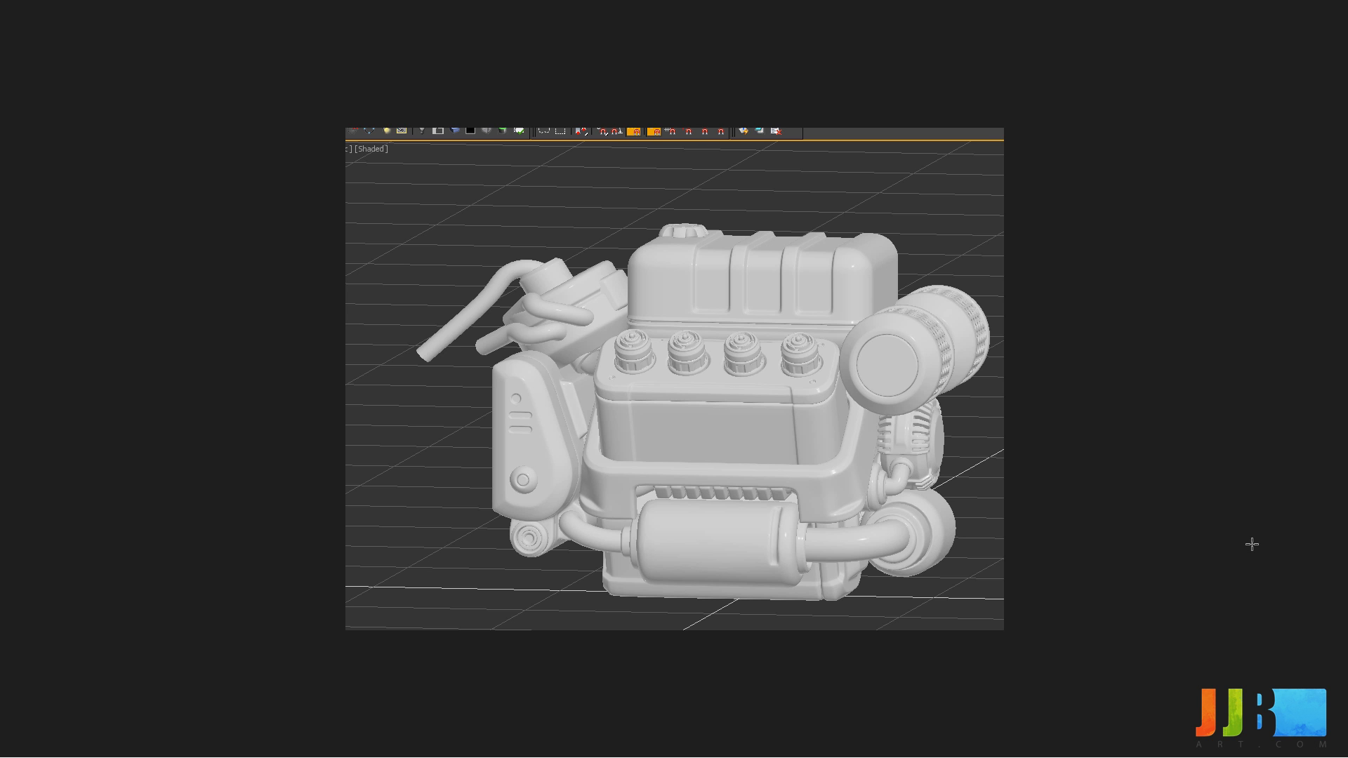
pyautogui.click(369, 188)
pyautogui.moveTo(352, 154); pyautogui.dragTo(1017, 138)
pyautogui.moveTo(344, 331)
pyautogui.mouseDown()
pyautogui.moveTo(511, 186)
pyautogui.moveTo(617, 128)
pyautogui.mouseUp()
pyautogui.moveTo(344, 408); pyautogui.dragTo(726, 139)
pyautogui.hotkey('ctrl', 'z')
pyautogui.hotkey('ctrl', 'z')
pyautogui.hotkey('ctrl', 'z')
# Step: Switch to 3ds Max and show the engine model in a perspective viewport
pyautogui.hotkey('alt', 'Tab')
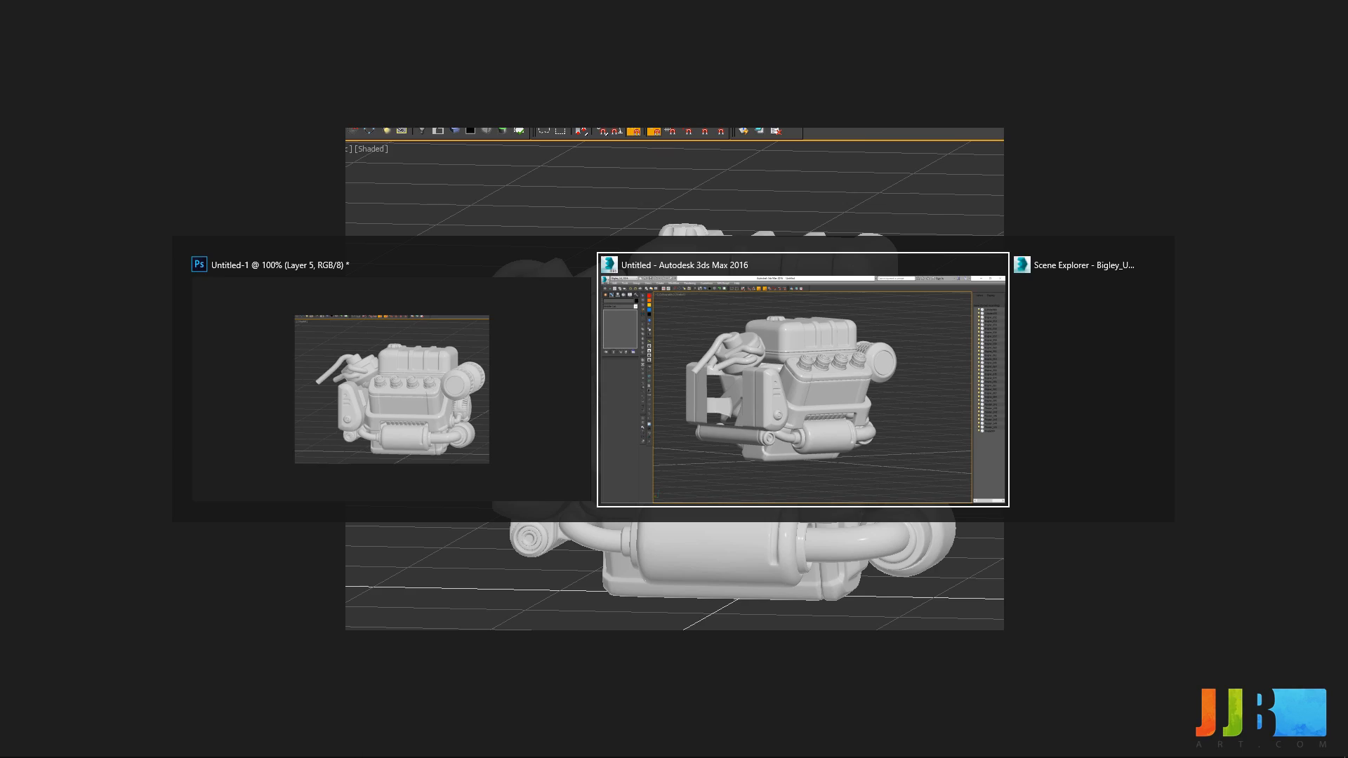
pyautogui.moveTo(632, 373); pyautogui.dragTo(655, 395, button='middle')
pyautogui.scroll(-3, 646, 362)
pyautogui.press('p')
pyautogui.scroll(-2, 627, 338)
pyautogui.scroll(3, 638, 360)
pyautogui.scroll(-4, 656, 398)
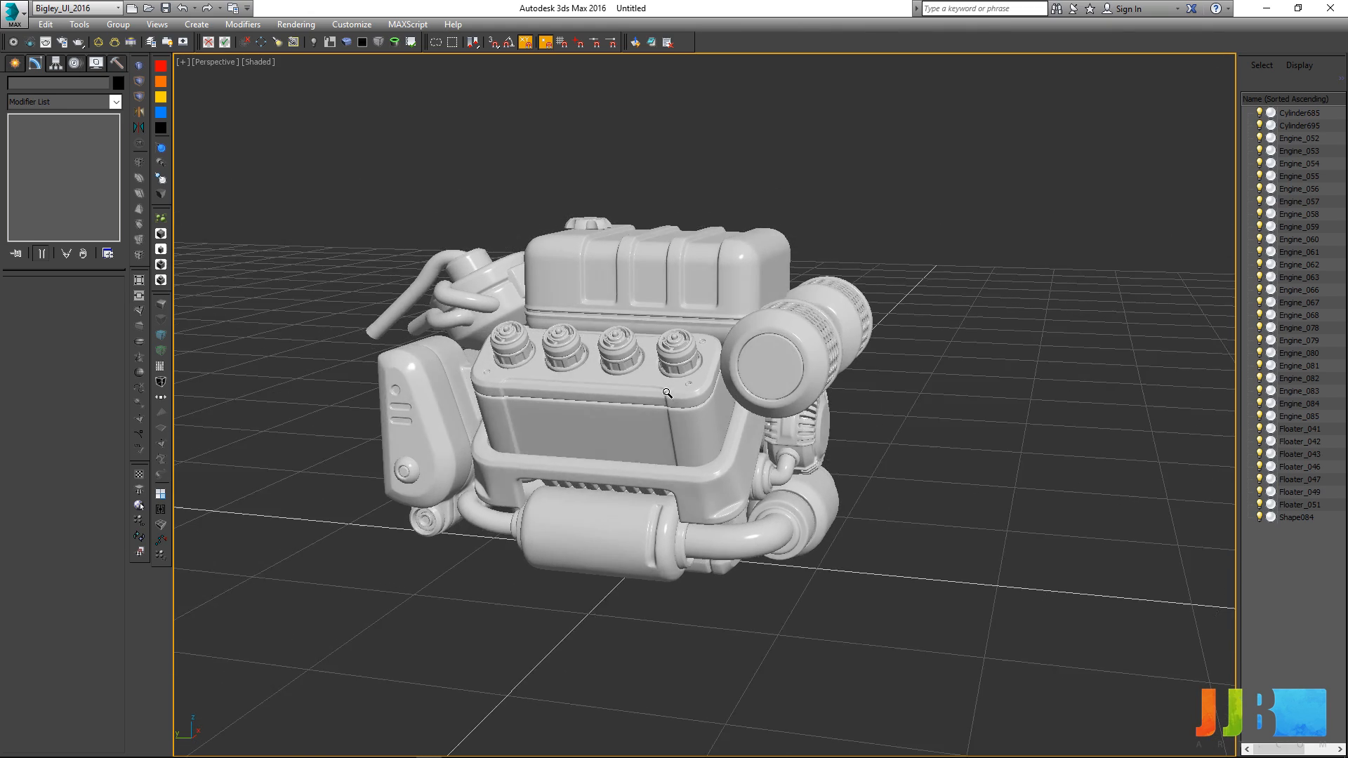
pyautogui.keyDown('alt'); pyautogui.moveTo(651, 395); pyautogui.dragTo(655, 393, button='middle'); pyautogui.keyUp('alt')
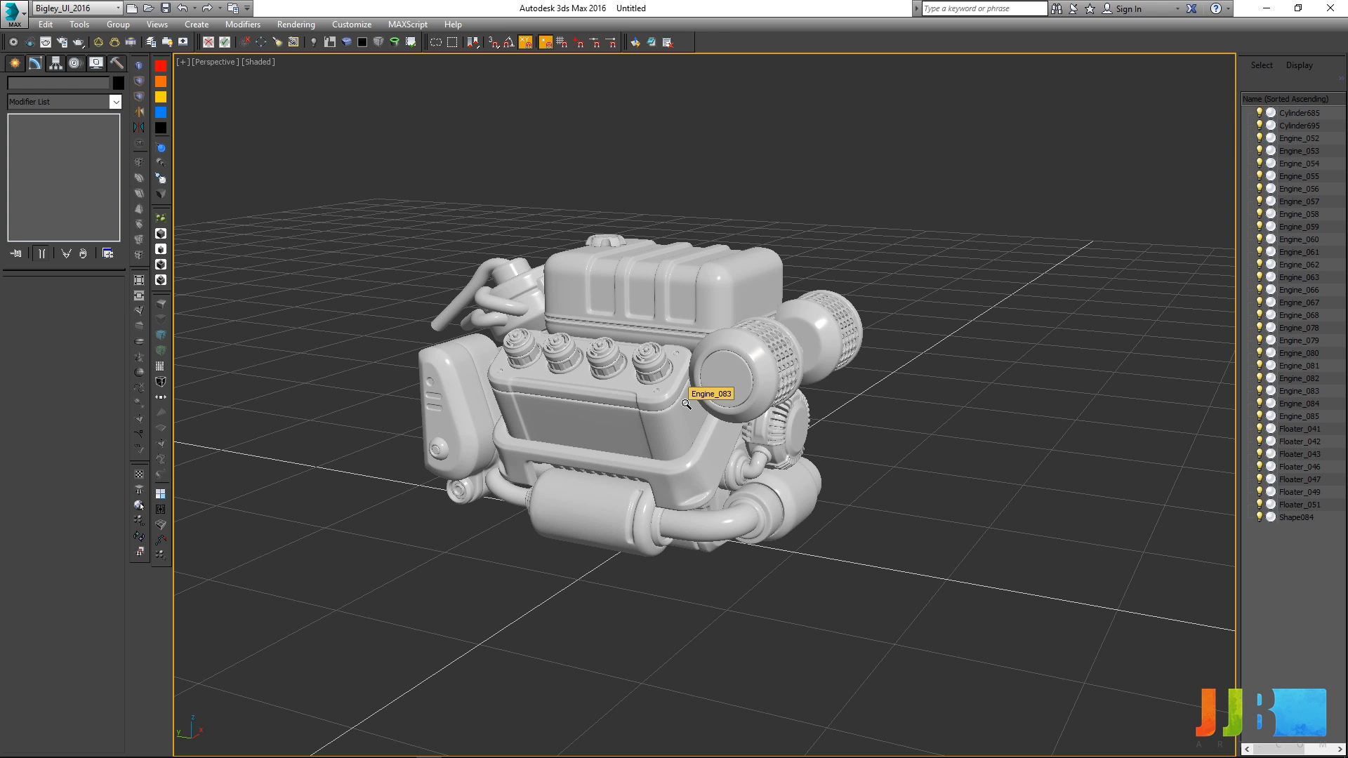
# Step: Compare the engine in an orthographic view and return the viewport to perspective
pyautogui.keyDown('alt'); pyautogui.moveTo(864, 335); pyautogui.dragTo(879, 330, button='middle'); pyautogui.keyUp('alt')
pyautogui.press('u')
pyautogui.rightClick(804, 319)
pyautogui.moveTo(790, 325); pyautogui.dragTo(776, 333, button='middle')
pyautogui.press('p')
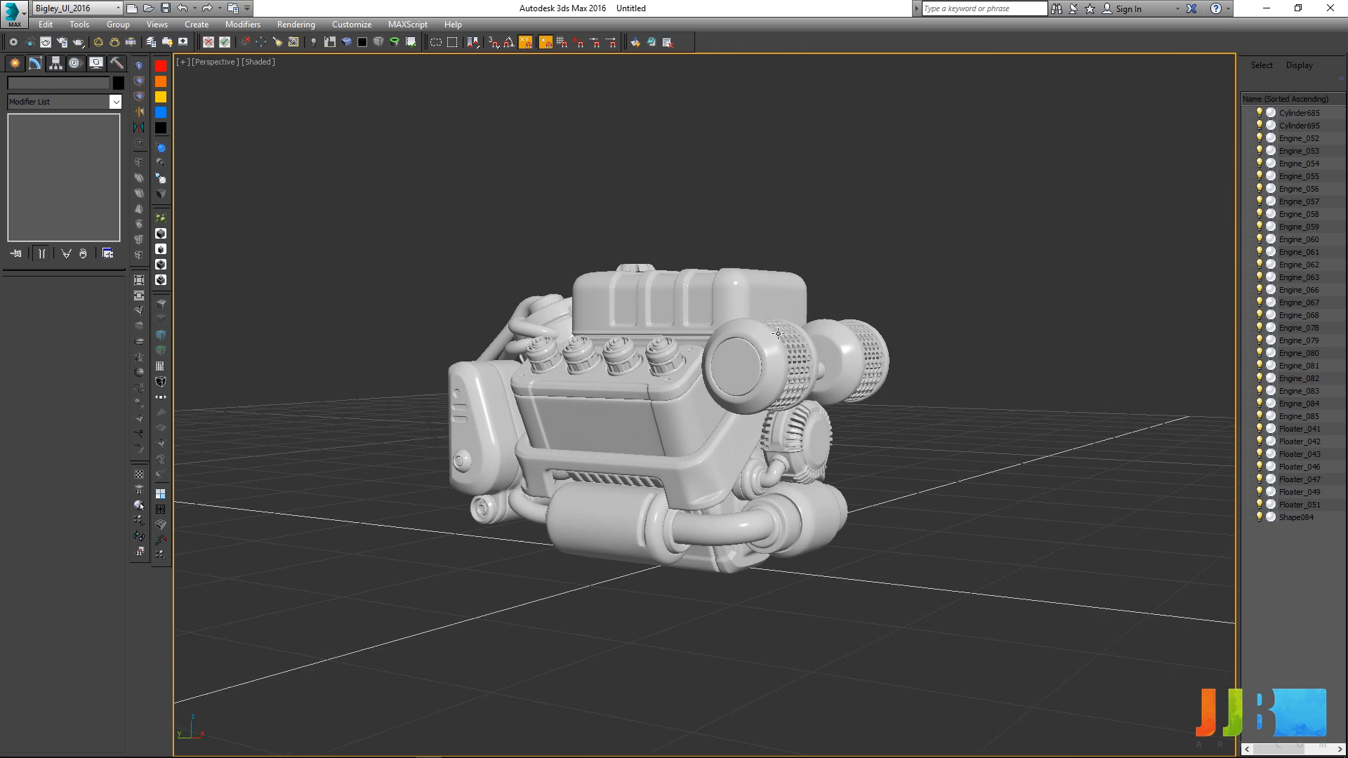
# Step: Find a low three-quarter perspective angle that shows the engine's front and the two round mesh-covered filters
pyautogui.rightClick(768, 340)
pyautogui.scroll(3, 870, 301)
pyautogui.keyDown('alt'); pyautogui.moveTo(865, 297); pyautogui.dragTo(870, 352, button='middle'); pyautogui.keyUp('alt')
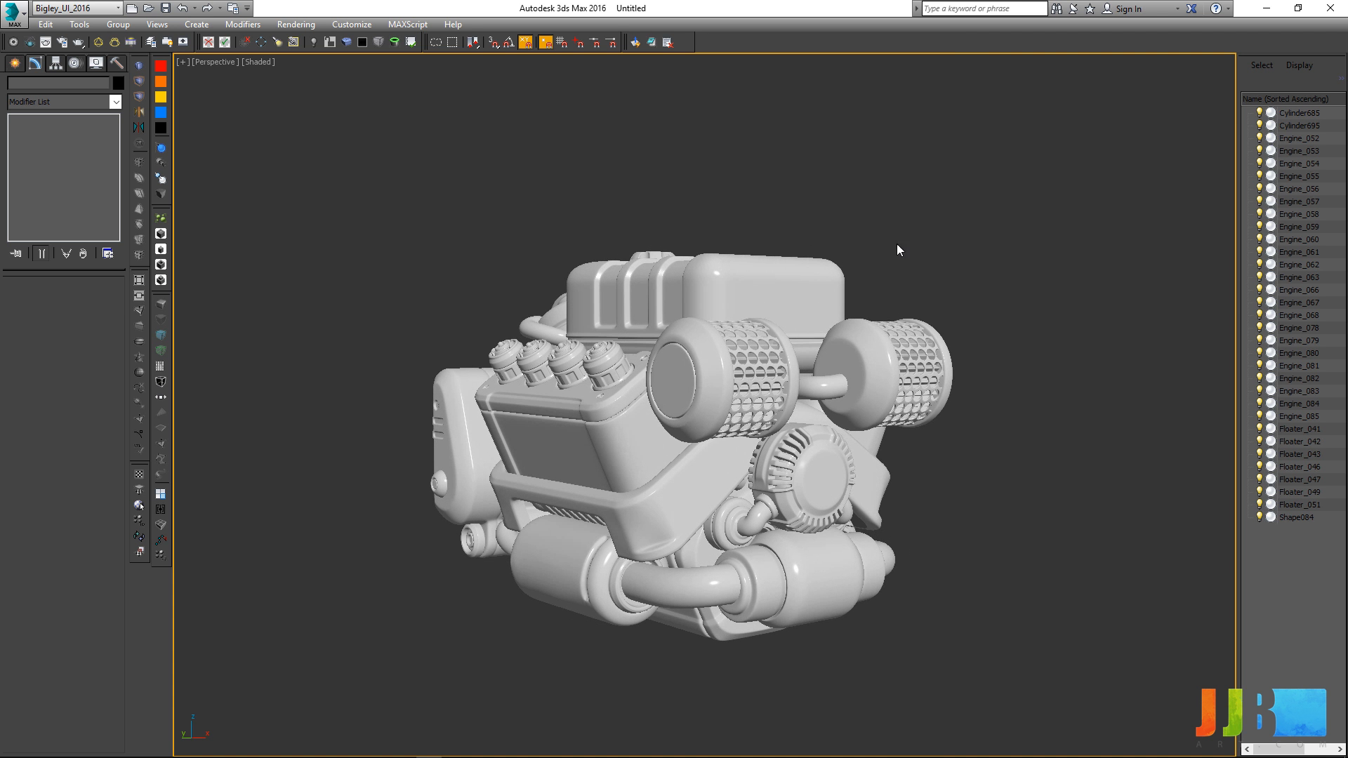
pyautogui.keyDown('alt'); pyautogui.moveTo(706, 419); pyautogui.dragTo(728, 485, button='middle'); pyautogui.keyUp('alt')
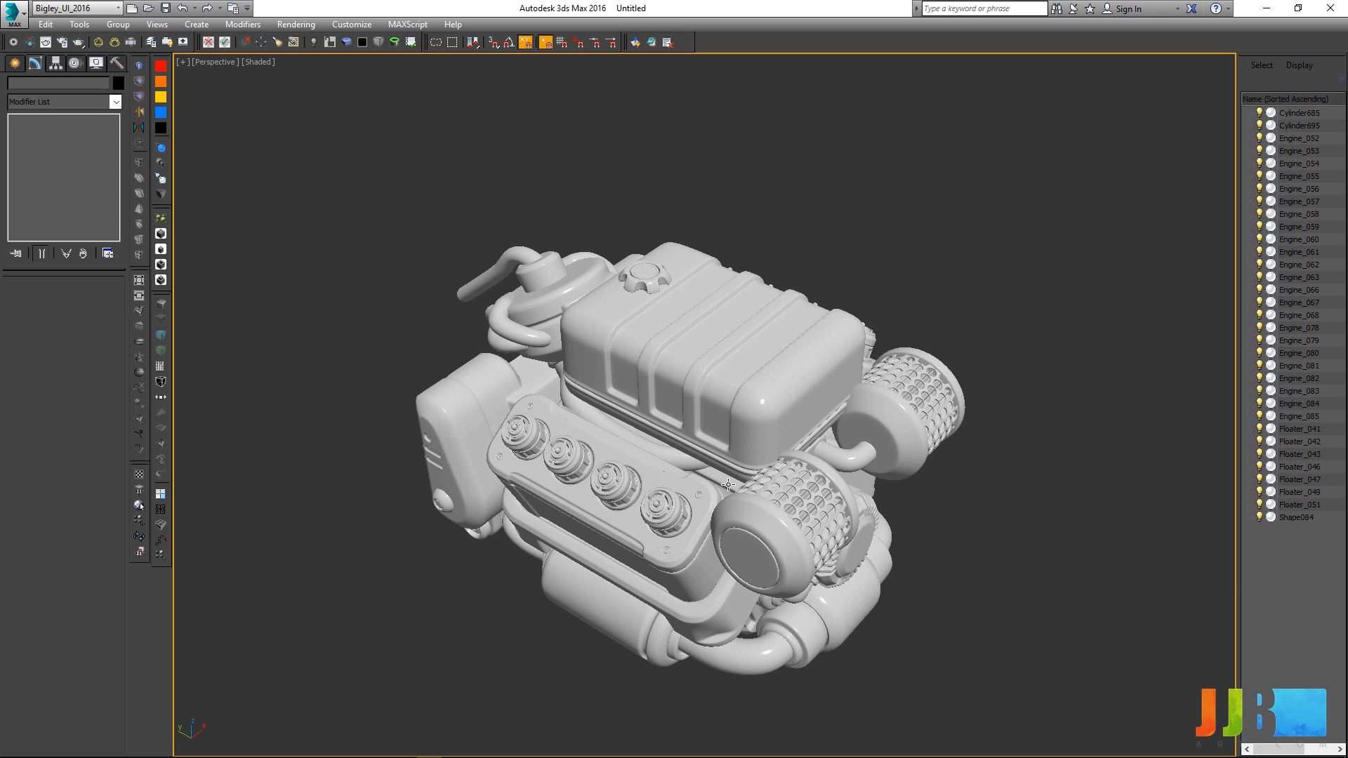
pyautogui.keyDown('alt'); pyautogui.moveTo(728, 484); pyautogui.dragTo(723, 414, button='middle'); pyautogui.keyUp('alt')
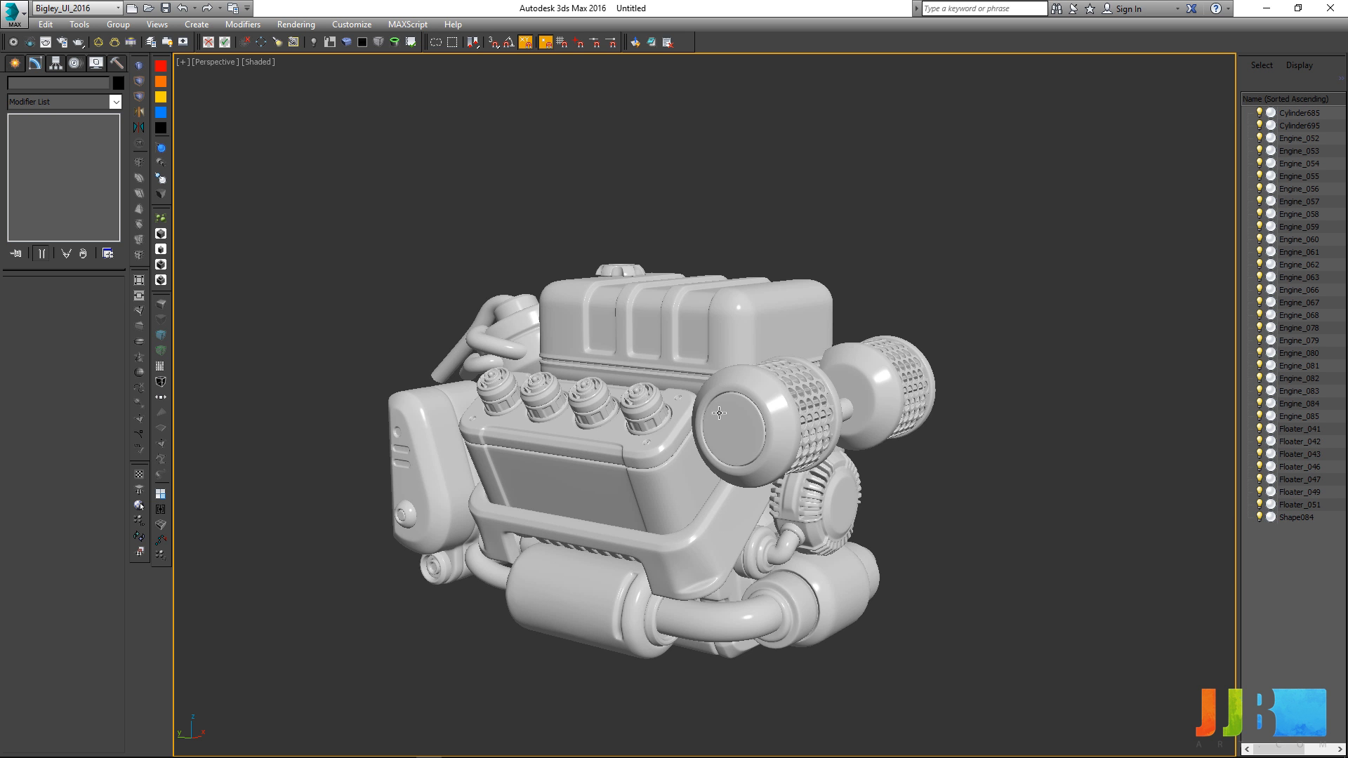
pyautogui.scroll(-2, 731, 396)
pyautogui.moveTo(731, 396)
pyautogui.keyDown('alt'); pyautogui.mouseDown(button='middle')
pyautogui.moveTo(723, 309)
pyautogui.moveTo(723, 405)
pyautogui.mouseUp(button='middle'); pyautogui.keyUp('alt')
pyautogui.scroll(4, 724, 384)
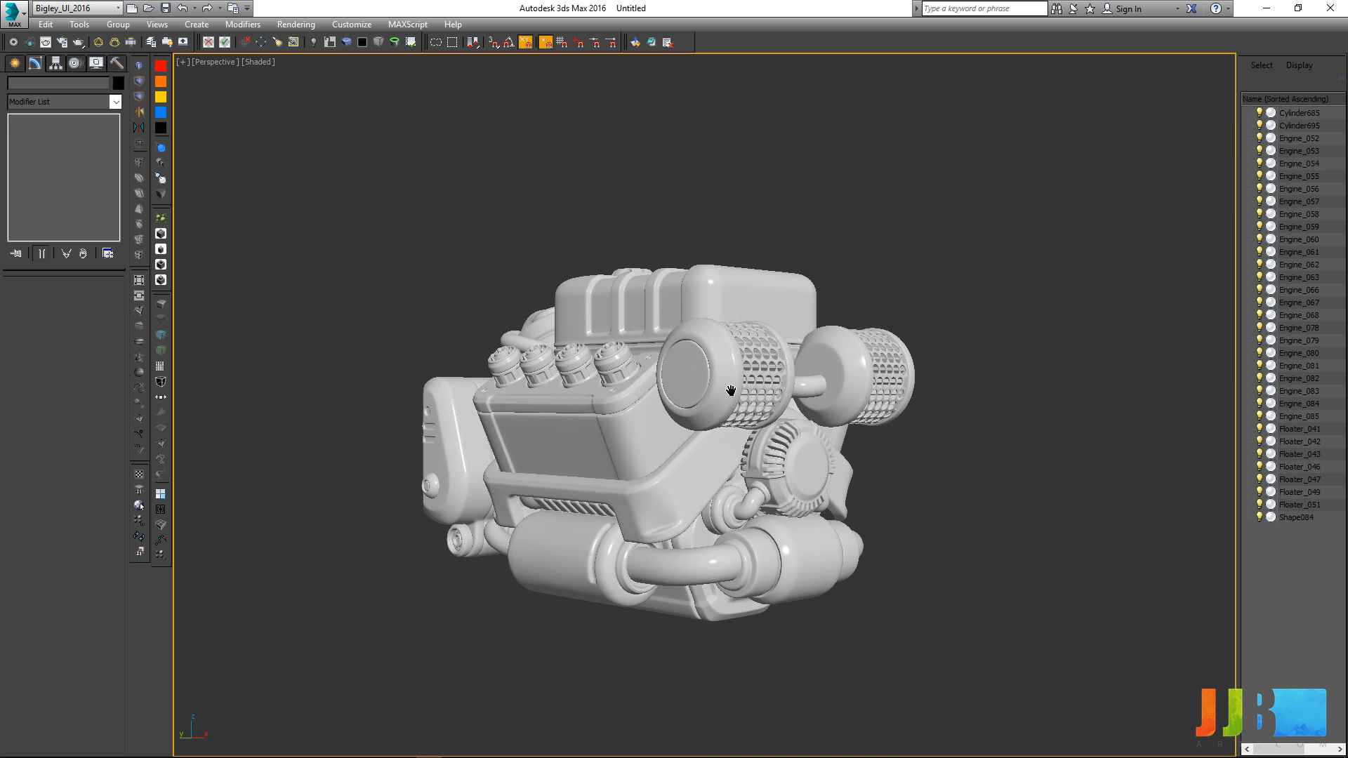
pyautogui.keyDown('alt'); pyautogui.moveTo(724, 383); pyautogui.dragTo(793, 413, button='middle'); pyautogui.keyUp('alt')
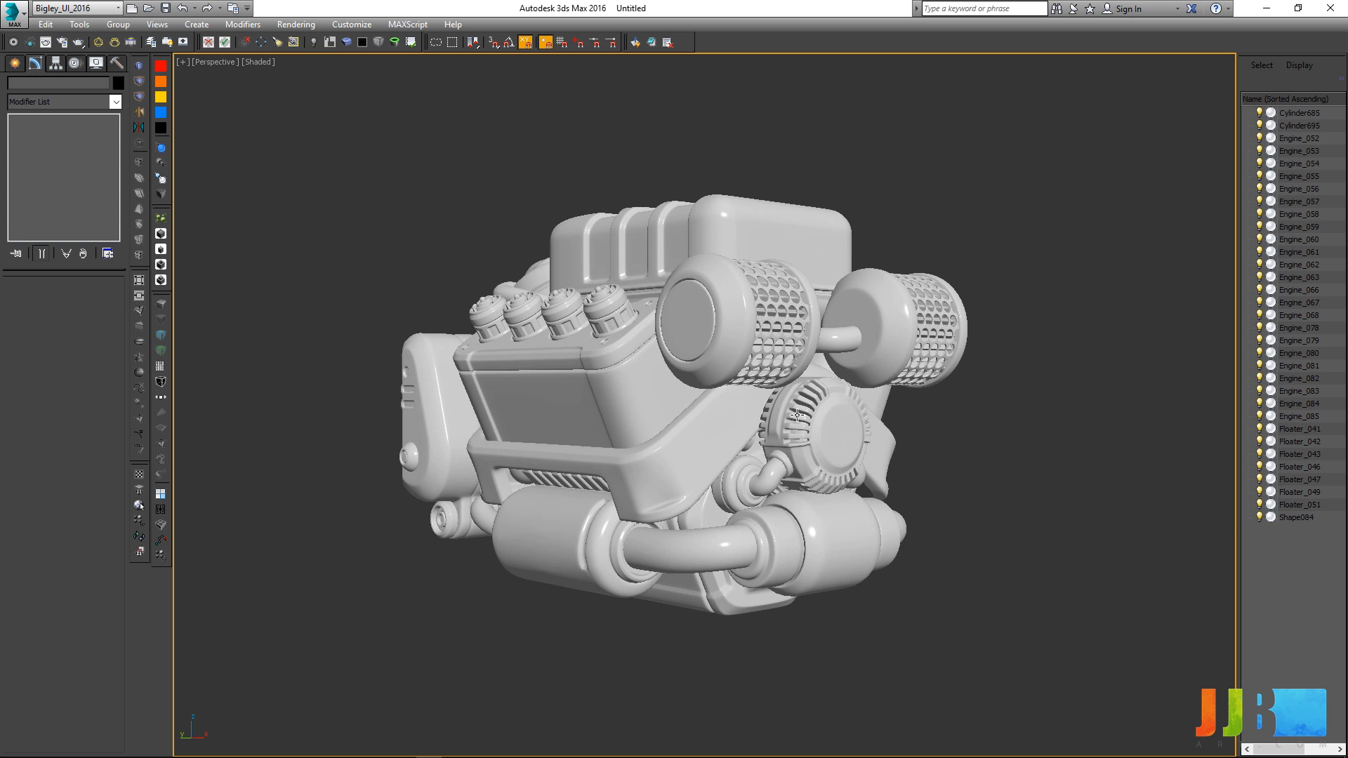
pyautogui.rightClick(855, 399)
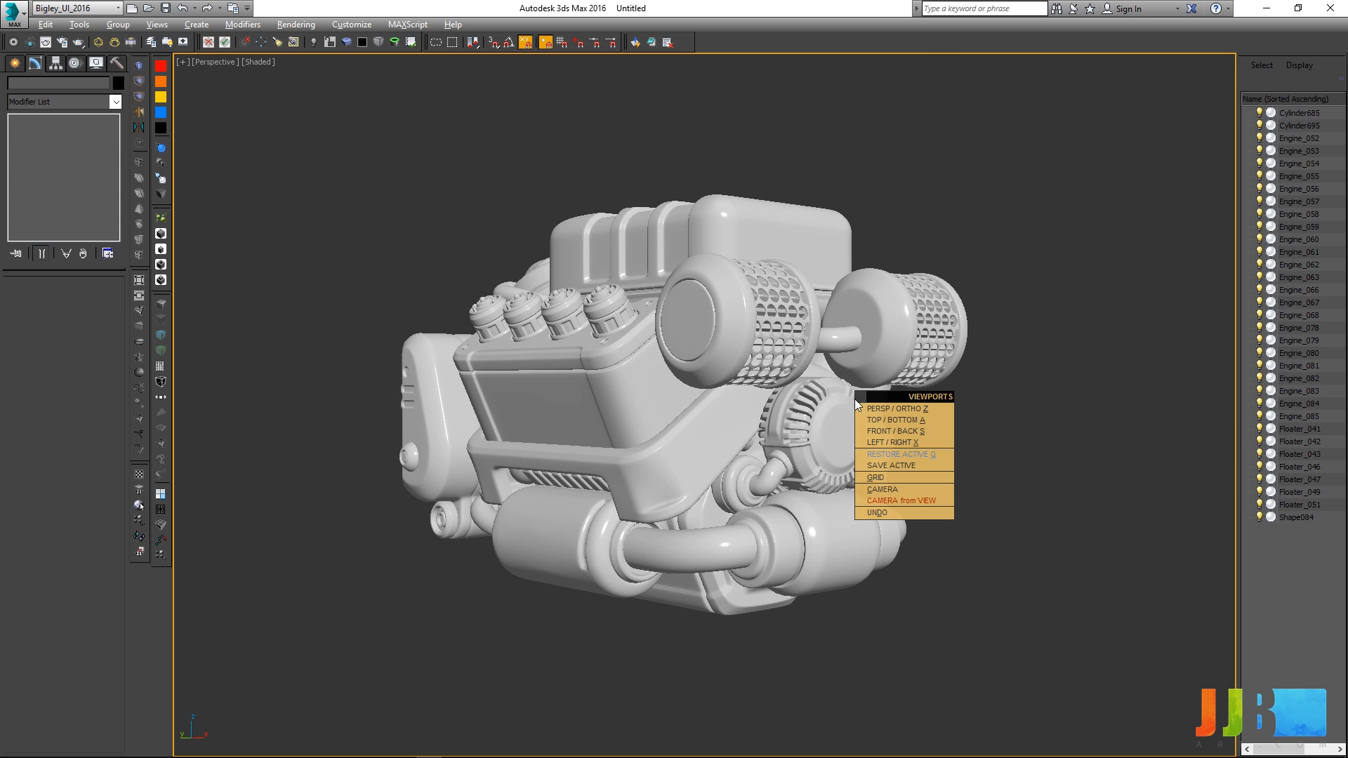
pyautogui.click(945, 216)
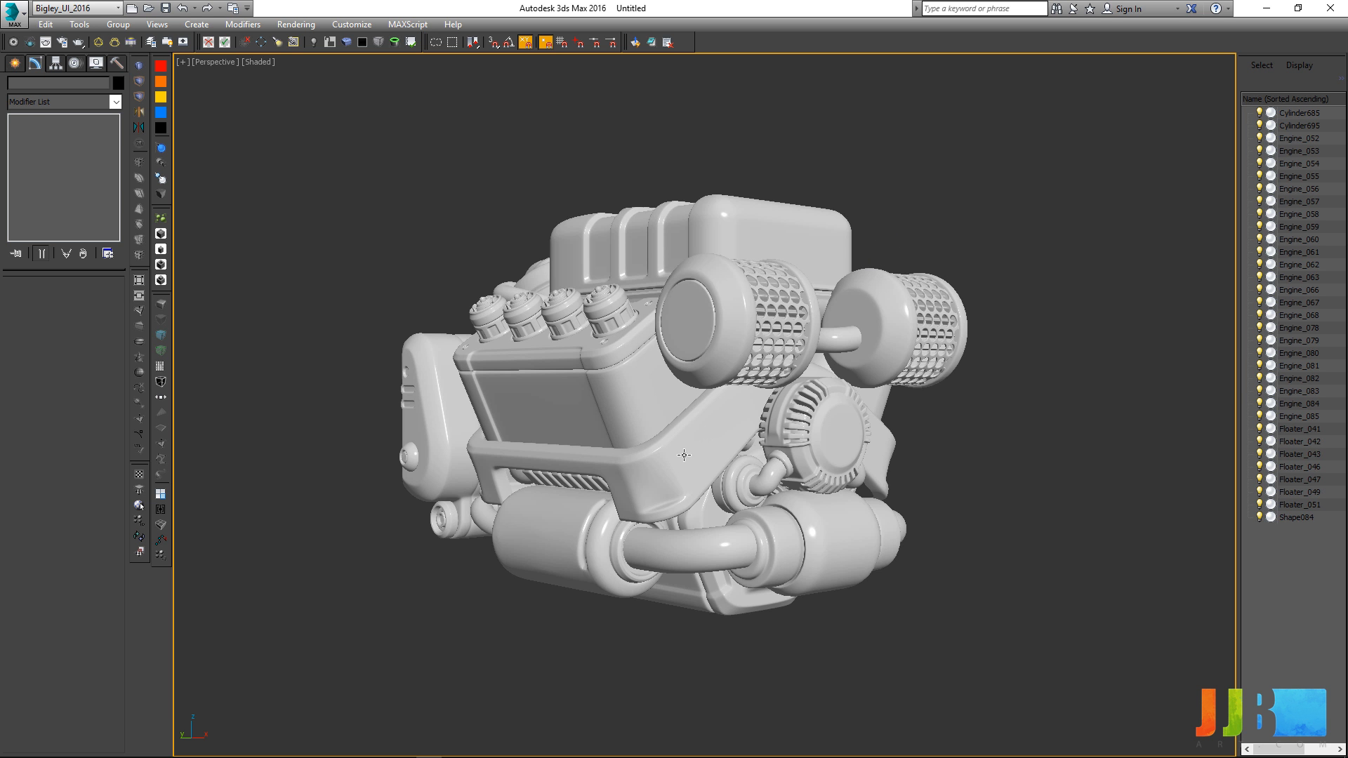
pyautogui.scroll(1, 685, 453)
pyautogui.scroll(3, 706, 447)
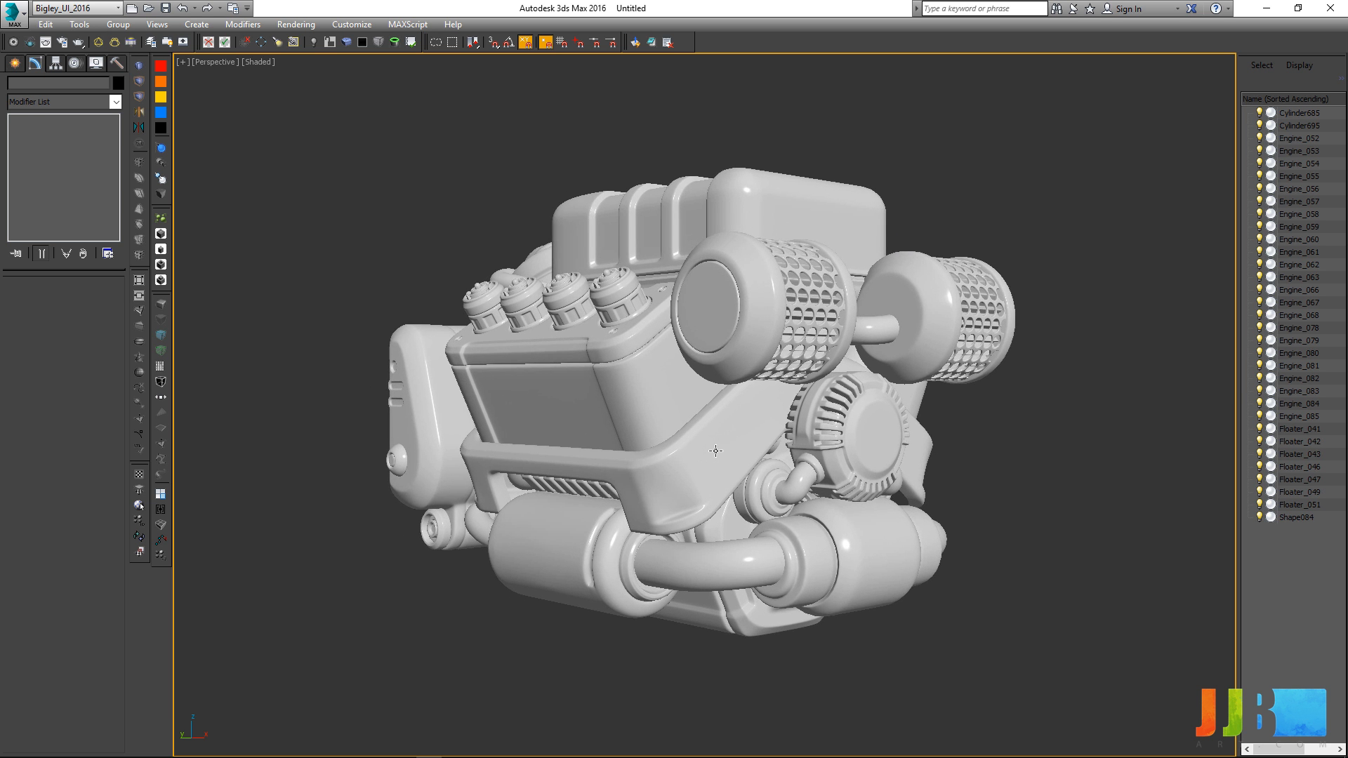
pyautogui.scroll(-2, 707, 447)
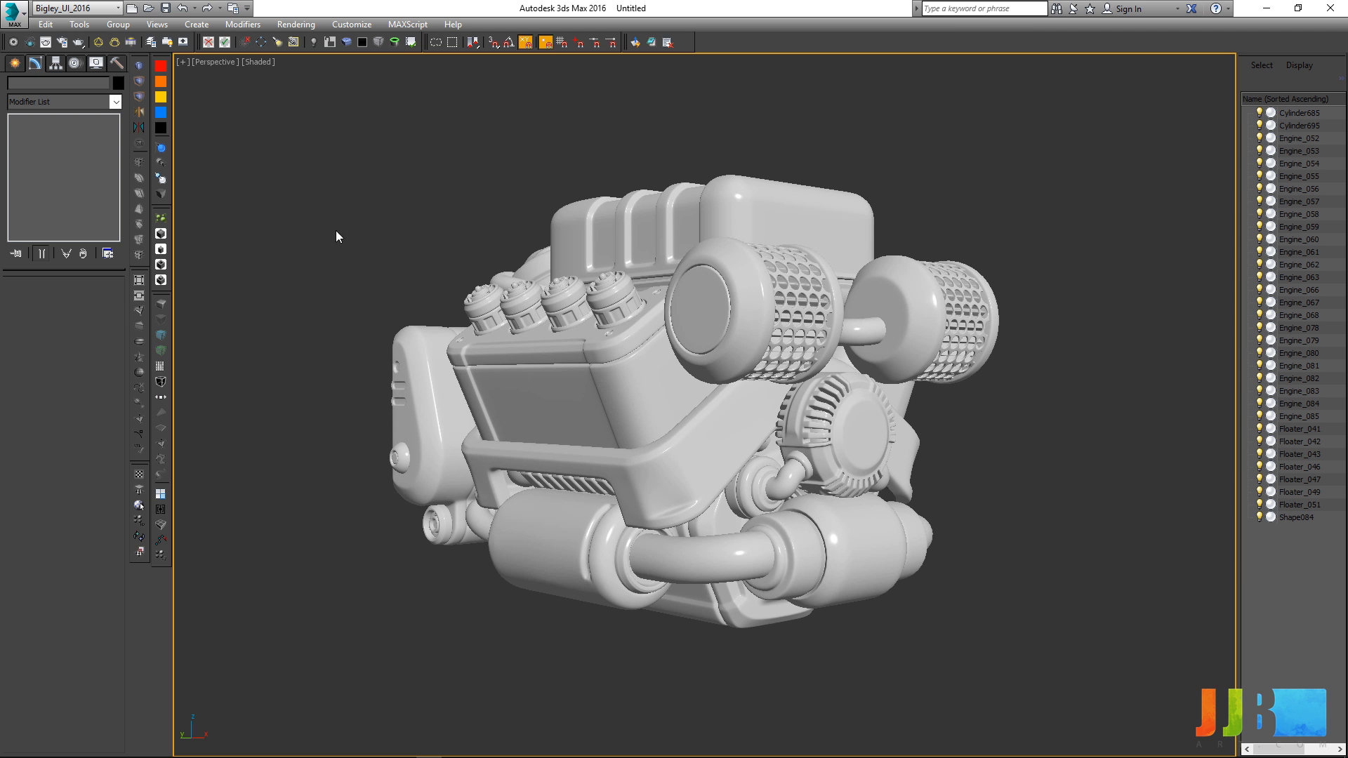
# Step: Show safe frames in the perspective viewport
pyautogui.click(266, 62)
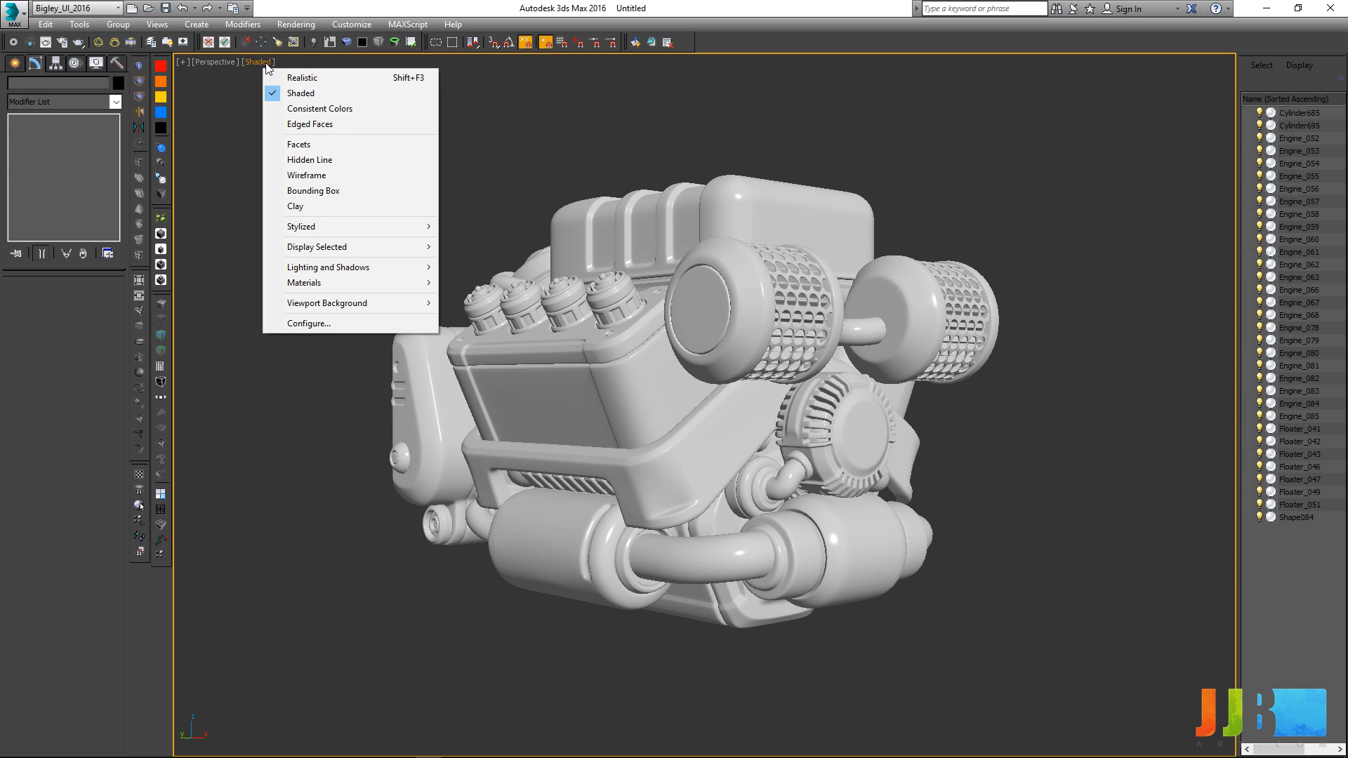
pyautogui.click(231, 63)
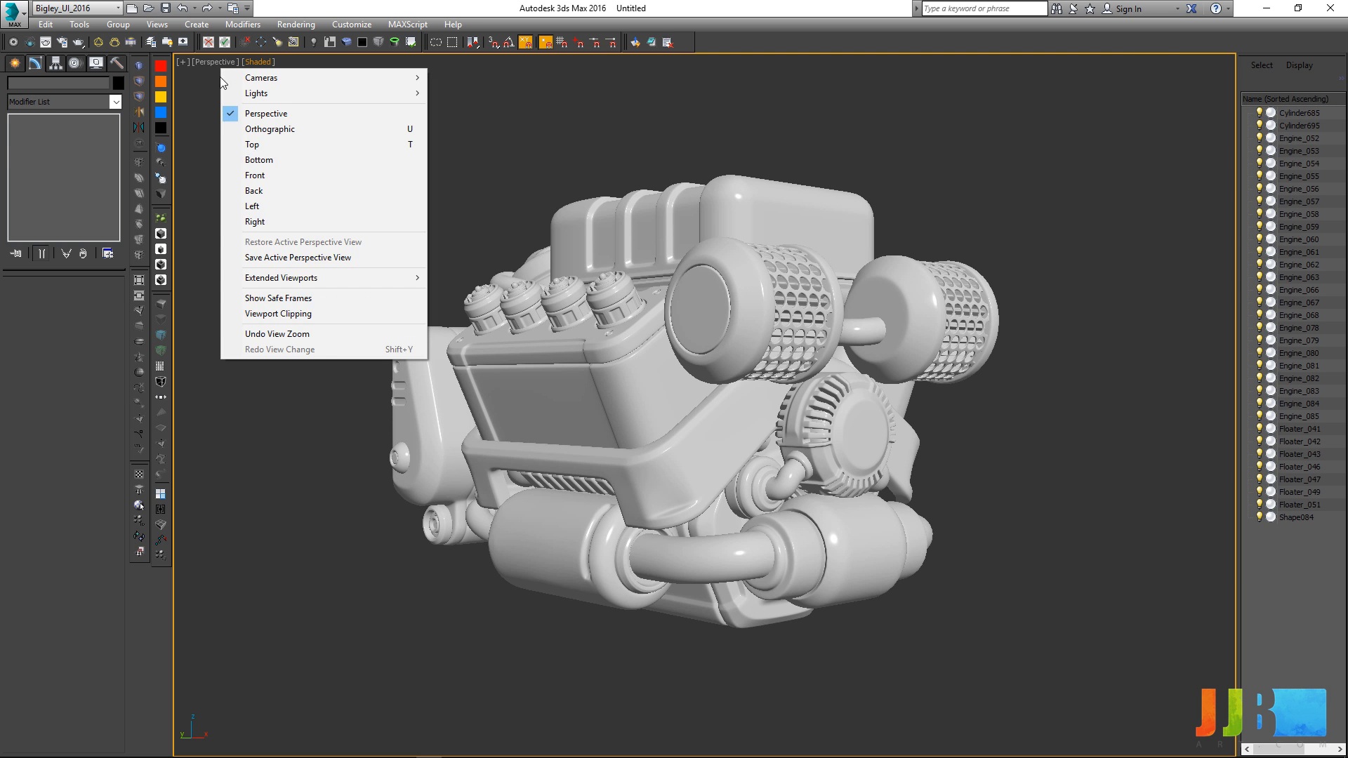
pyautogui.click(271, 301)
# Step: Set the render output size to 1920 by 1080 in Render Setup and lock the image aspect
pyautogui.press('F10')
pyautogui.moveTo(881, 119); pyautogui.dragTo(652, 79)
pyautogui.doubleClick(651, 415)
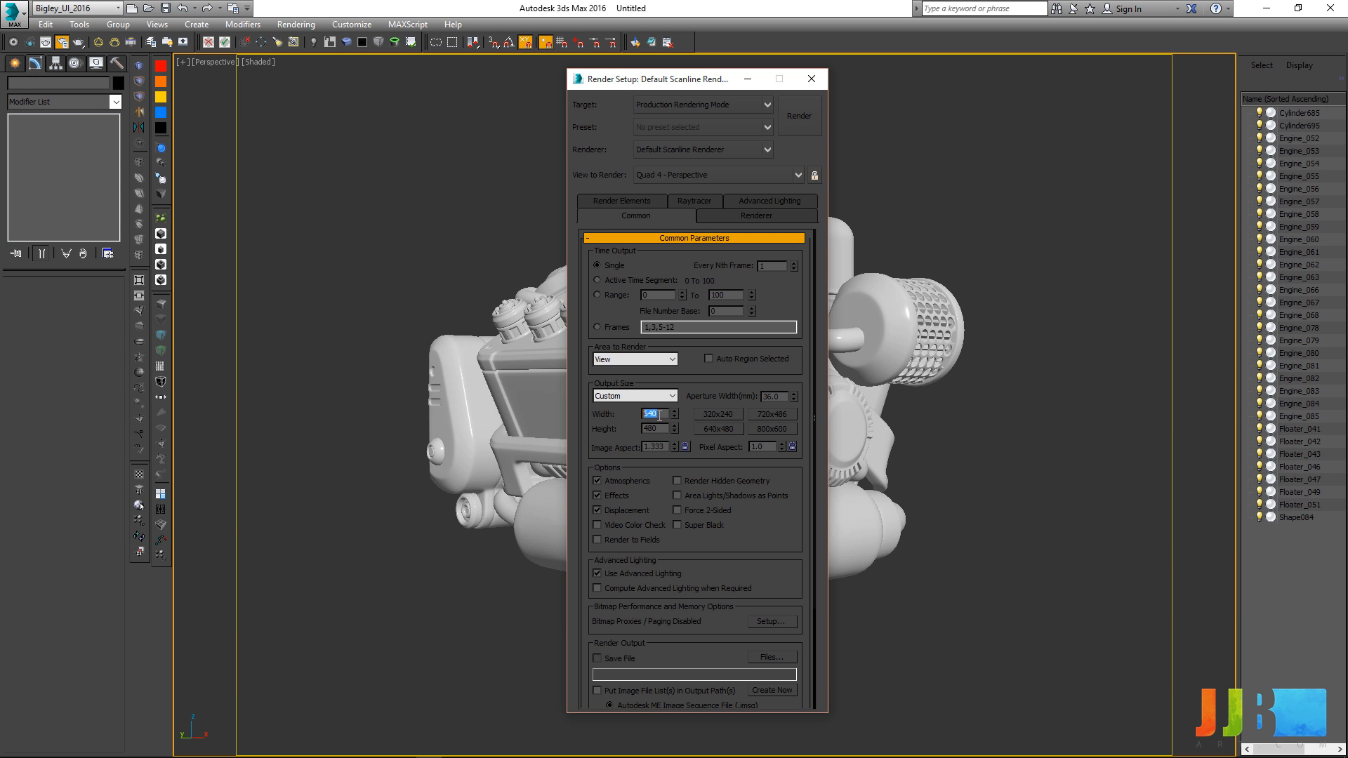
pyautogui.click(665, 448)
pyautogui.write('1920')
pyautogui.press('Return')
pyautogui.write('1')
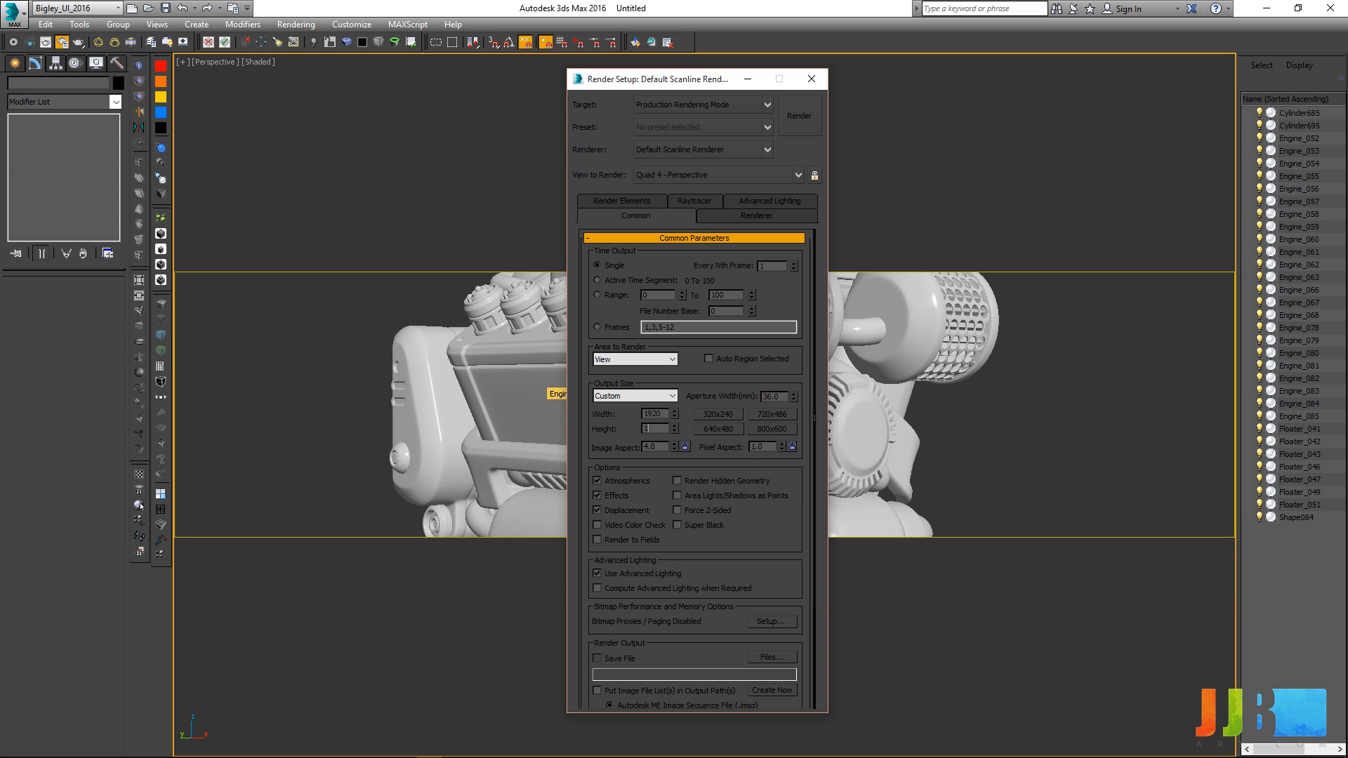
pyautogui.write('080')
pyautogui.press('Return')
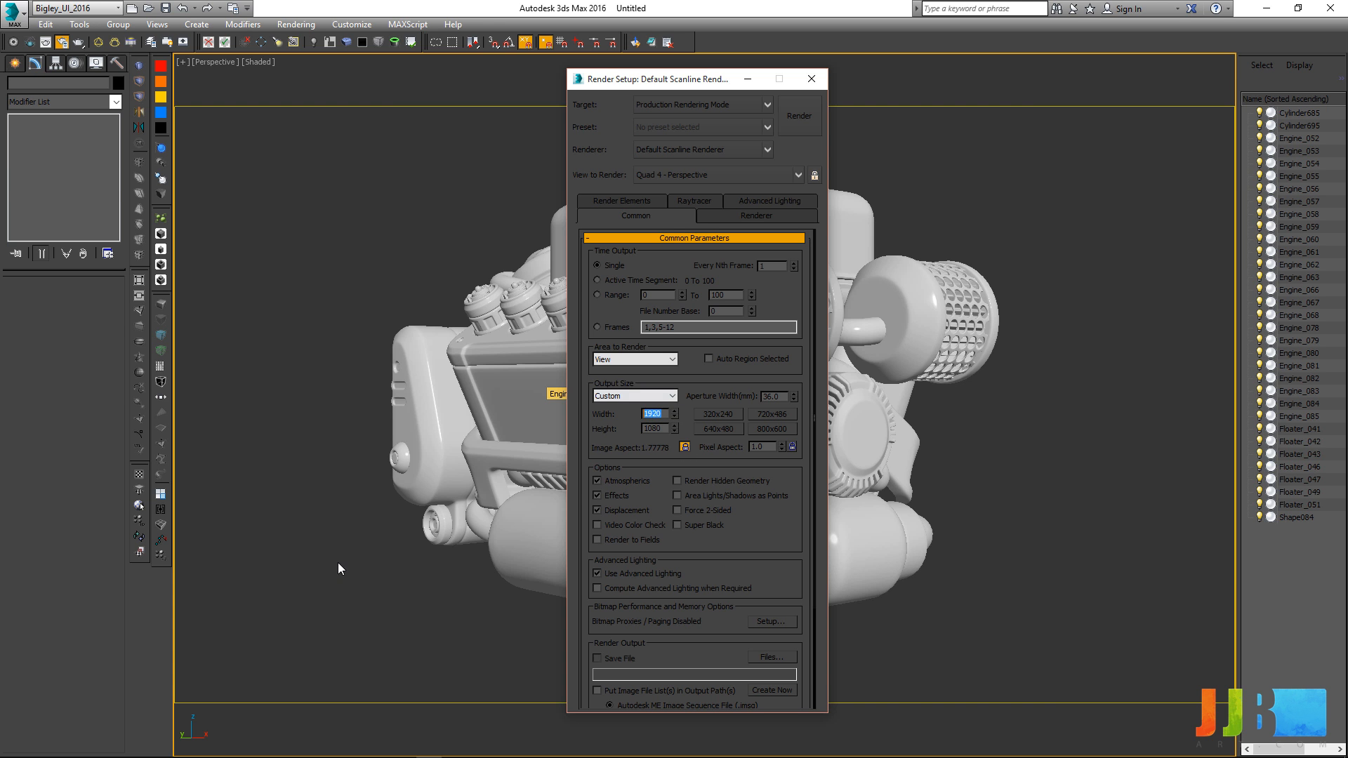
# Step: Reduce the render output height to 500 with the image aspect locked, and close Render Setup
pyautogui.moveTo(664, 429); pyautogui.dragTo(502, 461)
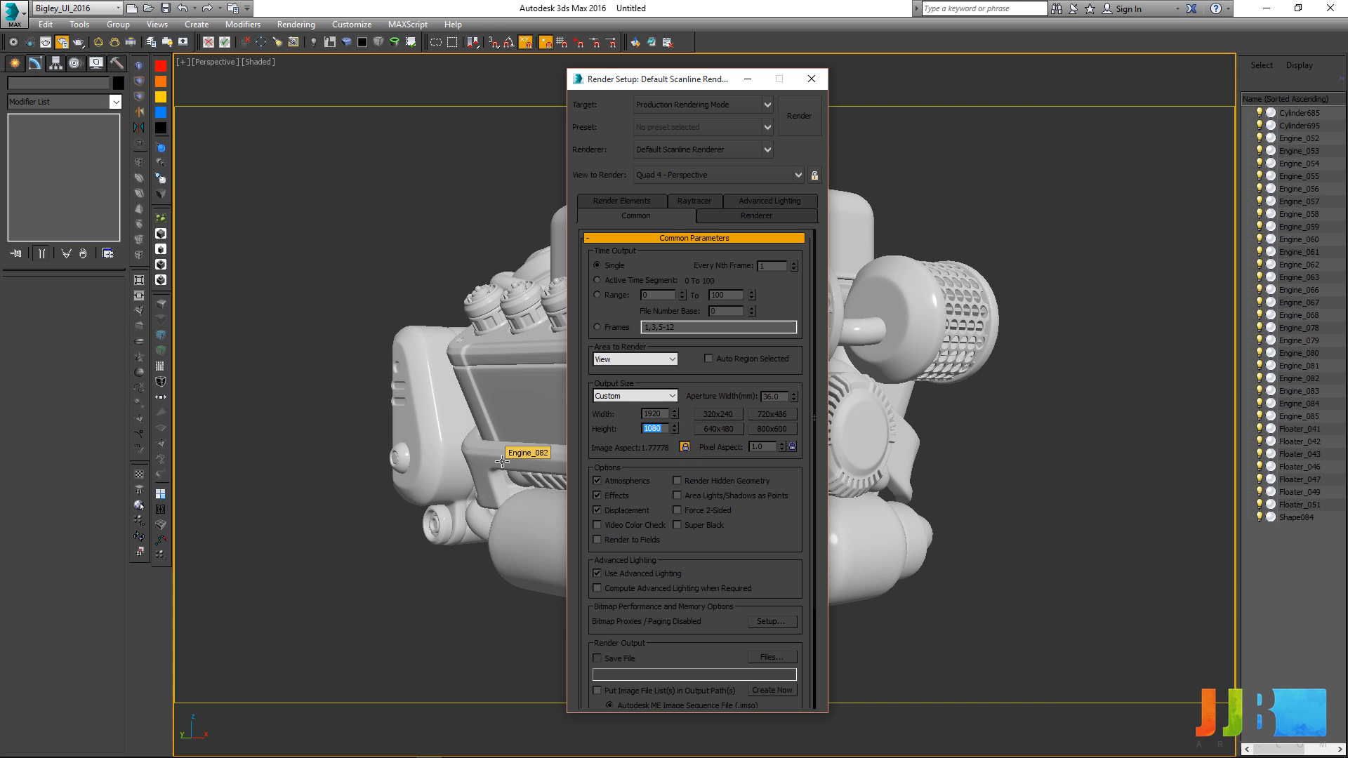
pyautogui.write('1000')
pyautogui.press('Return')
pyautogui.write('500')
pyautogui.press('Return')
pyautogui.moveTo(698, 79); pyautogui.dragTo(1067, 65)
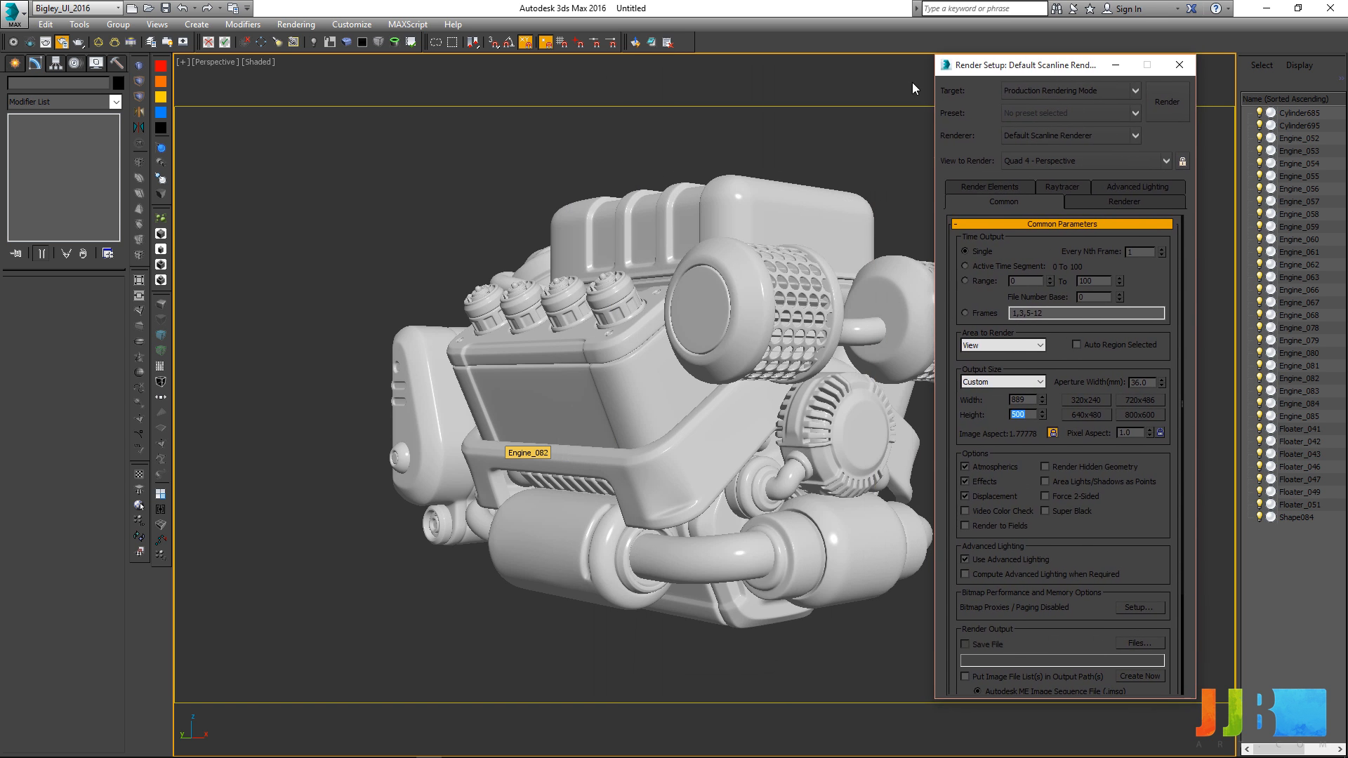
pyautogui.click(1178, 69)
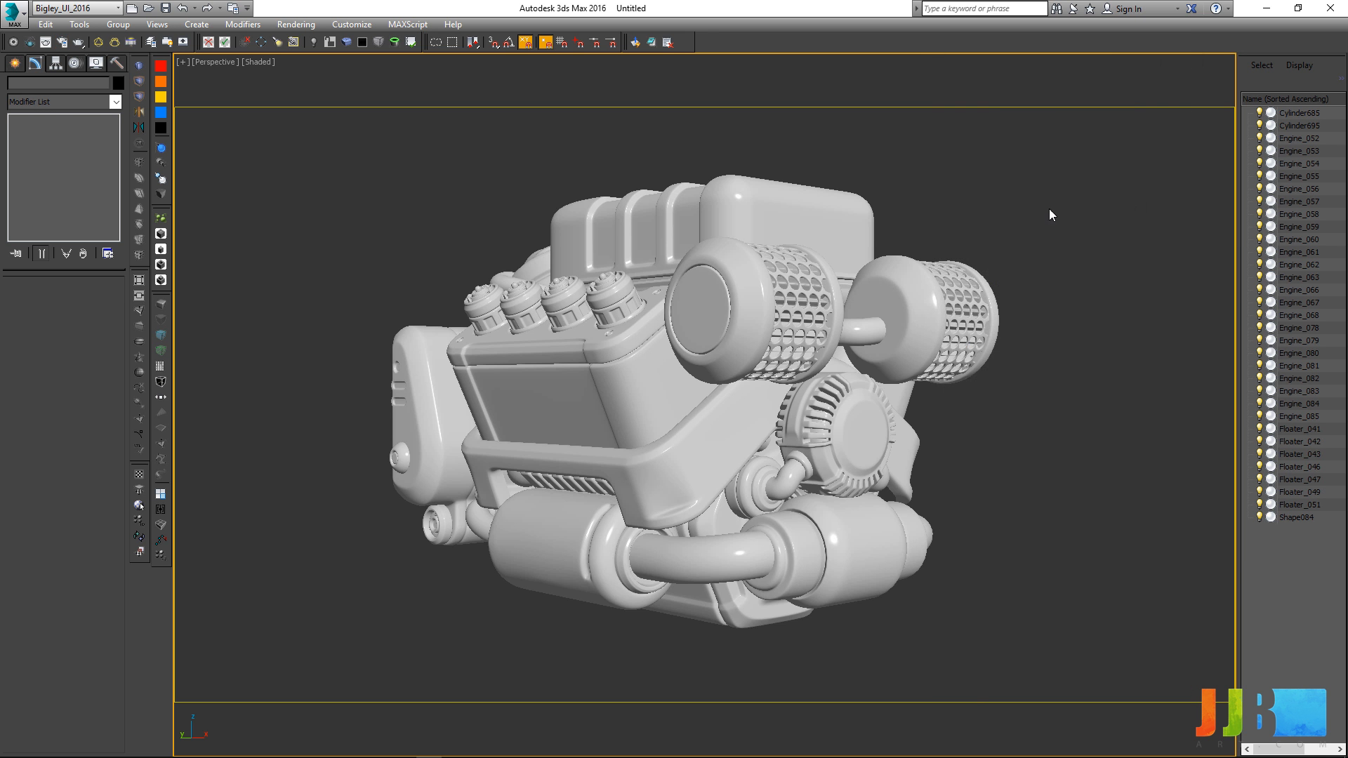
# Step: Frame the engine slightly larger within the safe frame and create a camera from the current view
pyautogui.scroll(2, 956, 365)
pyautogui.moveTo(934, 355)
pyautogui.keyDown('alt'); pyautogui.mouseDown(button='middle')
pyautogui.moveTo(962, 351)
pyautogui.moveTo(941, 357)
pyautogui.mouseUp(button='middle'); pyautogui.keyUp('alt')
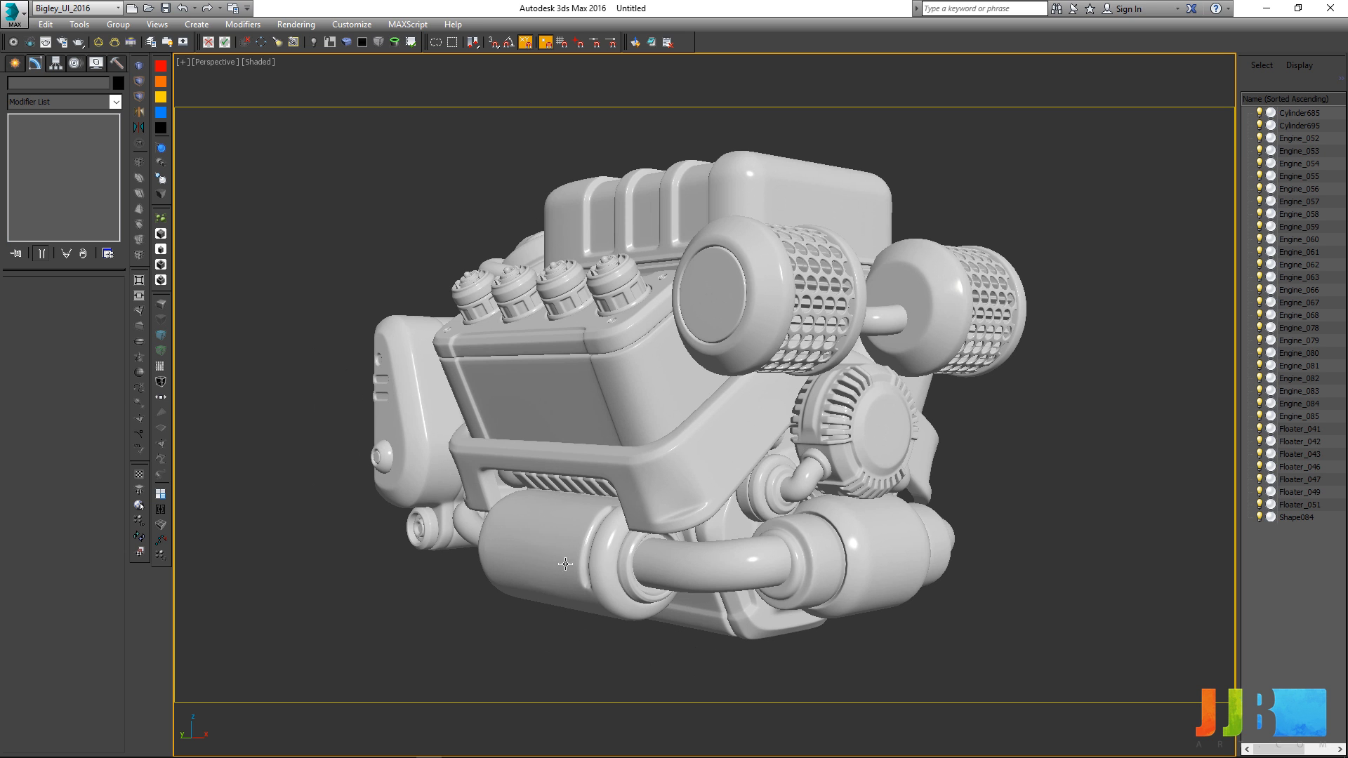
pyautogui.rightClick(886, 433)
pyautogui.rightClick(987, 417)
pyautogui.press('v')
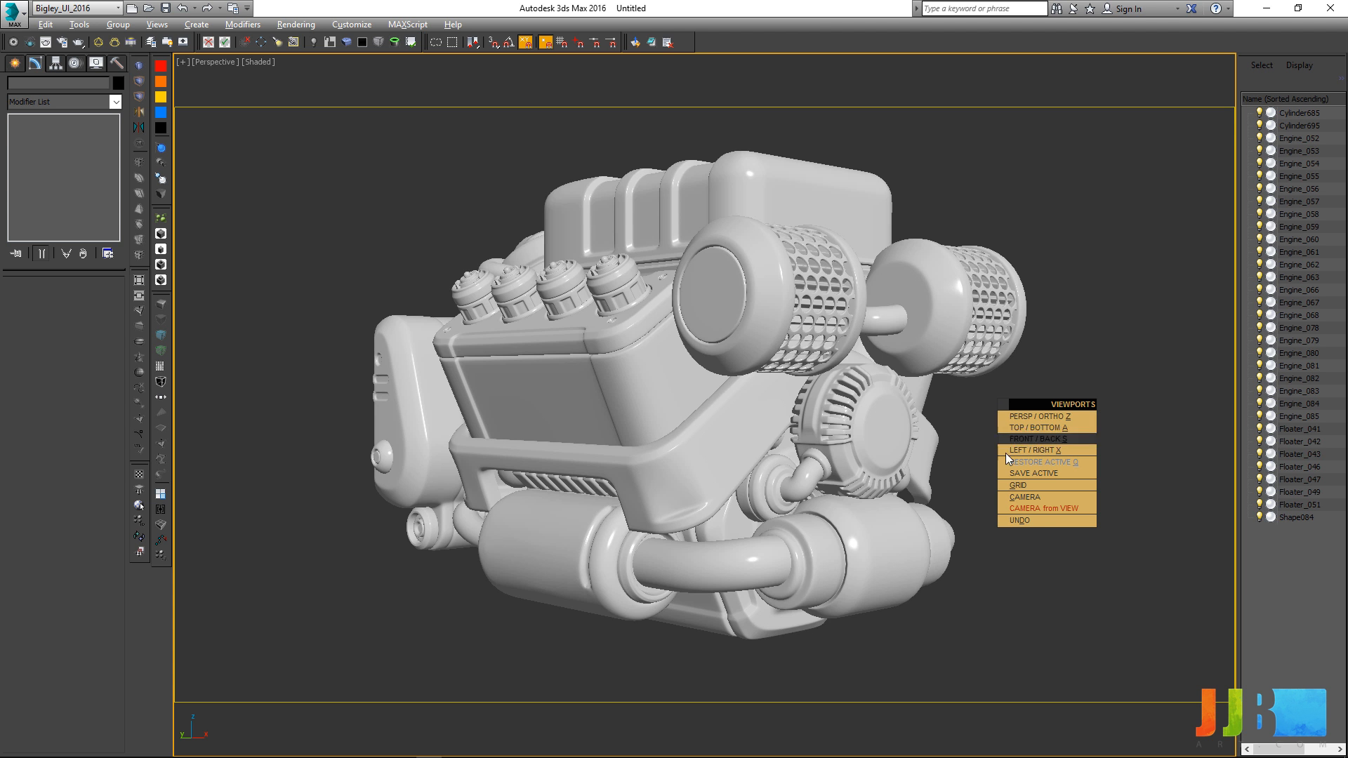
pyautogui.click(1029, 509)
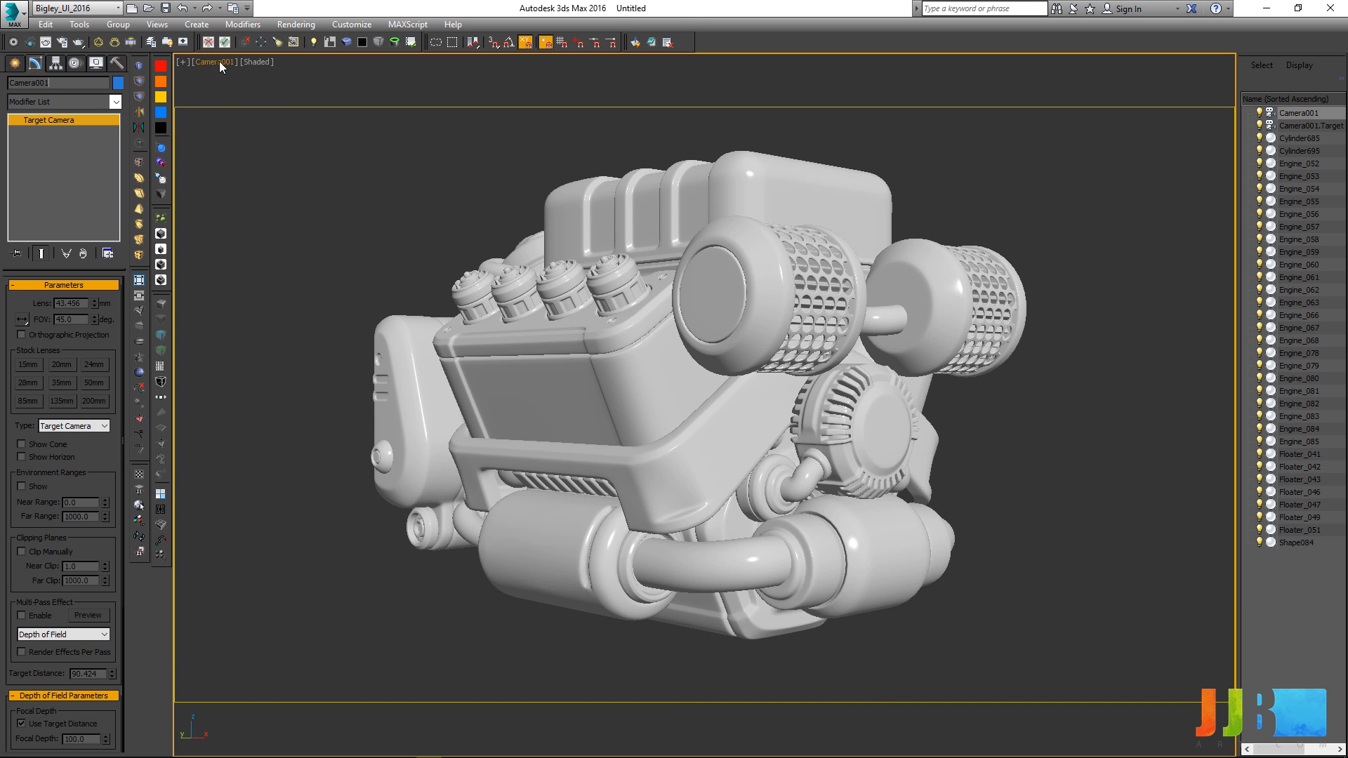
# Step: Leave the camera view for perspective and examine the camera's placement relative to the engine
pyautogui.moveTo(63, 83); pyautogui.dragTo(2, 83)
pyautogui.press('v')
pyautogui.press('z')
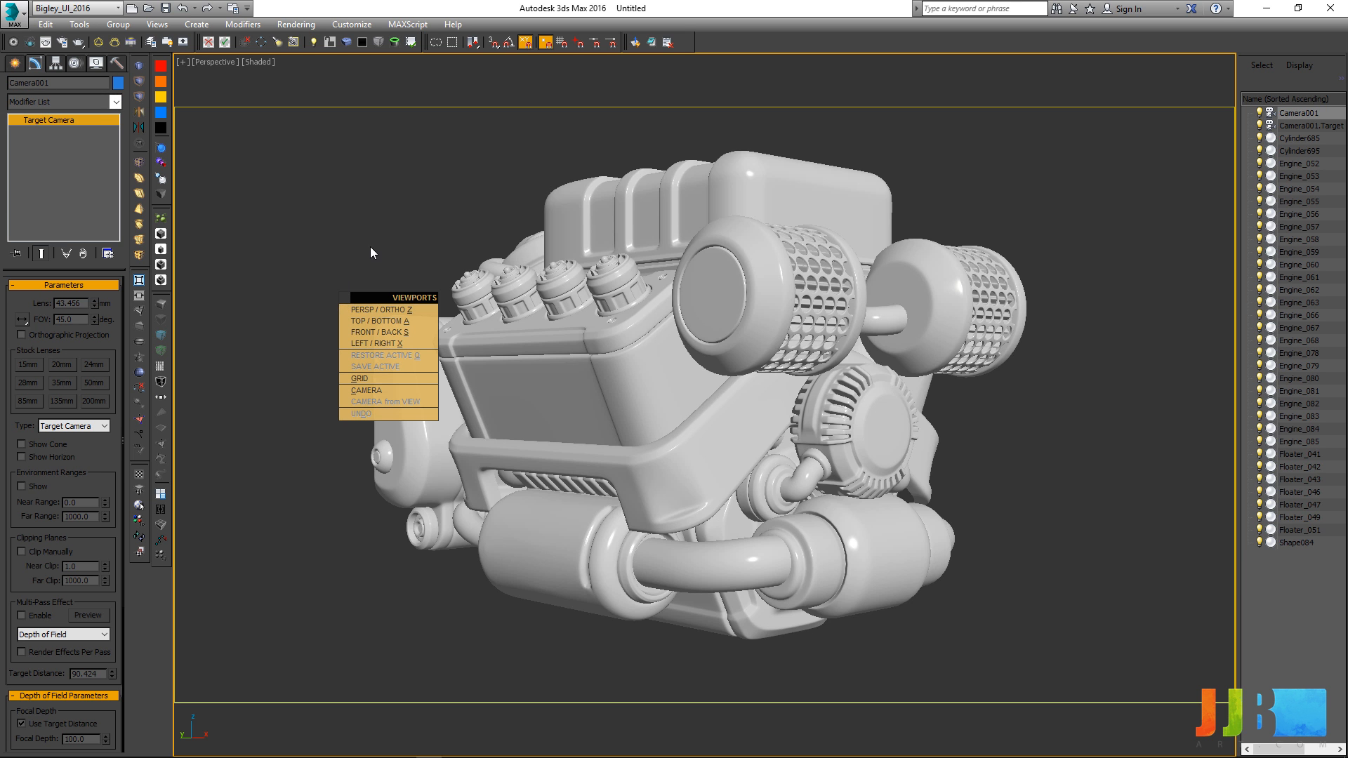
pyautogui.click(390, 268)
pyautogui.scroll(-5, 379, 270)
pyautogui.keyDown('alt'); pyautogui.moveTo(362, 292); pyautogui.dragTo(692, 330, button='middle'); pyautogui.keyUp('alt')
pyautogui.moveTo(692, 330)
pyautogui.mouseDown(button='middle')
pyautogui.moveTo(545, 183)
pyautogui.moveTo(550, 316)
pyautogui.mouseUp(button='middle')
# Step: Select the camera together with its target, inspect its view cone around the engine, and return to the camera view
pyautogui.moveTo(981, 277)
pyautogui.mouseDown()
pyautogui.moveTo(710, 541)
pyautogui.moveTo(695, 410)
pyautogui.mouseUp()
pyautogui.click(706, 380)
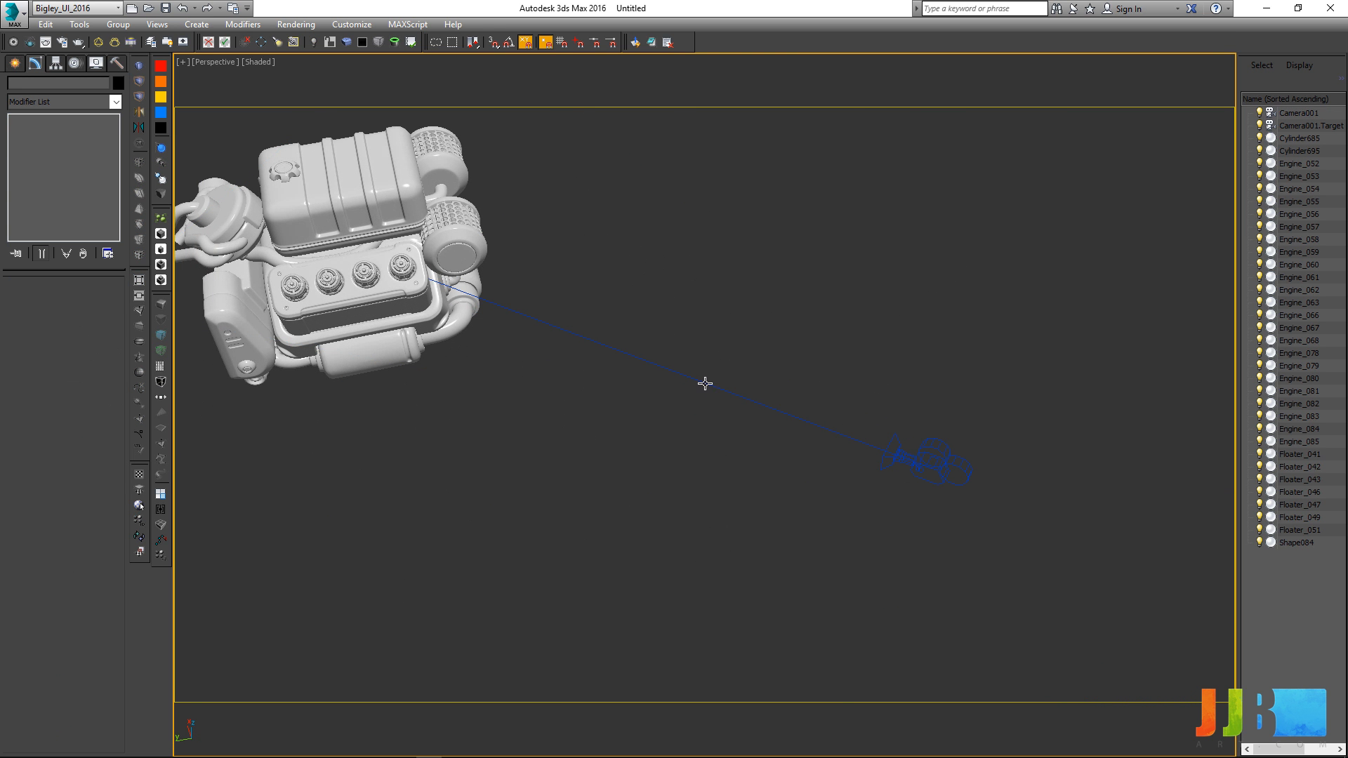
pyautogui.click(705, 383)
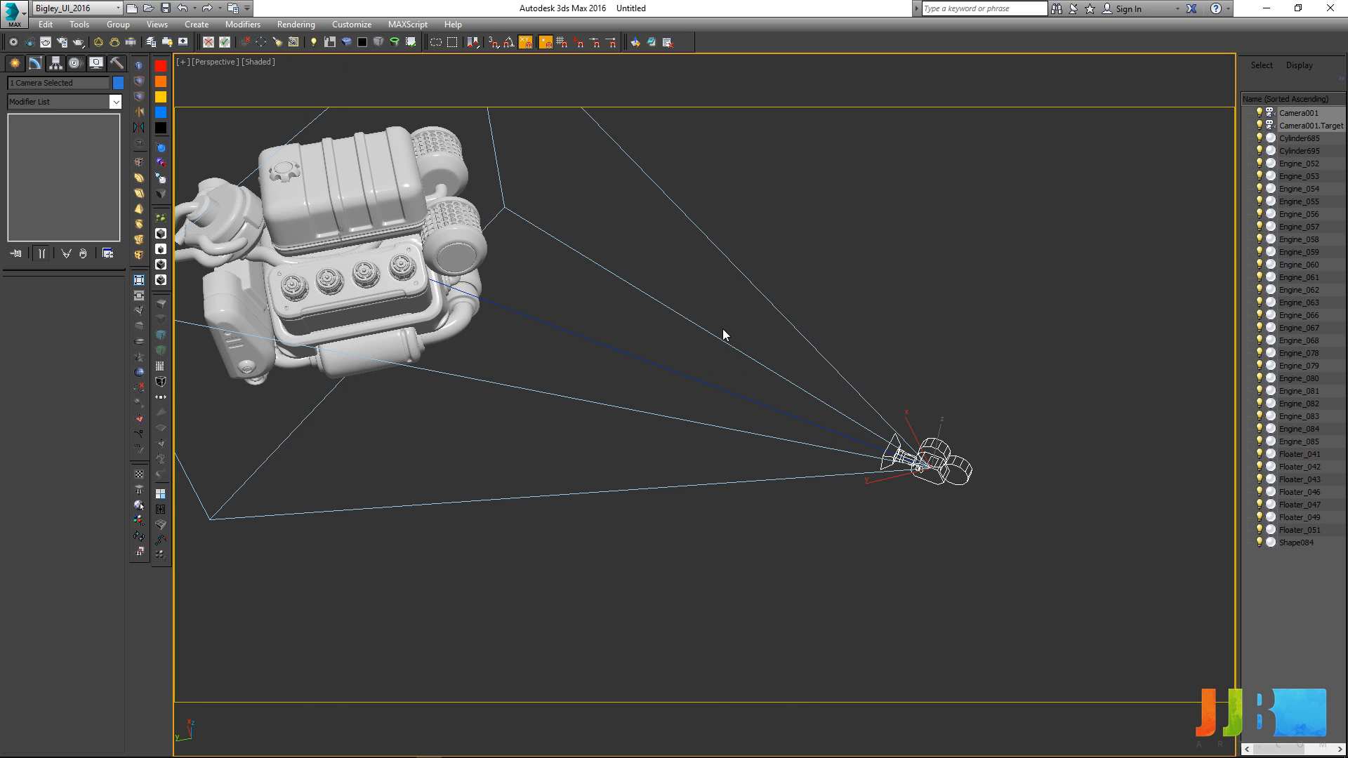
pyautogui.keyDown('alt'); pyautogui.moveTo(715, 319); pyautogui.dragTo(675, 328, button='middle'); pyautogui.keyUp('alt')
pyautogui.press('v')
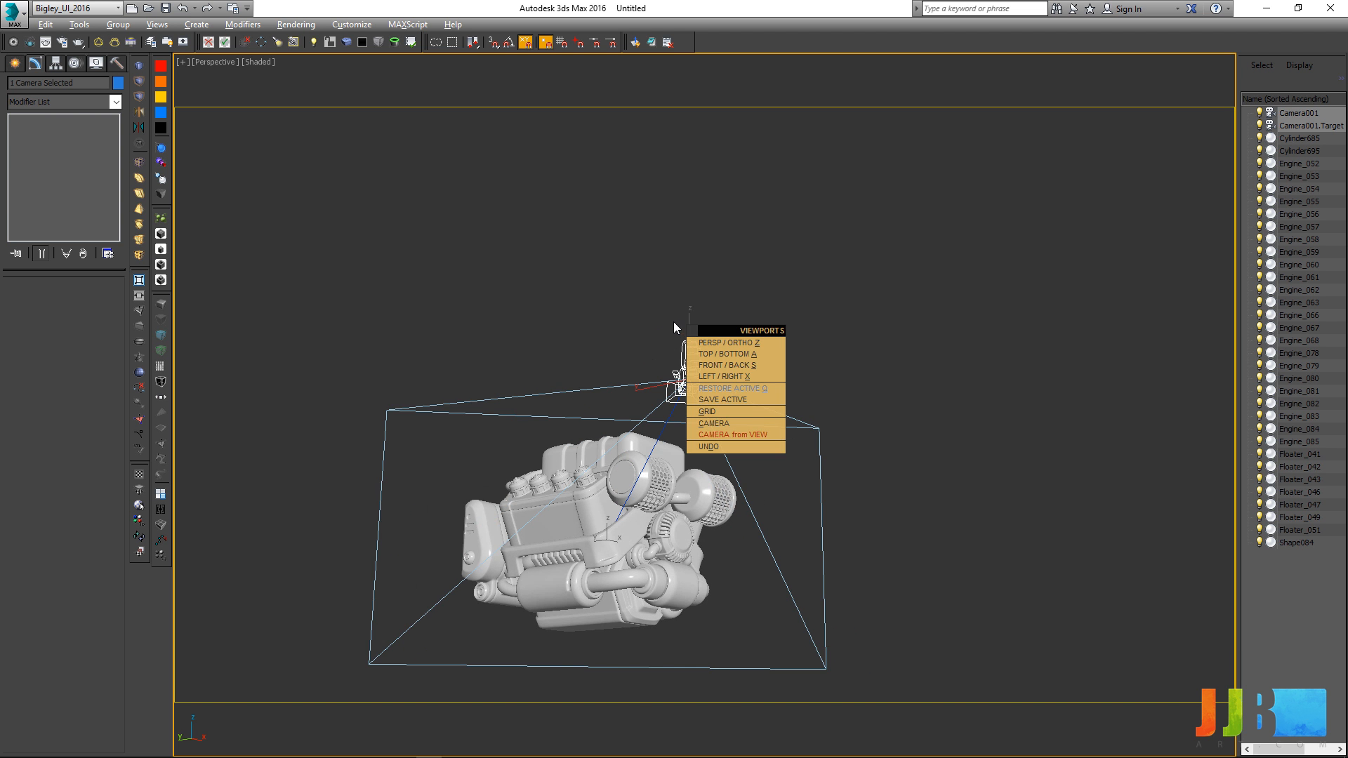
pyautogui.press('c')
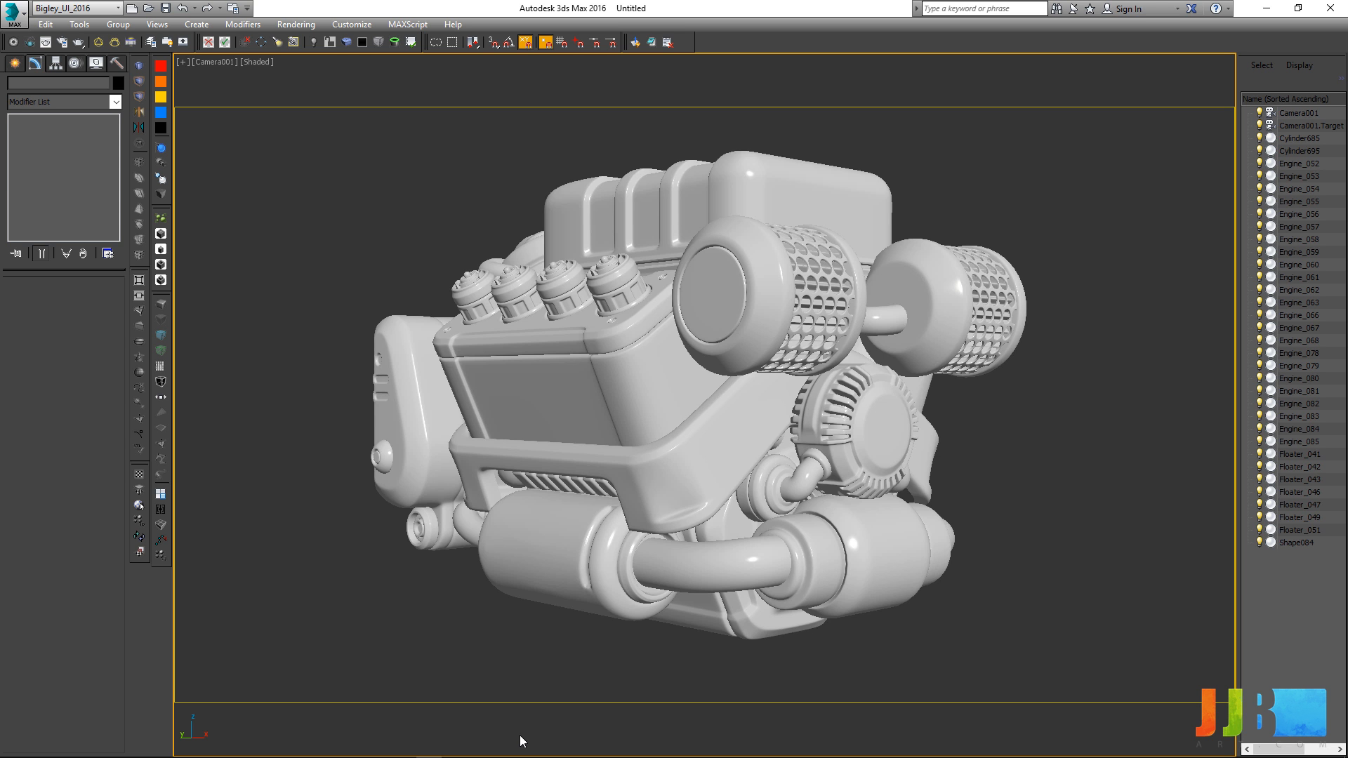
# Step: Open the Material Editor, review the Gamma and LUT preferences, and close the preferences without saving changes
pyautogui.press('m')
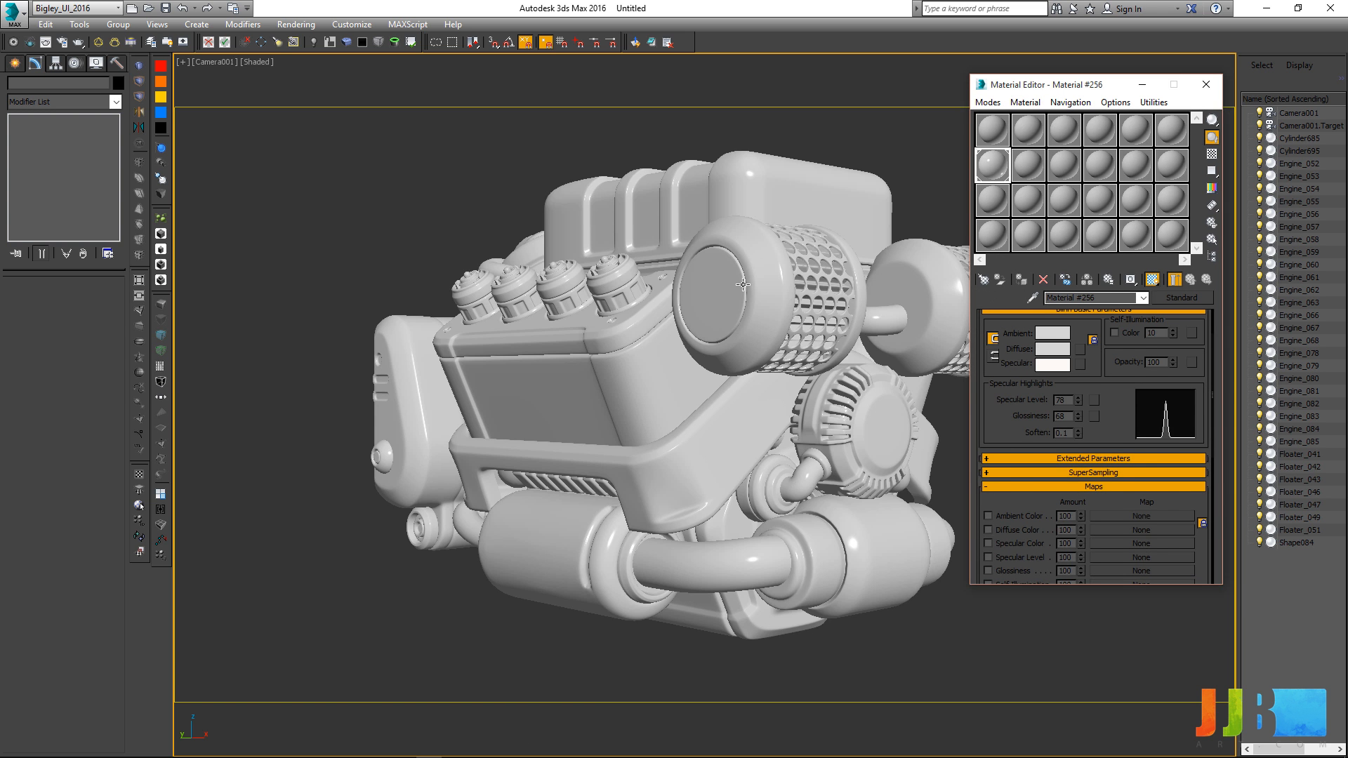
pyautogui.moveTo(1016, 88); pyautogui.dragTo(1066, 93)
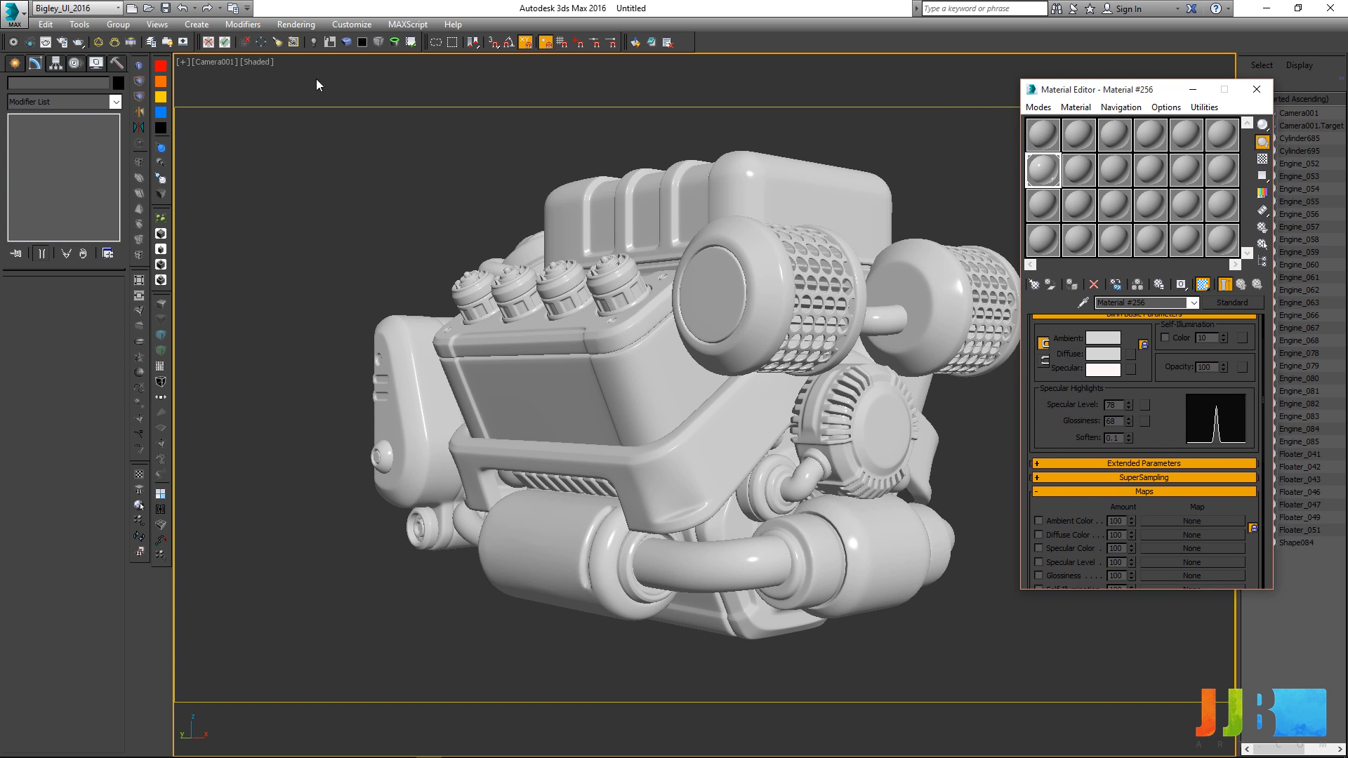
pyautogui.click(351, 24)
pyautogui.moveTo(295, 25)
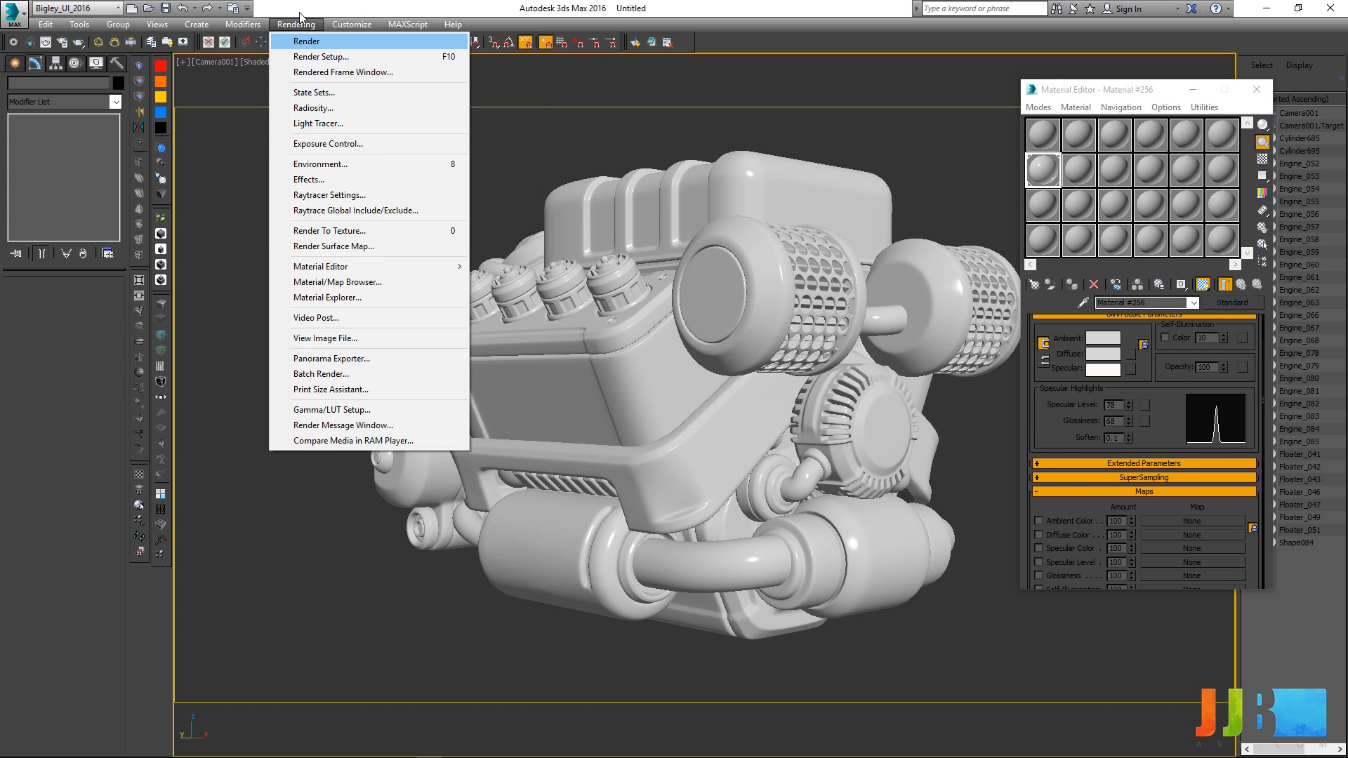
pyautogui.click(331, 410)
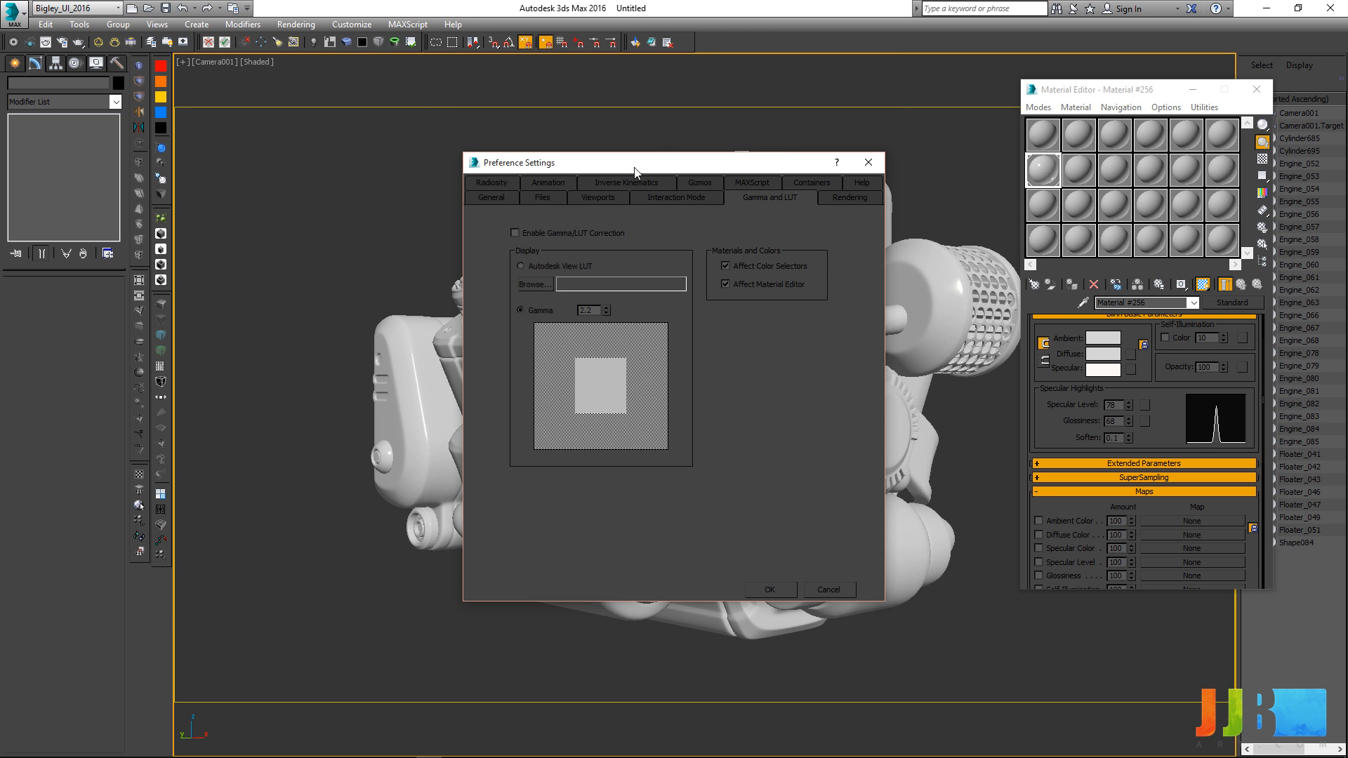
pyautogui.moveTo(664, 162); pyautogui.dragTo(373, 126)
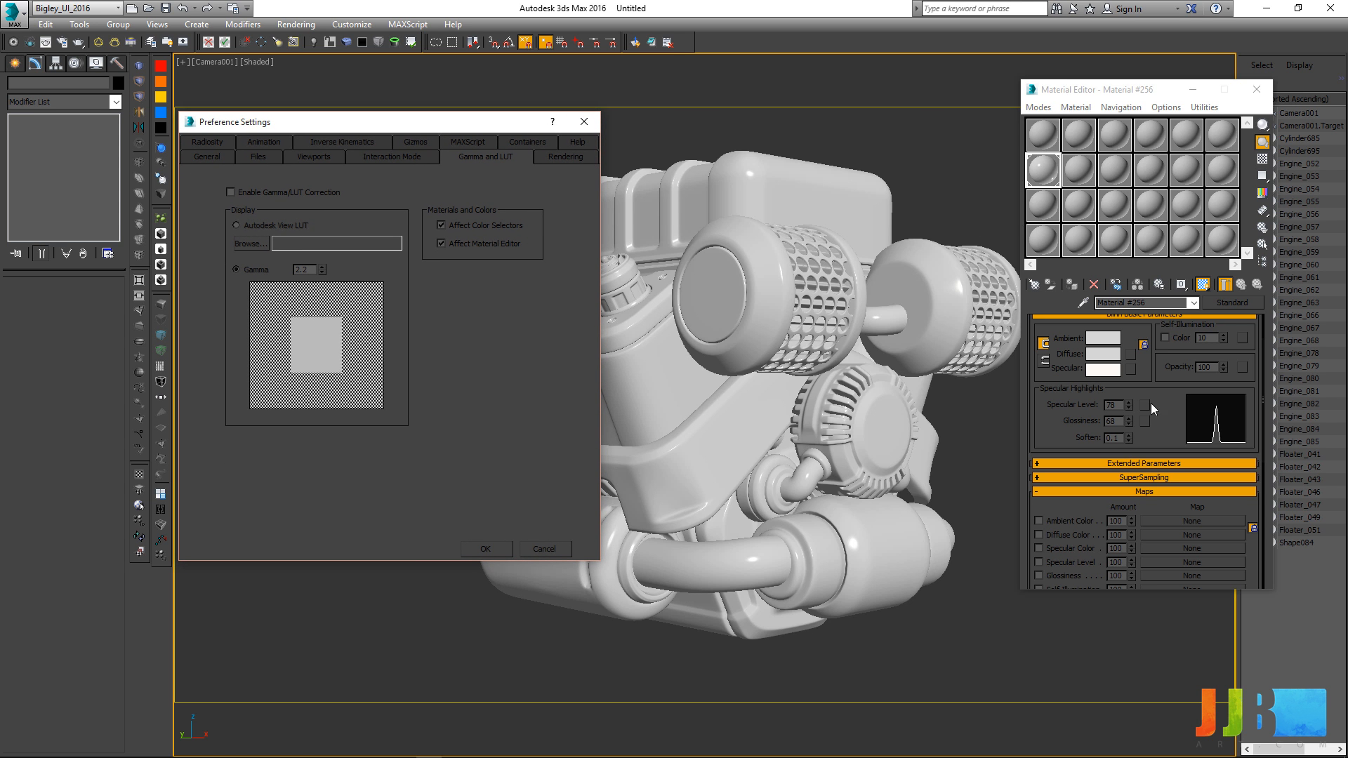
pyautogui.click(545, 549)
# Step: Inspect the ambient color of Material #256 and close its color selector
pyautogui.click(1103, 337)
pyautogui.moveTo(415, 165); pyautogui.dragTo(415, 94)
pyautogui.click(558, 210)
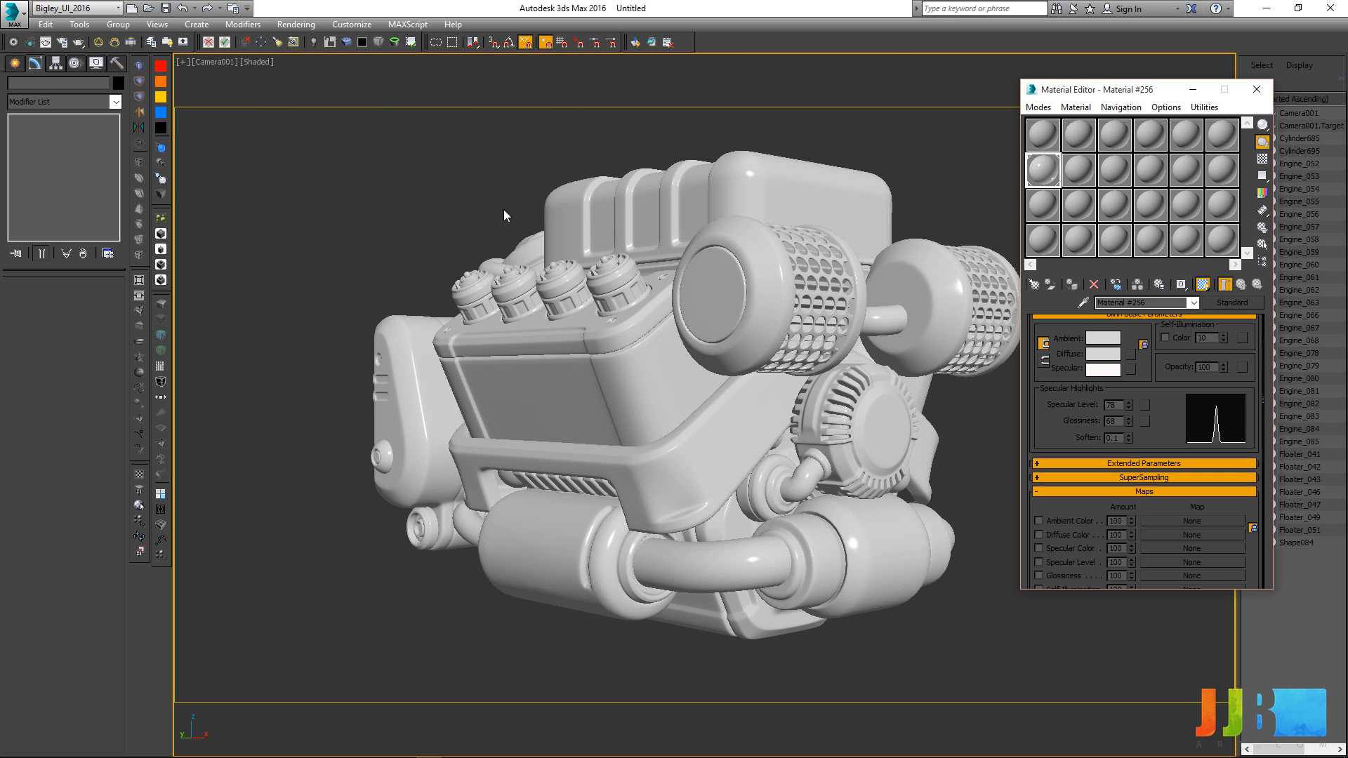
# Step: Open the Gamma and LUT preferences, examine the correction settings, and close the preferences without saving
pyautogui.click(353, 25)
pyautogui.moveTo(297, 24)
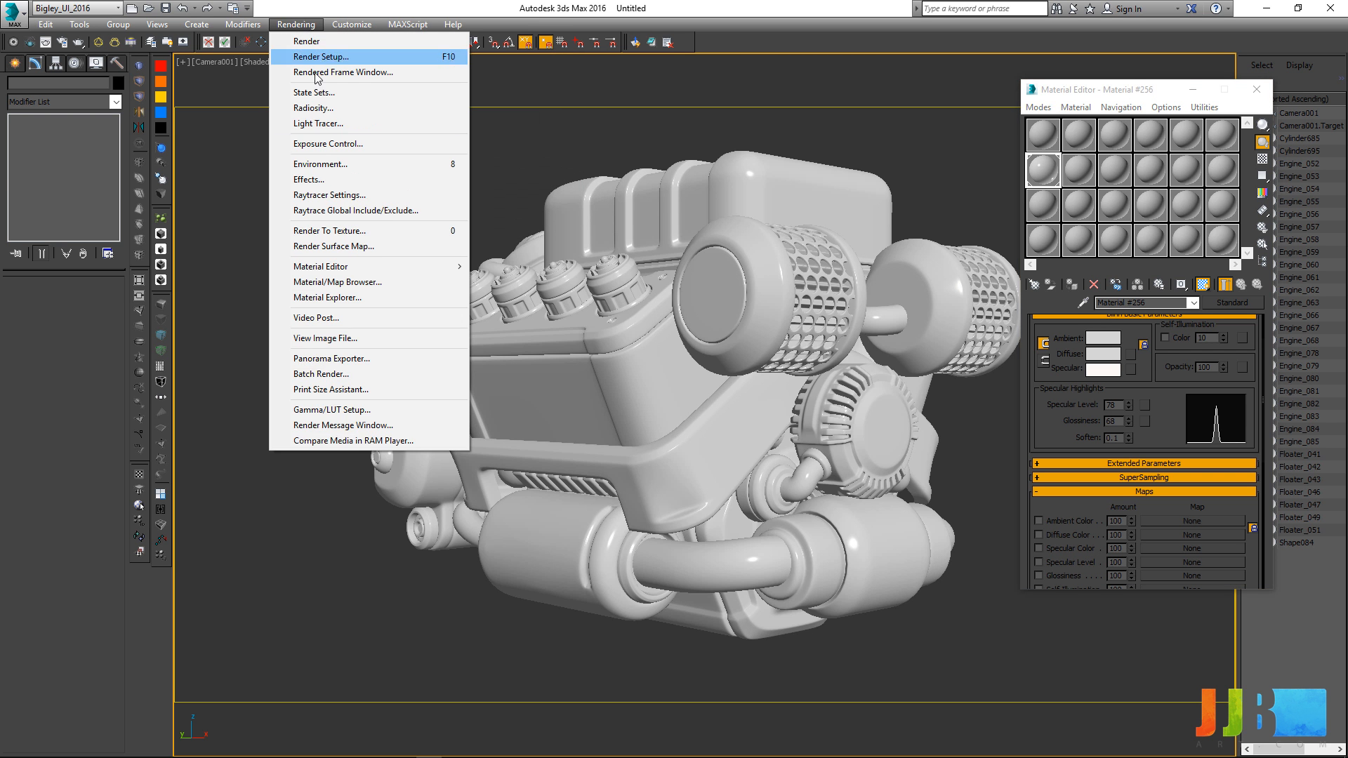
pyautogui.click(348, 410)
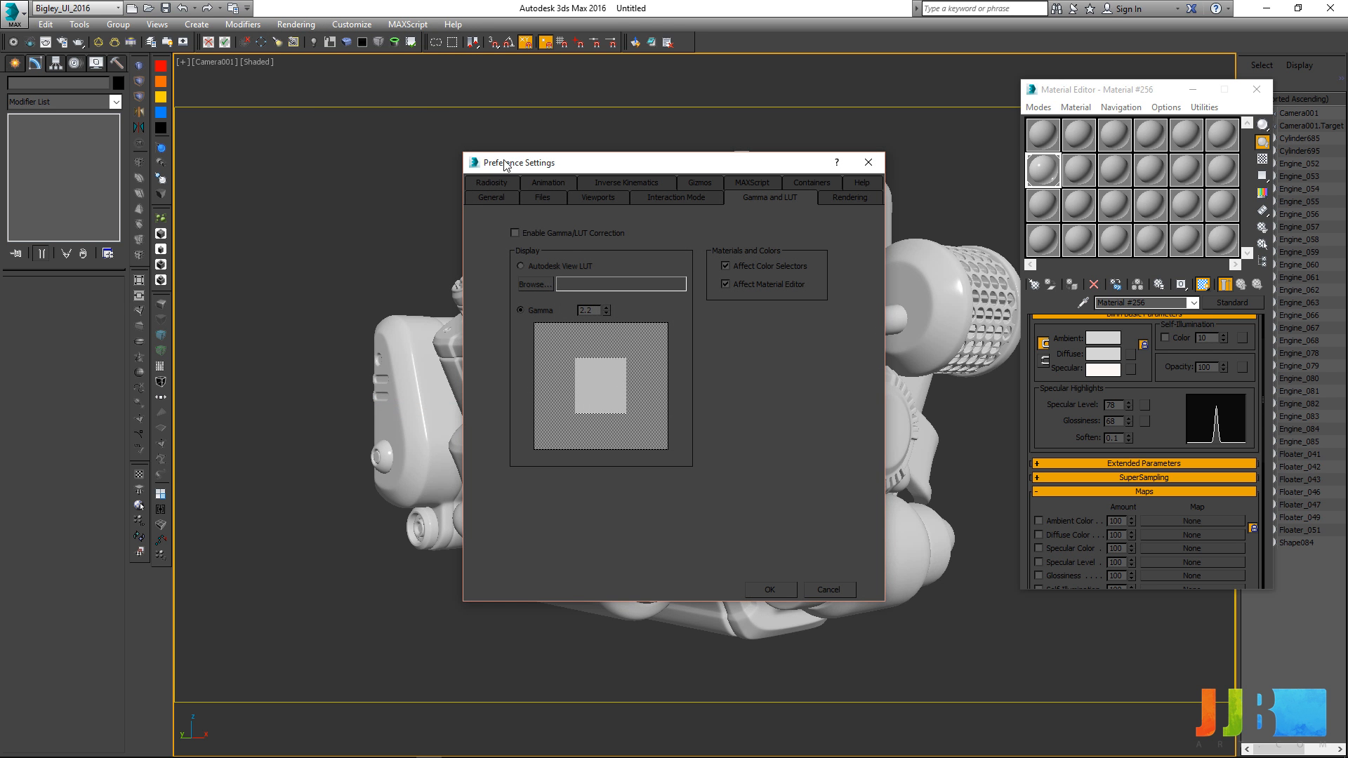
pyautogui.moveTo(505, 165); pyautogui.dragTo(365, 182)
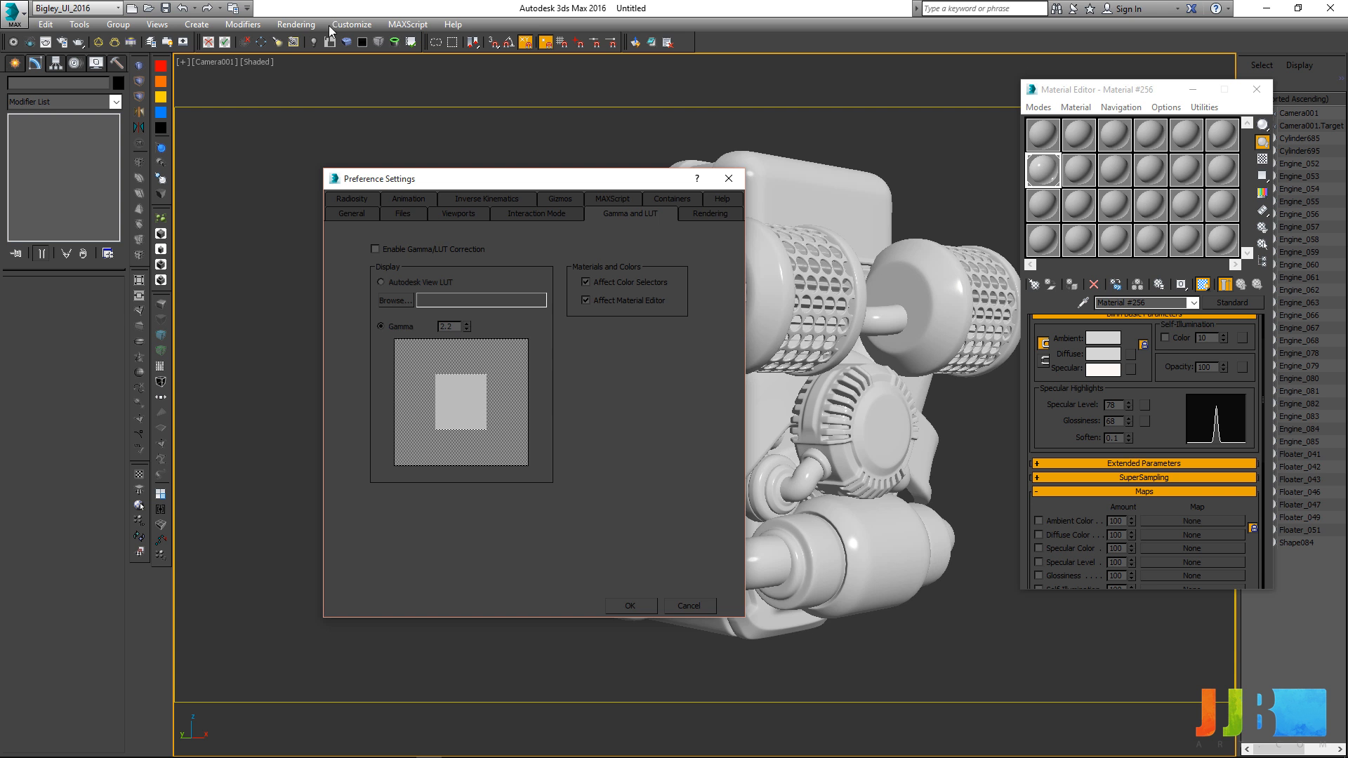
pyautogui.click(728, 179)
# Step: Reopen the Gamma and LUT preferences and accept them with Enable Gamma/LUT Correction turned off
pyautogui.click(348, 31)
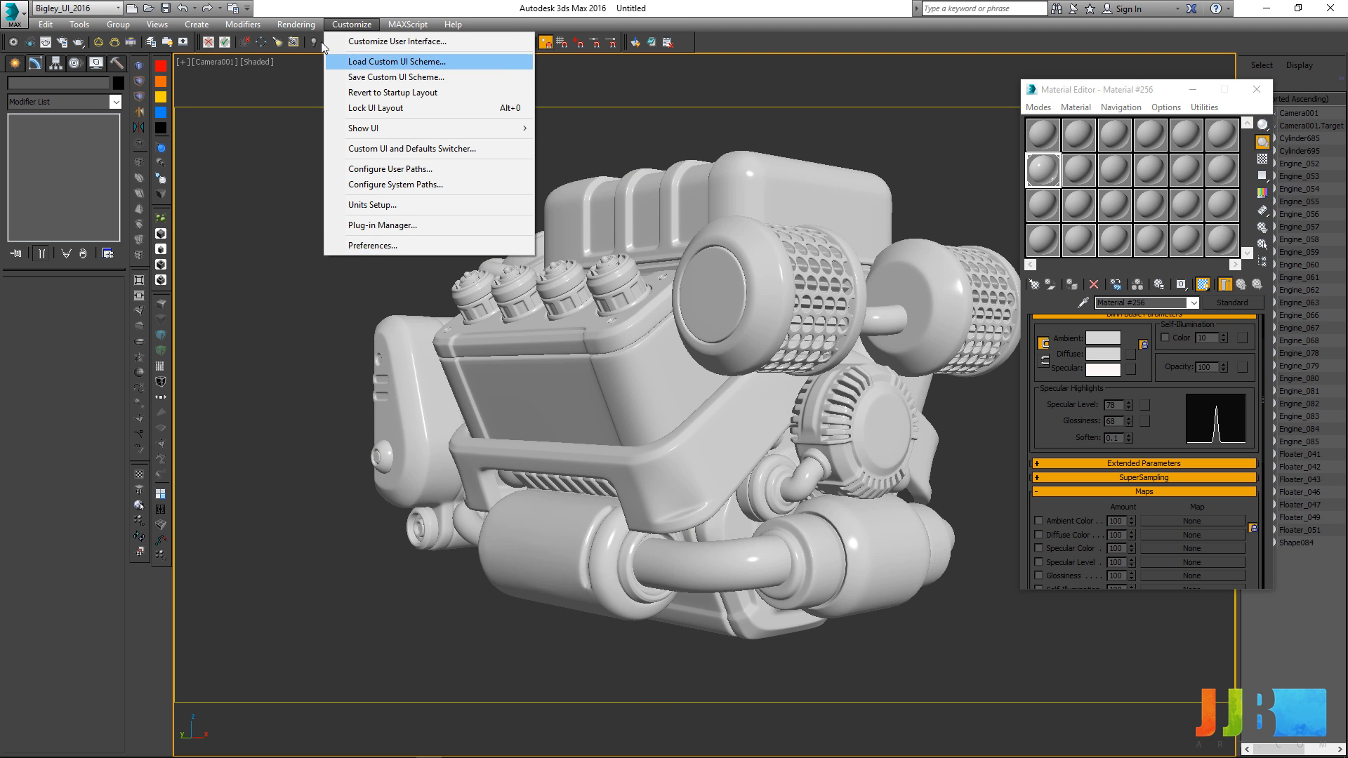
pyautogui.click(421, 409)
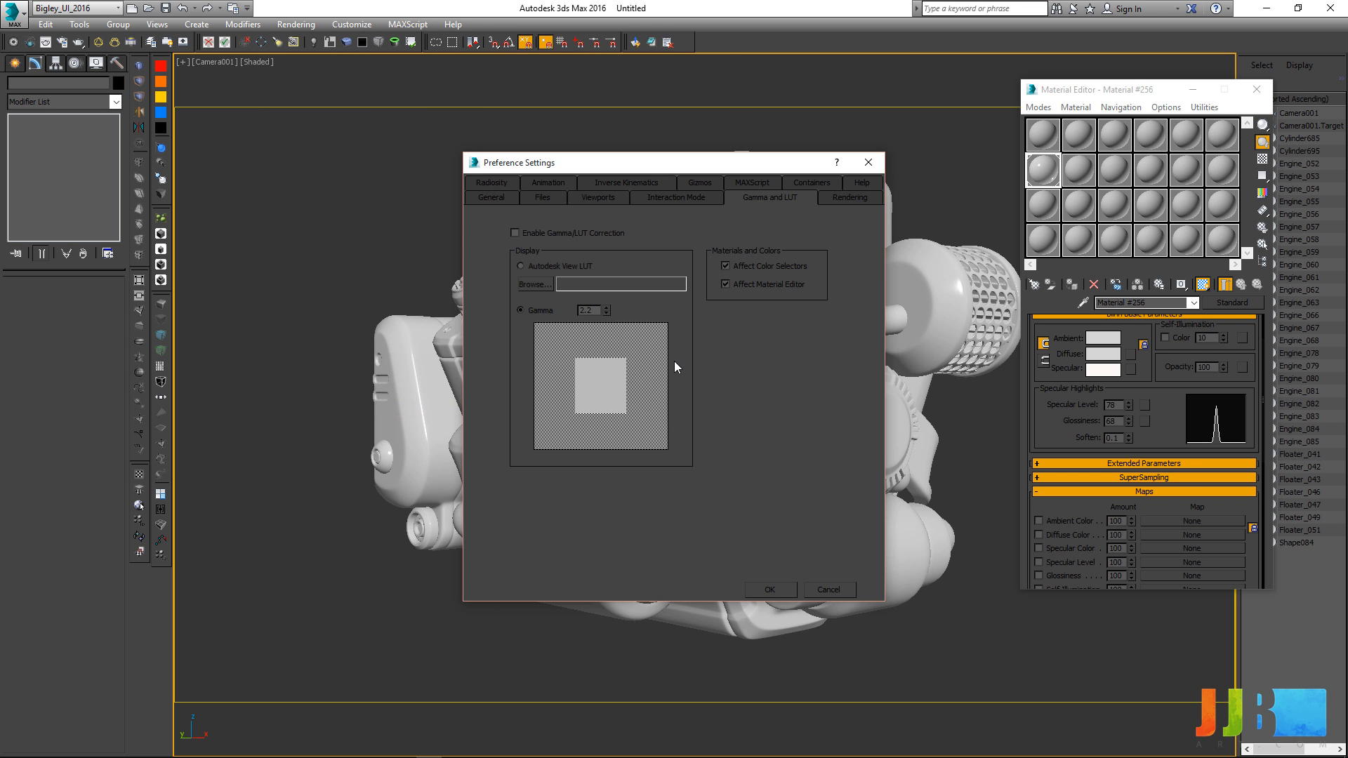
pyautogui.click(770, 593)
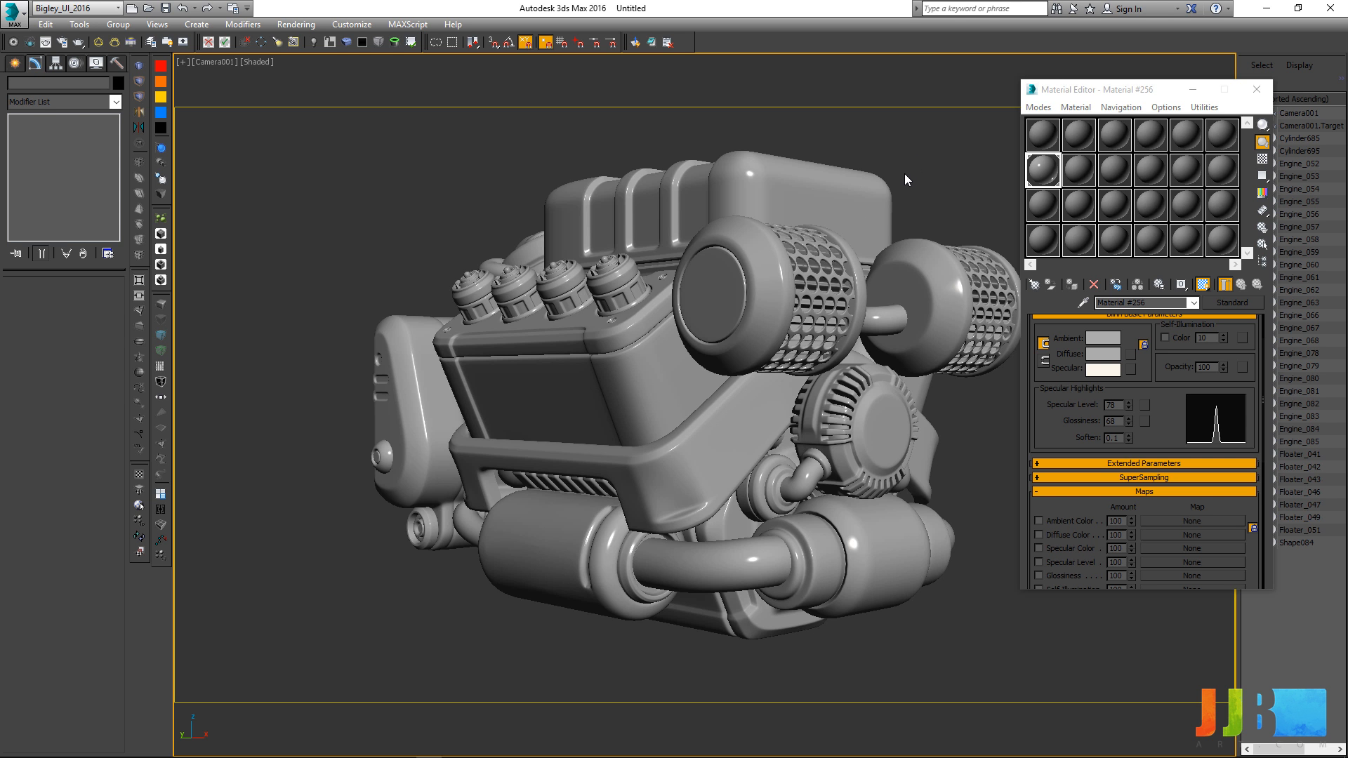
# Step: Set the specular level of Material #256 to 50 and its glossiness to 30
pyautogui.click(1036, 175)
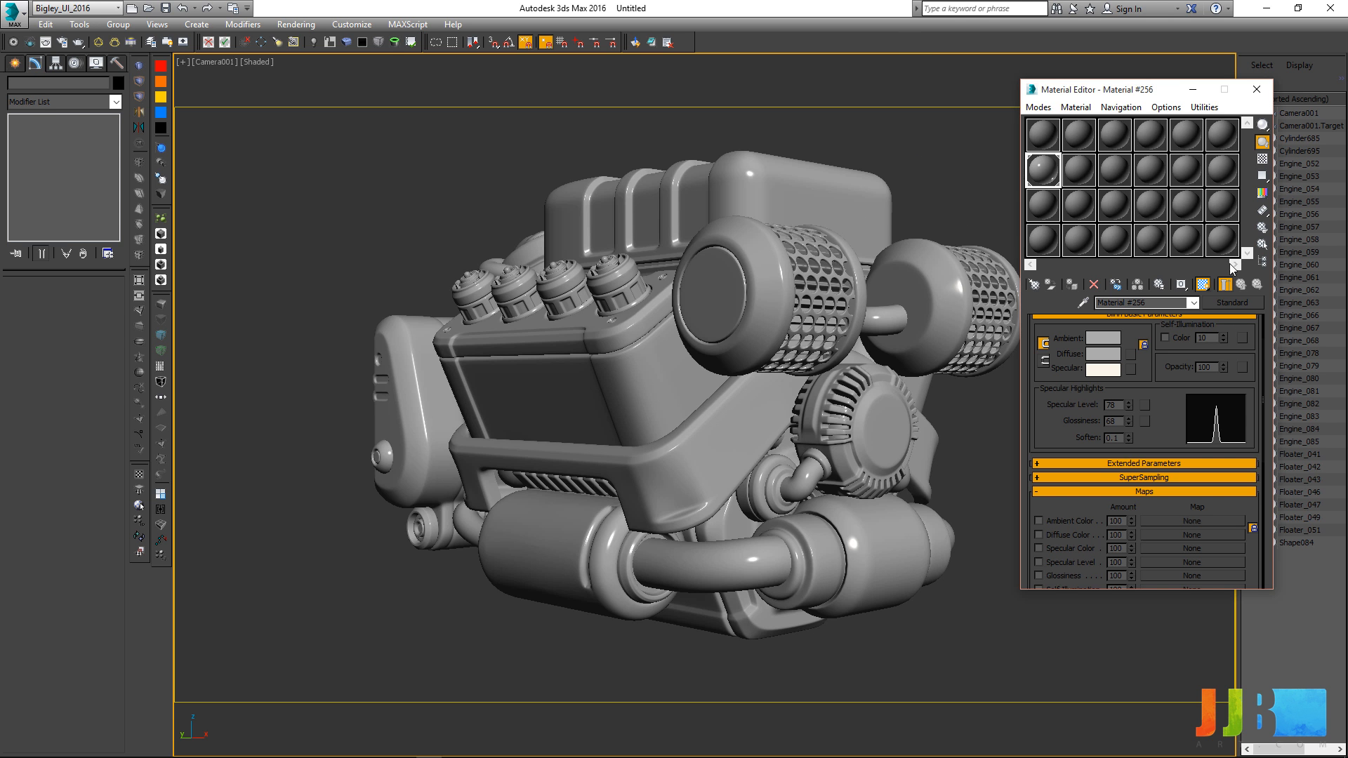
pyautogui.moveTo(1170, 431); pyautogui.dragTo(1169, 515)
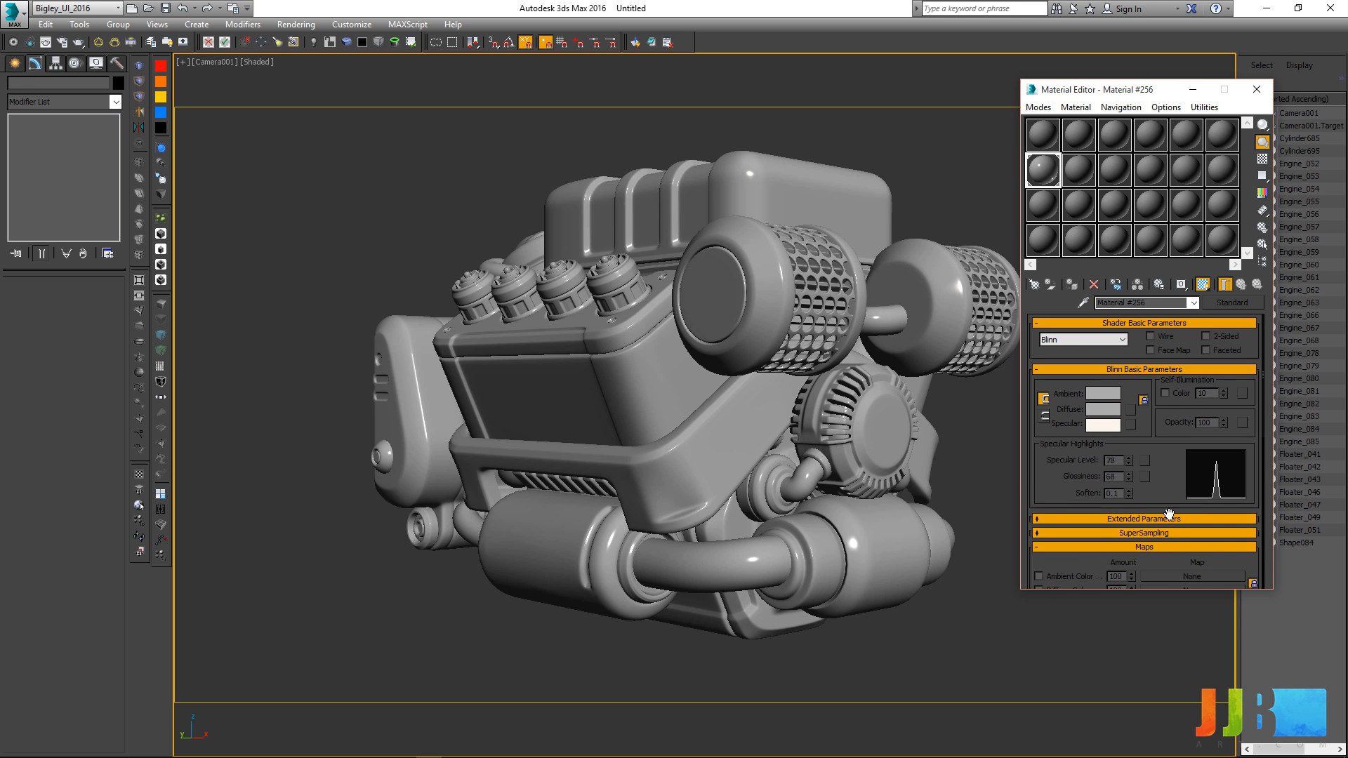
pyautogui.doubleClick(1119, 461)
pyautogui.write('50')
pyautogui.press('Return')
pyautogui.press('Tab')
pyautogui.write('30')
pyautogui.press('Return')
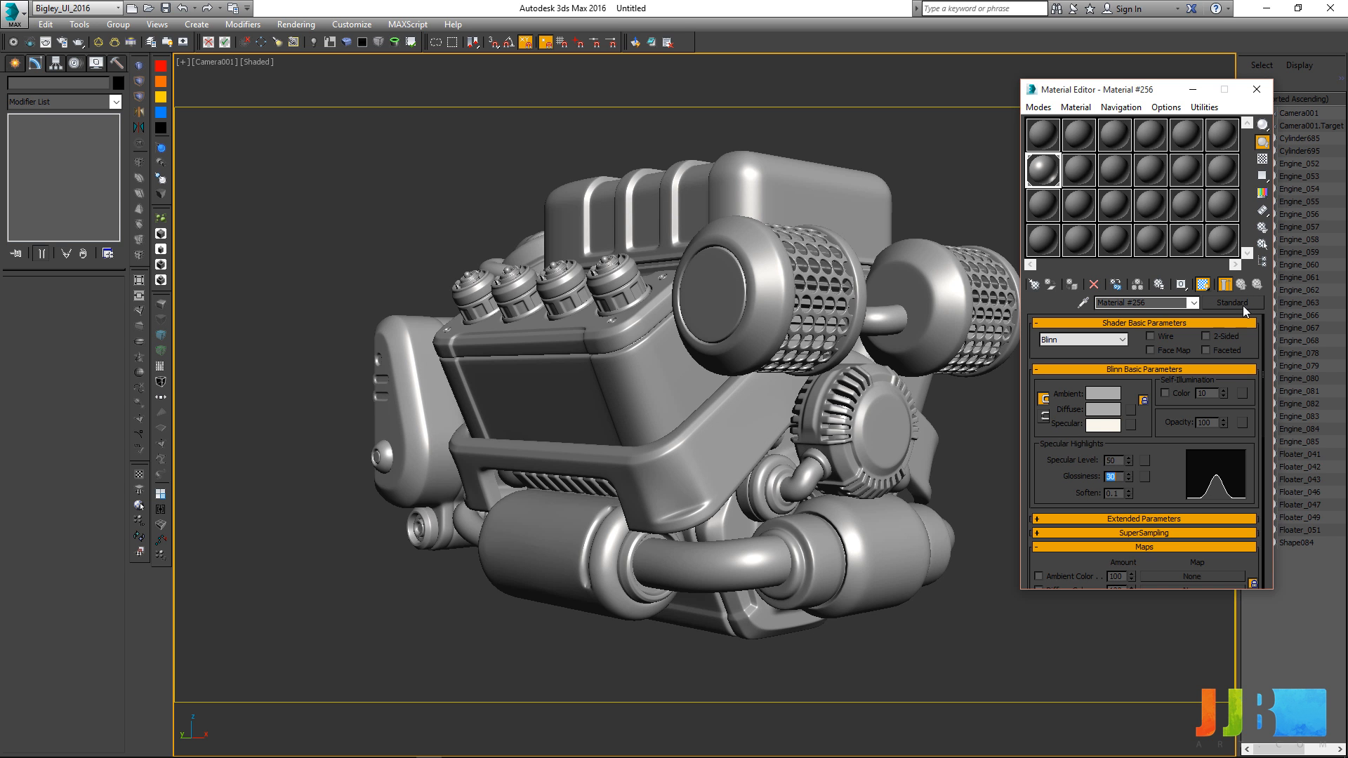
# Step: Reduce the glossiness of Material #256 to 25
pyautogui.moveTo(1147, 486)
pyautogui.mouseDown()
pyautogui.moveTo(1165, 414)
pyautogui.moveTo(1162, 482)
pyautogui.mouseUp()
pyautogui.doubleClick(1113, 477)
pyautogui.write('25')
pyautogui.press('Return')
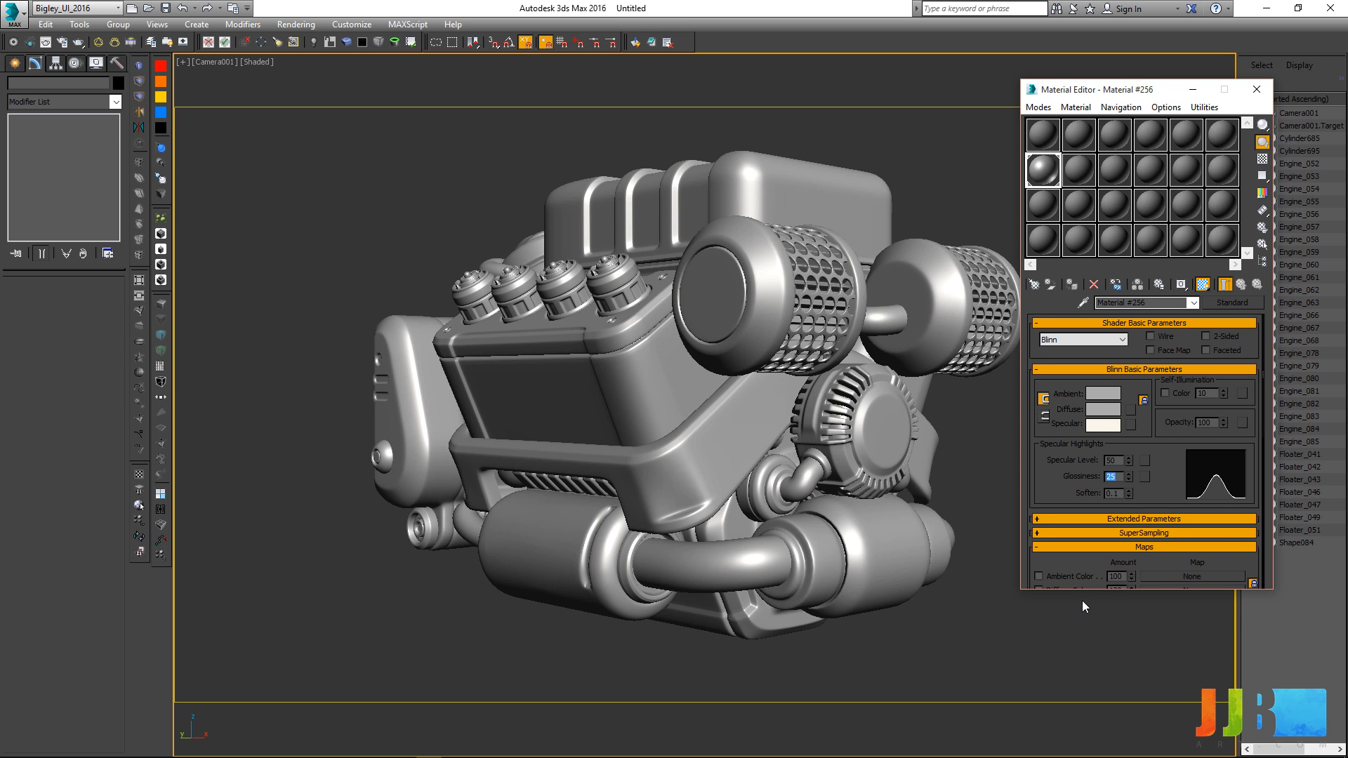
# Step: Darken the ambient color of Material #256 to a neutral gray with a value of about 129 and copy that color
pyautogui.moveTo(1080, 91); pyautogui.dragTo(1095, 112)
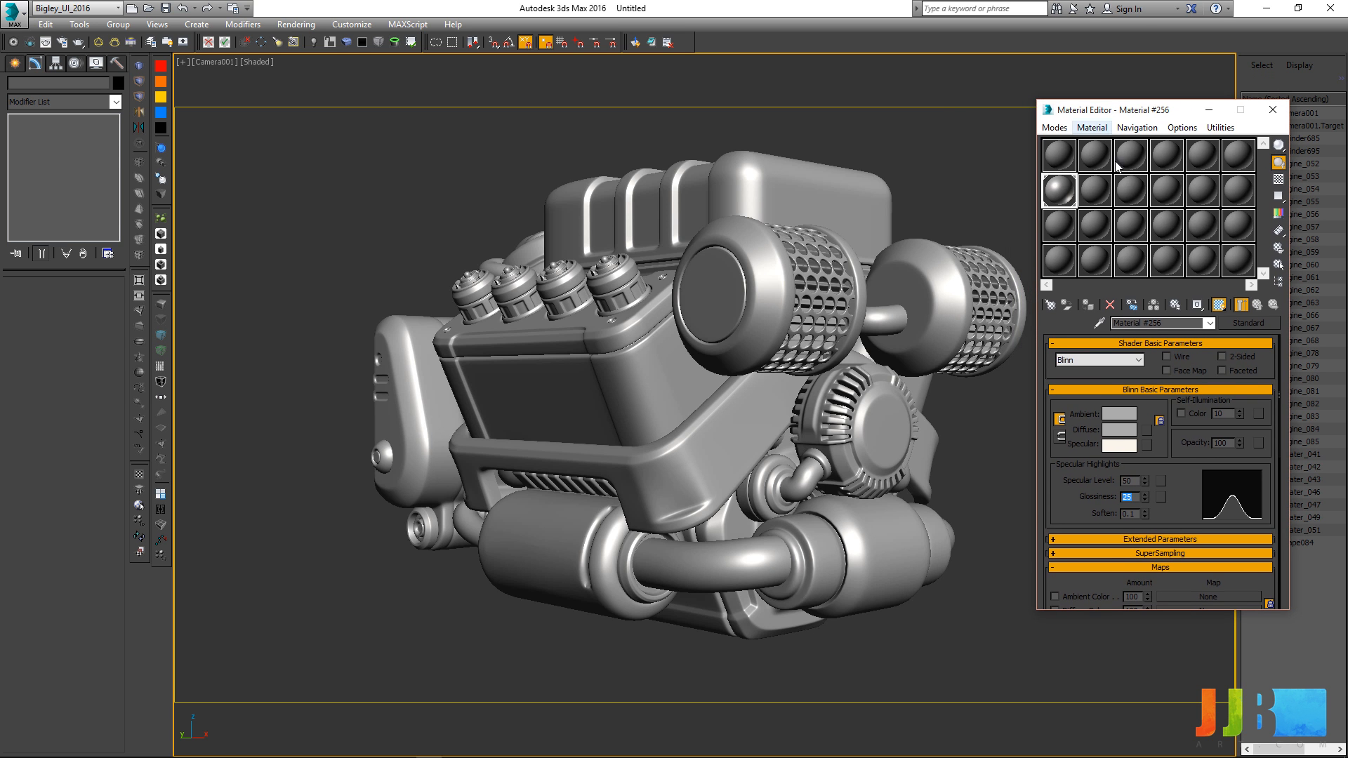
pyautogui.rightClick(1121, 418)
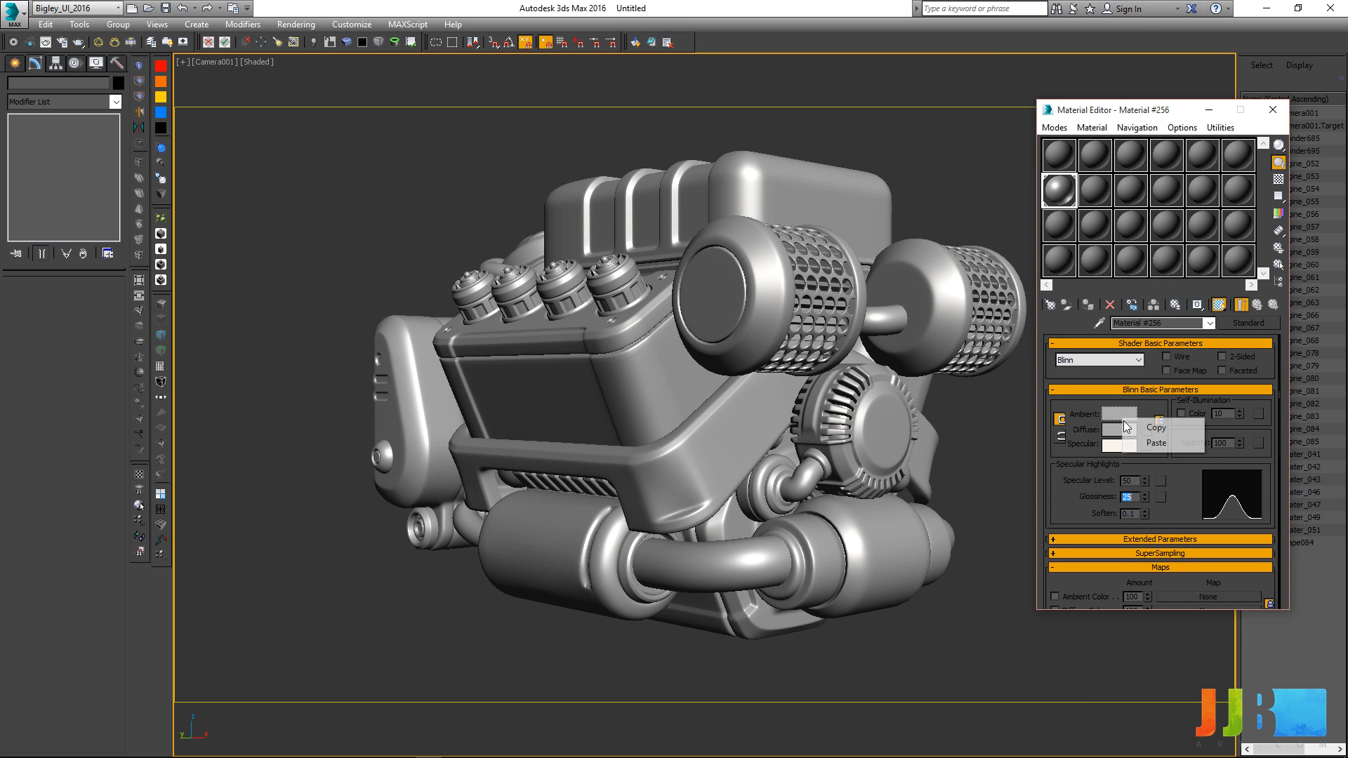
pyautogui.click(1123, 420)
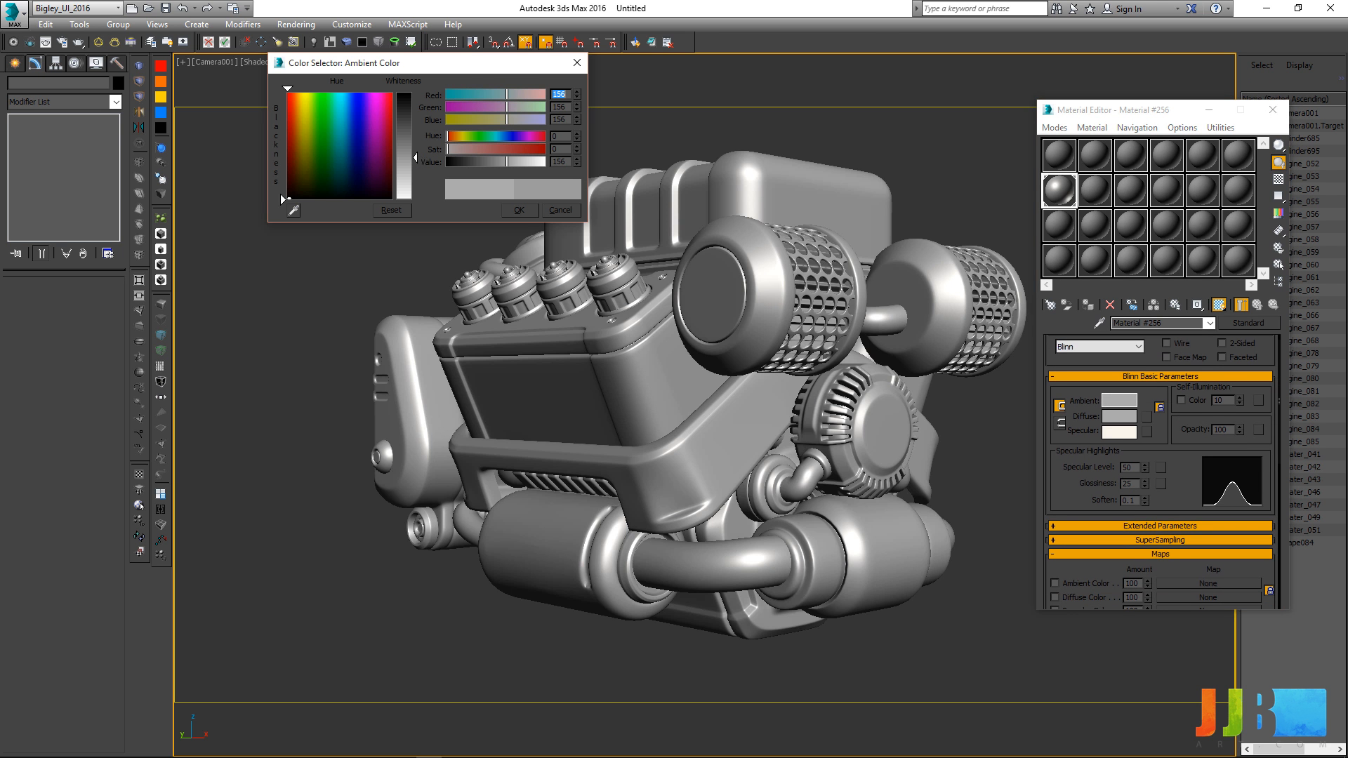
pyautogui.moveTo(415, 154); pyautogui.dragTo(410, 156)
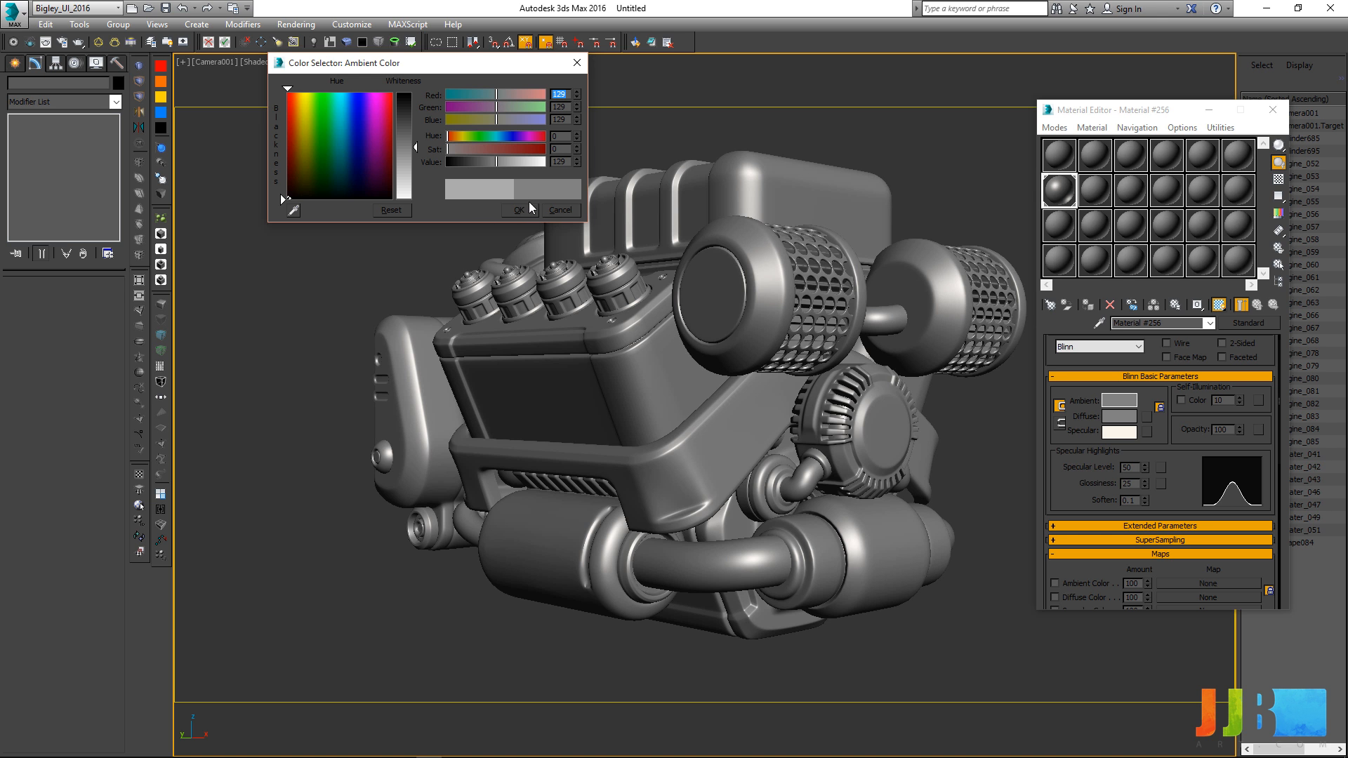
pyautogui.moveTo(419, 146); pyautogui.dragTo(416, 143)
pyautogui.click(518, 211)
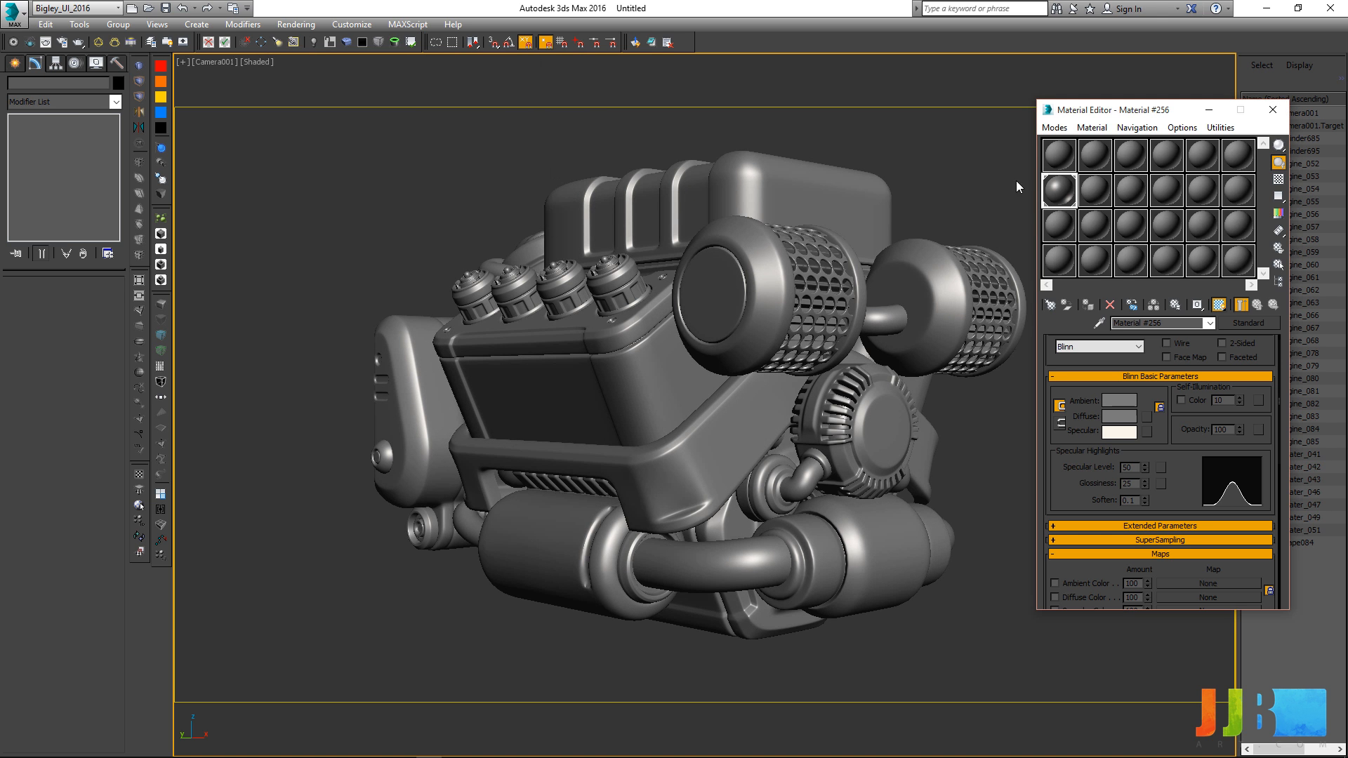
pyautogui.rightClick(1118, 408)
pyautogui.click(1152, 410)
# Step: Assign a Falloff map to the Diffuse Color slot of Material #256 and return to the parent material
pyautogui.scroll(-5, 1080, 475)
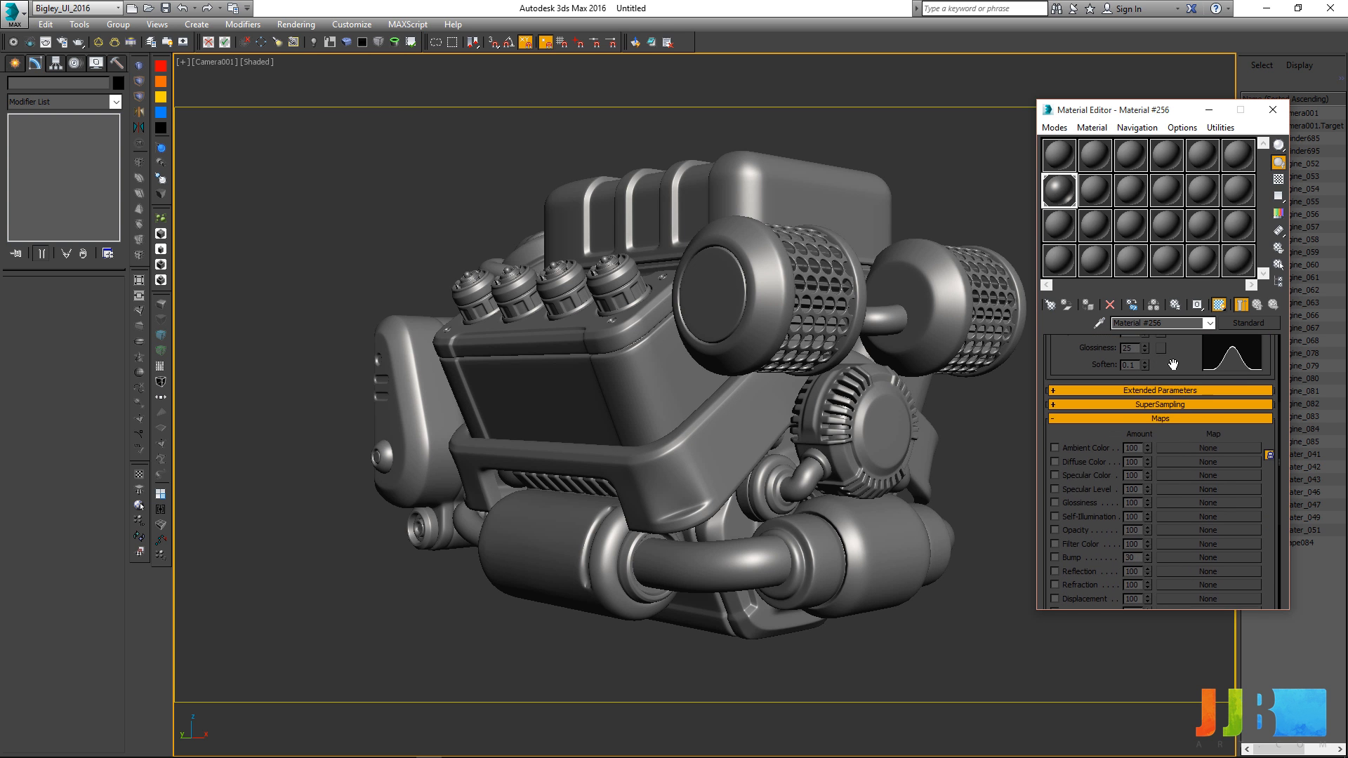
pyautogui.click(1169, 466)
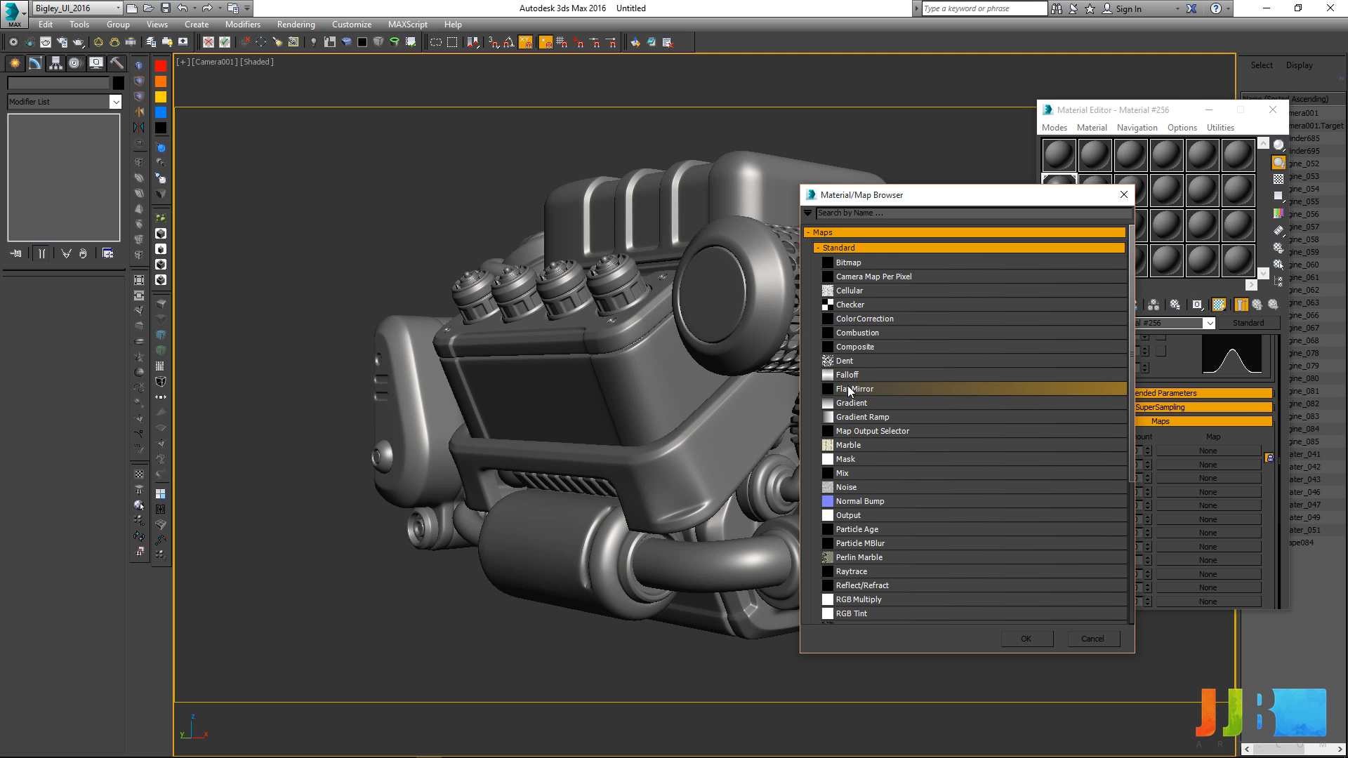
pyautogui.doubleClick(849, 379)
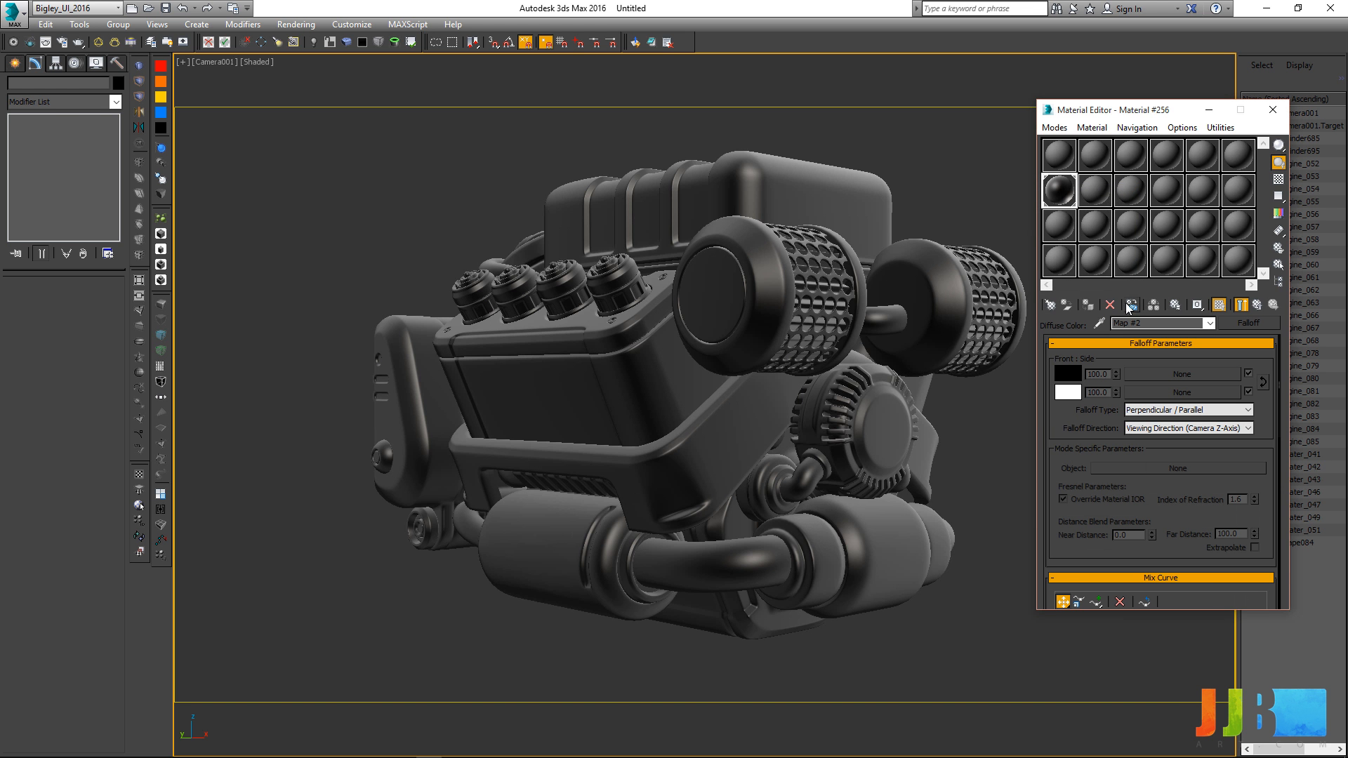
pyautogui.click(1256, 305)
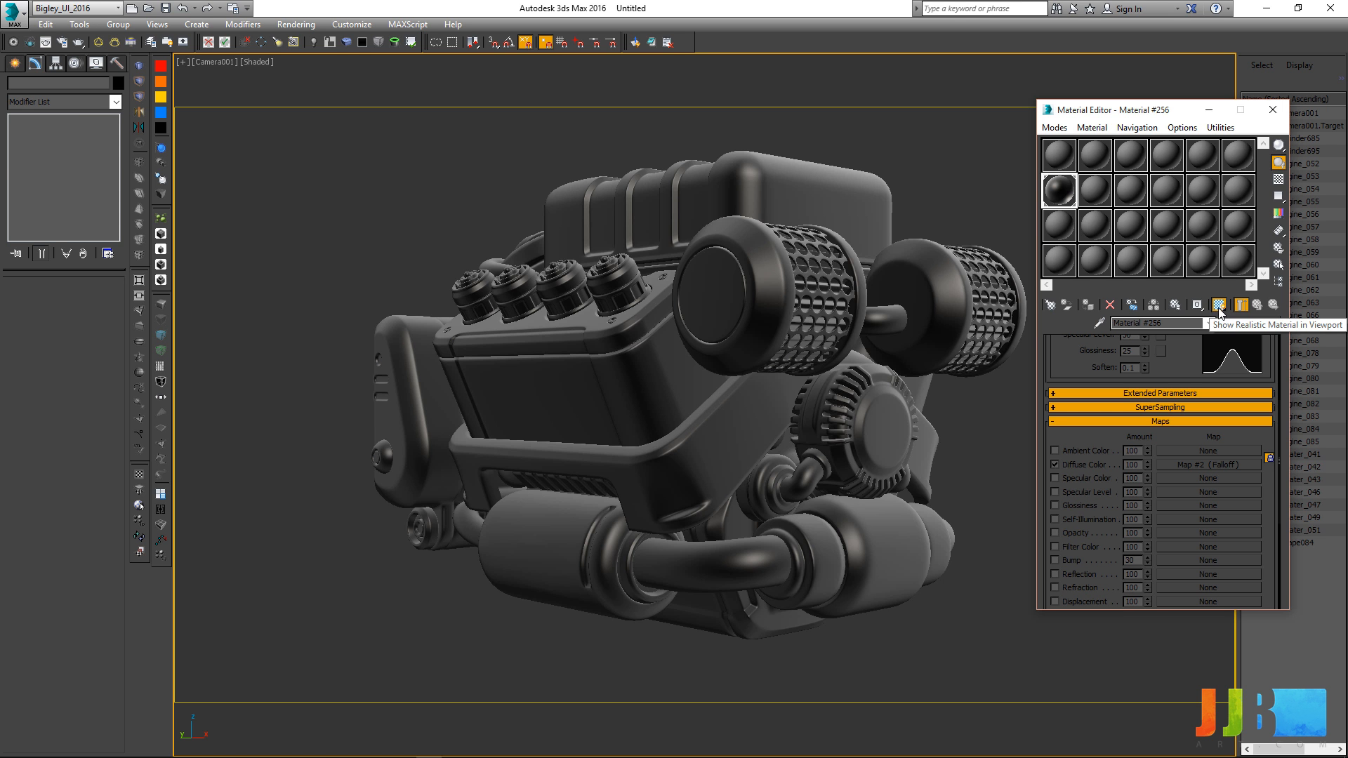
pyautogui.moveTo(1220, 312); pyautogui.dragTo(1255, 314)
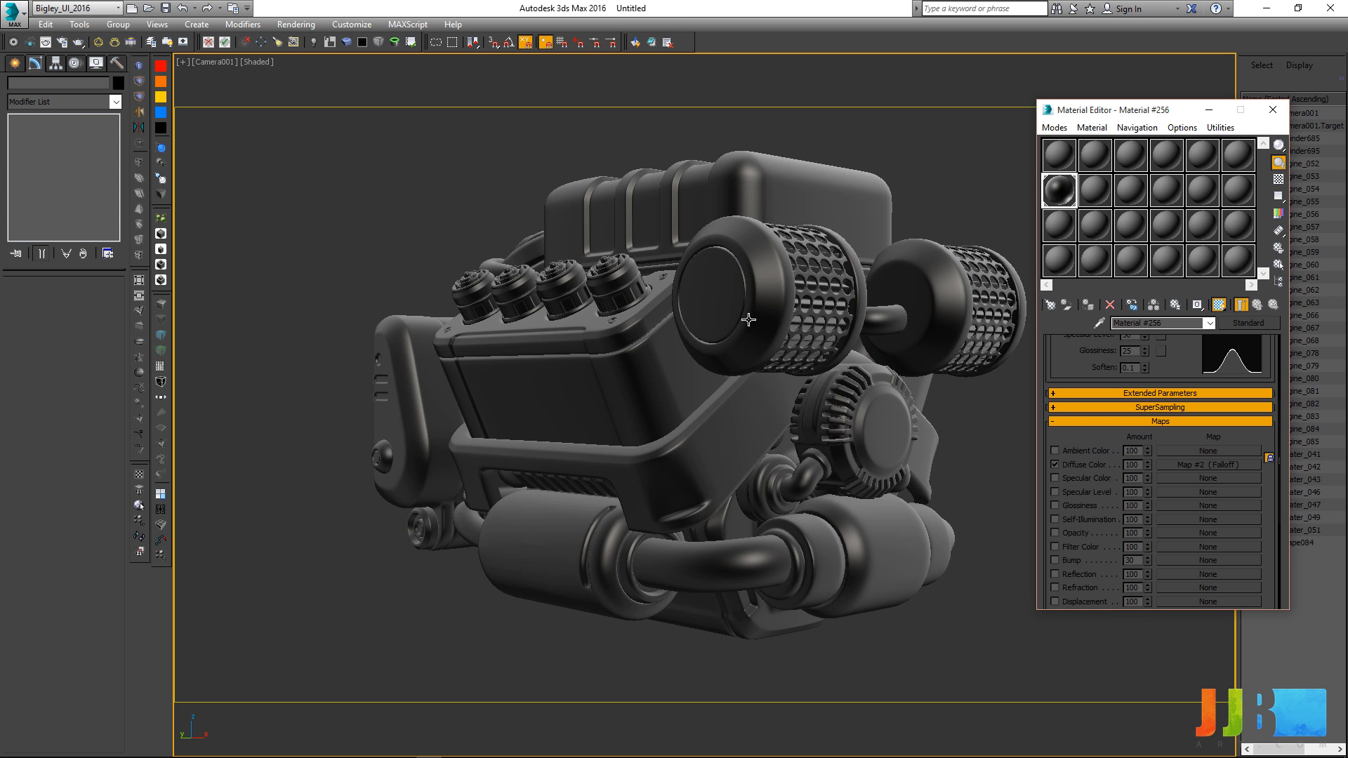
# Step: Swap the two colors of the diffuse Falloff map and paste the copied gray into its front color
pyautogui.click(1176, 473)
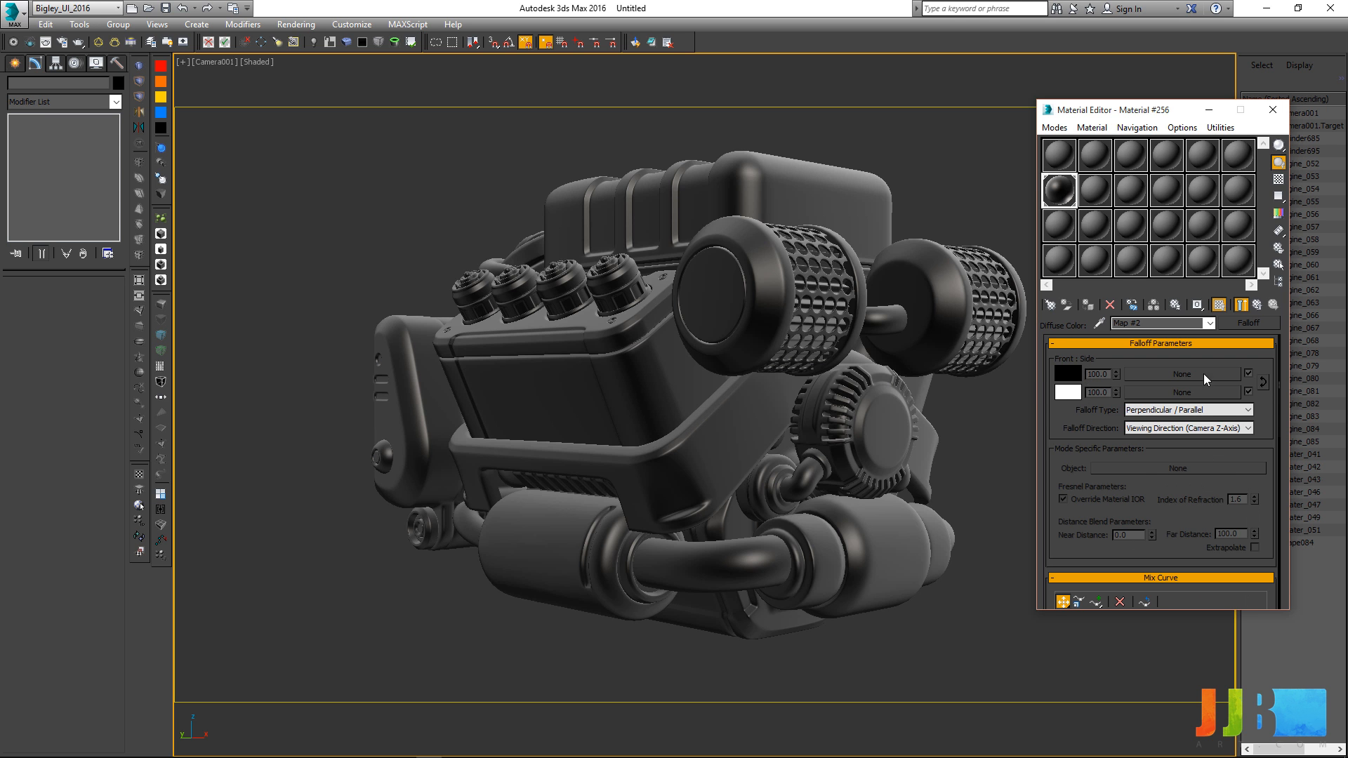
pyautogui.click(1264, 382)
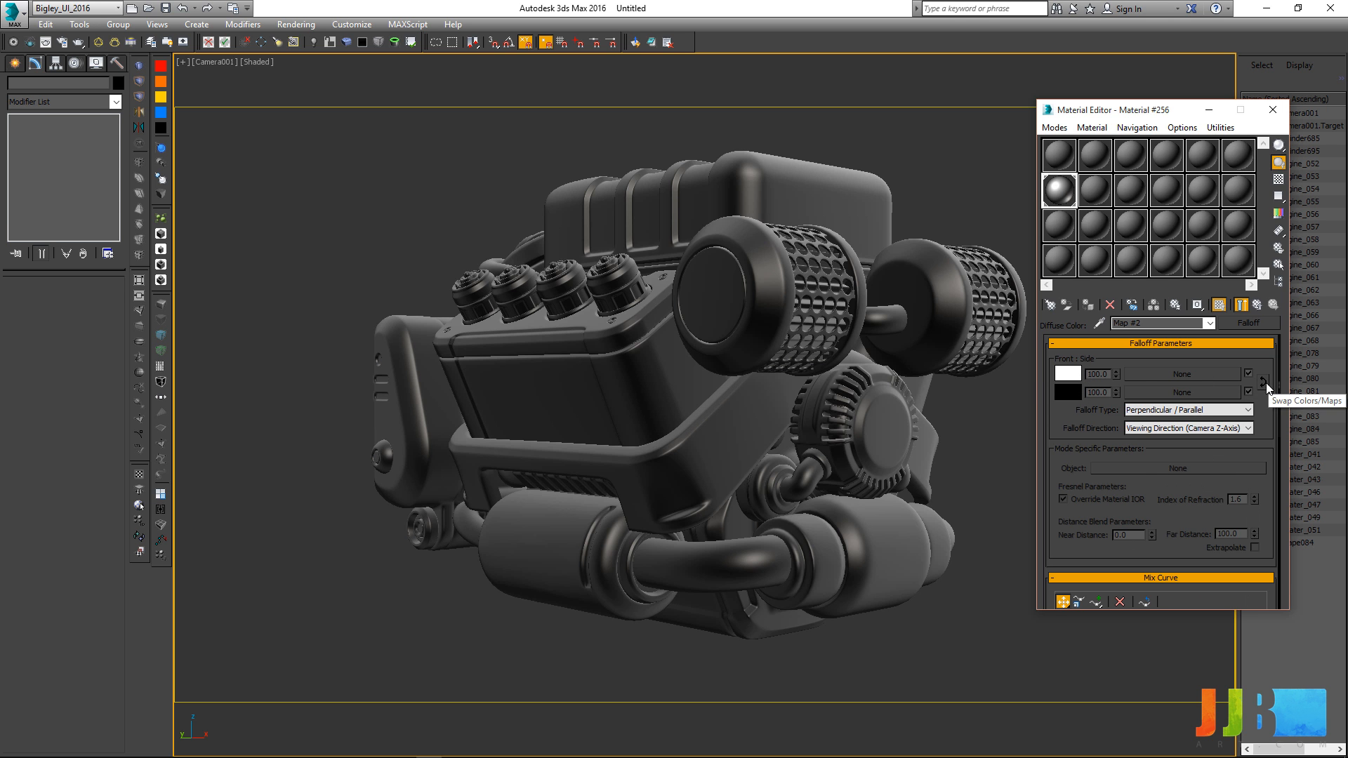
pyautogui.rightClick(1065, 378)
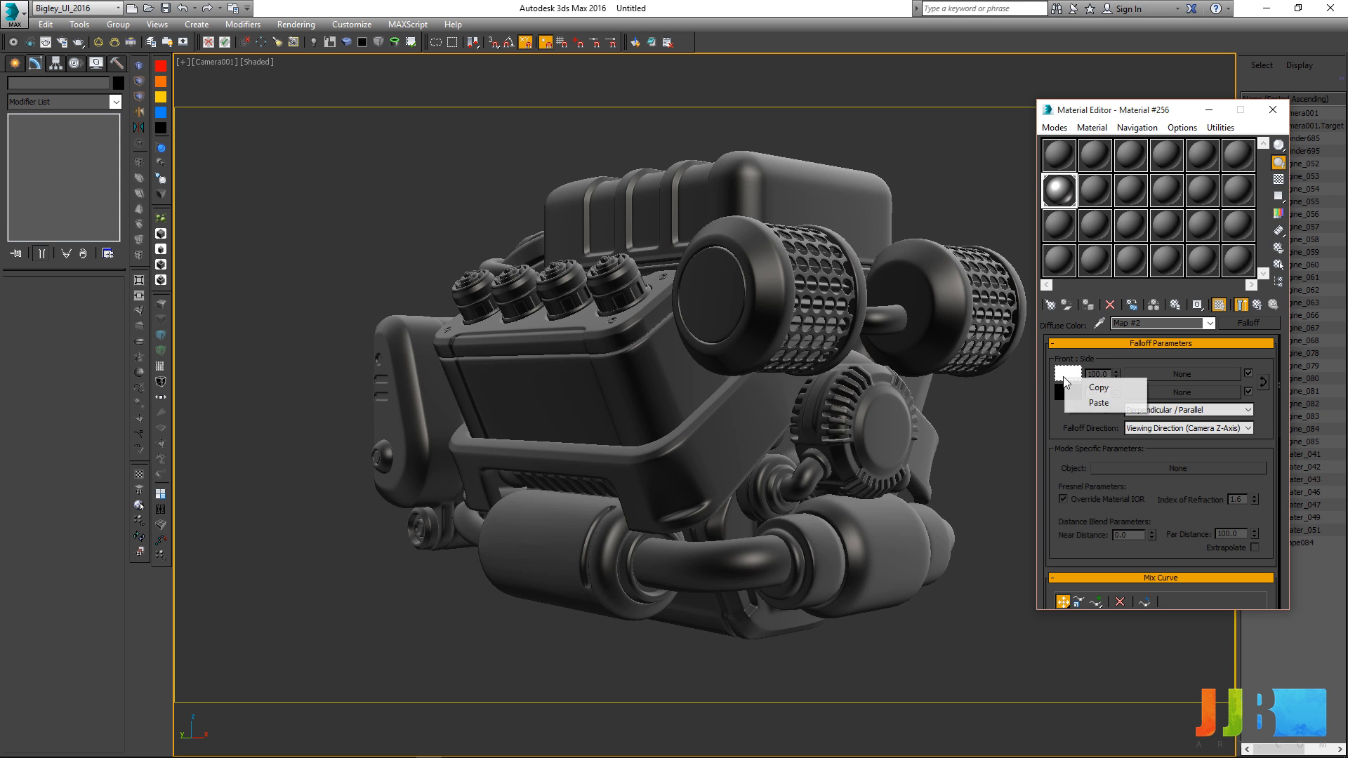
pyautogui.click(1092, 404)
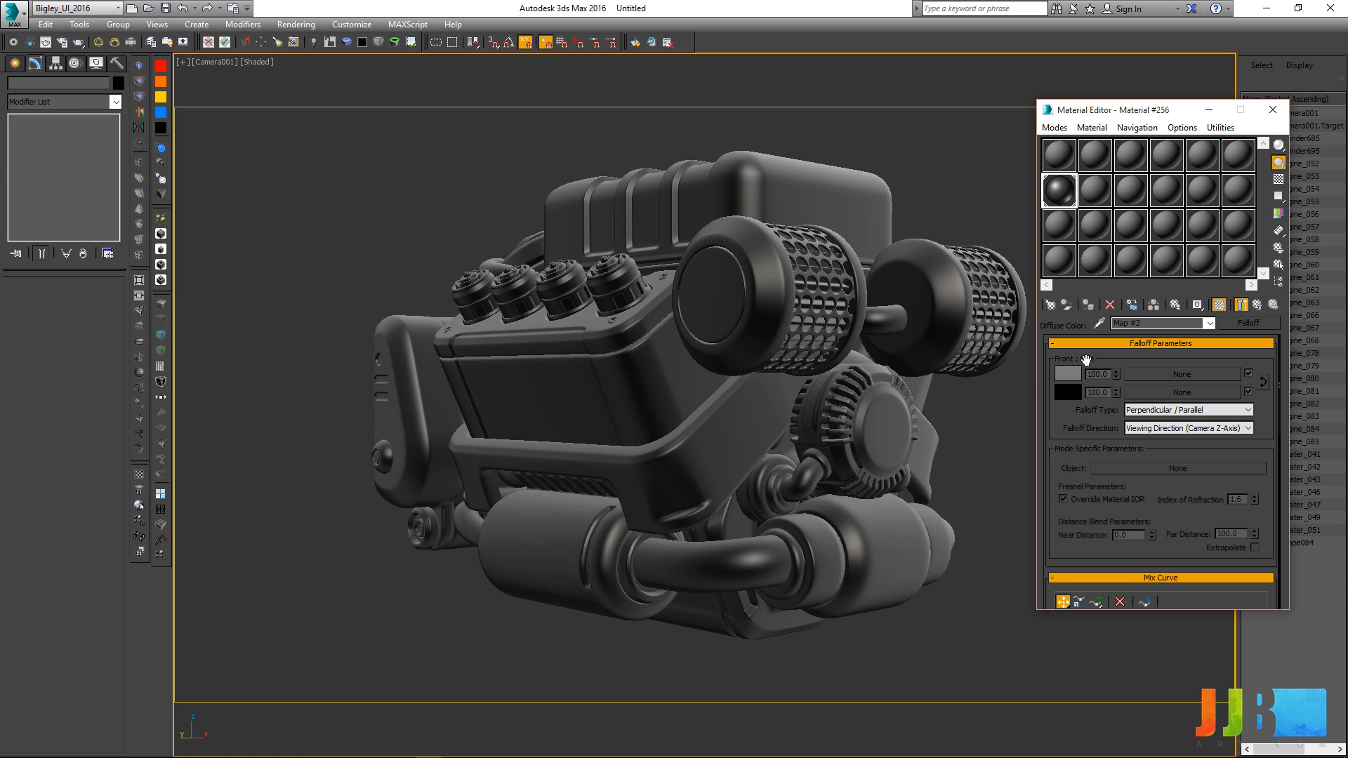
# Step: Set the Falloff map's side color to white and its falloff type to Fresnel
pyautogui.click(1072, 397)
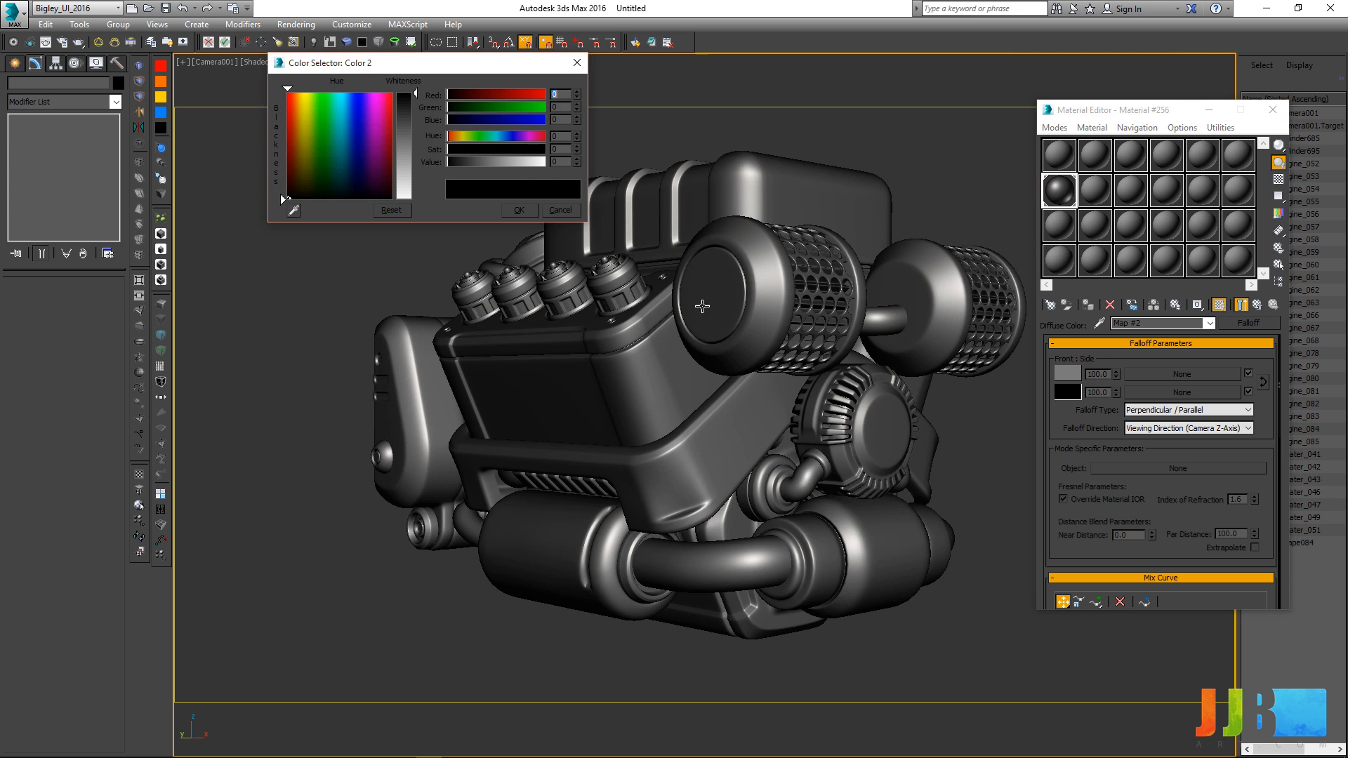
pyautogui.click(405, 155)
pyautogui.moveTo(405, 156); pyautogui.dragTo(405, 92)
pyautogui.click(519, 210)
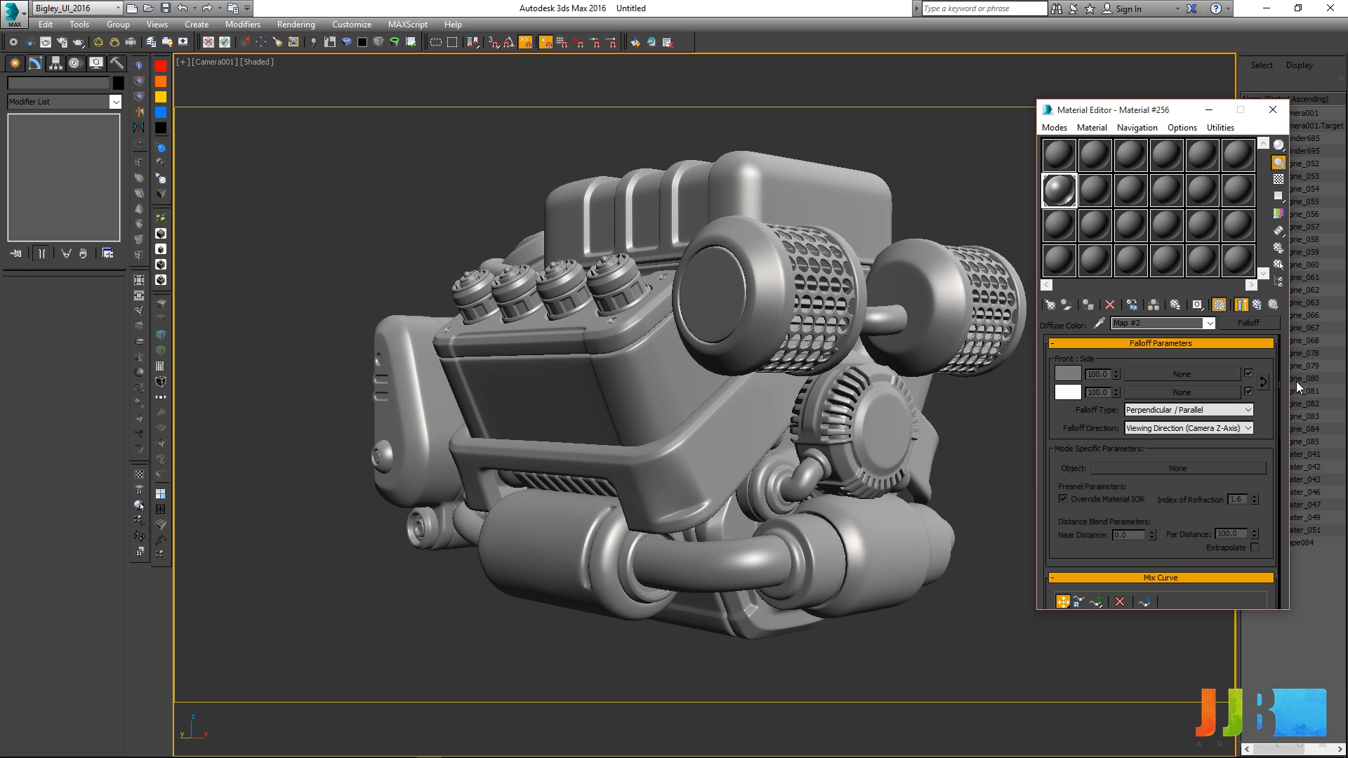
pyautogui.click(1196, 410)
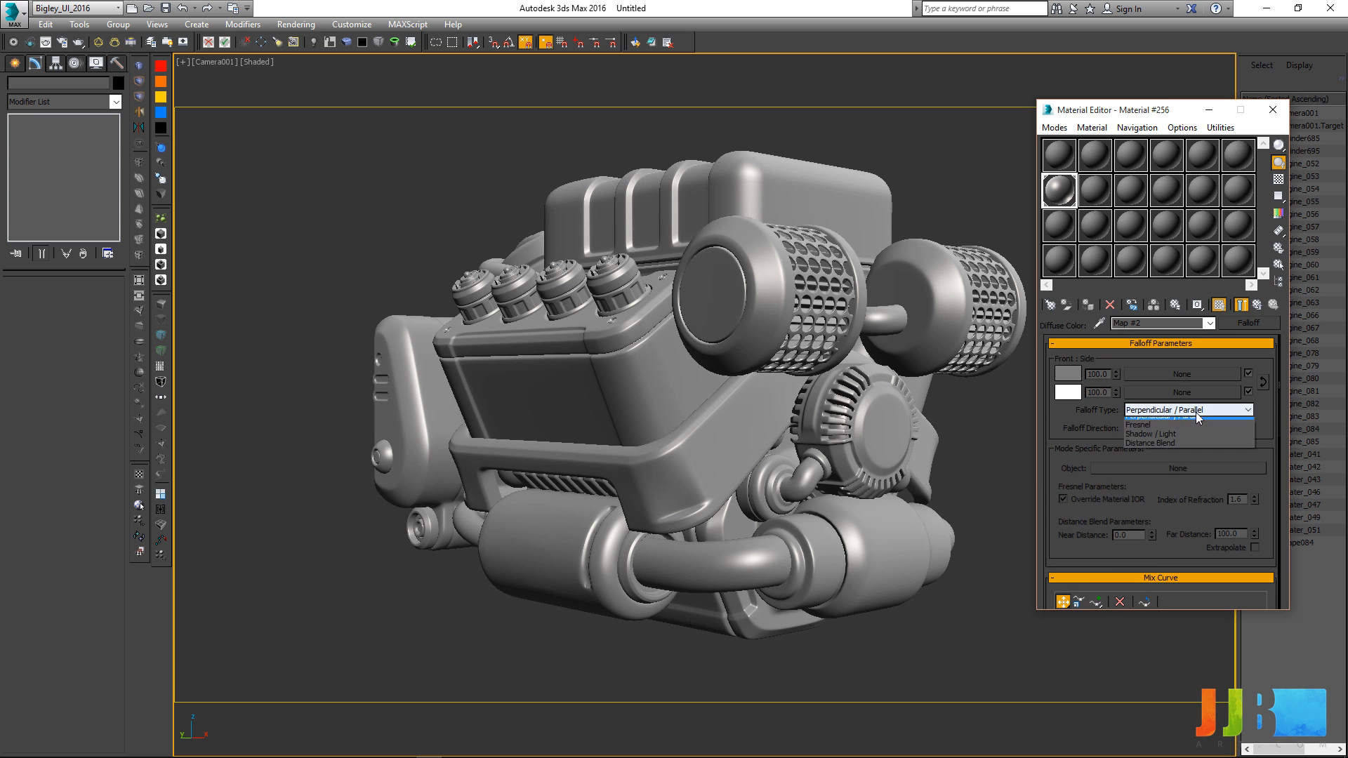
pyautogui.click(1149, 442)
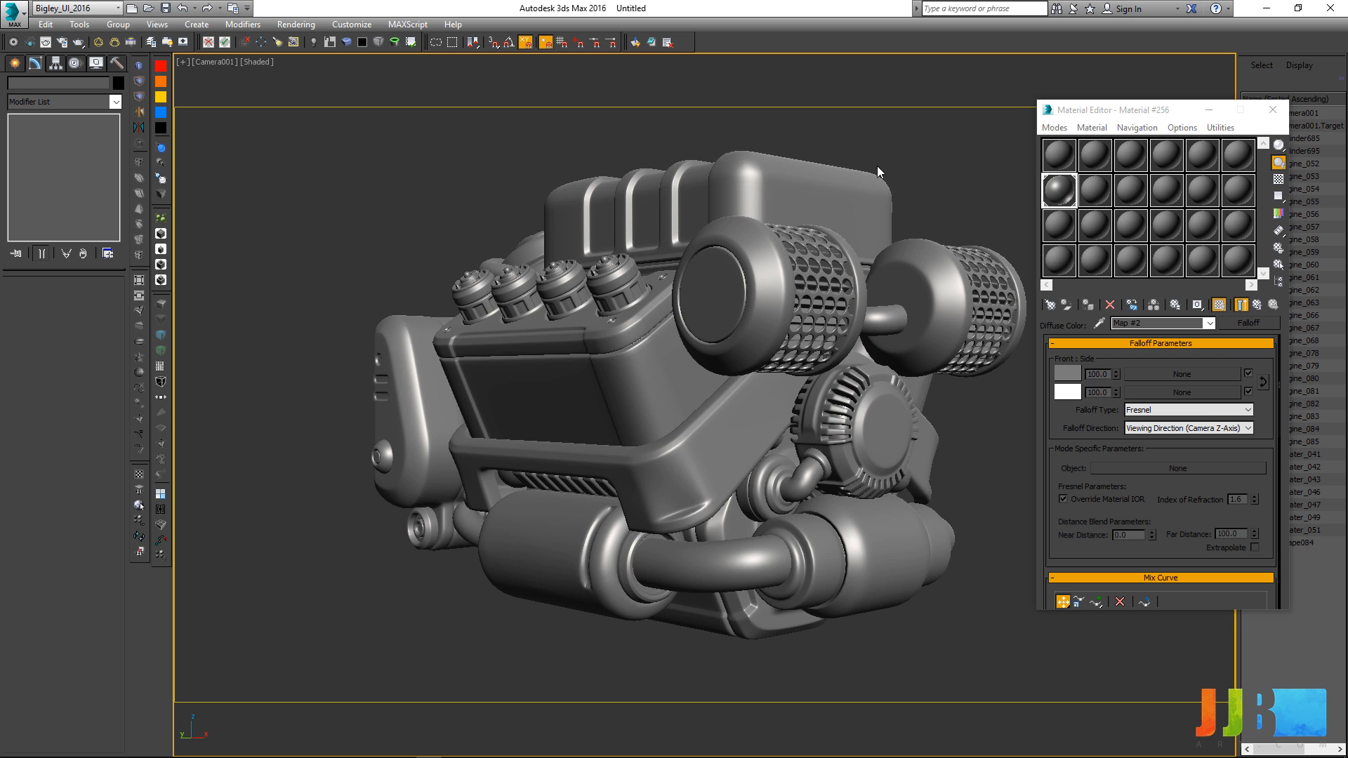
# Step: Convert the Mix Curve's start point to Bezier-Corner and extend its handle along the base to ease the curve's beginning
pyautogui.scroll(-5, 1193, 449)
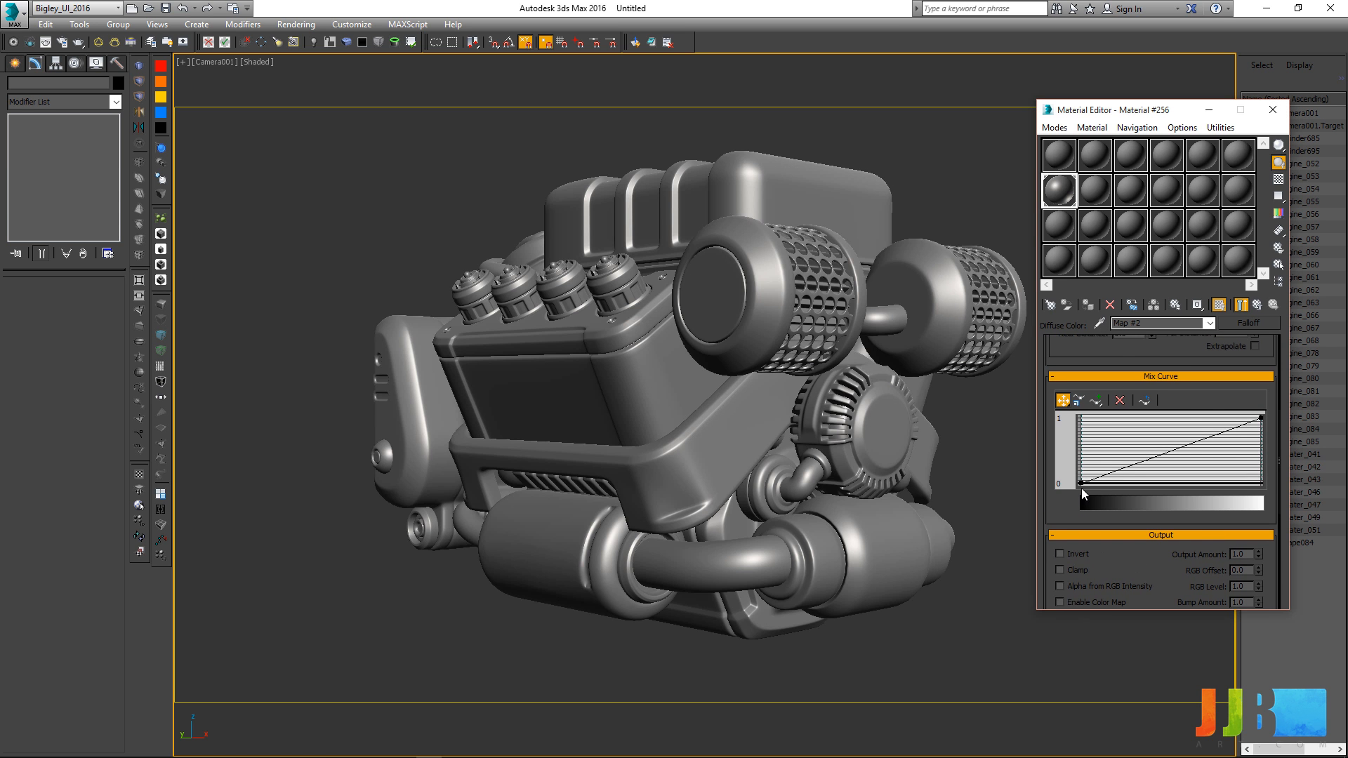
pyautogui.moveTo(1143, 362); pyautogui.dragTo(1062, 438)
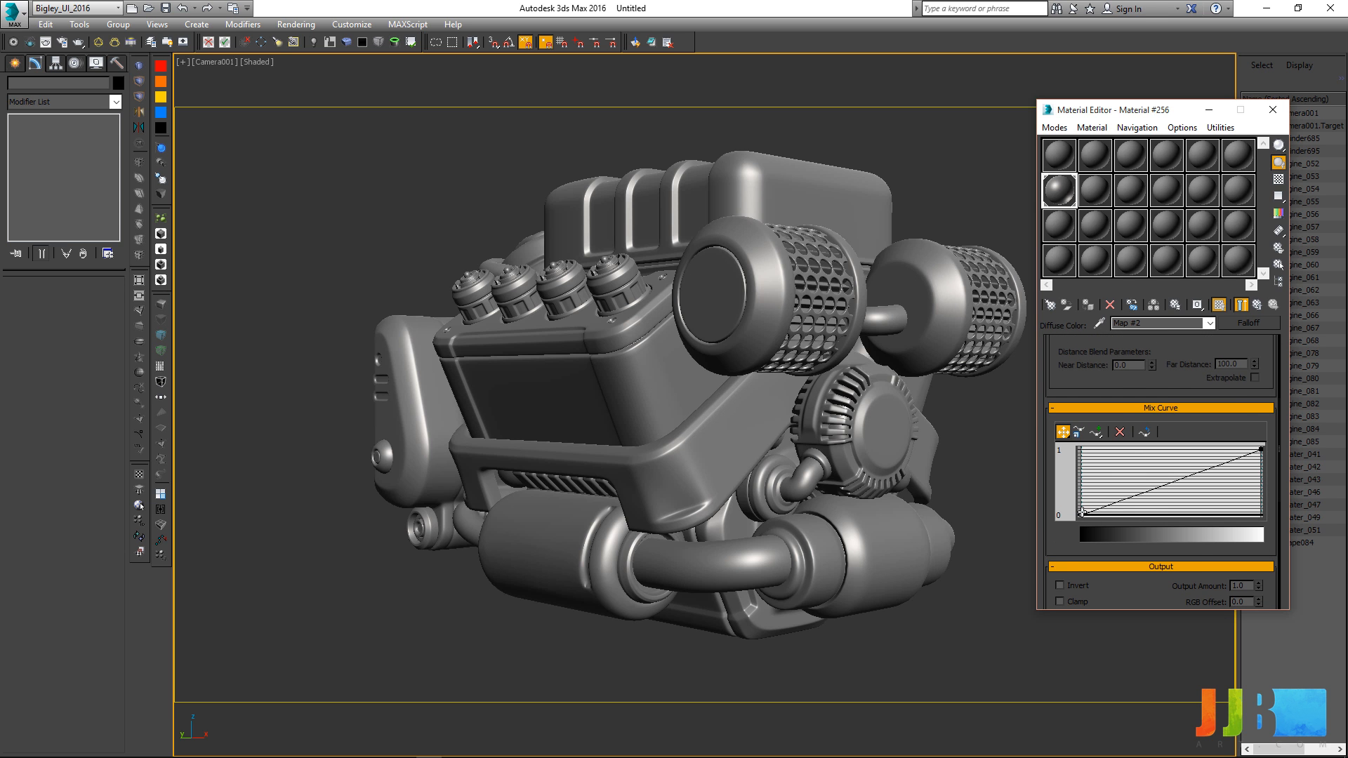
pyautogui.rightClick(1080, 516)
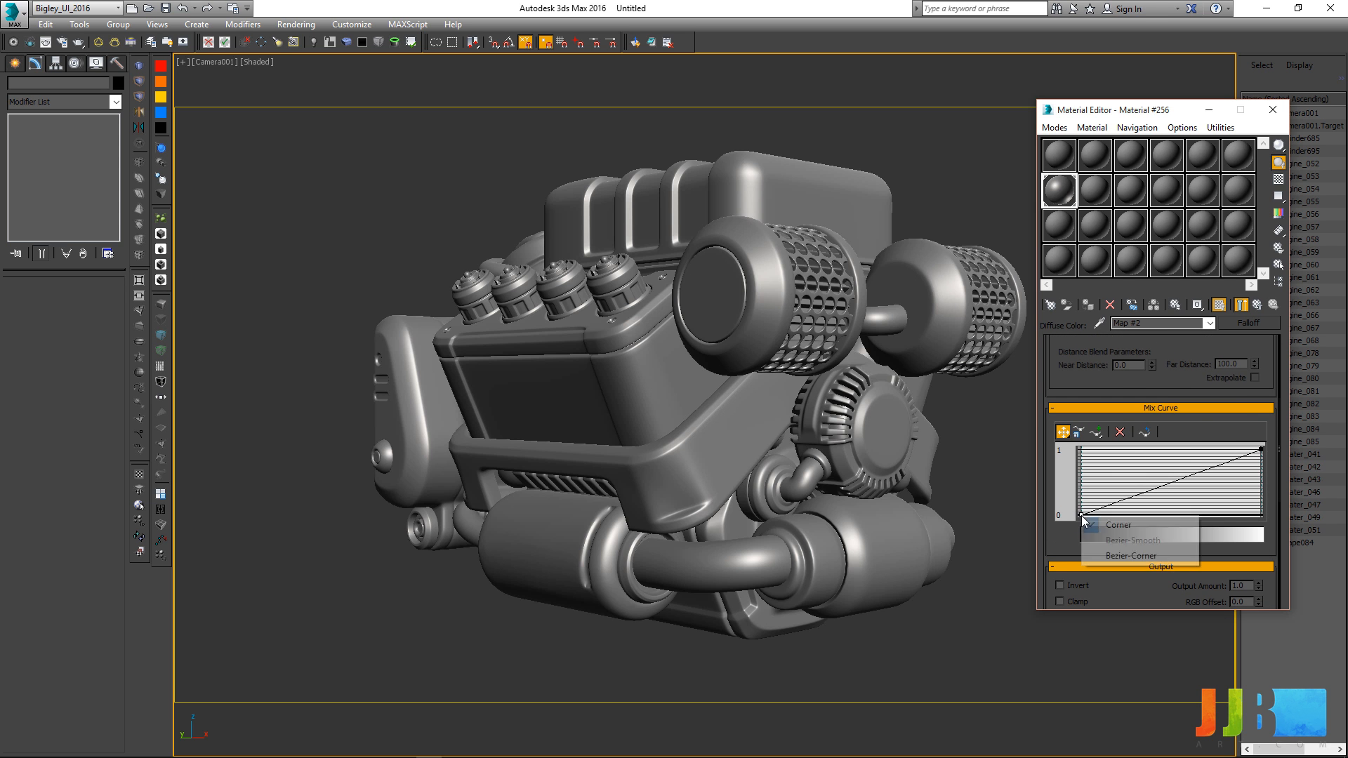
pyautogui.click(1123, 555)
pyautogui.moveTo(1128, 500); pyautogui.dragTo(1137, 517)
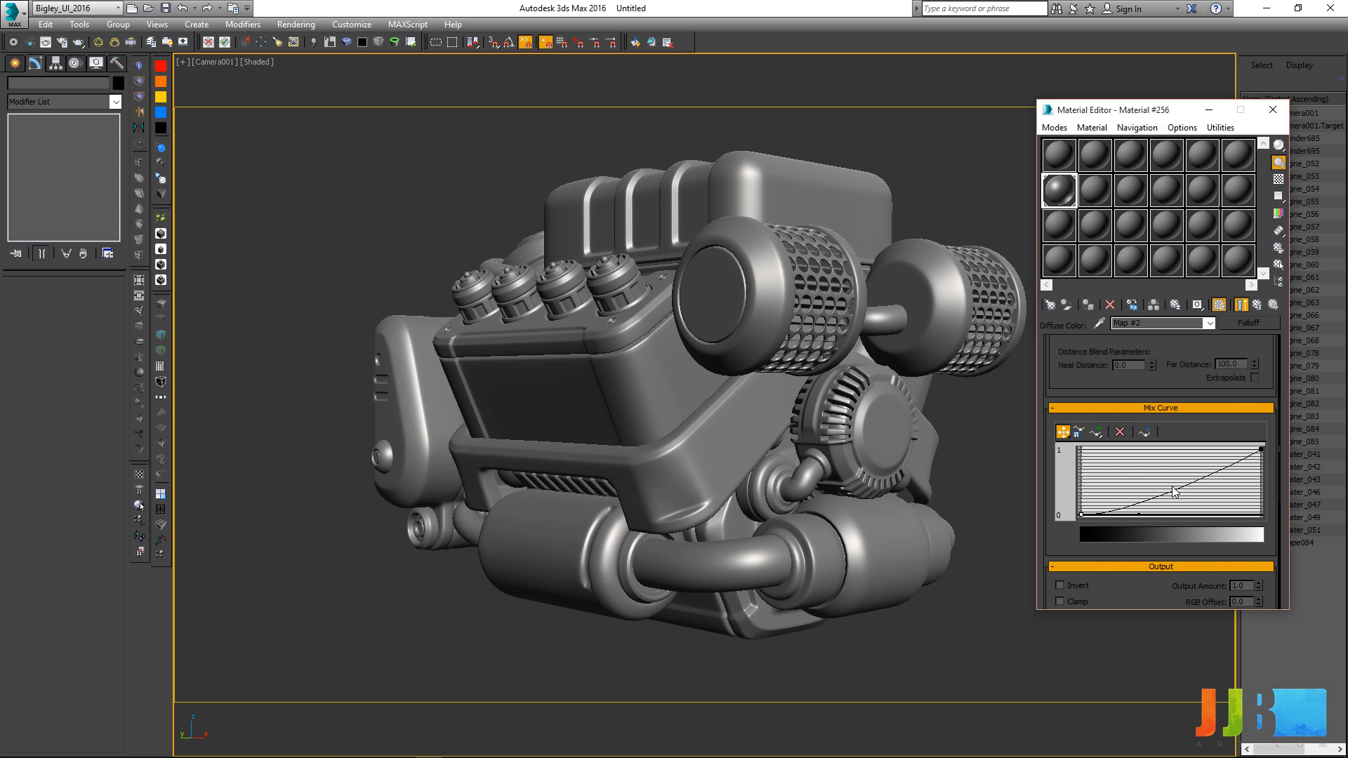
# Step: Convert the Mix Curve's end point to Bezier-Corner and pull its handle level with the upper limit to form an S-curve
pyautogui.rightClick(1259, 450)
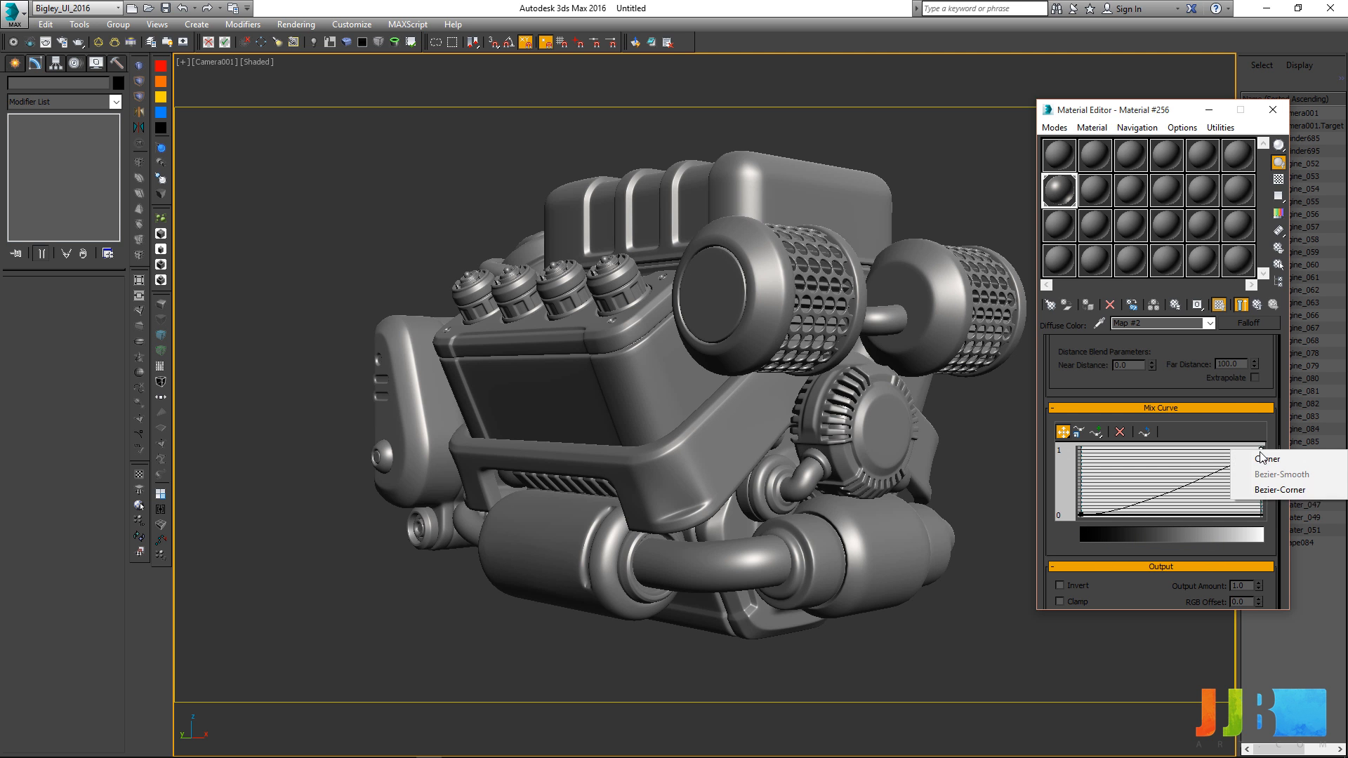
pyautogui.click(1267, 494)
pyautogui.moveTo(1215, 464); pyautogui.dragTo(1142, 449)
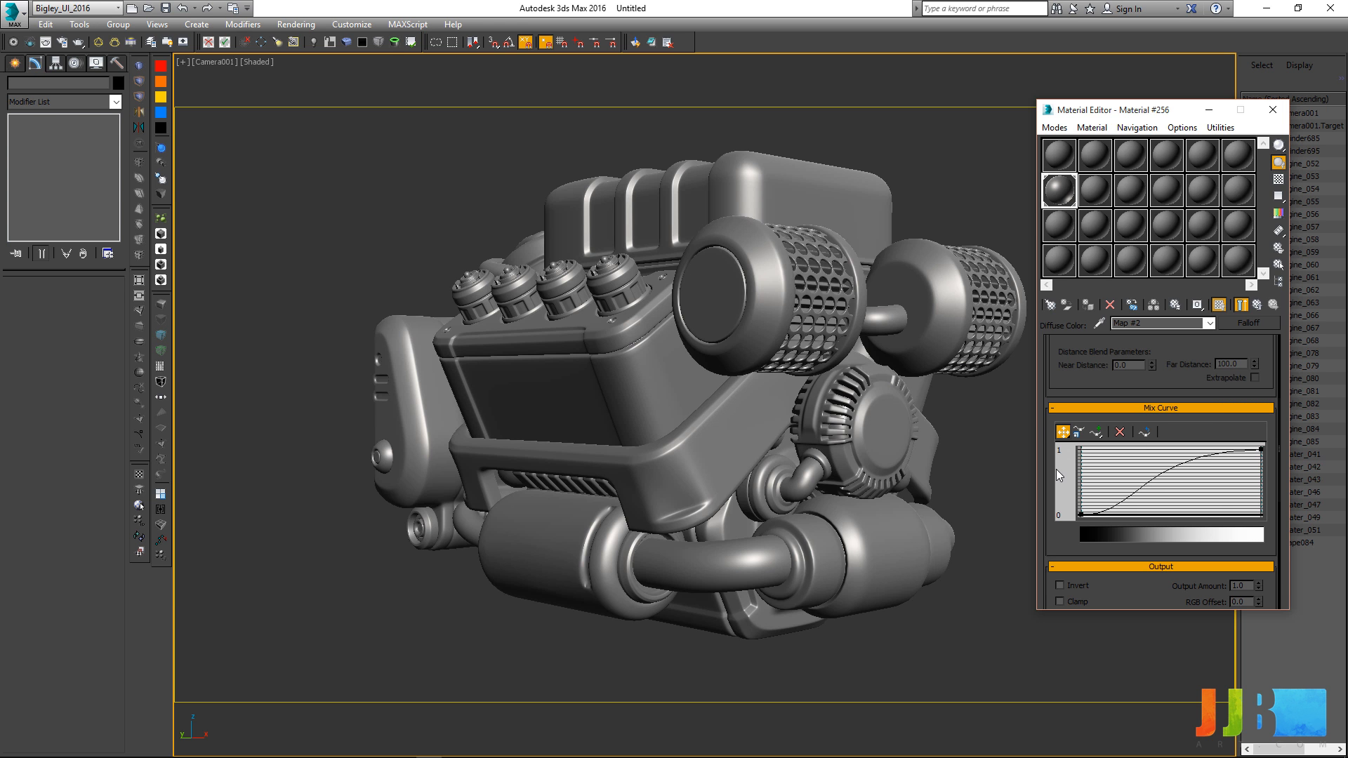
pyautogui.click(1012, 472)
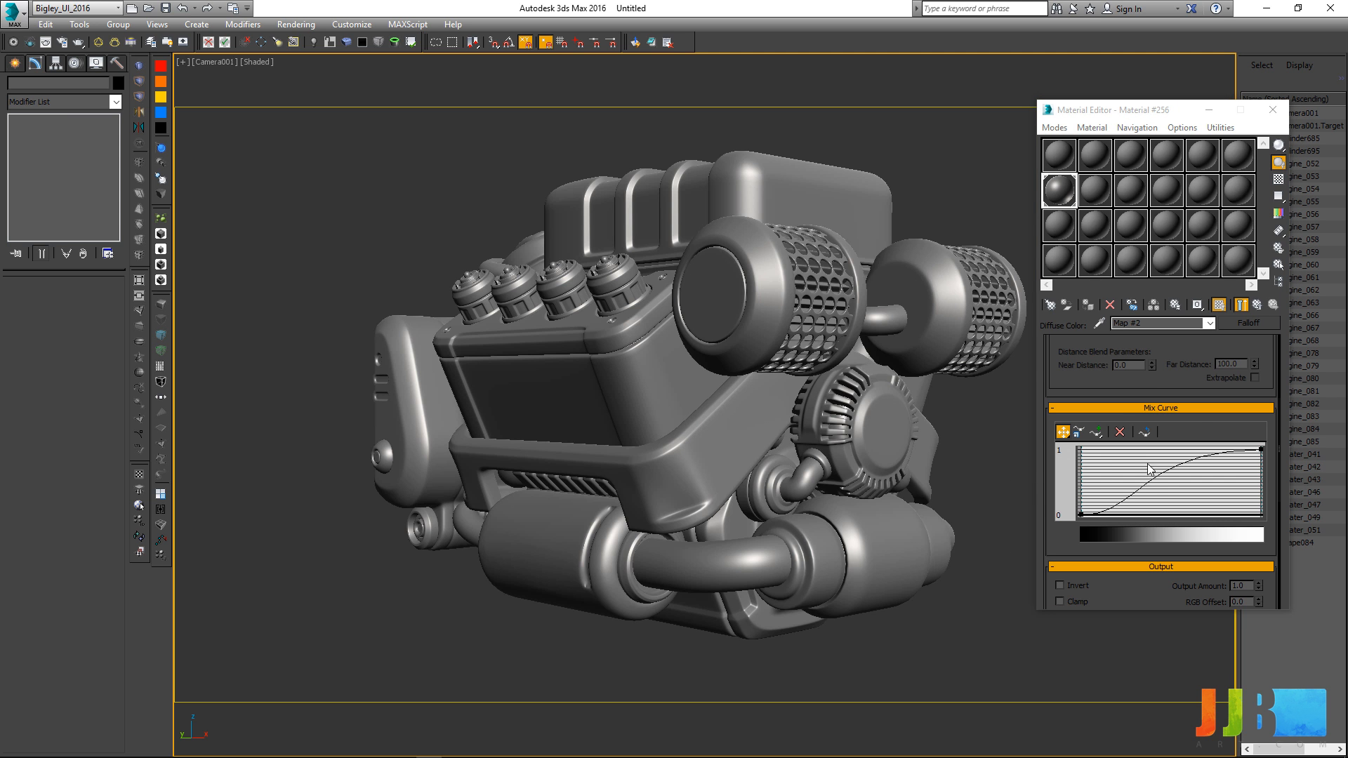
# Step: Extend the handle of the Mix Curve's end point further along the upper limit so the curve rises sooner
pyautogui.click(1261, 449)
pyautogui.moveTo(1141, 449); pyautogui.dragTo(1113, 443)
pyautogui.click(1004, 443)
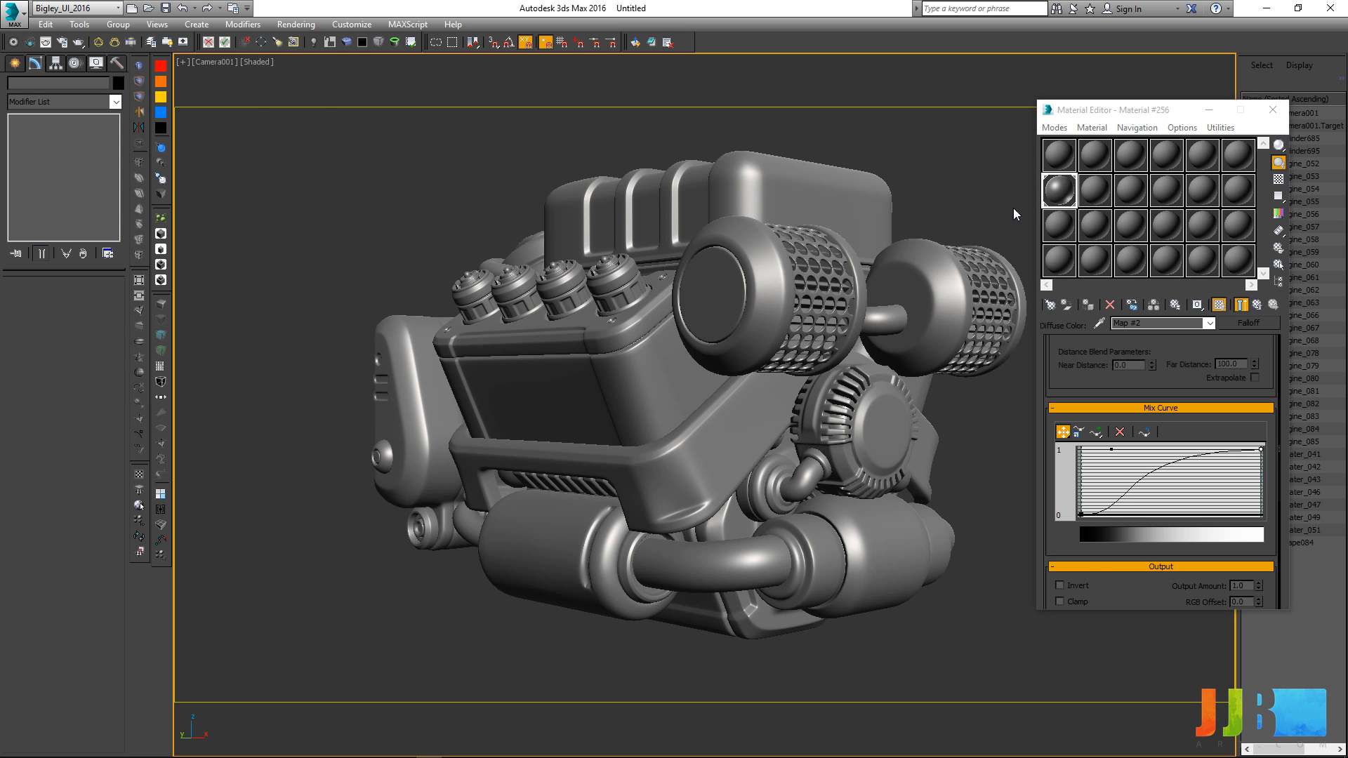
# Step: Examine the gray material's falloff on an enlarged sample sphere preview
pyautogui.doubleClick(1057, 197)
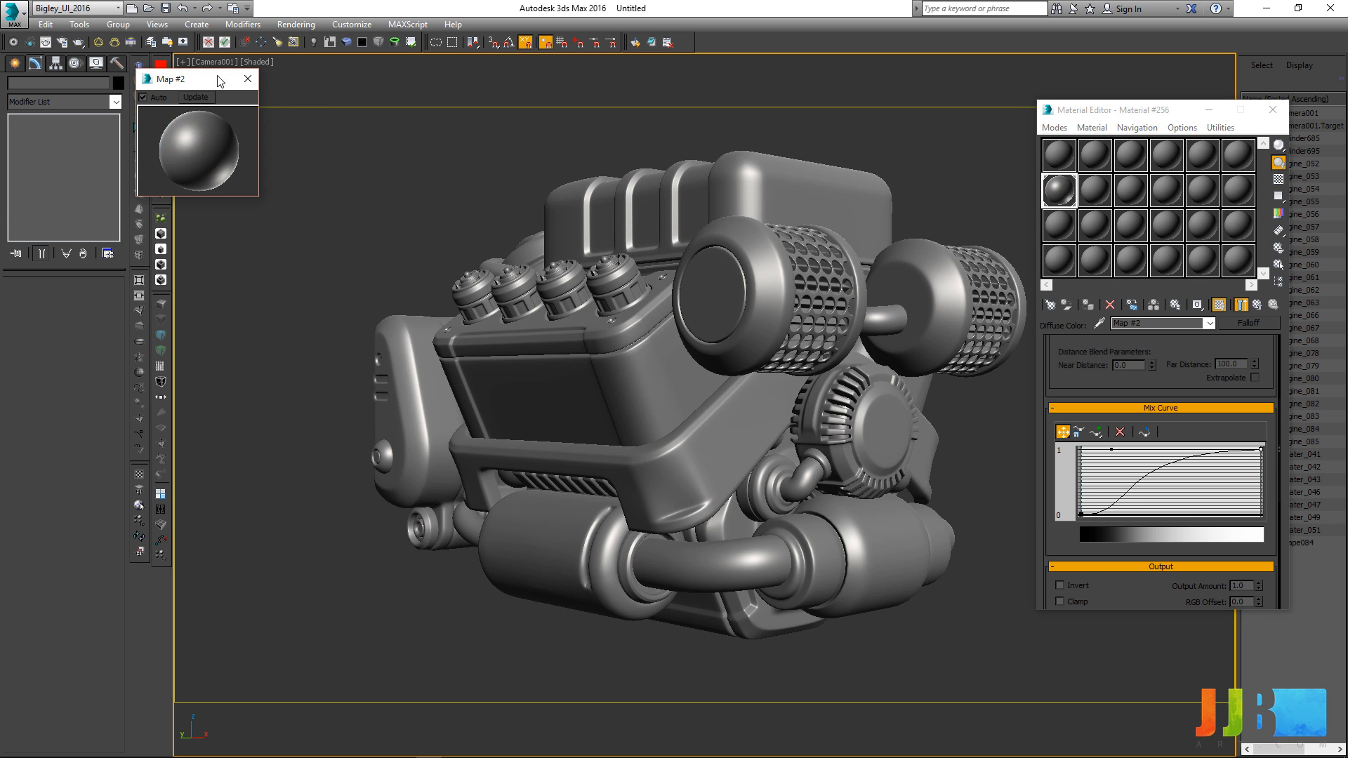
pyautogui.moveTo(222, 80); pyautogui.dragTo(288, 124)
pyautogui.moveTo(325, 242); pyautogui.dragTo(469, 383)
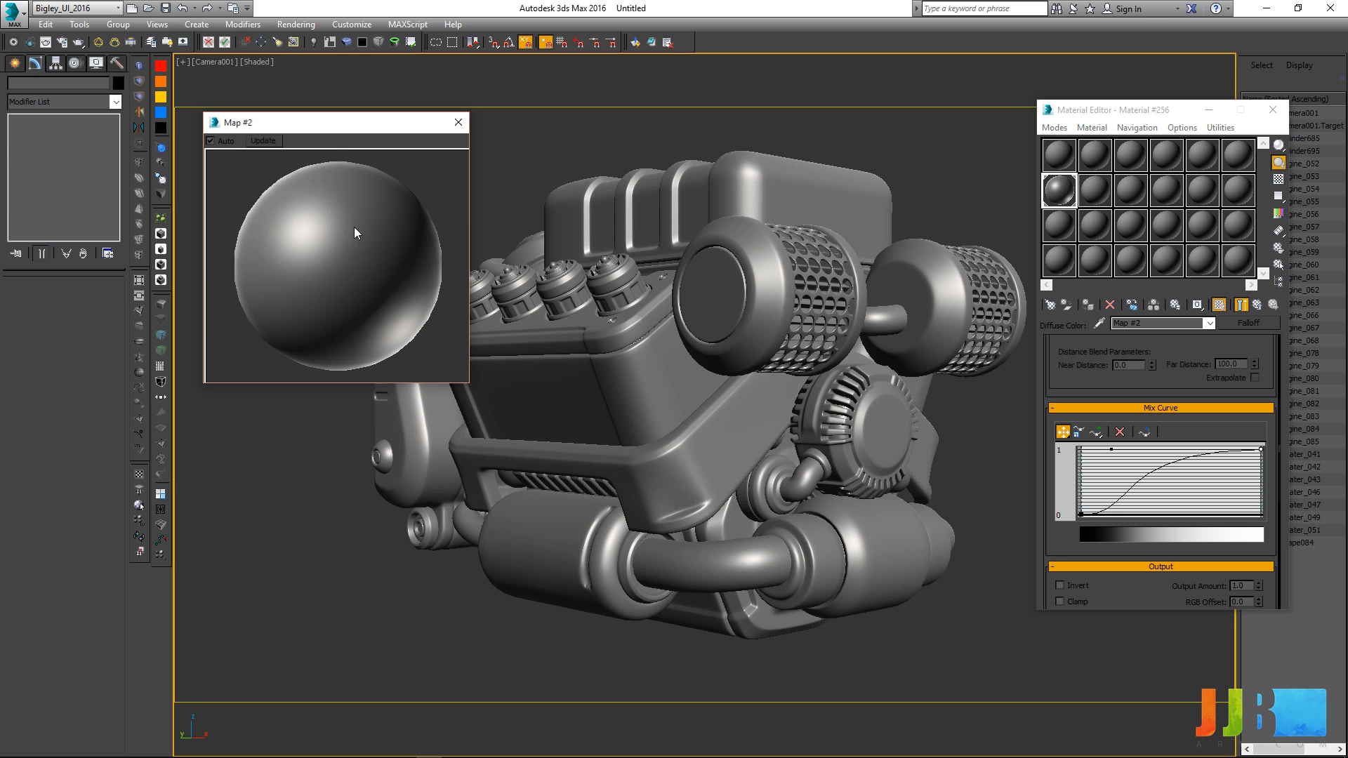
pyautogui.click(459, 123)
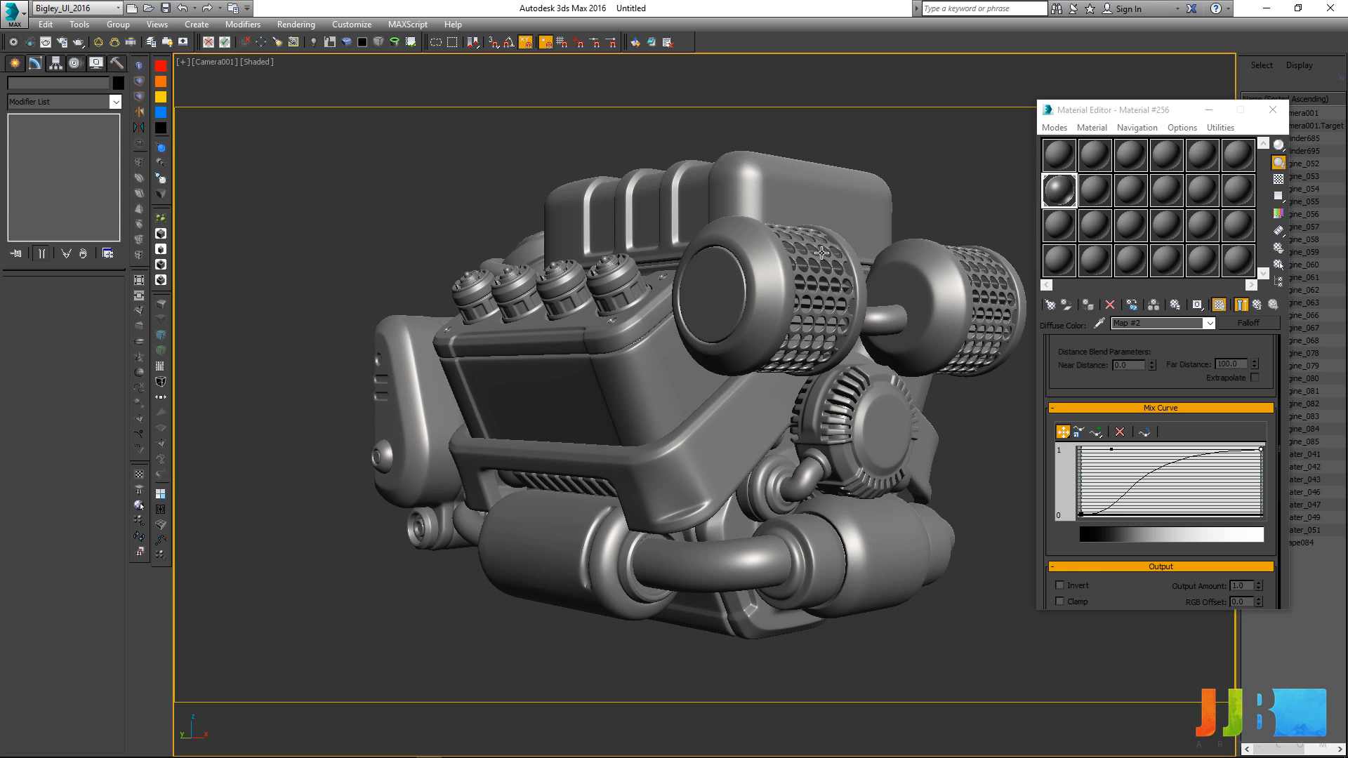
# Step: Return from the Falloff map to the parent material and render the camera view to check its look
pyautogui.moveTo(1211, 344); pyautogui.dragTo(1192, 553)
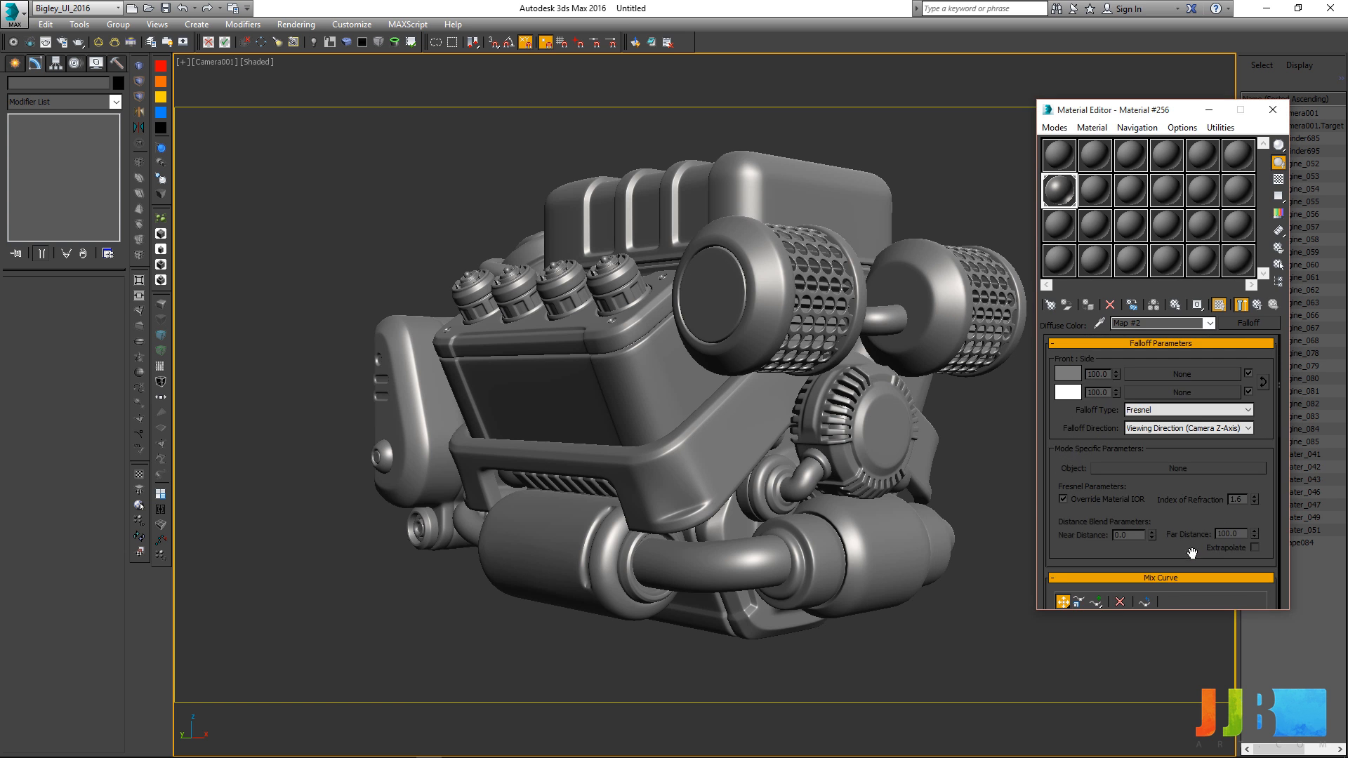
pyautogui.click(1257, 305)
pyautogui.scroll(-5, 1123, 414)
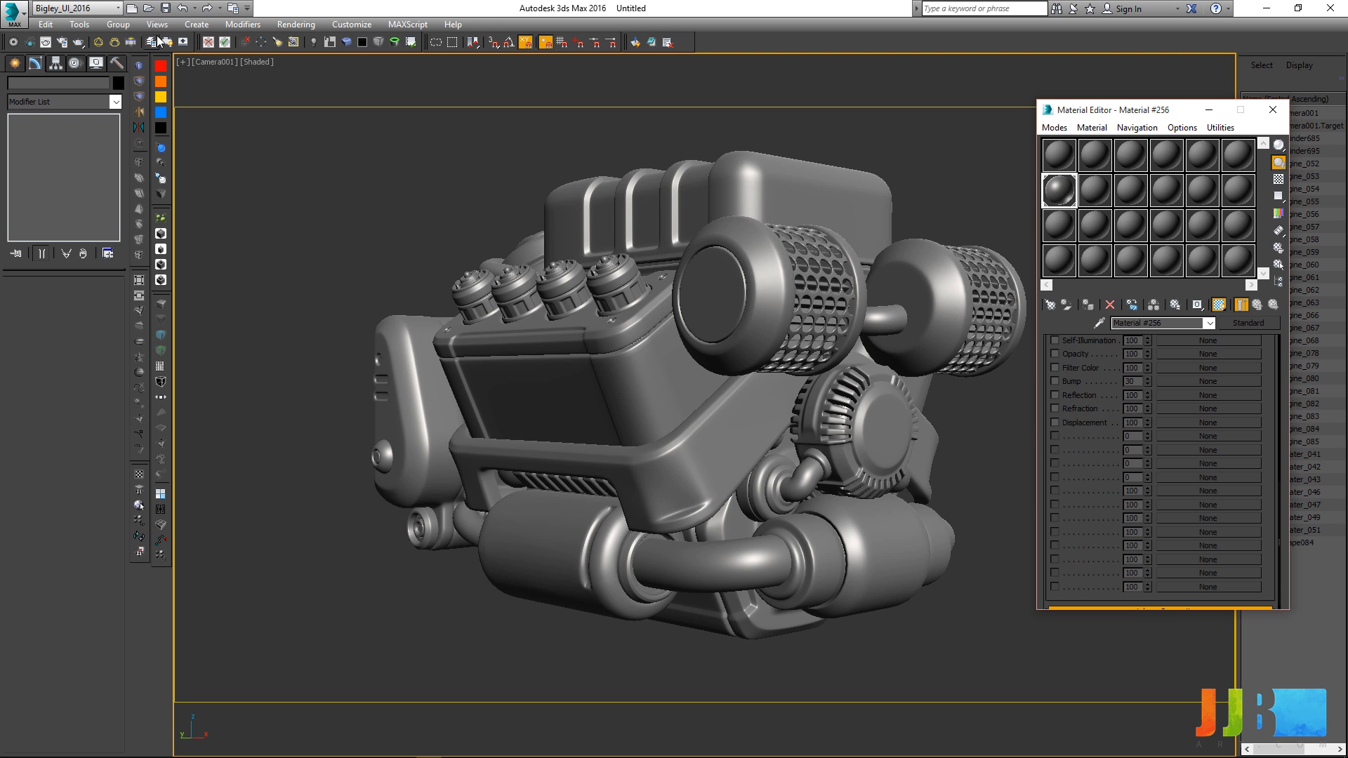
pyautogui.click(78, 43)
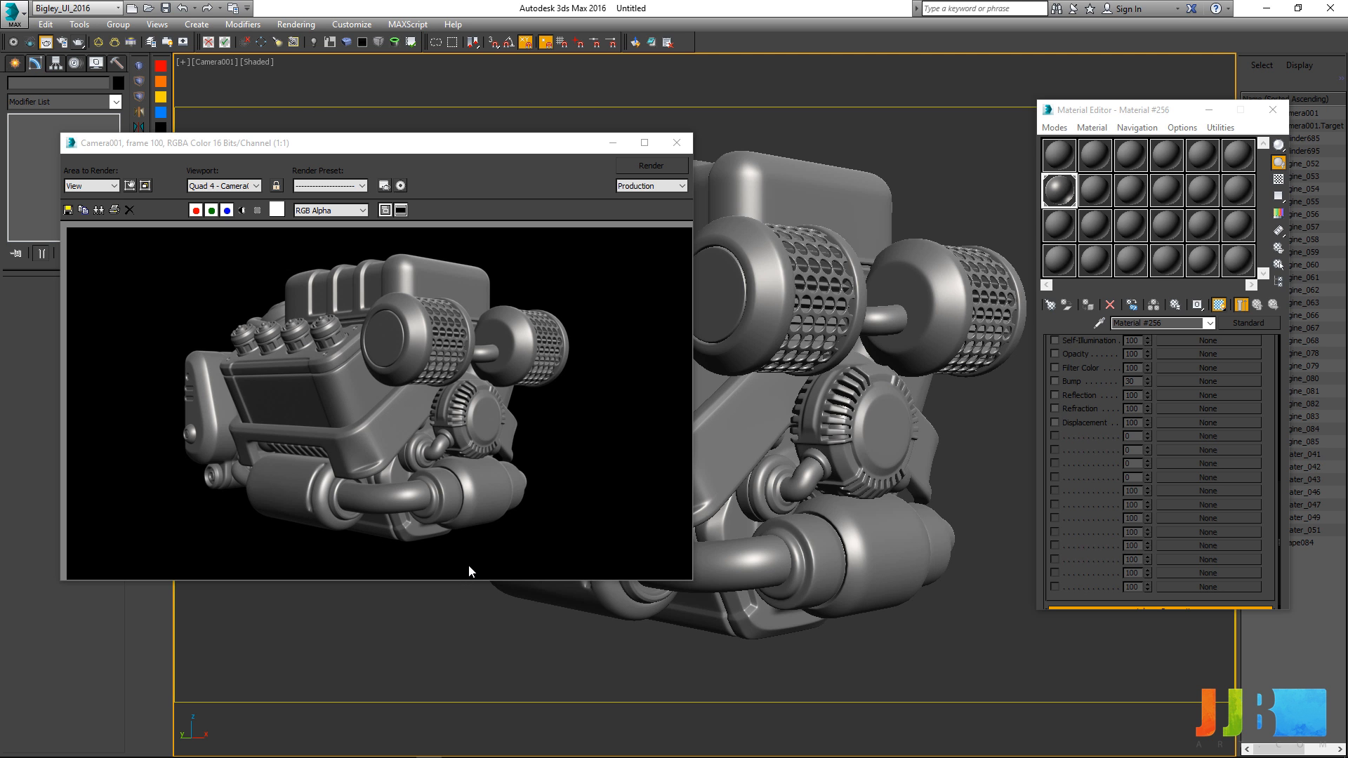
pyautogui.click(677, 144)
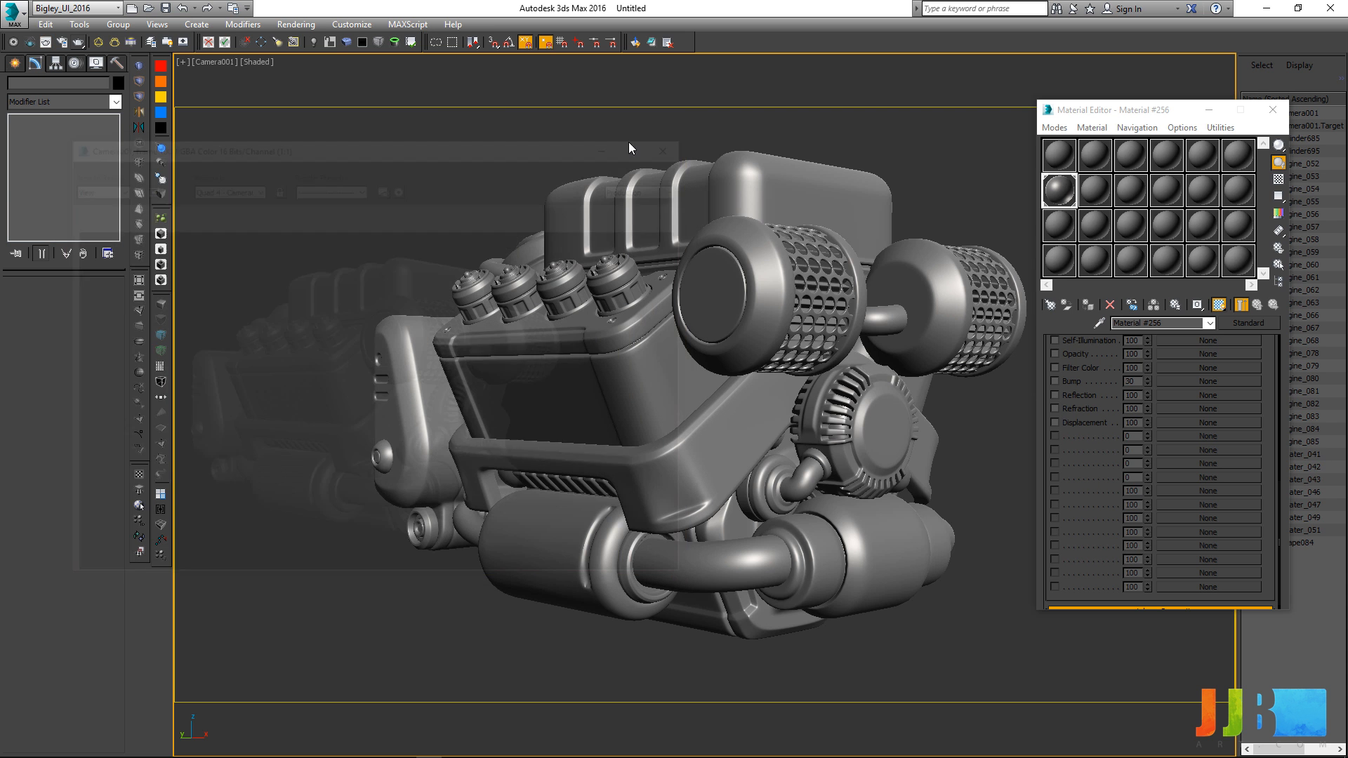
# Step: Try illuminating the camera viewport with 2 default lights, and return it to 1 Light
pyautogui.click(257, 62)
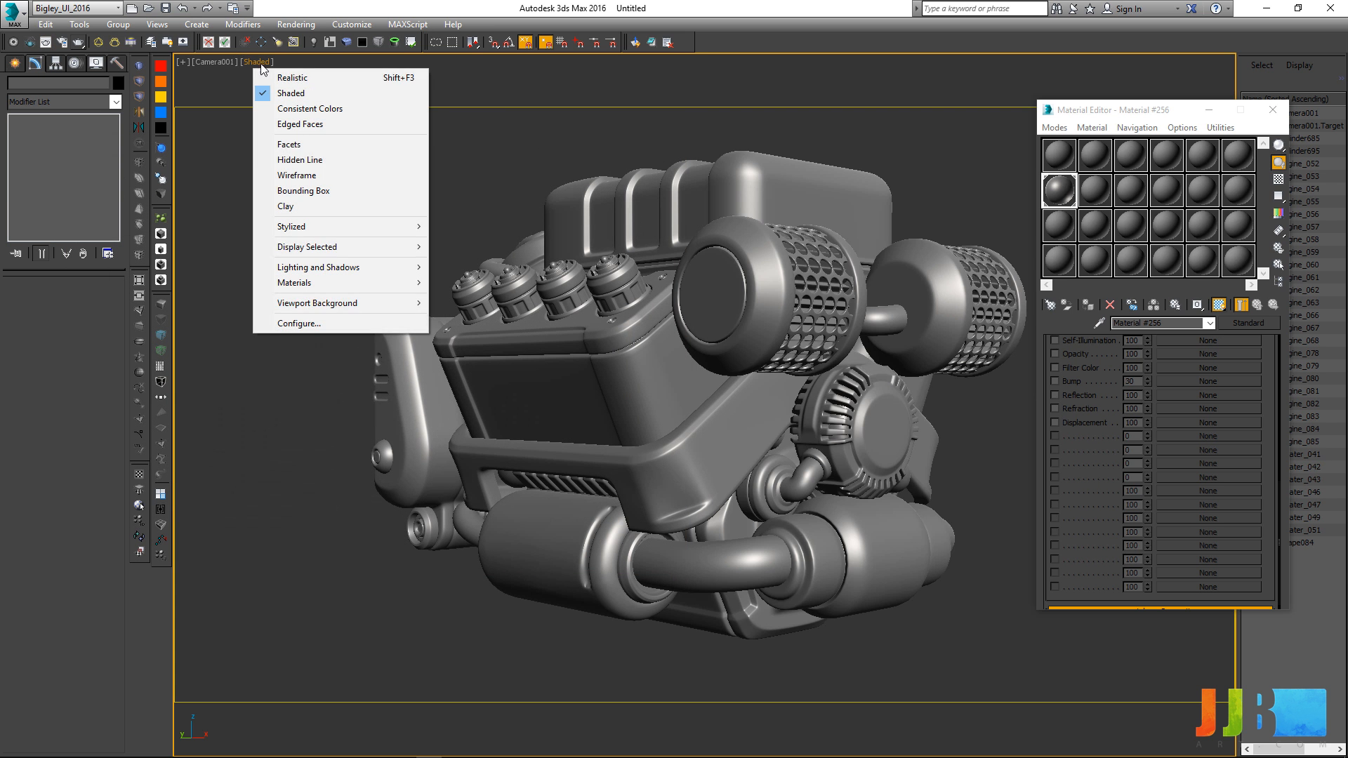
pyautogui.click(313, 327)
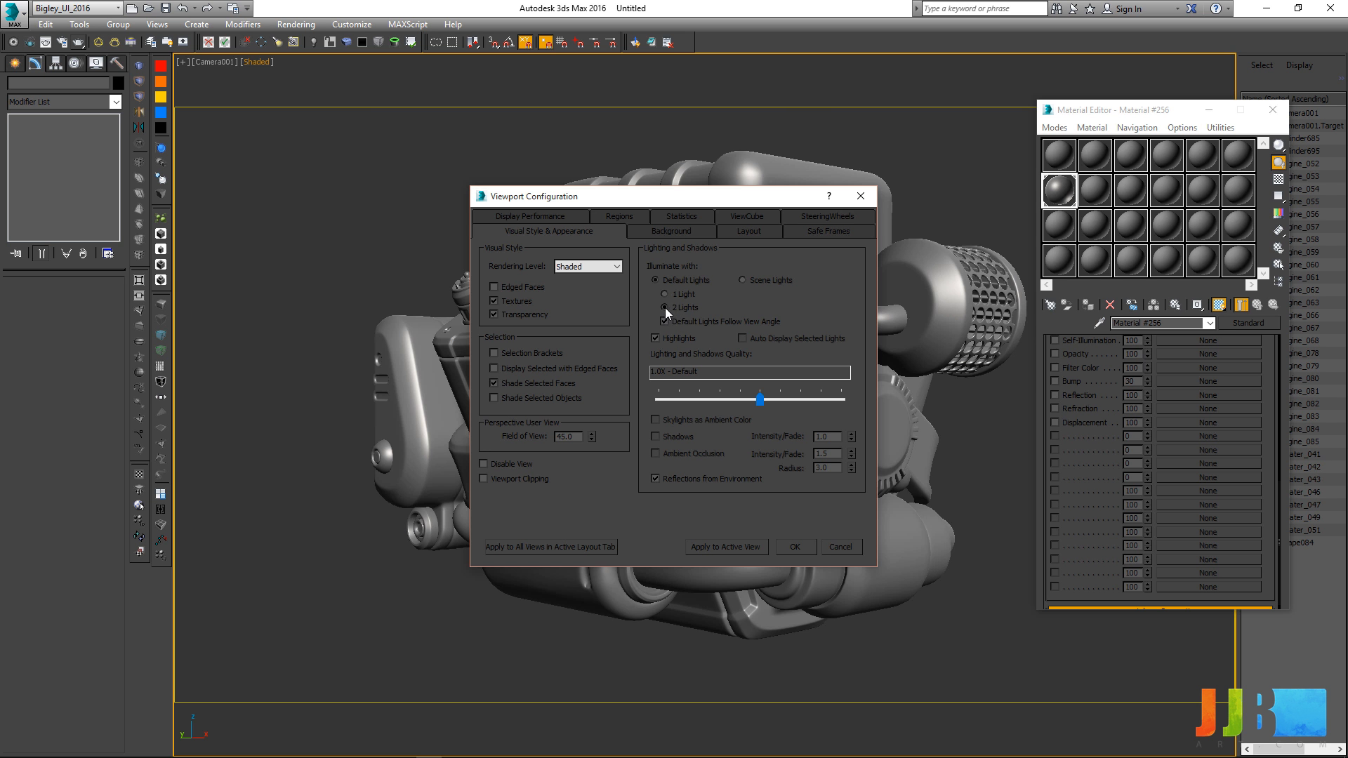
pyautogui.click(796, 551)
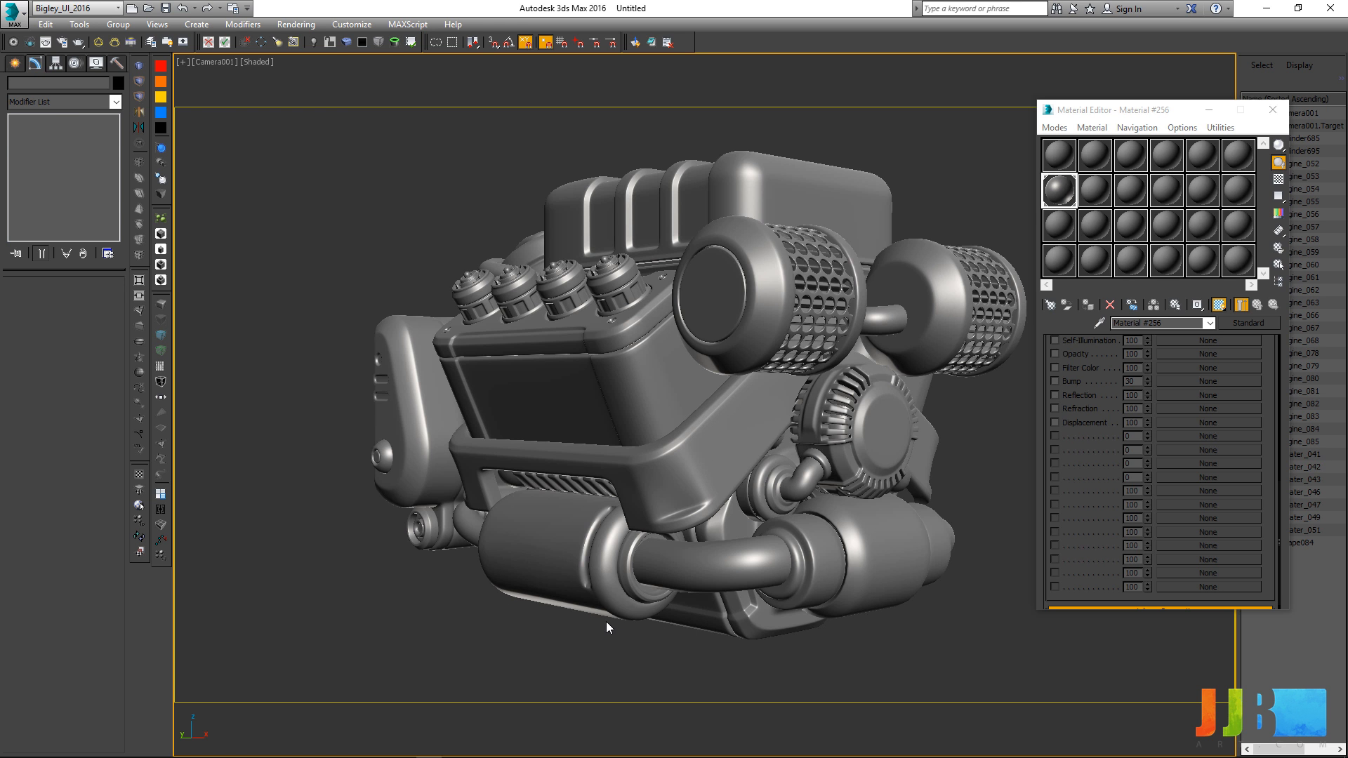
pyautogui.click(254, 62)
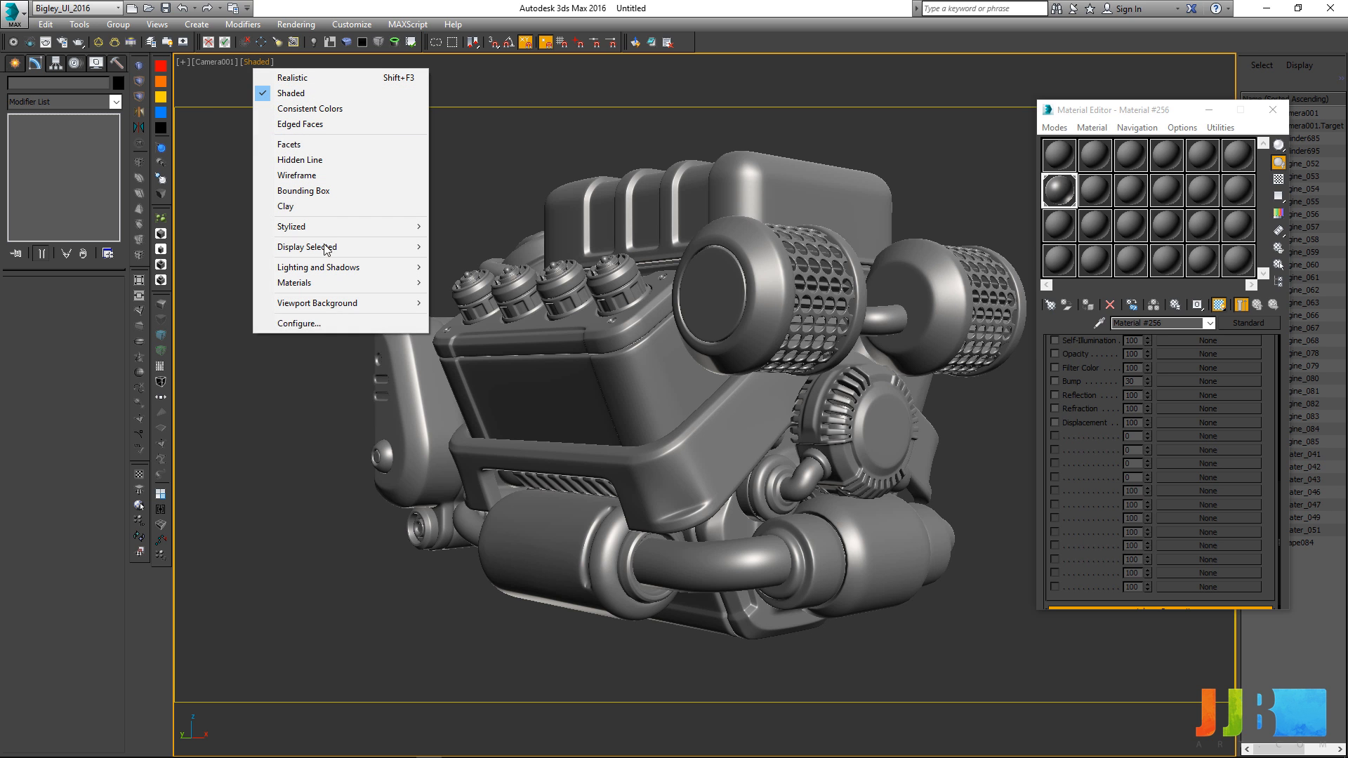
pyautogui.click(317, 326)
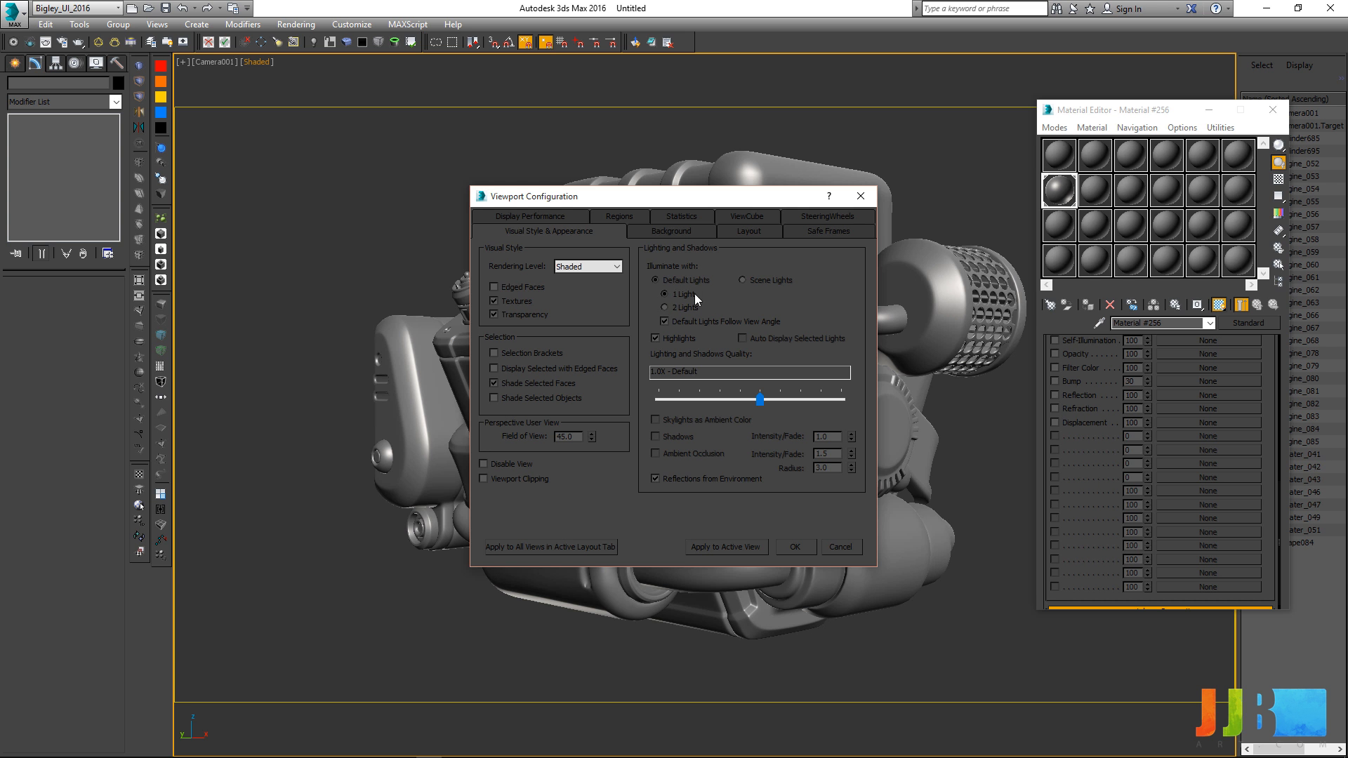
pyautogui.click(798, 546)
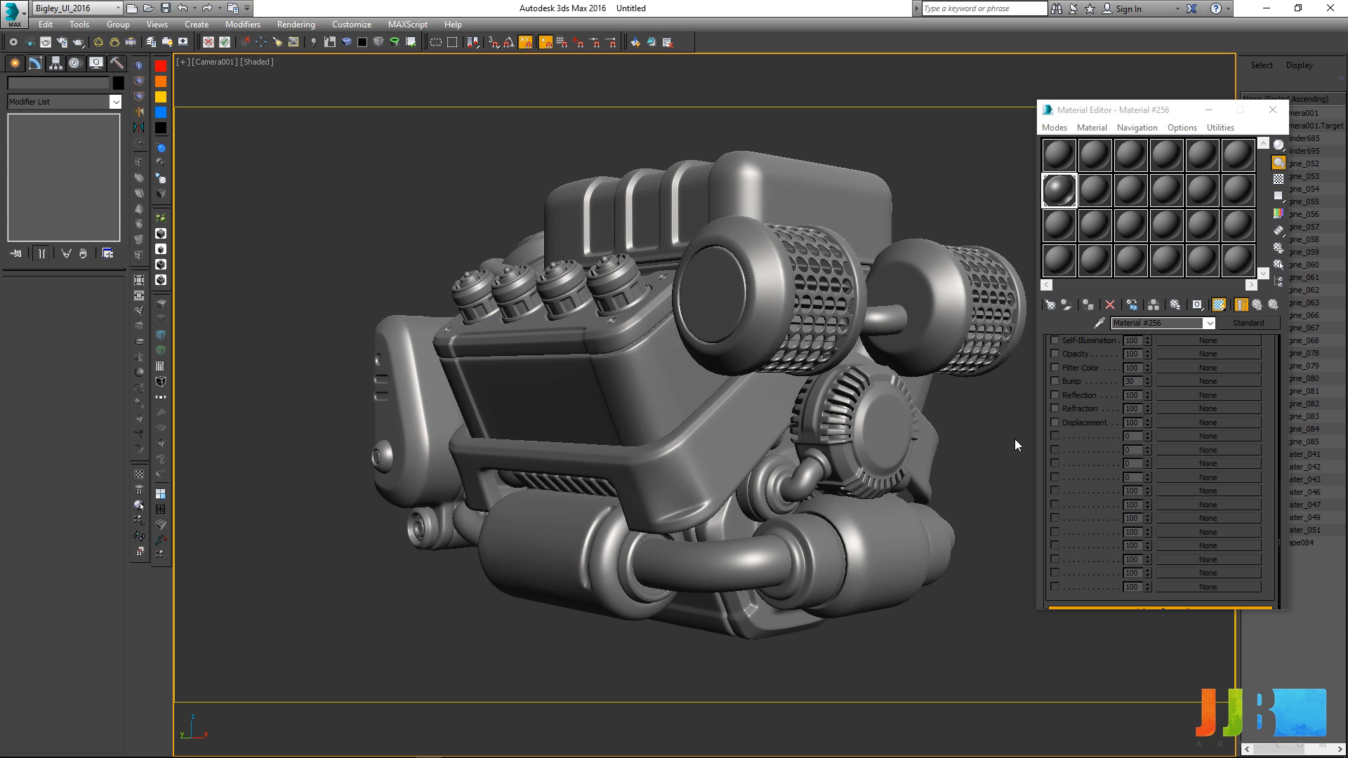
# Step: Assign a Raytrace map to the material's Reflection slot and return to the parent material
pyautogui.click(1088, 397)
pyautogui.click(1073, 396)
pyautogui.moveTo(1072, 451); pyautogui.dragTo(1075, 578)
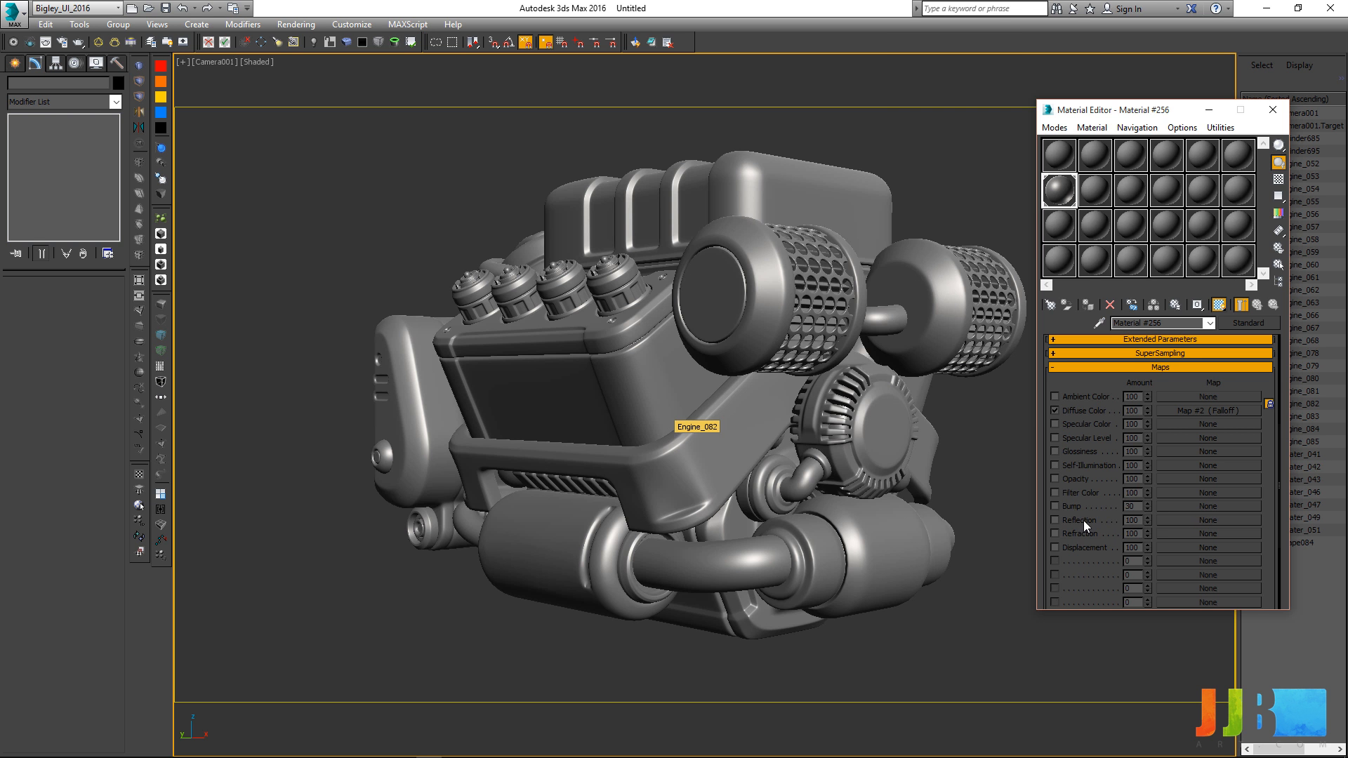
pyautogui.click(1160, 523)
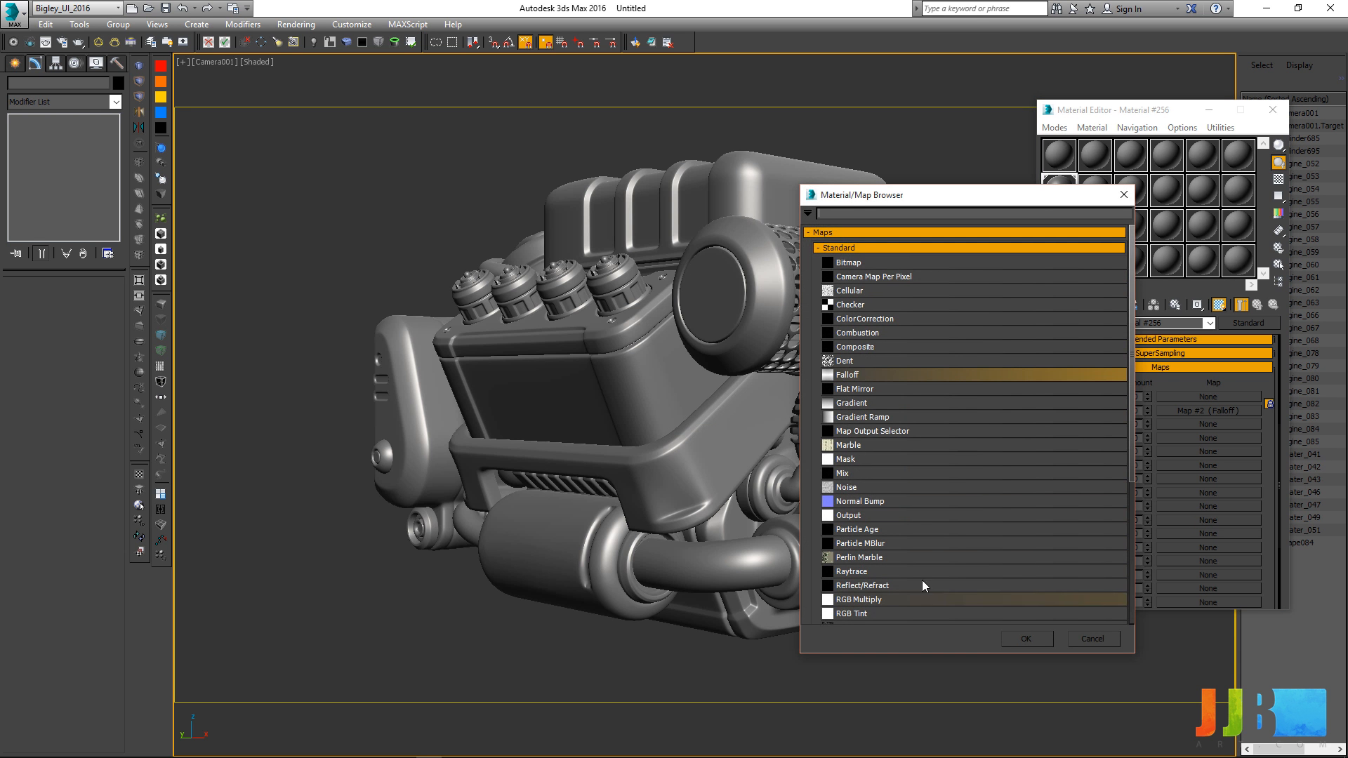
pyautogui.moveTo(1130, 394); pyautogui.dragTo(1132, 430)
pyautogui.doubleClick(835, 502)
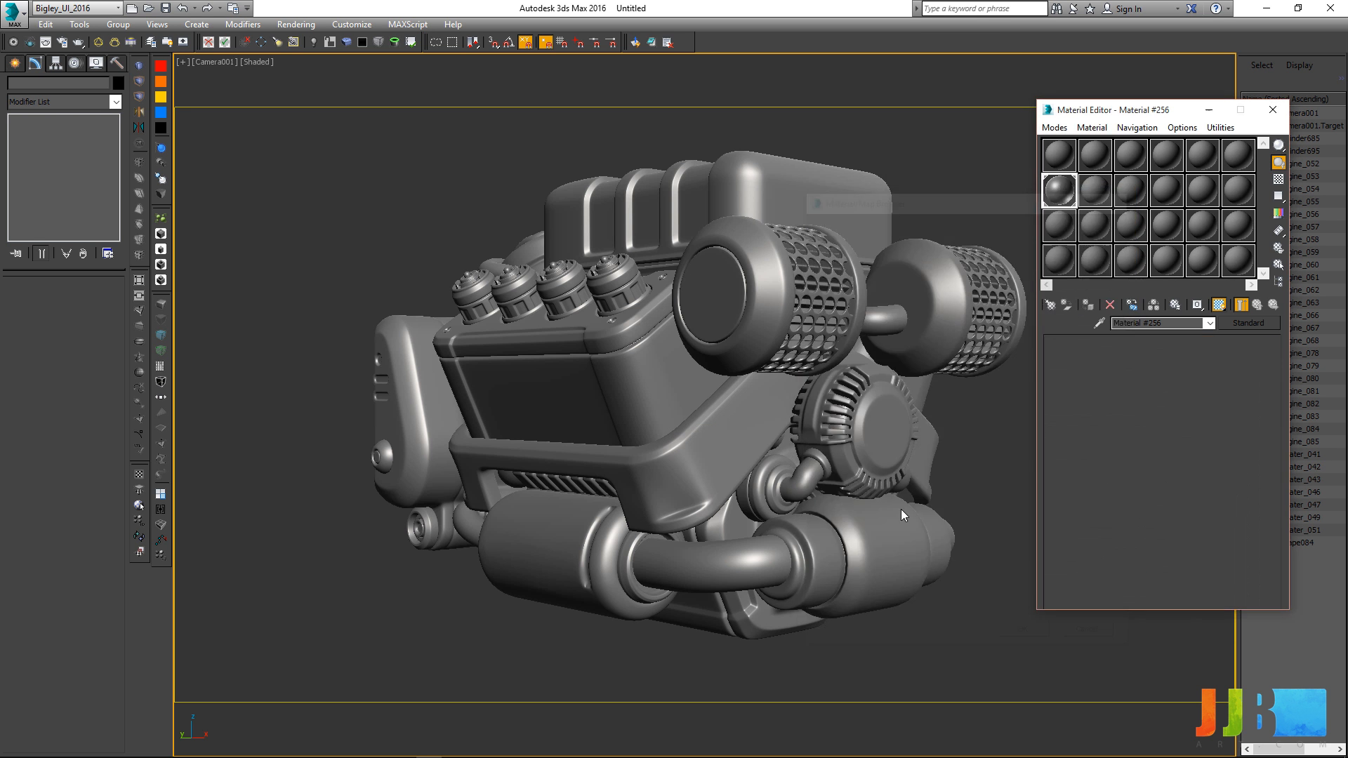
pyautogui.click(1260, 307)
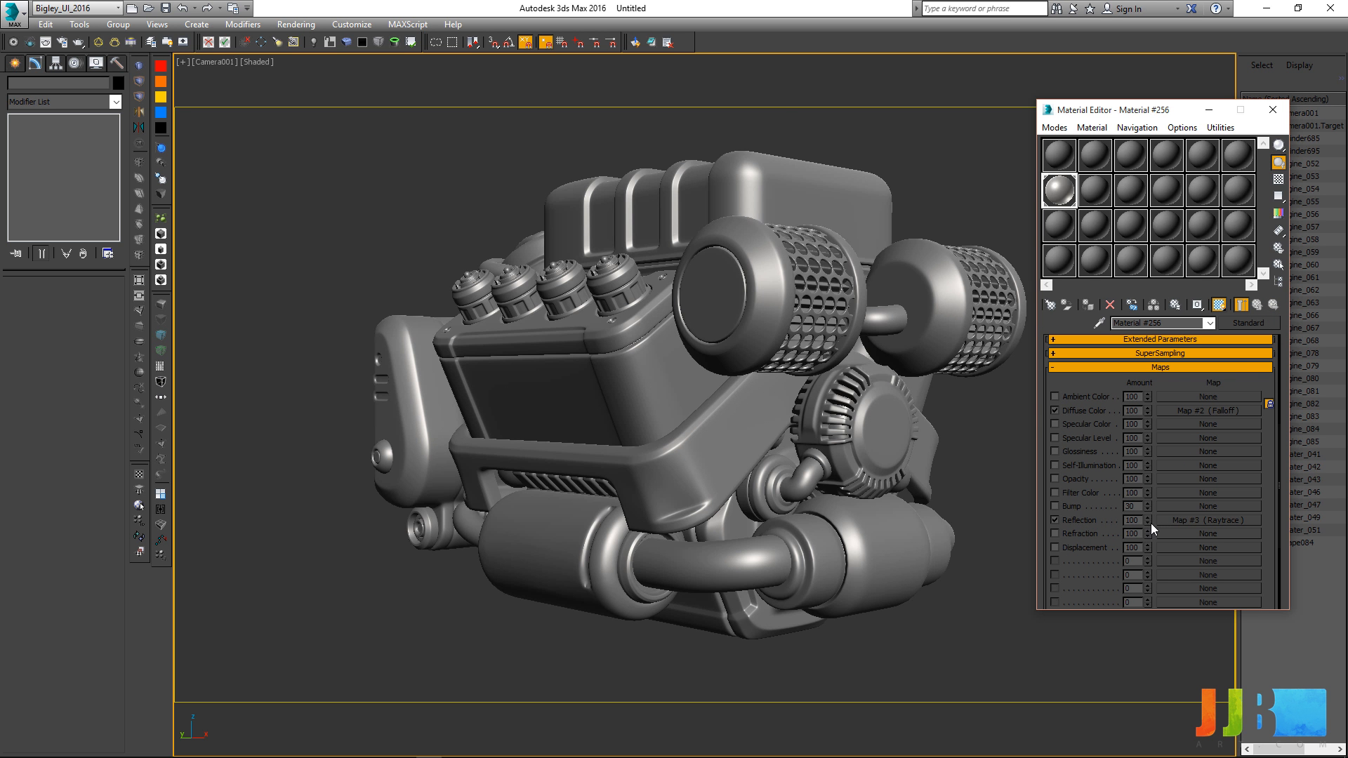
# Step: Show a background behind the material sample and set the Reflection amount to 5
pyautogui.moveTo(1149, 523); pyautogui.dragTo(1145, 531)
pyautogui.moveTo(1148, 453); pyautogui.dragTo(1148, 435)
pyautogui.click(1278, 179)
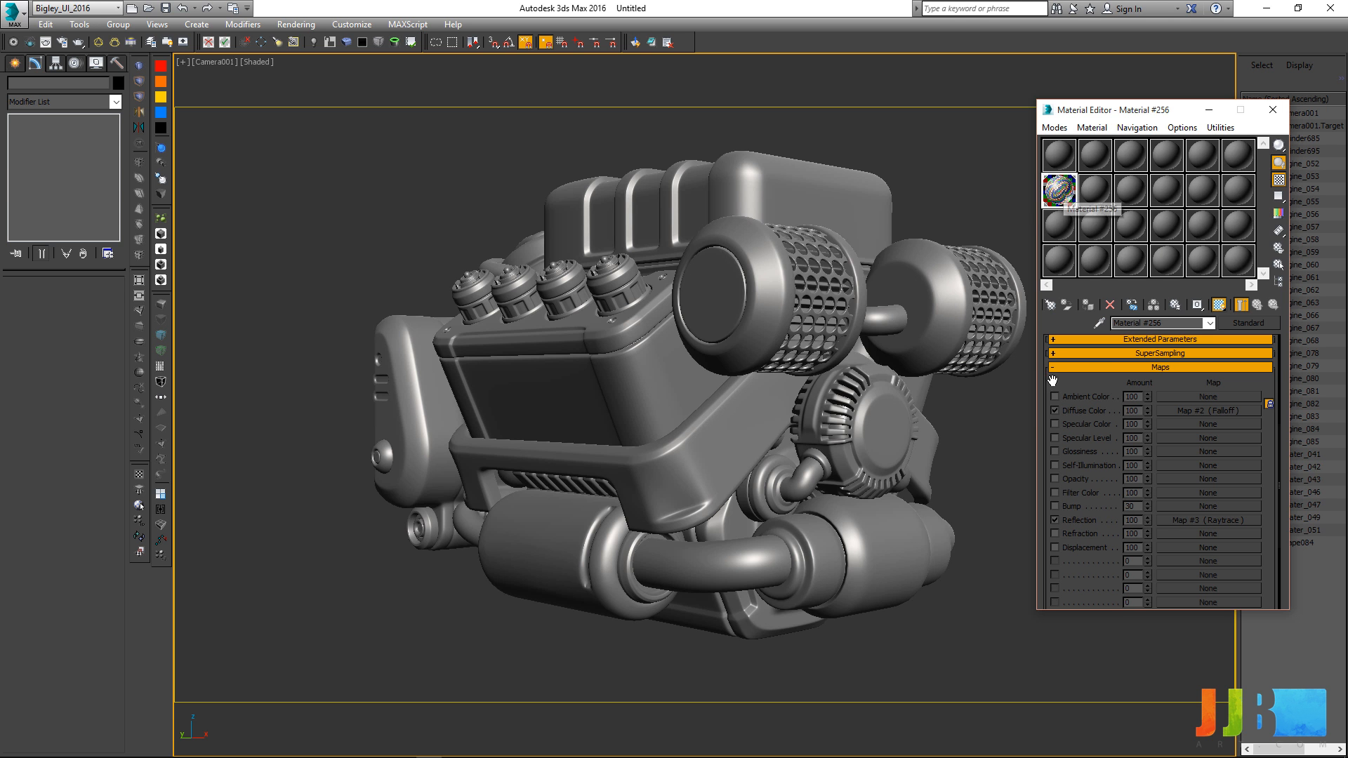
pyautogui.moveTo(1144, 521); pyautogui.dragTo(1125, 604)
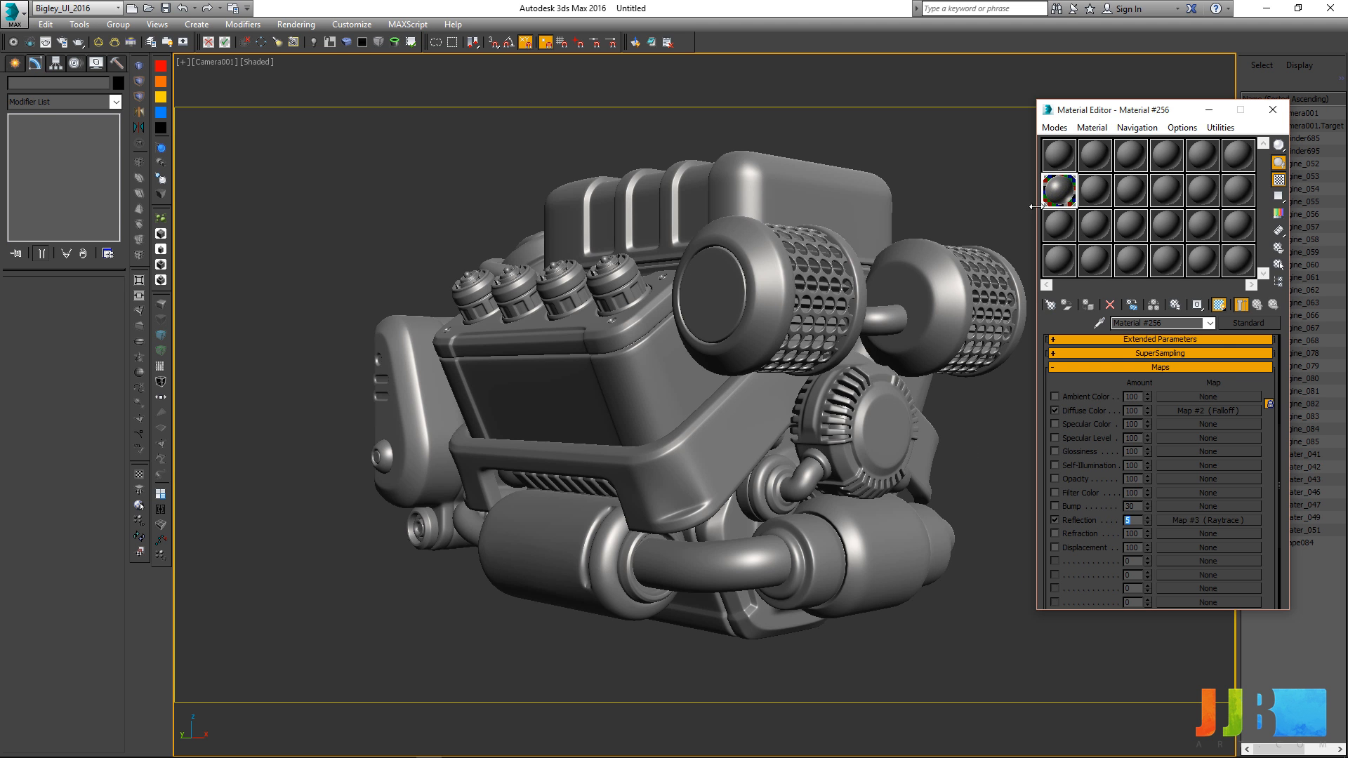
# Step: Select all the scene objects, move the Material Editor aside and clear the selection
pyautogui.moveTo(1017, 181)
pyautogui.mouseDown()
pyautogui.moveTo(807, 132)
pyautogui.moveTo(1138, 546)
pyautogui.moveTo(1141, 245)
pyautogui.mouseUp()
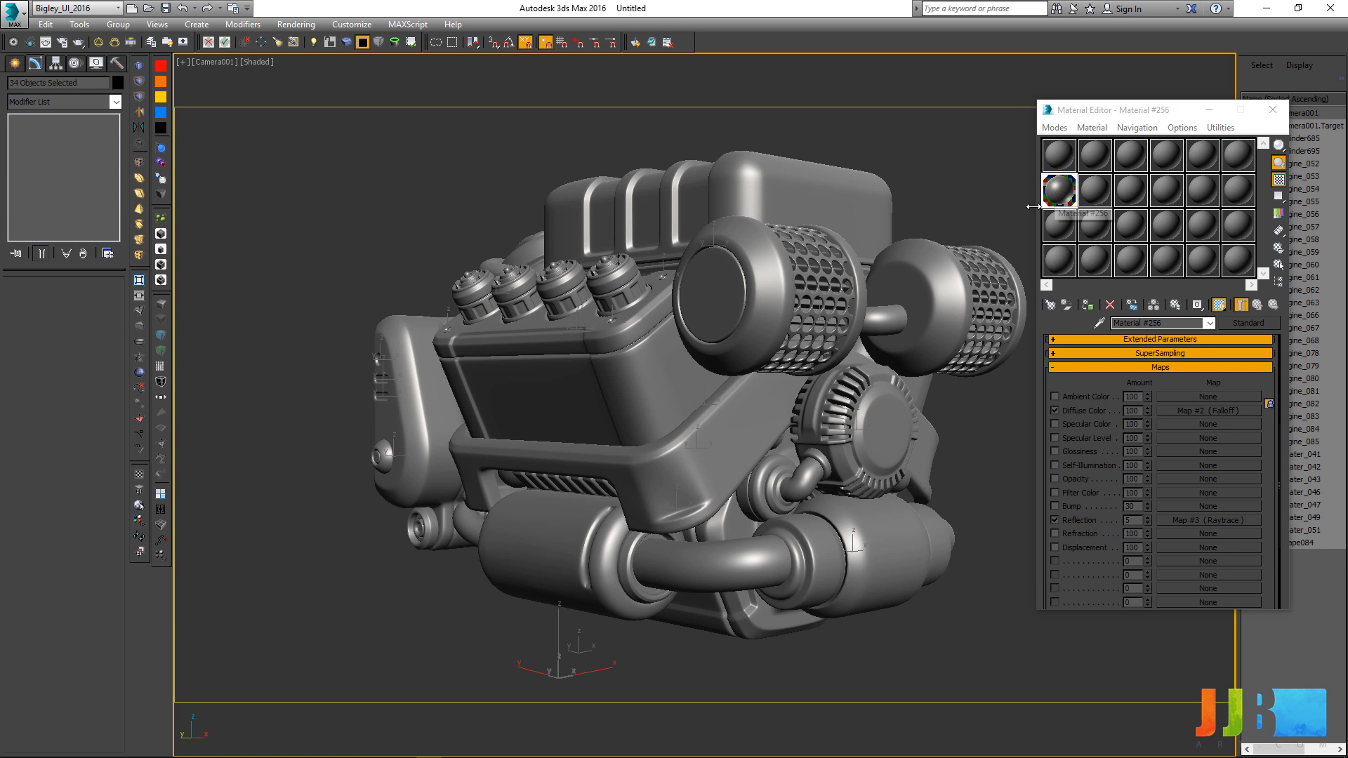
pyautogui.moveTo(1096, 112); pyautogui.dragTo(1114, 122)
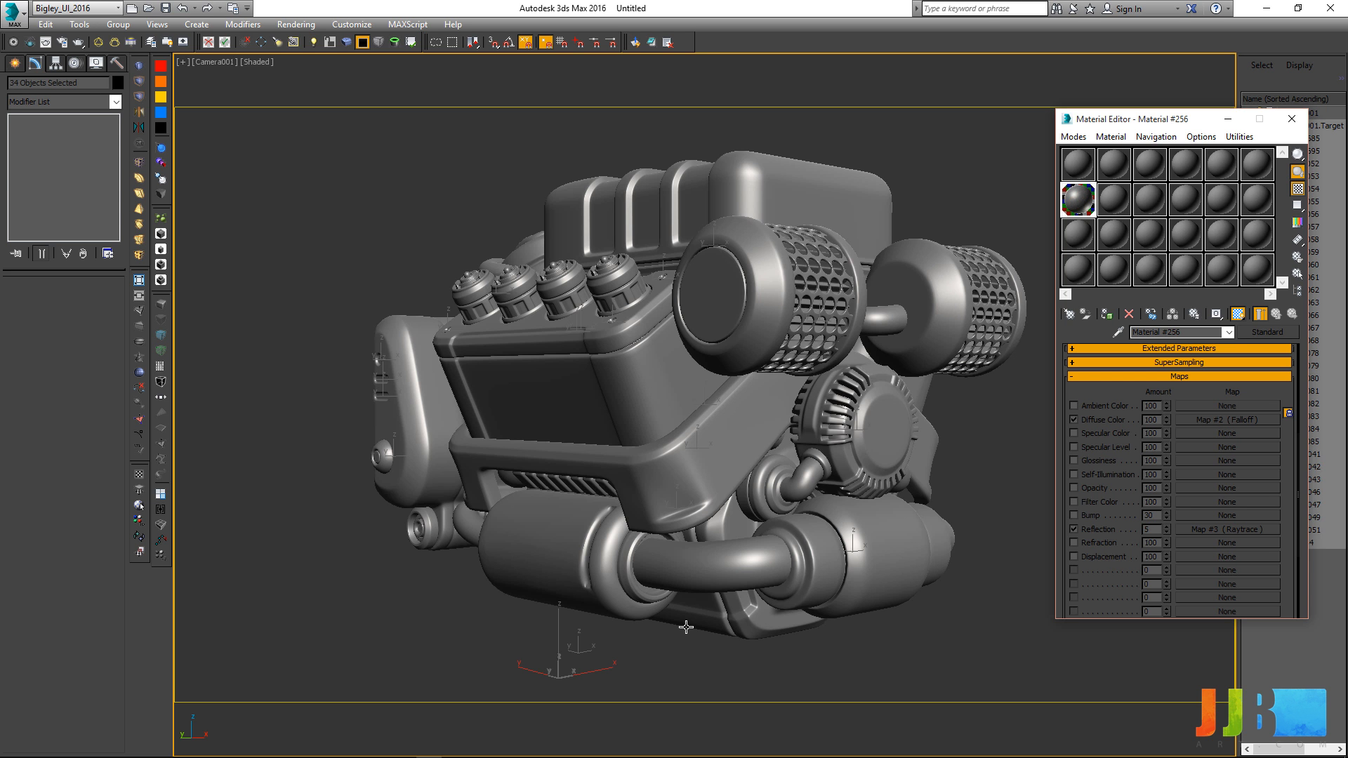
pyautogui.click(988, 505)
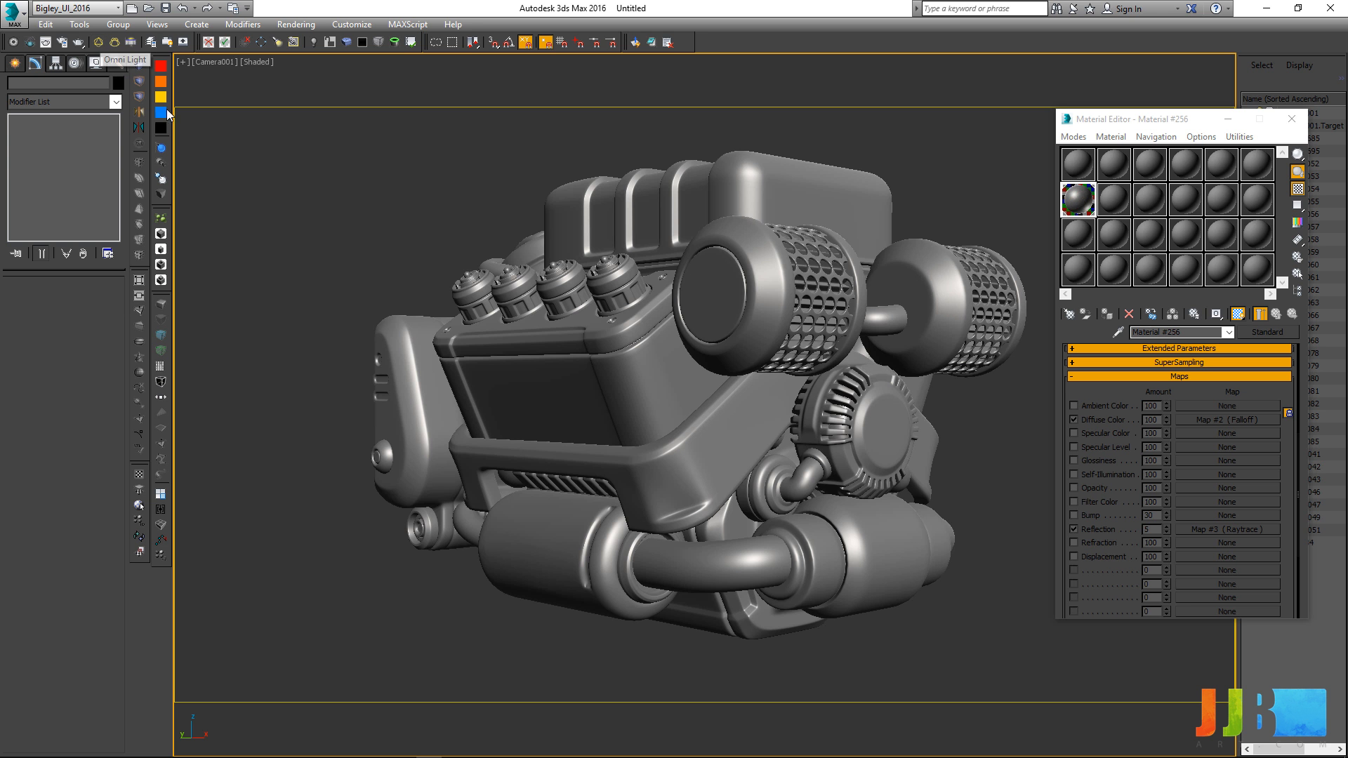
# Step: View the engine and camera from an orbited Perspective view, and return the viewport to Camera001
pyautogui.press('v')
pyautogui.press('p')
pyautogui.scroll(-5, 415, 228)
pyautogui.keyDown('alt'); pyautogui.moveTo(415, 232); pyautogui.dragTo(529, 309, button='middle'); pyautogui.keyUp('alt')
pyautogui.press('alt')
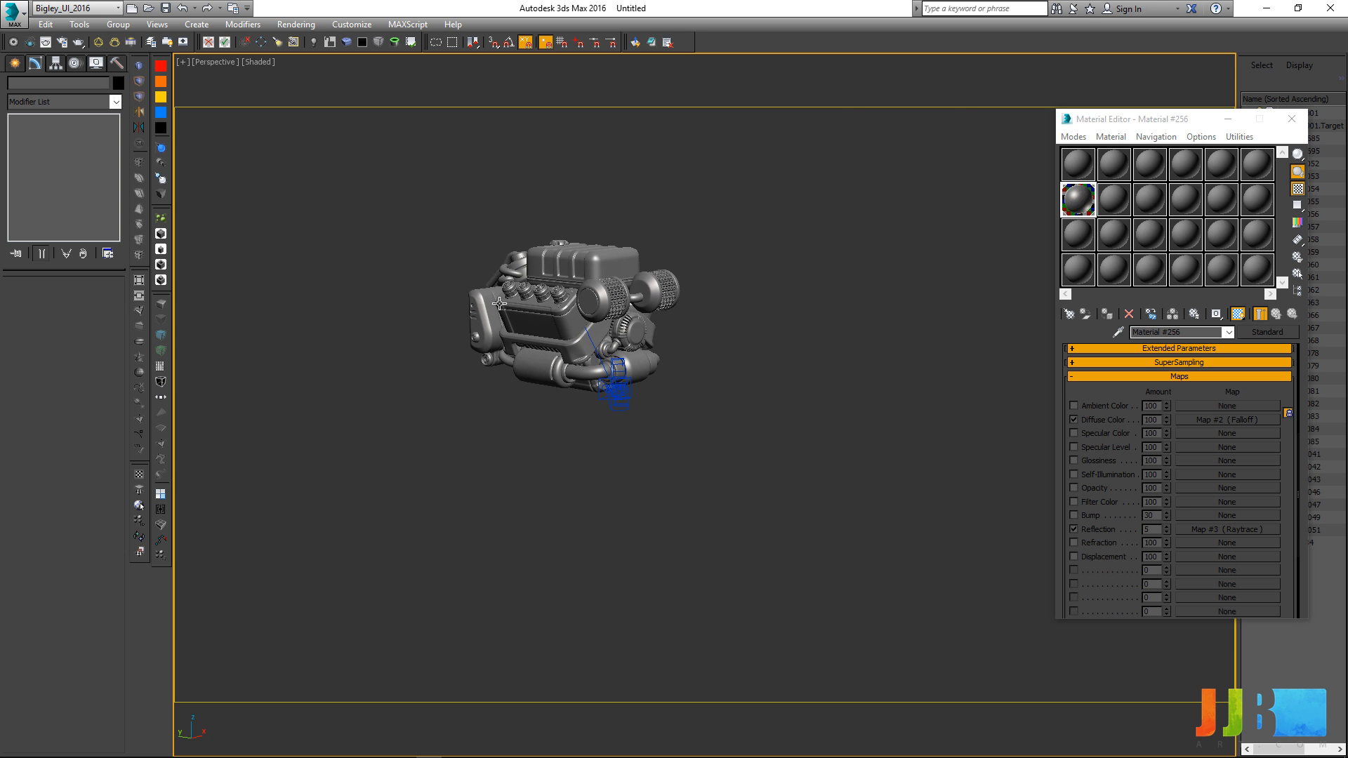
pyautogui.press('v')
pyautogui.press('c')
# Step: Show two viewports side by side, close the Material Editor, narrow the camera viewport and change the Front view to an orbited Perspective
pyautogui.hotkey('alt', 'w')
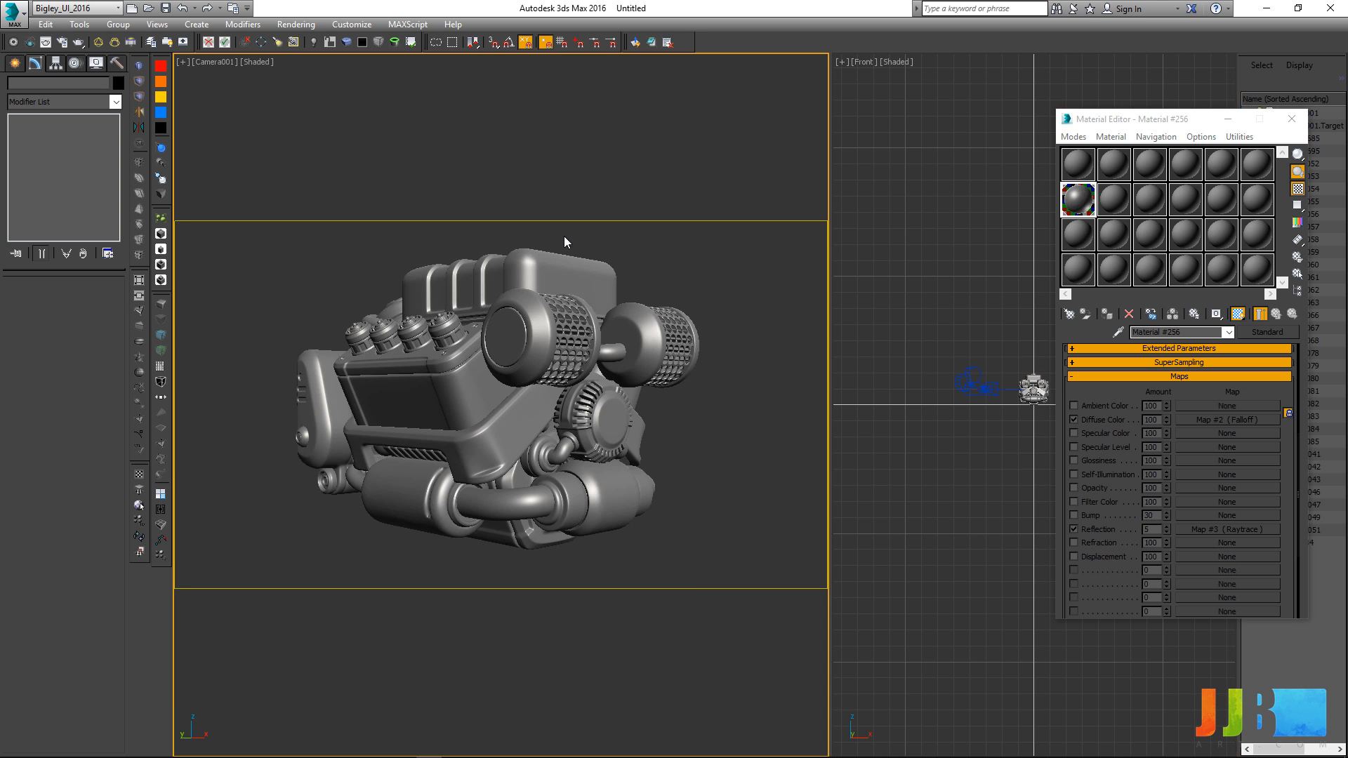
pyautogui.click(1292, 119)
pyautogui.moveTo(830, 369); pyautogui.dragTo(607, 380)
pyautogui.rightClick(834, 449)
pyautogui.press('v')
pyautogui.click(823, 444)
pyautogui.keyDown('alt'); pyautogui.moveTo(919, 374); pyautogui.dragTo(735, 410, button='middle'); pyautogui.keyUp('alt')
# Step: Create a standard Omni light on the grid in front of the engine in the Perspective view
pyautogui.click(98, 42)
pyautogui.click(825, 494)
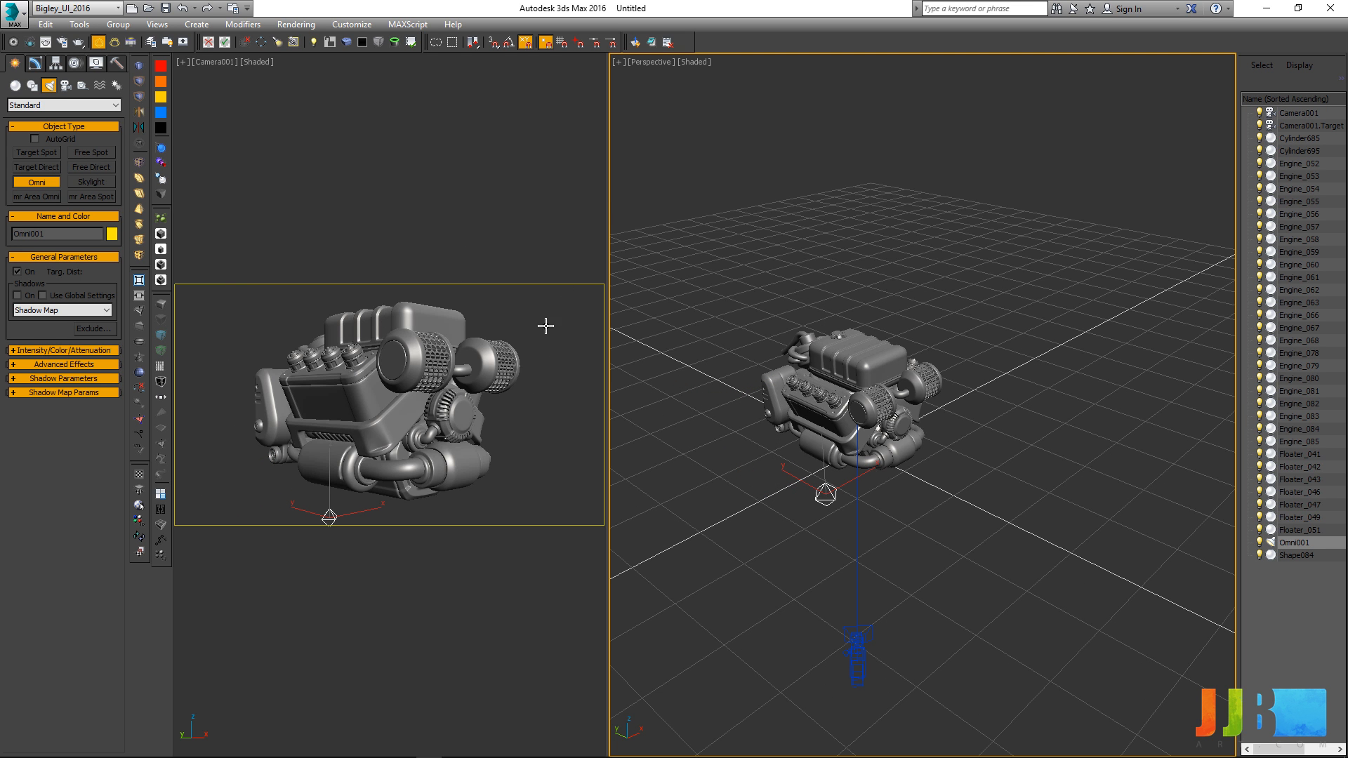
pyautogui.rightClick(308, 85)
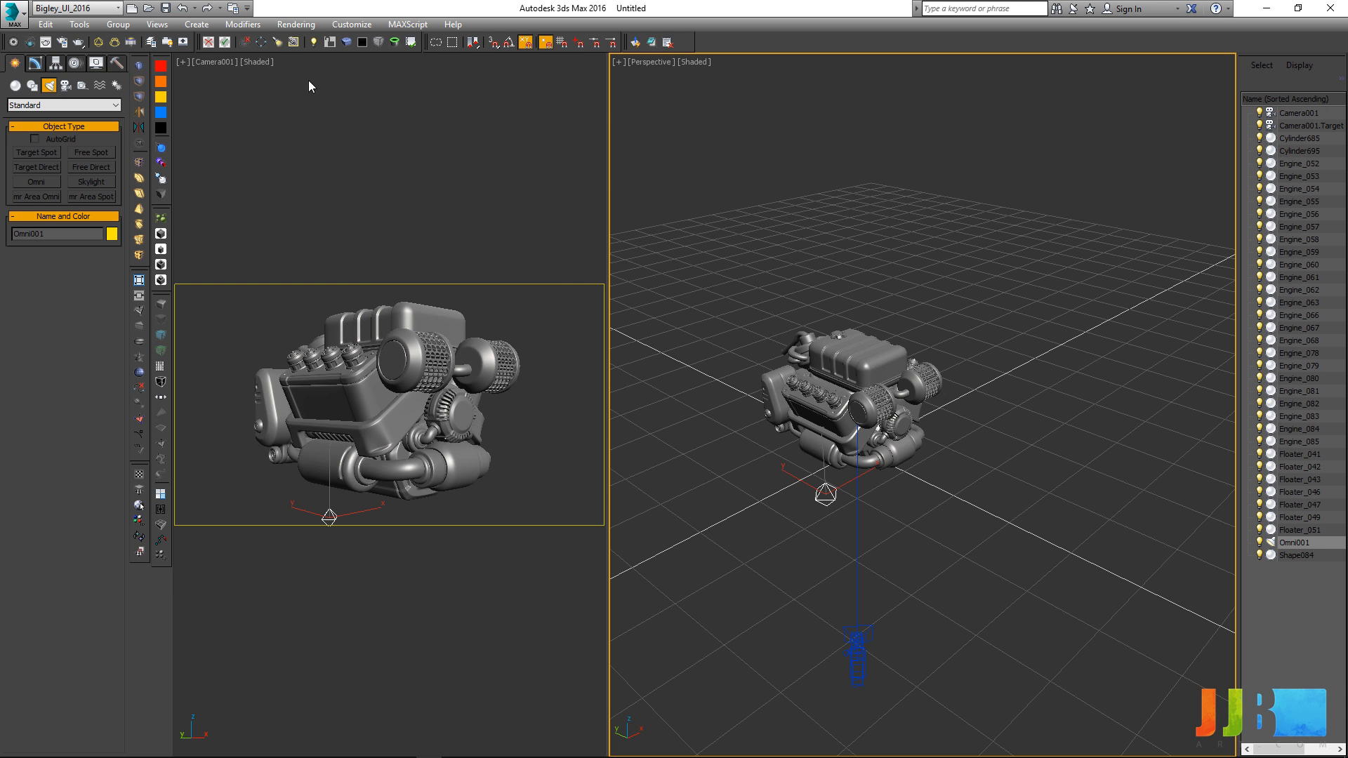
# Step: Set the camera viewport to Realistic shading, illuminate it with scene lights and deselect the omni light
pyautogui.click(266, 64)
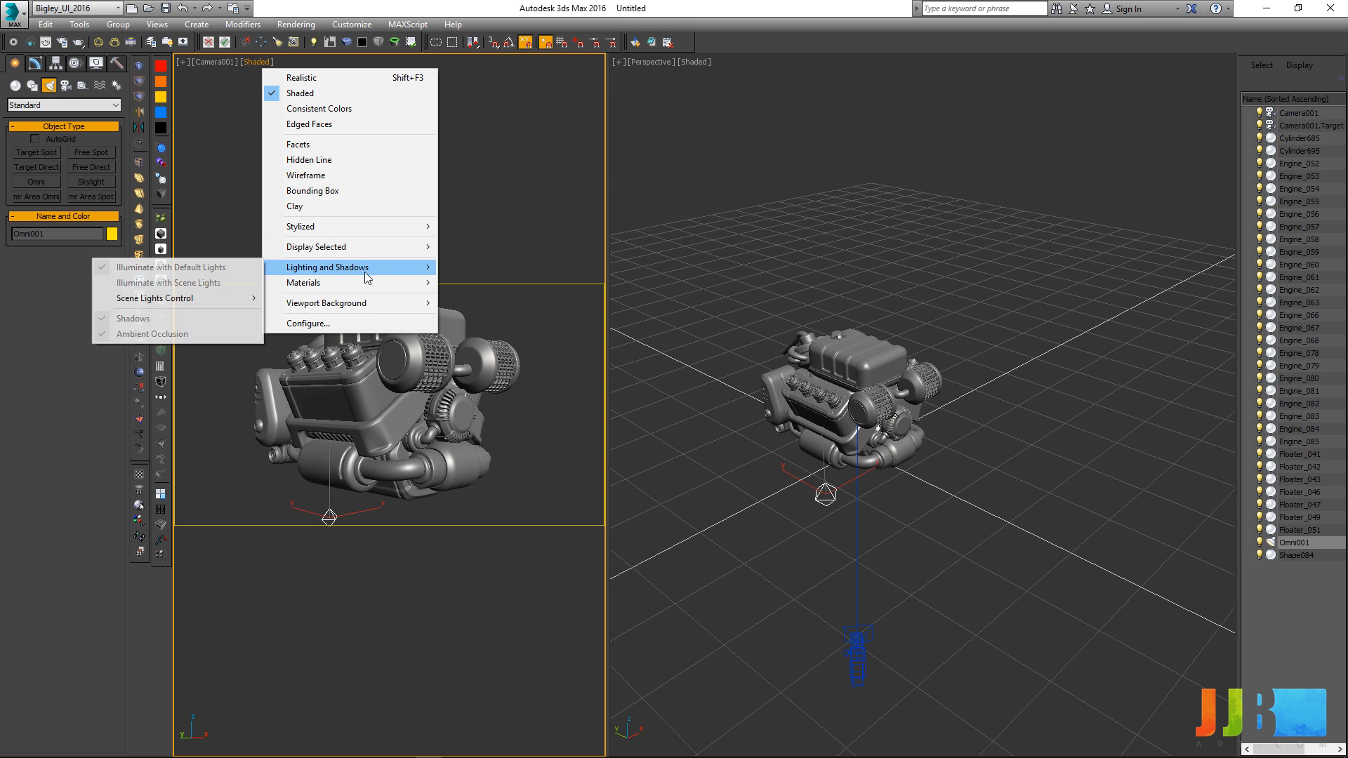
pyautogui.moveTo(352, 270)
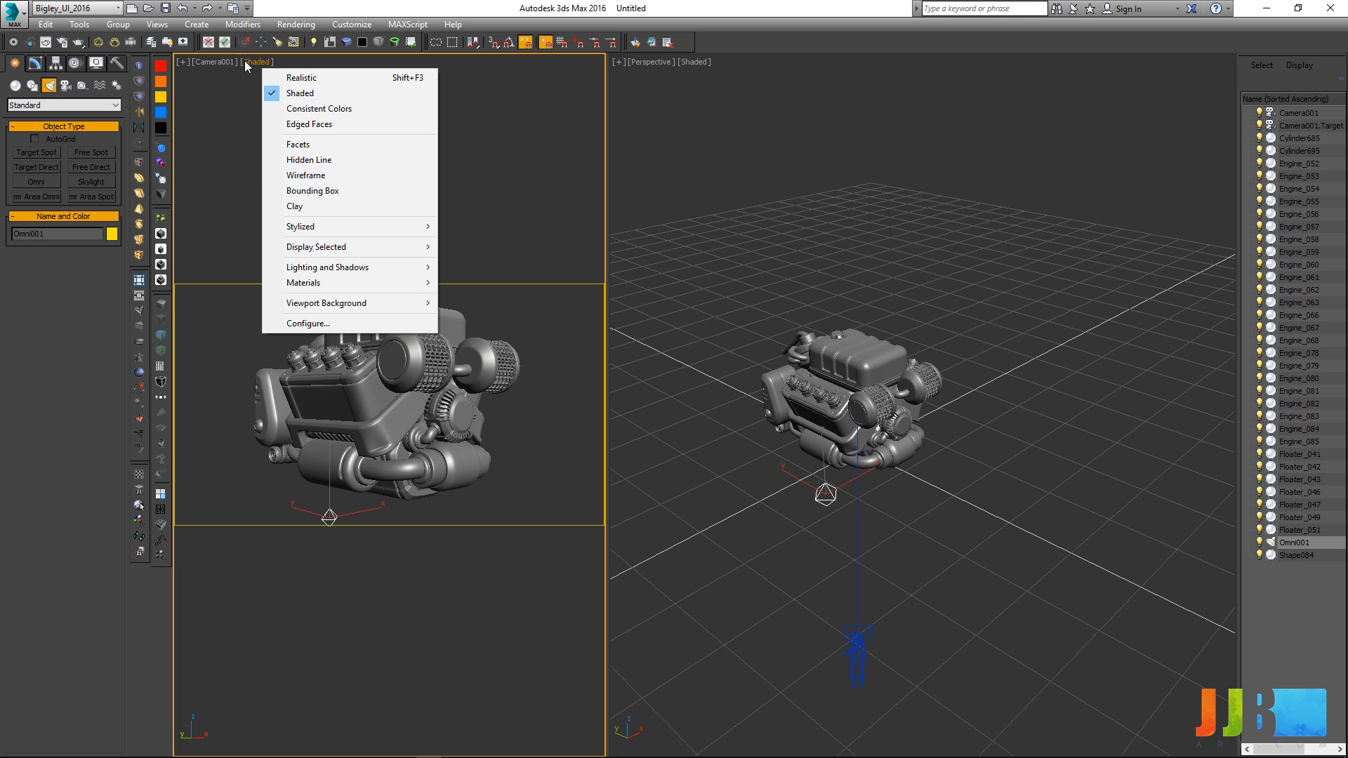
pyautogui.click(314, 77)
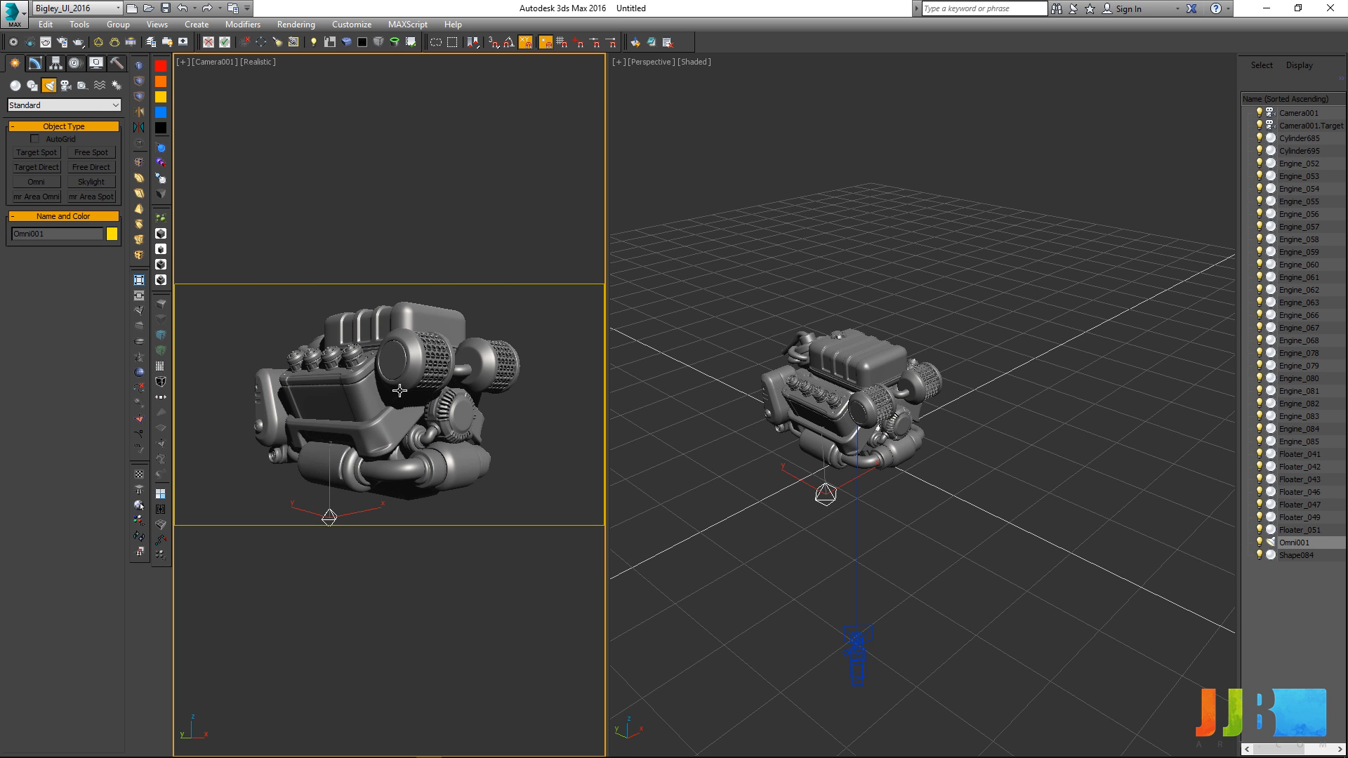
pyautogui.click(259, 62)
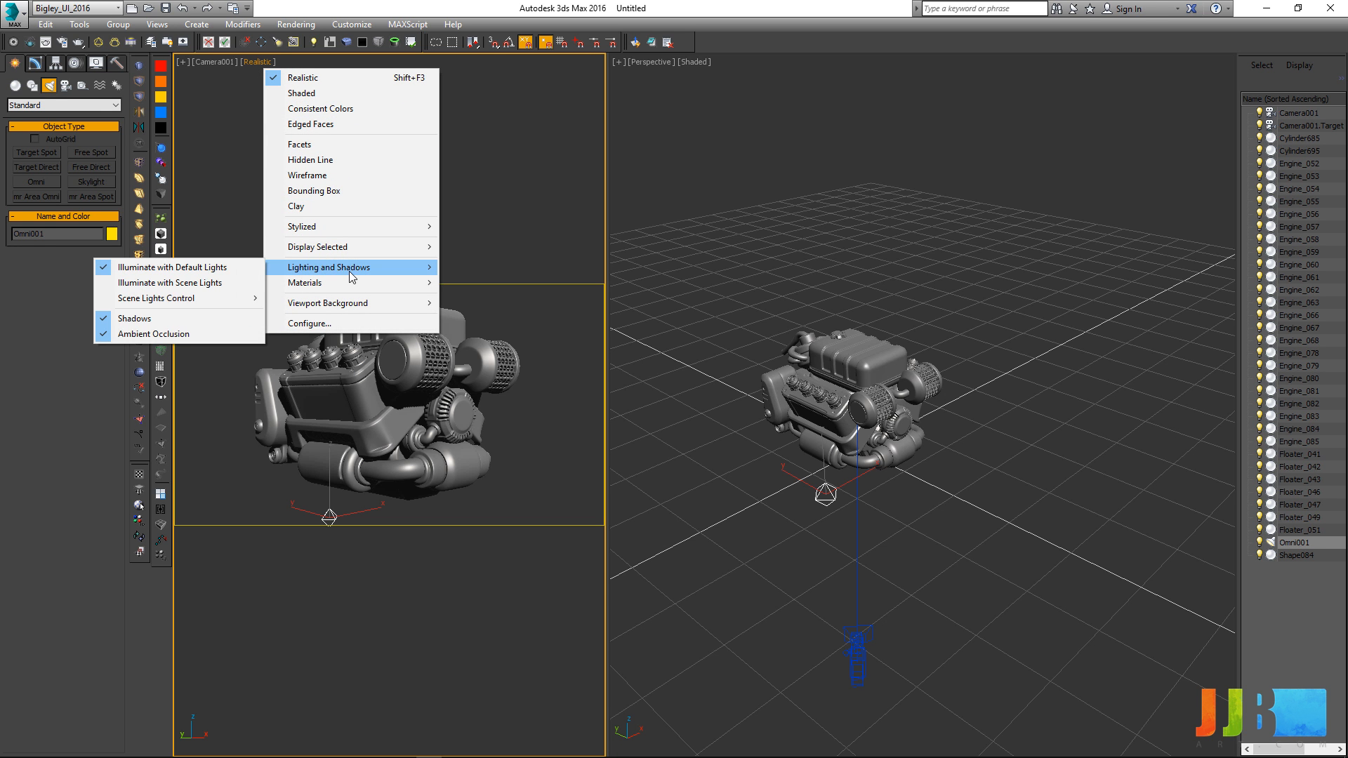
pyautogui.click(214, 284)
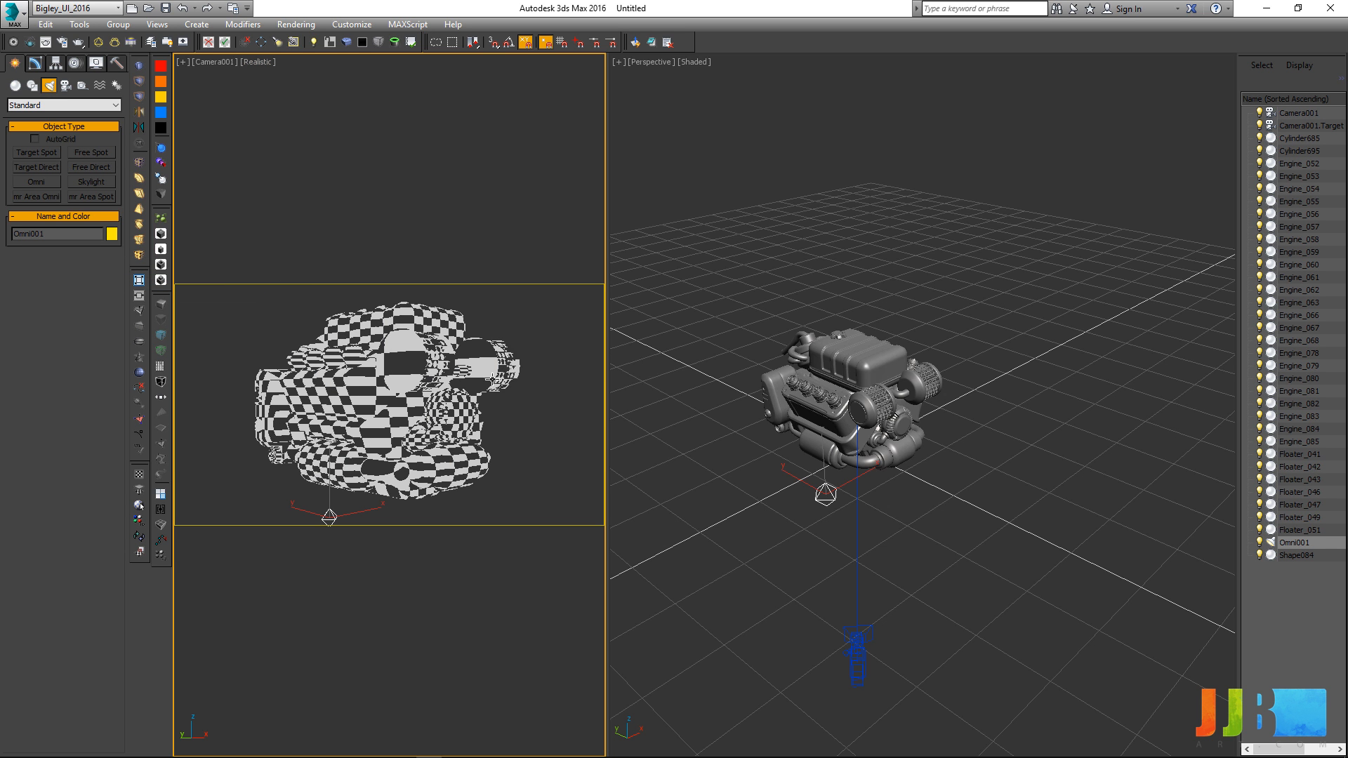
pyautogui.click(545, 414)
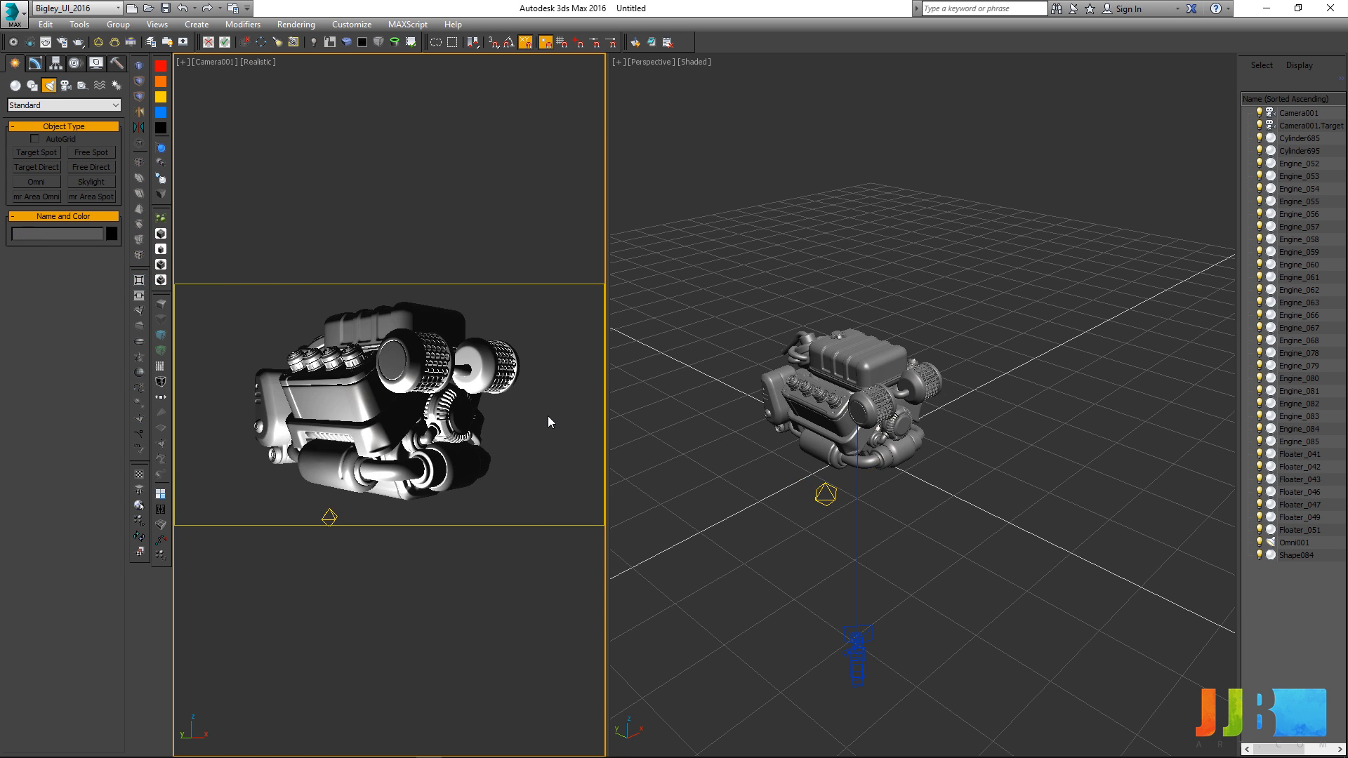
# Step: Raise the omni light vertically above the engine and open its parameters for editing
pyautogui.click(825, 495)
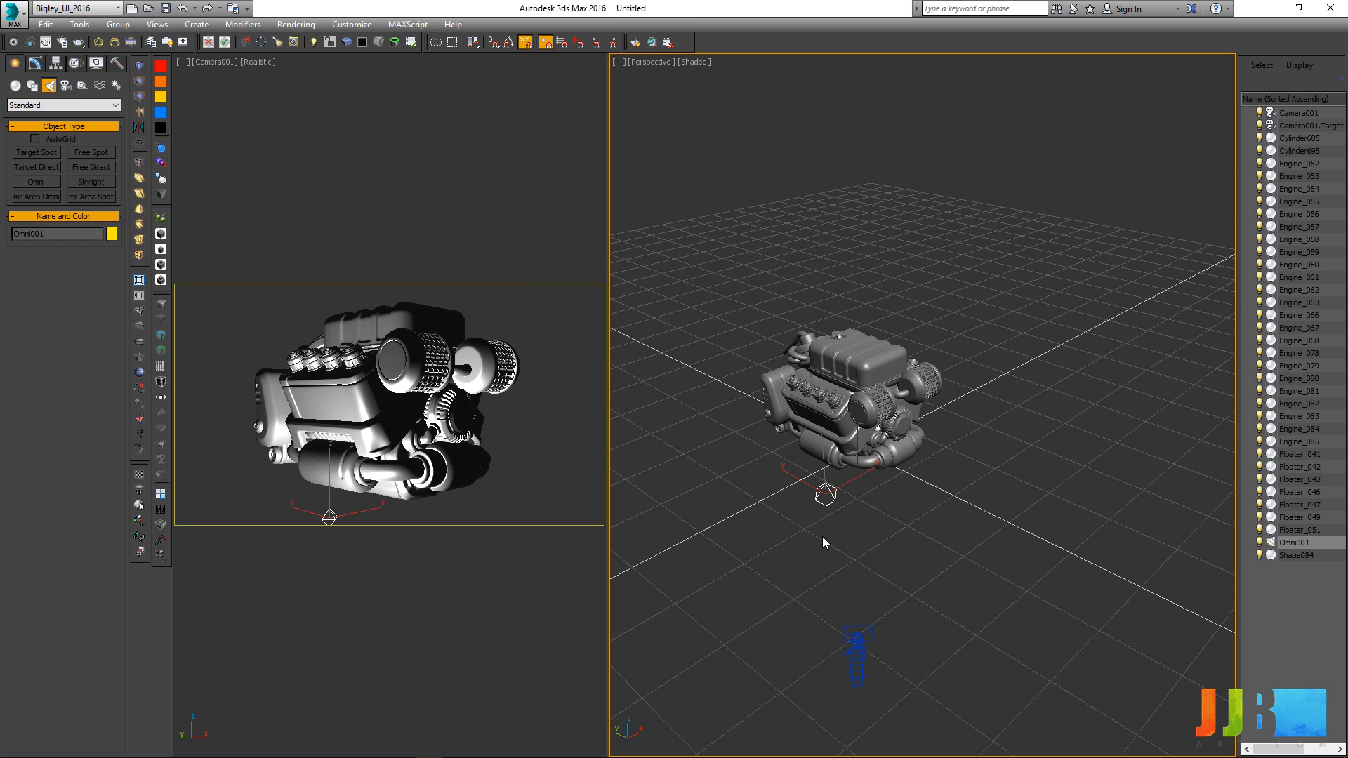
pyautogui.press('w')
pyautogui.moveTo(832, 477); pyautogui.dragTo(810, 261)
pyautogui.click(34, 63)
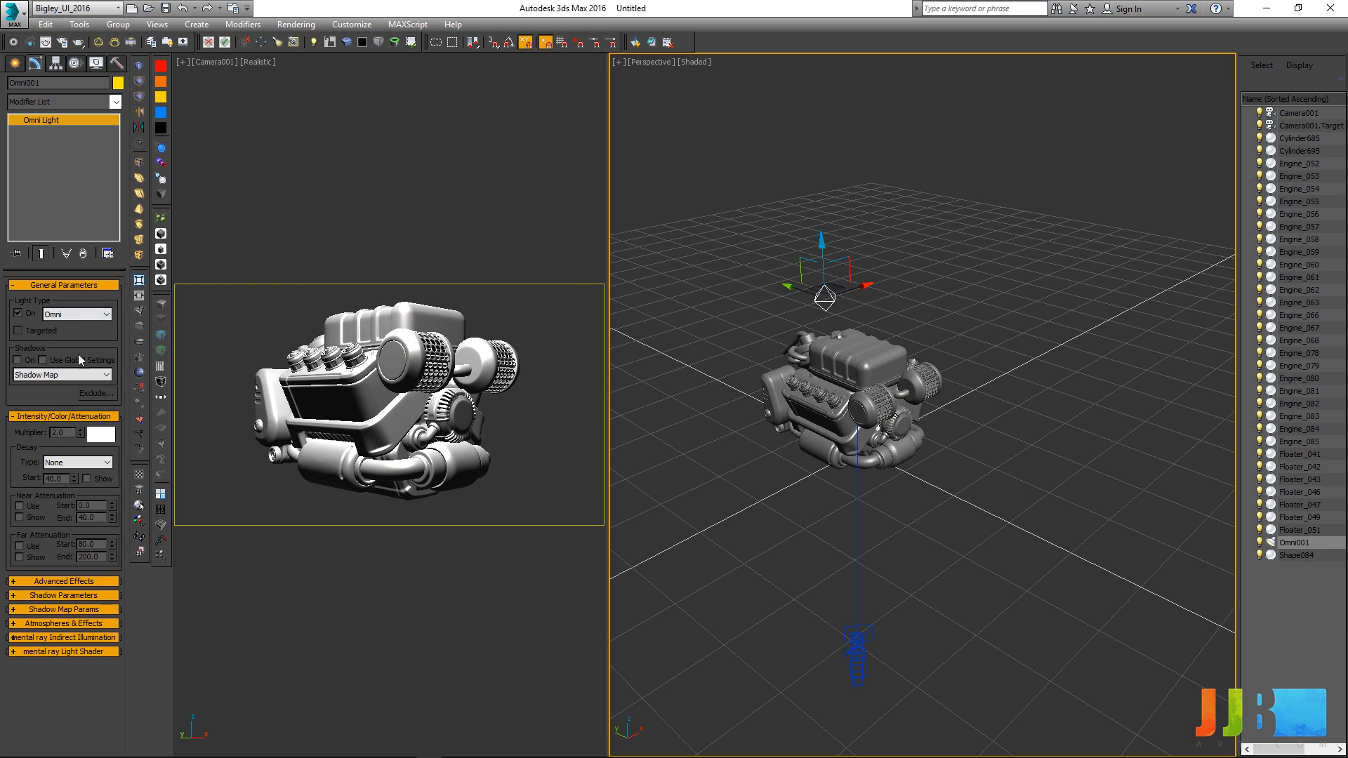
# Step: Set the omni light's multiplier to 1.0 and shift the light horizontally above the engine in the Perspective view
pyautogui.write('1')
pyautogui.press('Return')
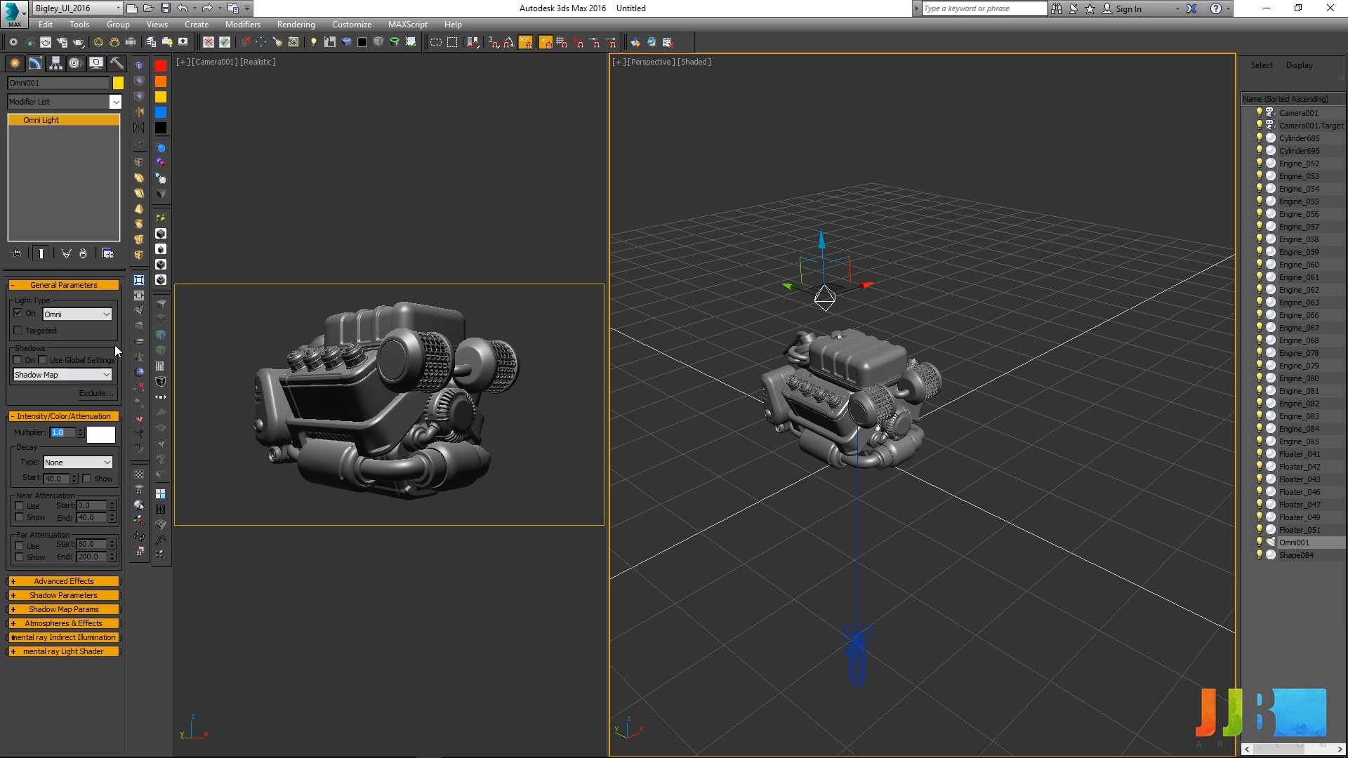
pyautogui.moveTo(833, 283); pyautogui.dragTo(797, 310)
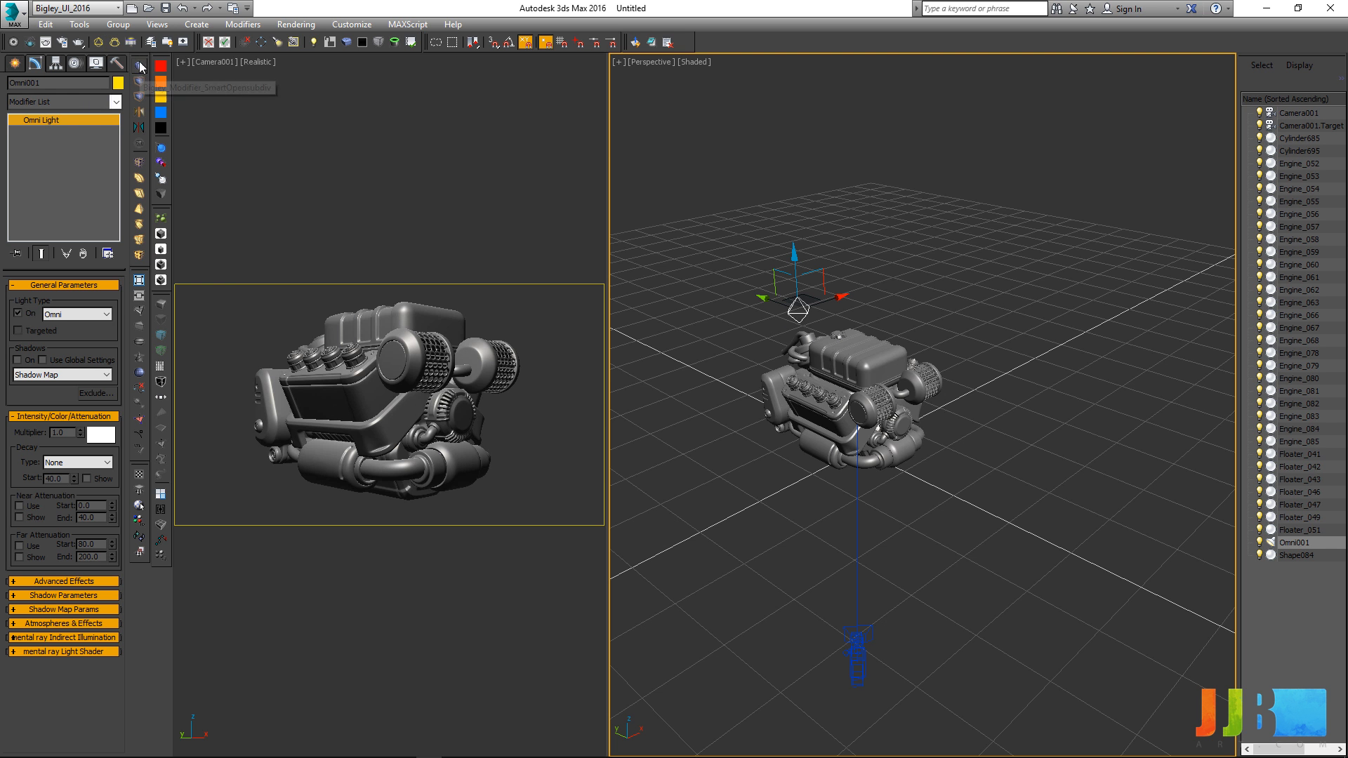
# Step: Open the Light Lister in a compact window, turn on shadows for the omni light and move it to the engine's turbo side
pyautogui.click(131, 42)
pyautogui.moveTo(610, 236); pyautogui.dragTo(302, 85)
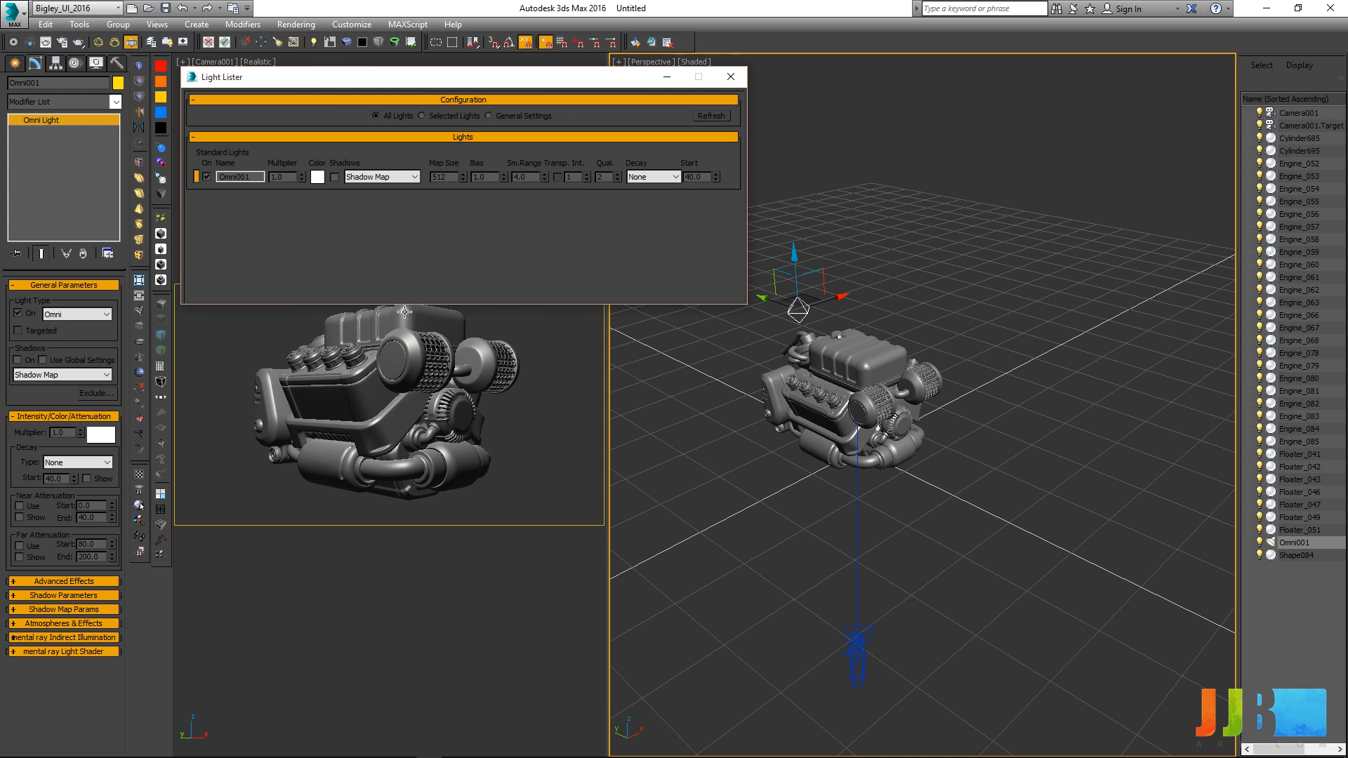
pyautogui.moveTo(410, 306); pyautogui.dragTo(410, 257)
pyautogui.scroll(1, 793, 400)
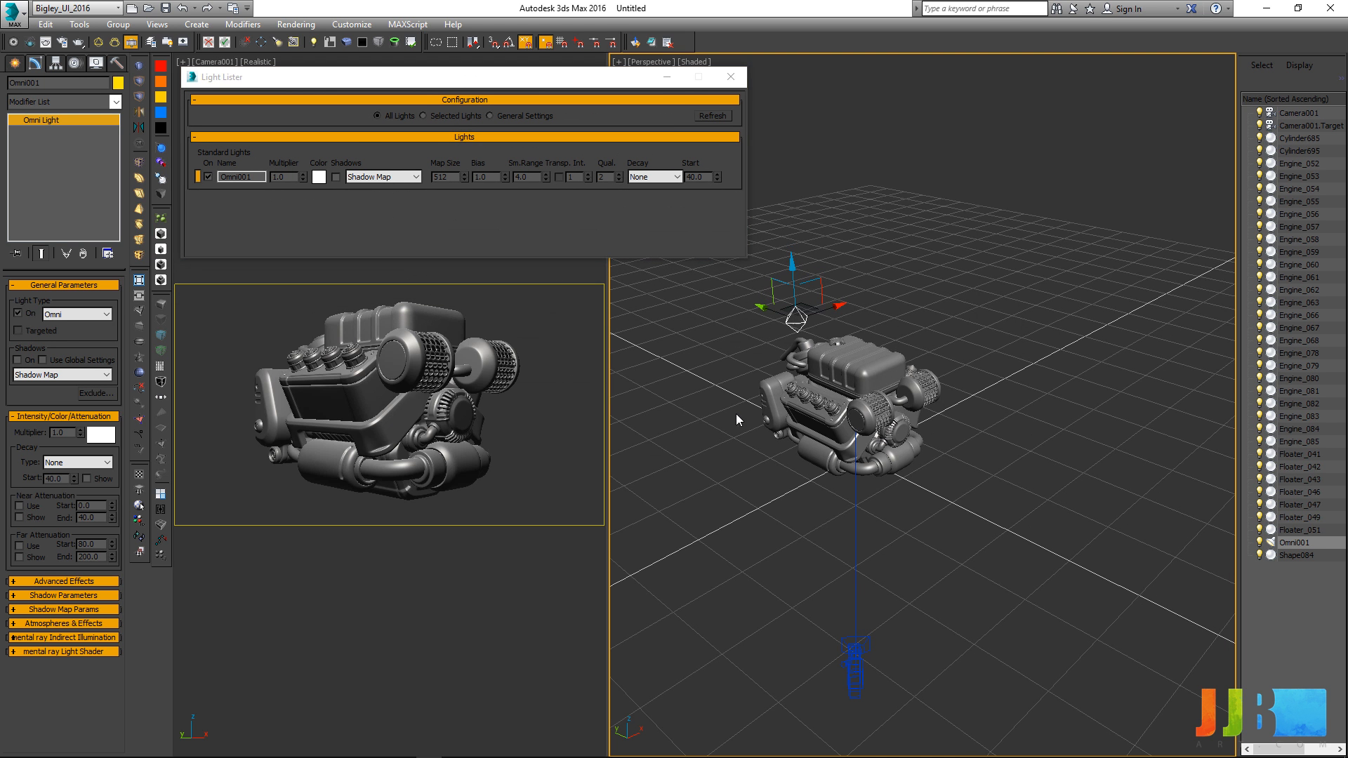
pyautogui.moveTo(797, 317)
pyautogui.mouseDown()
pyautogui.moveTo(846, 386)
pyautogui.moveTo(737, 346)
pyautogui.moveTo(798, 376)
pyautogui.moveTo(755, 401)
pyautogui.moveTo(801, 351)
pyautogui.moveTo(684, 309)
pyautogui.moveTo(812, 313)
pyautogui.mouseUp()
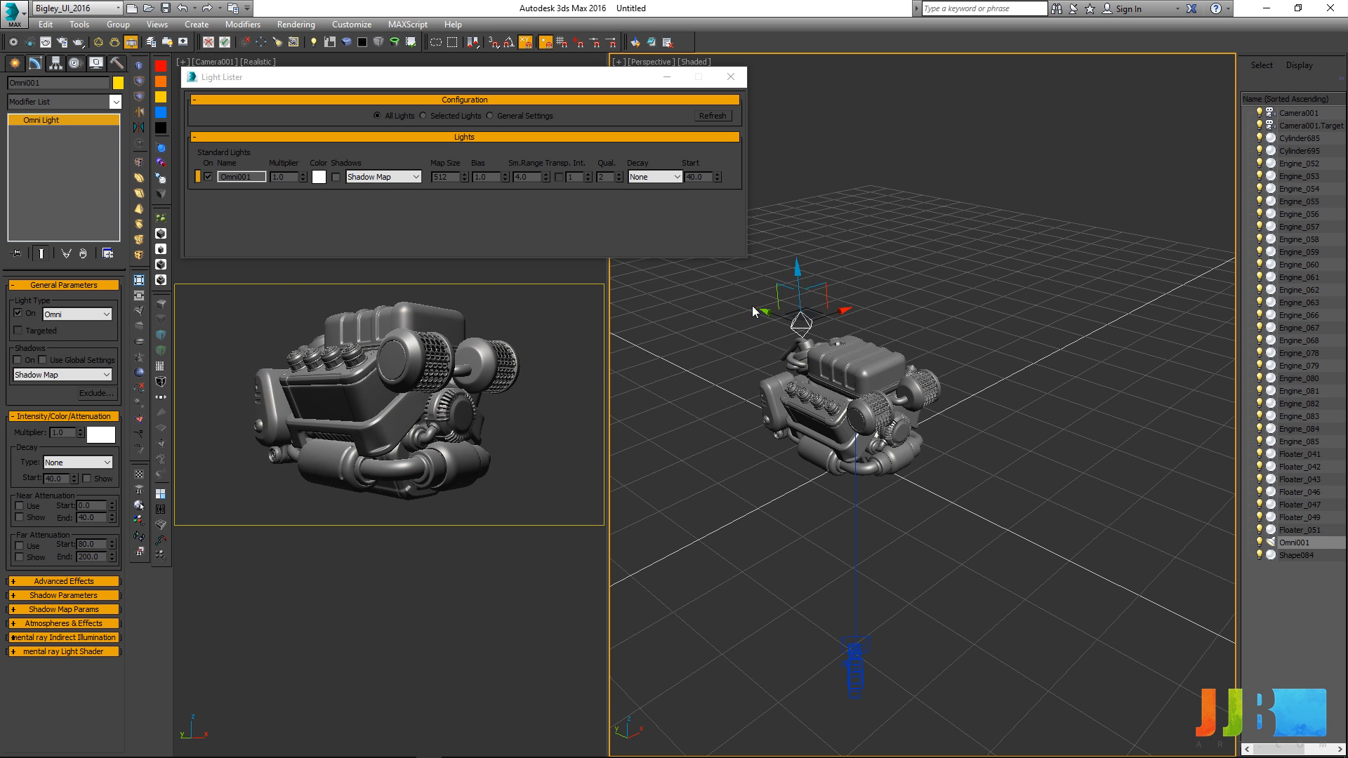
pyautogui.click(335, 176)
pyautogui.moveTo(800, 315)
pyautogui.mouseDown()
pyautogui.moveTo(977, 289)
pyautogui.moveTo(913, 299)
pyautogui.moveTo(938, 298)
pyautogui.moveTo(925, 316)
pyautogui.moveTo(921, 228)
pyautogui.moveTo(917, 308)
pyautogui.moveTo(923, 295)
pyautogui.moveTo(882, 370)
pyautogui.moveTo(982, 321)
pyautogui.moveTo(963, 300)
pyautogui.moveTo(975, 309)
pyautogui.moveTo(1053, 277)
pyautogui.moveTo(1005, 314)
pyautogui.moveTo(1085, 267)
pyautogui.moveTo(1193, 242)
pyautogui.moveTo(1021, 305)
pyautogui.moveTo(1176, 266)
pyautogui.moveTo(996, 309)
pyautogui.moveTo(1141, 246)
pyautogui.moveTo(920, 351)
pyautogui.moveTo(912, 343)
pyautogui.moveTo(983, 327)
pyautogui.moveTo(964, 340)
pyautogui.moveTo(923, 243)
pyautogui.moveTo(921, 258)
pyautogui.mouseUp()
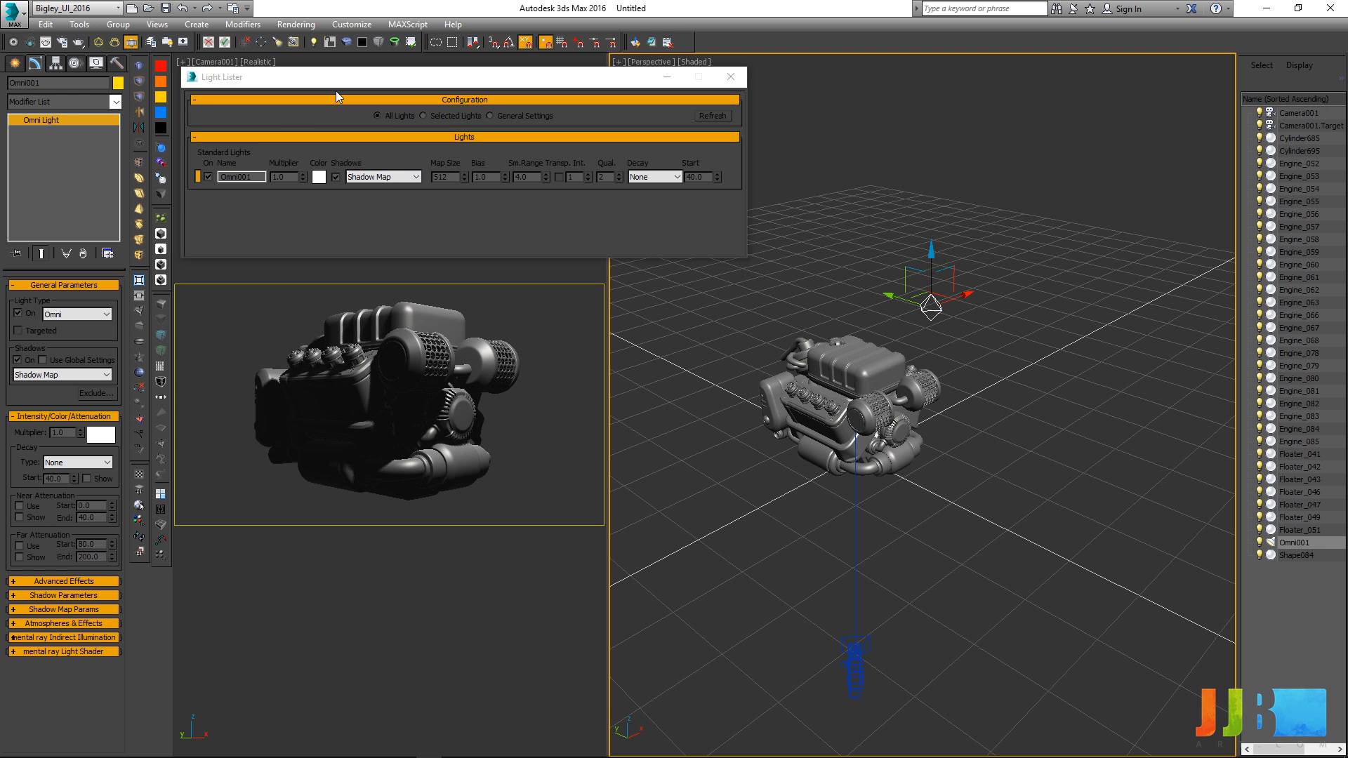
# Step: Create a second omni light in the Perspective view and move it well away from the engine, opposite the first light
pyautogui.click(98, 42)
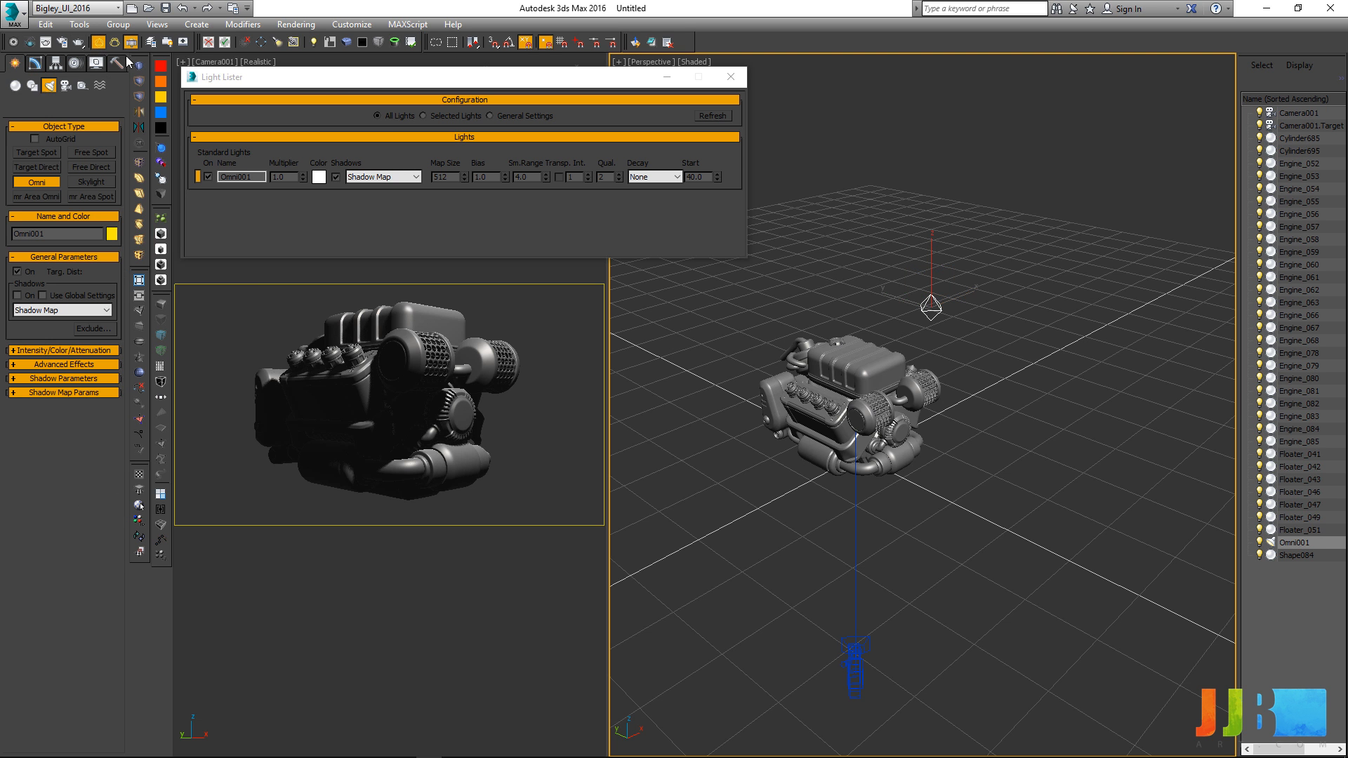
pyautogui.click(767, 303)
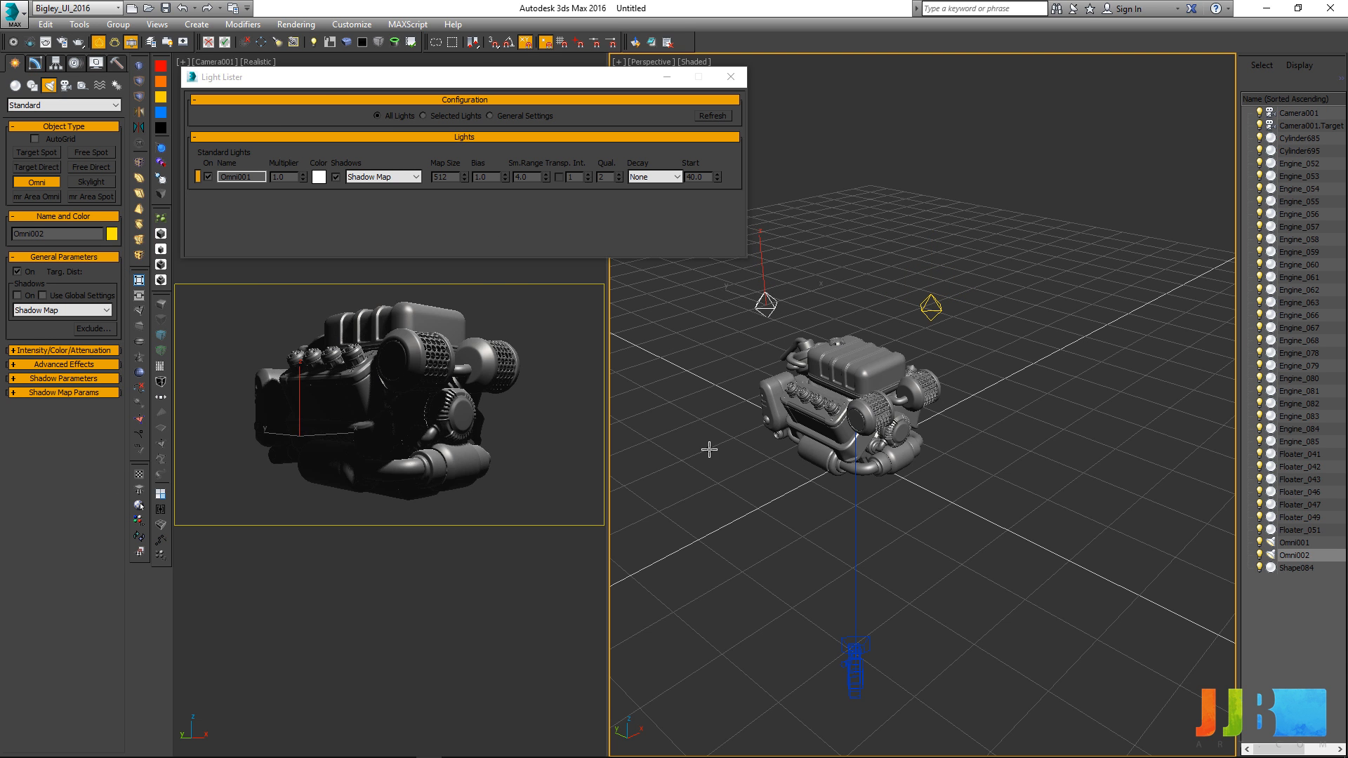
pyautogui.rightClick(778, 290)
pyautogui.moveTo(777, 290); pyautogui.dragTo(585, 372)
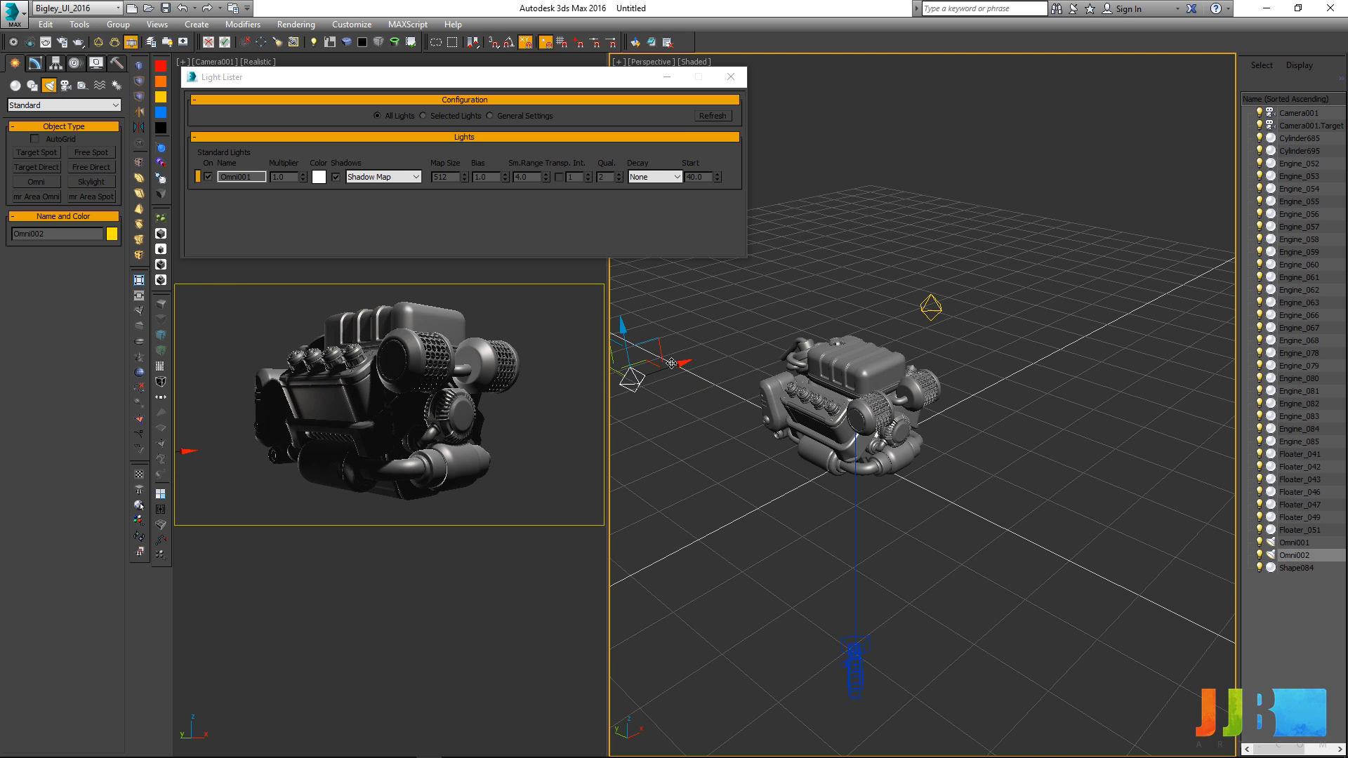
pyautogui.moveTo(673, 367)
pyautogui.mouseDown()
pyautogui.moveTo(594, 246)
pyautogui.moveTo(592, 272)
pyautogui.mouseUp()
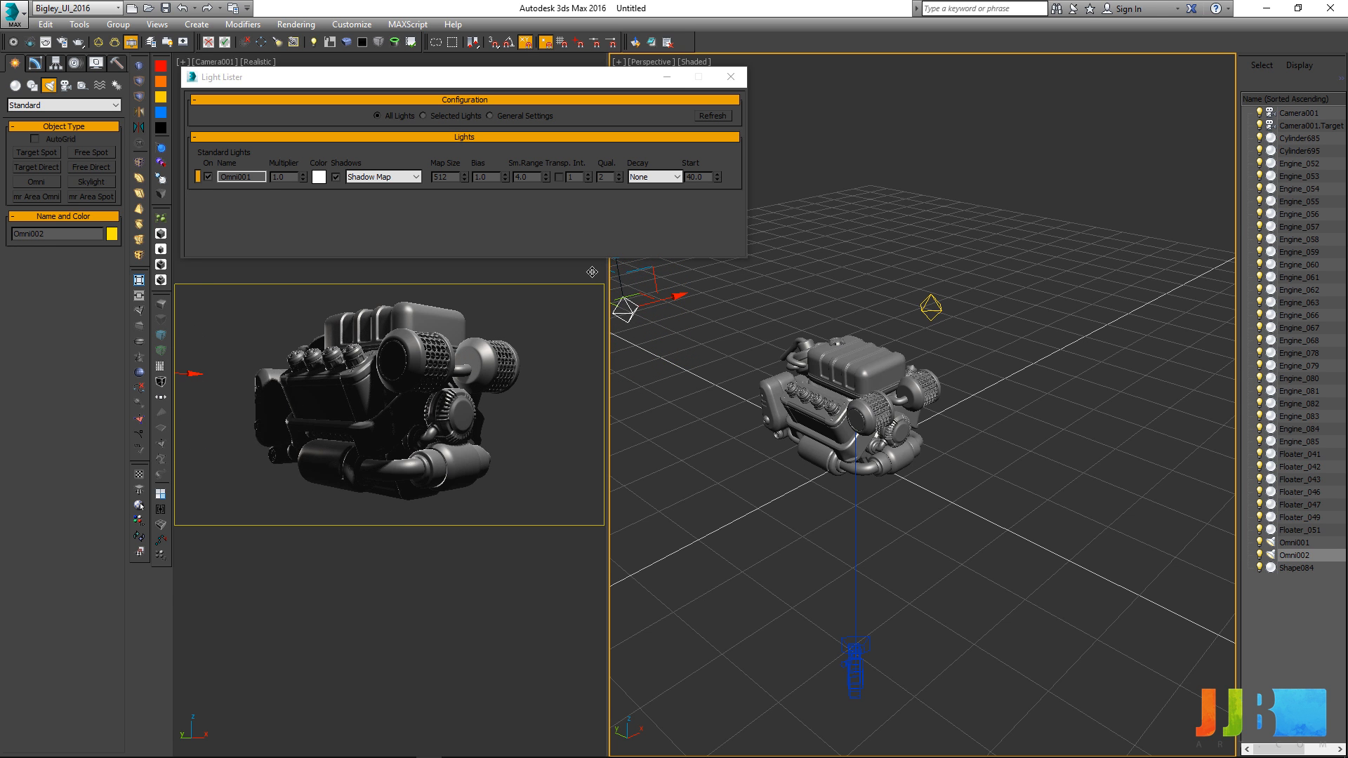
# Step: Refresh the Light Lister, turn on shadows for the second omni light and move that light farther from the engine
pyautogui.click(713, 116)
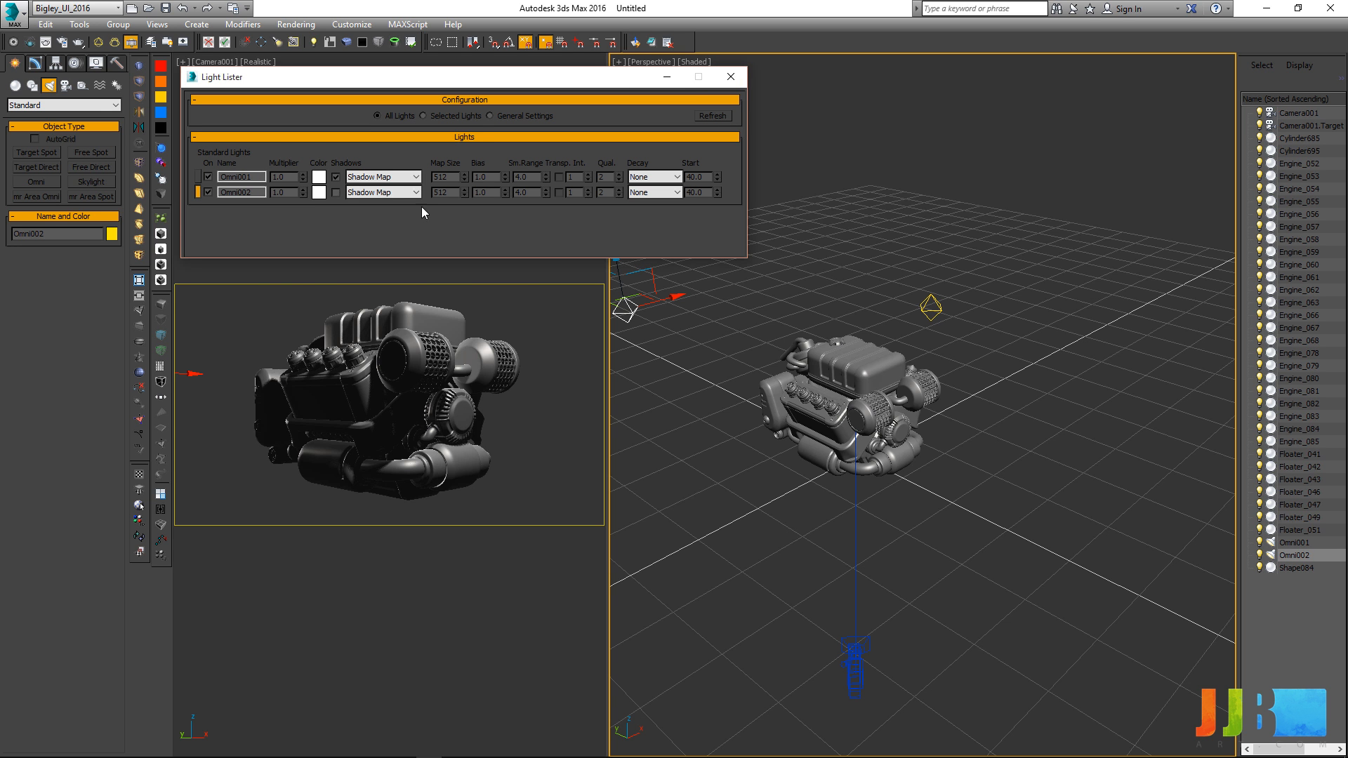
pyautogui.click(337, 191)
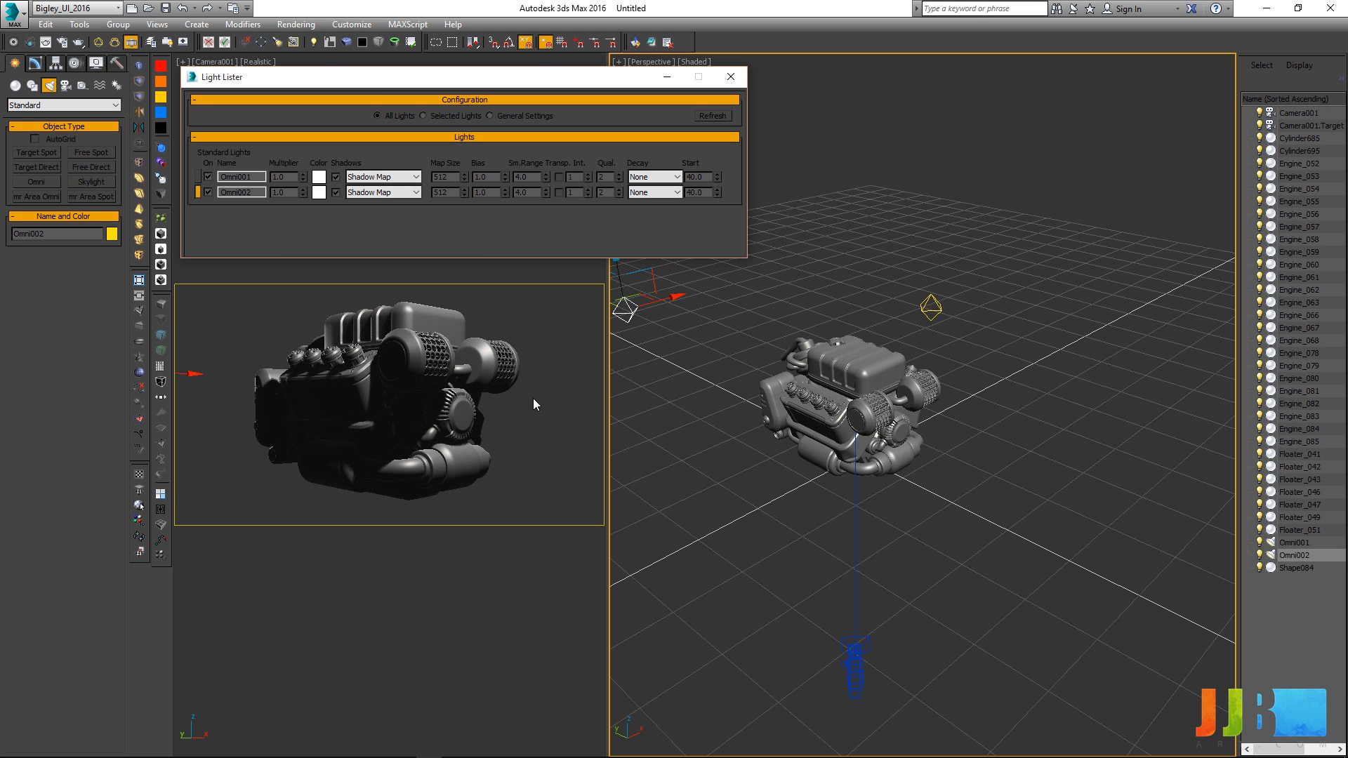
pyautogui.moveTo(660, 302); pyautogui.dragTo(643, 319)
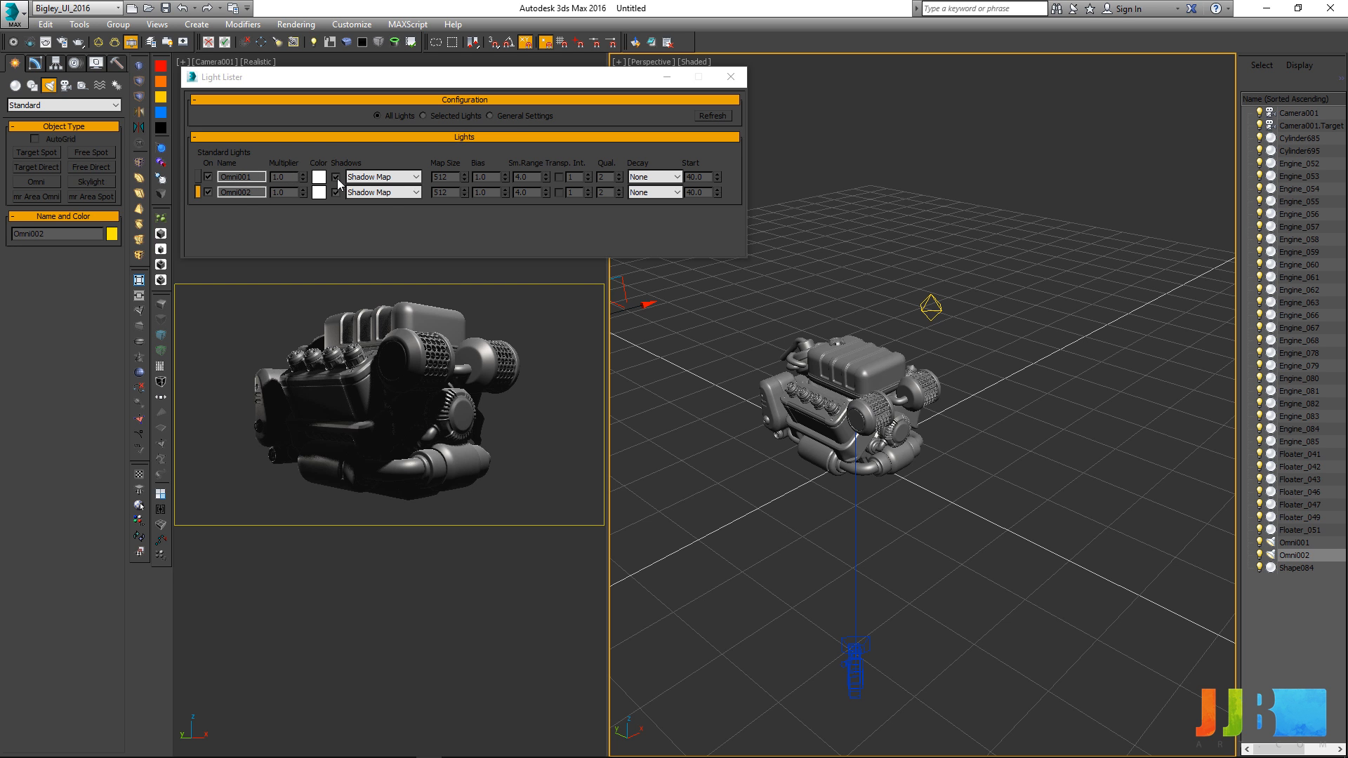
# Step: Create a standard Skylight on the grid beside the engine in the Perspective view and refresh the Light Lister
pyautogui.click(91, 182)
pyautogui.click(695, 437)
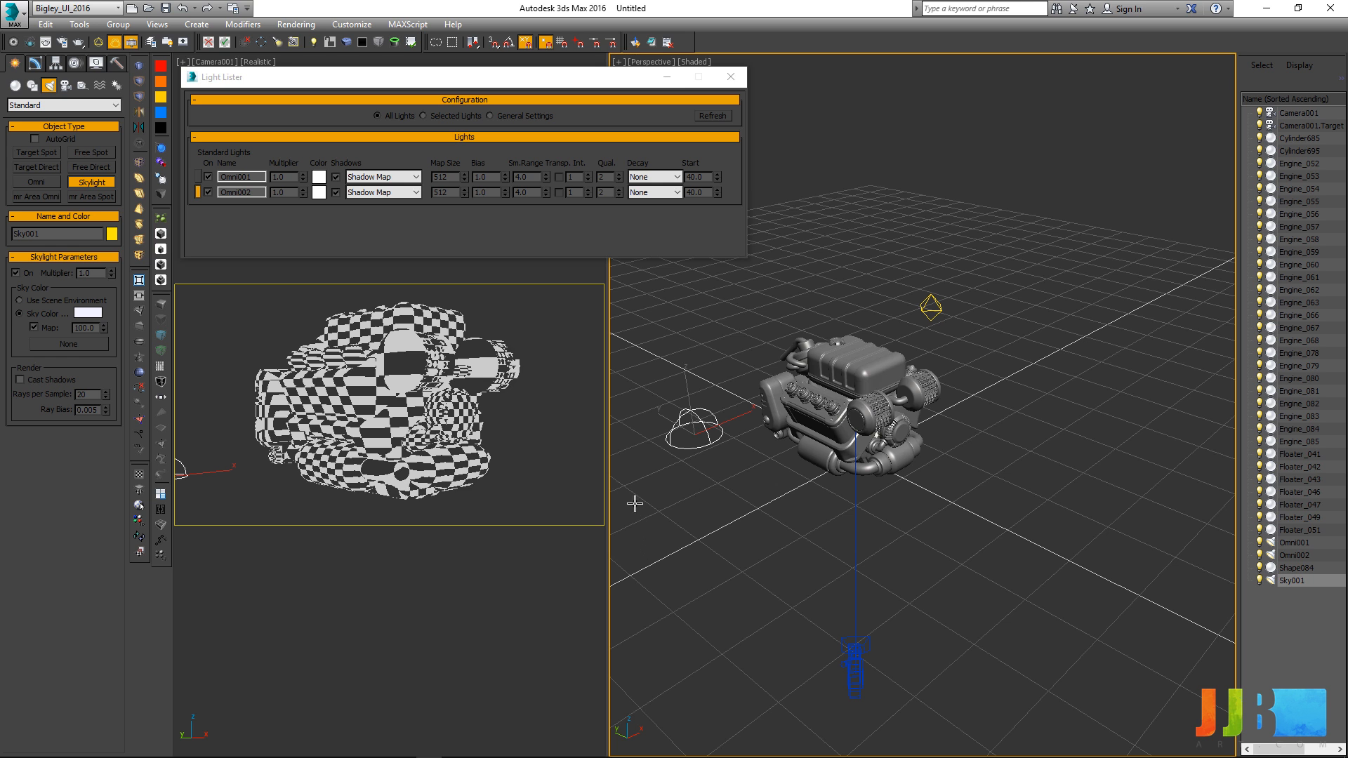
pyautogui.rightClick(596, 439)
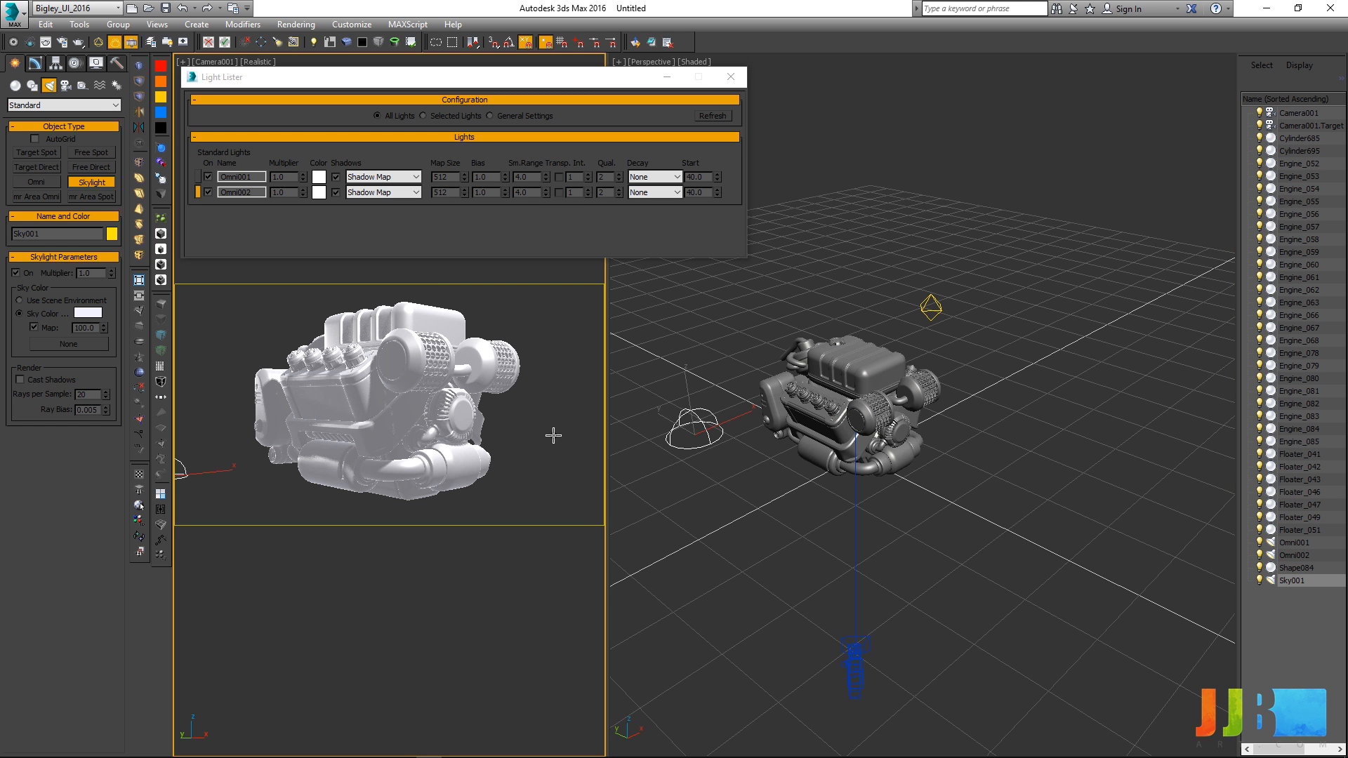
pyautogui.rightClick(553, 436)
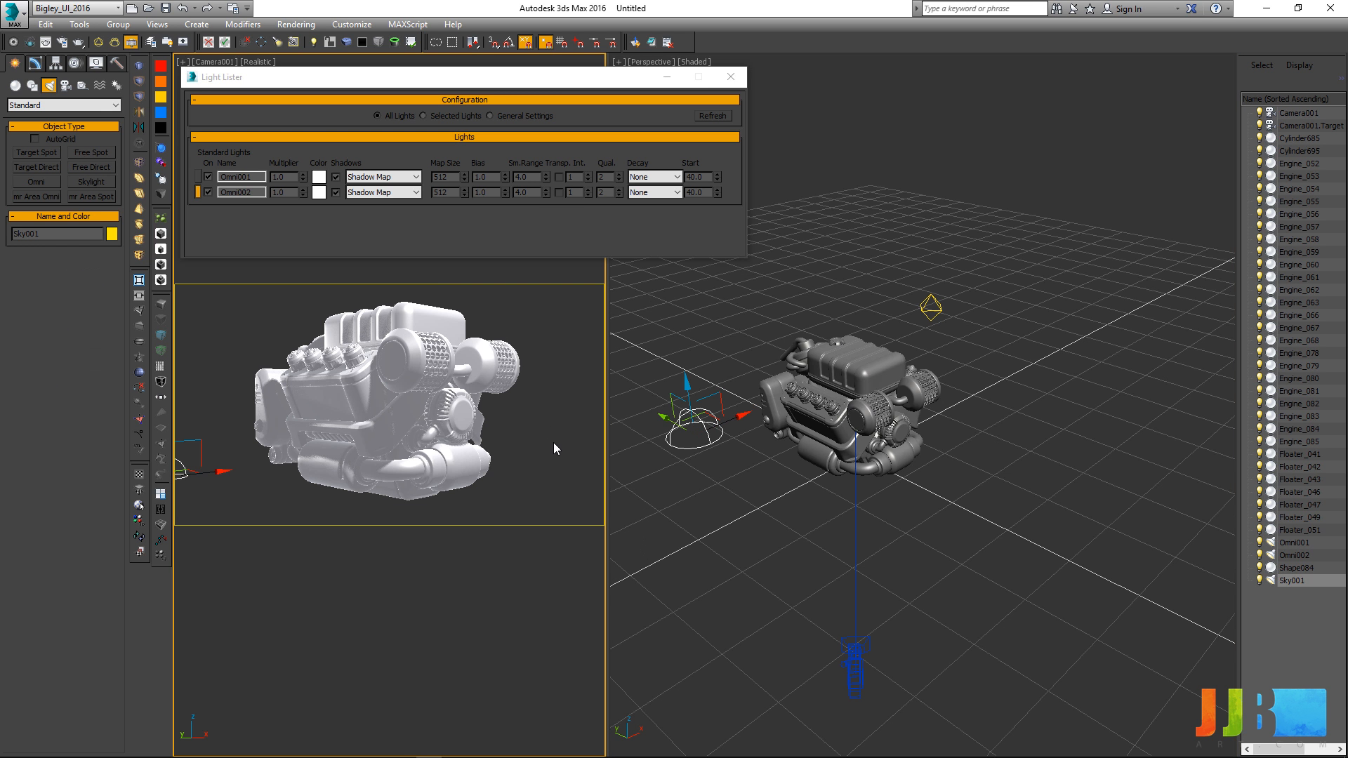
pyautogui.click(712, 116)
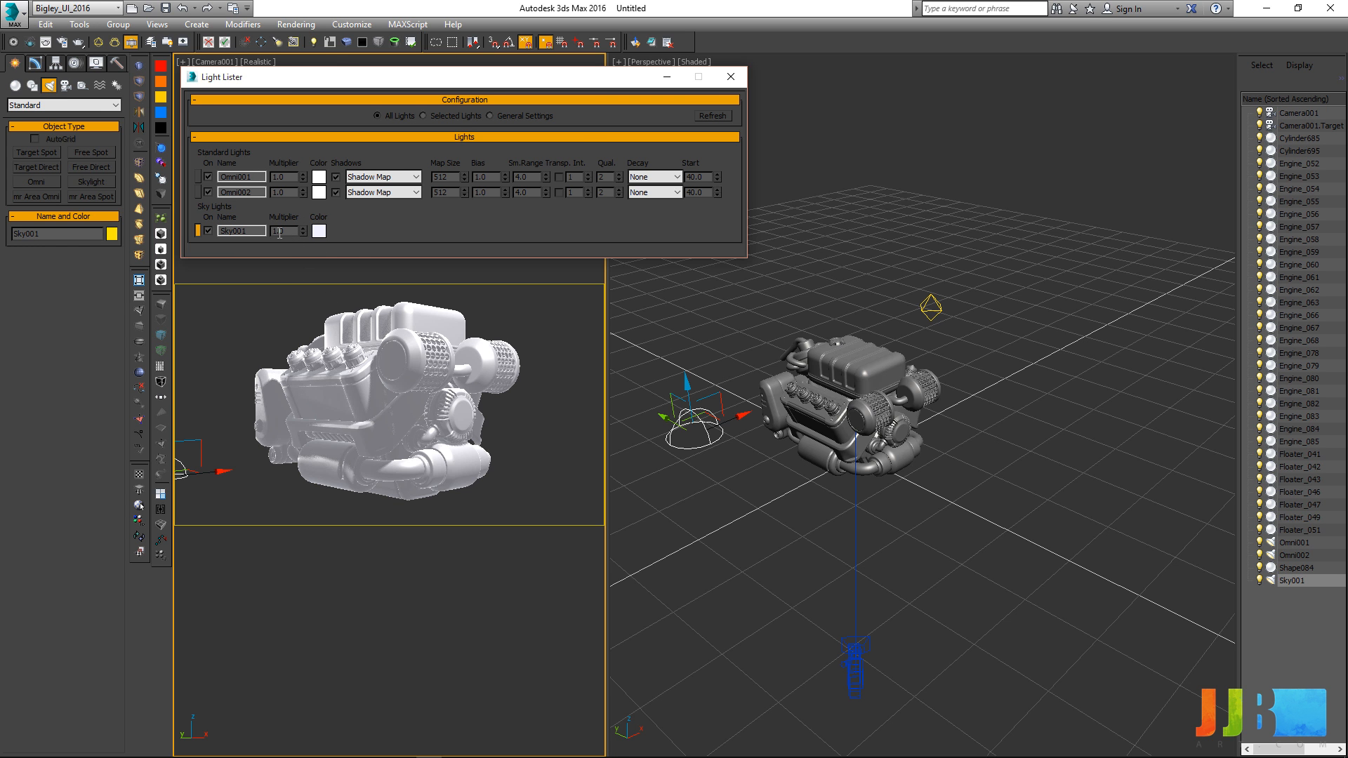
# Step: Set the skylight's color to pure white (255, 255, 255) and its multiplier to 0.9
pyautogui.click(318, 231)
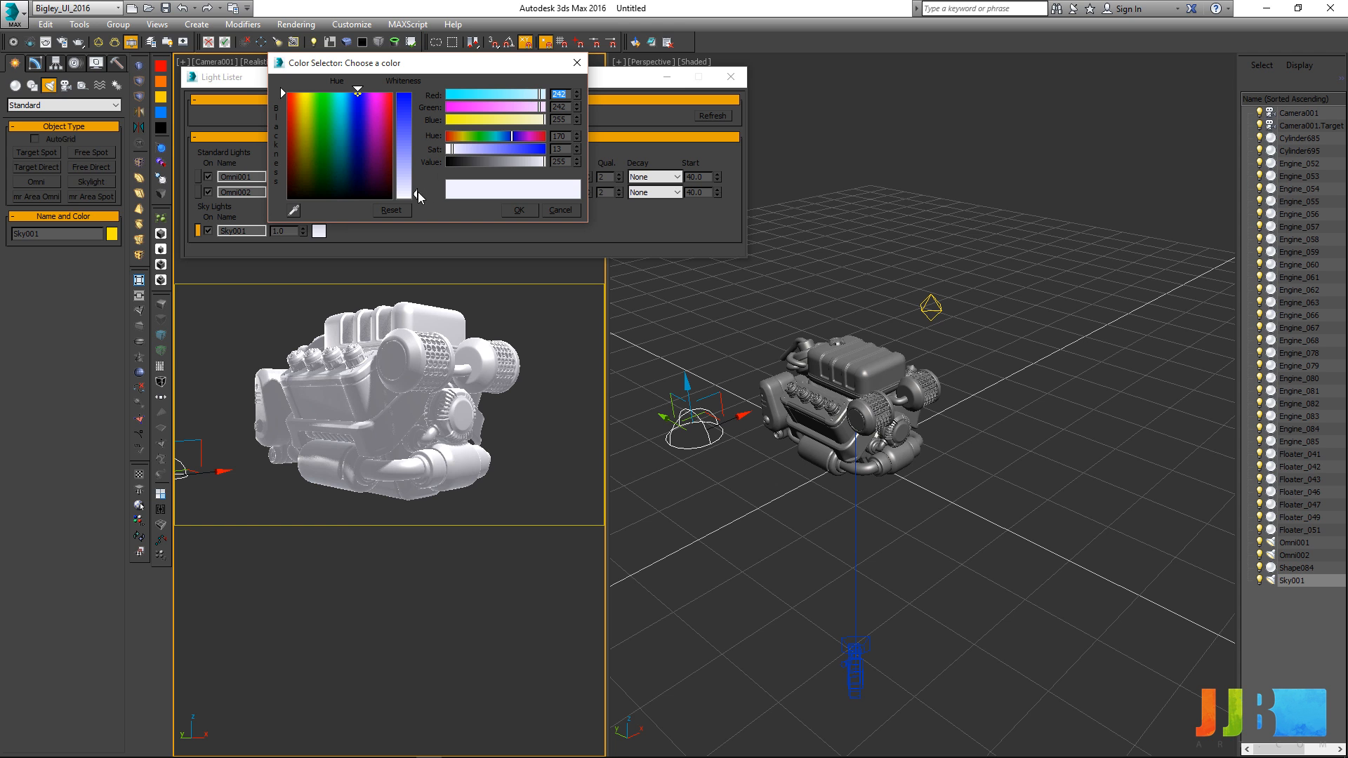
pyautogui.moveTo(414, 193); pyautogui.dragTo(415, 199)
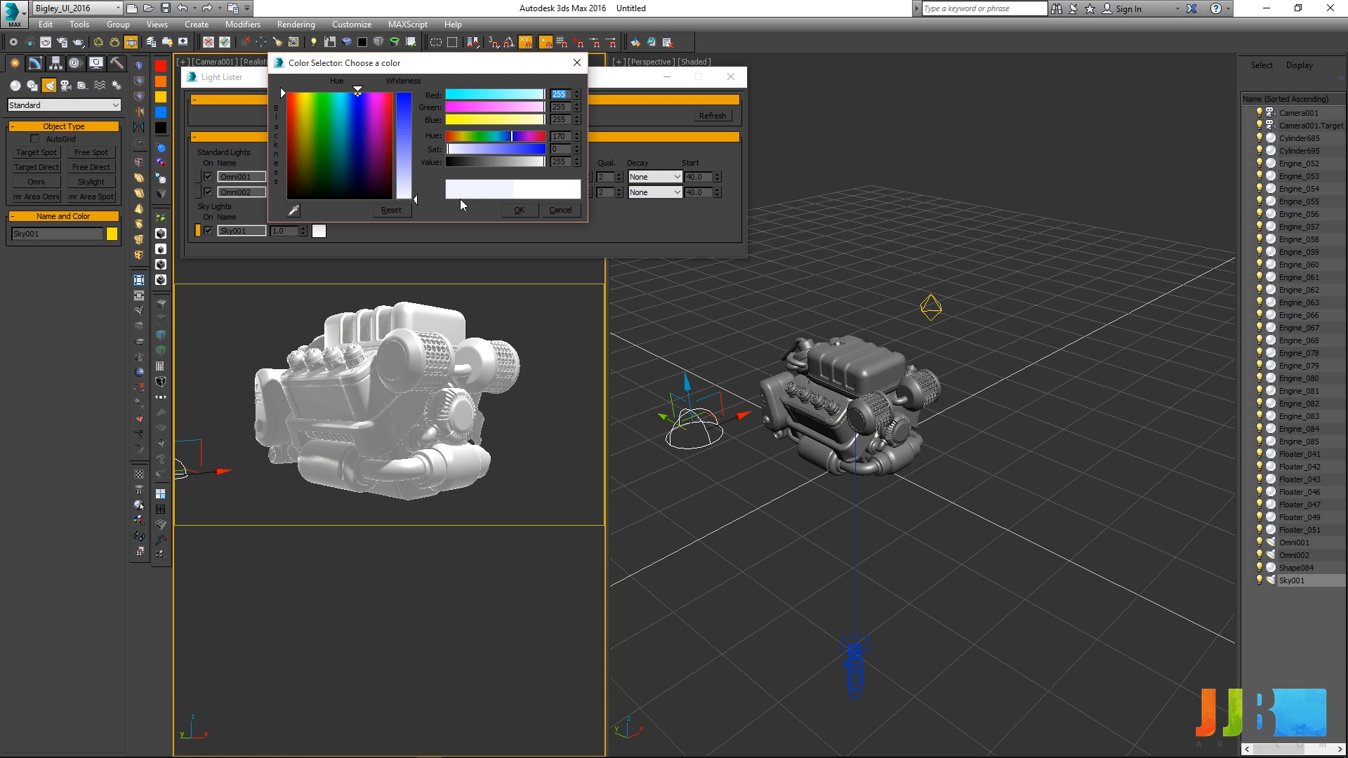
pyautogui.click(521, 211)
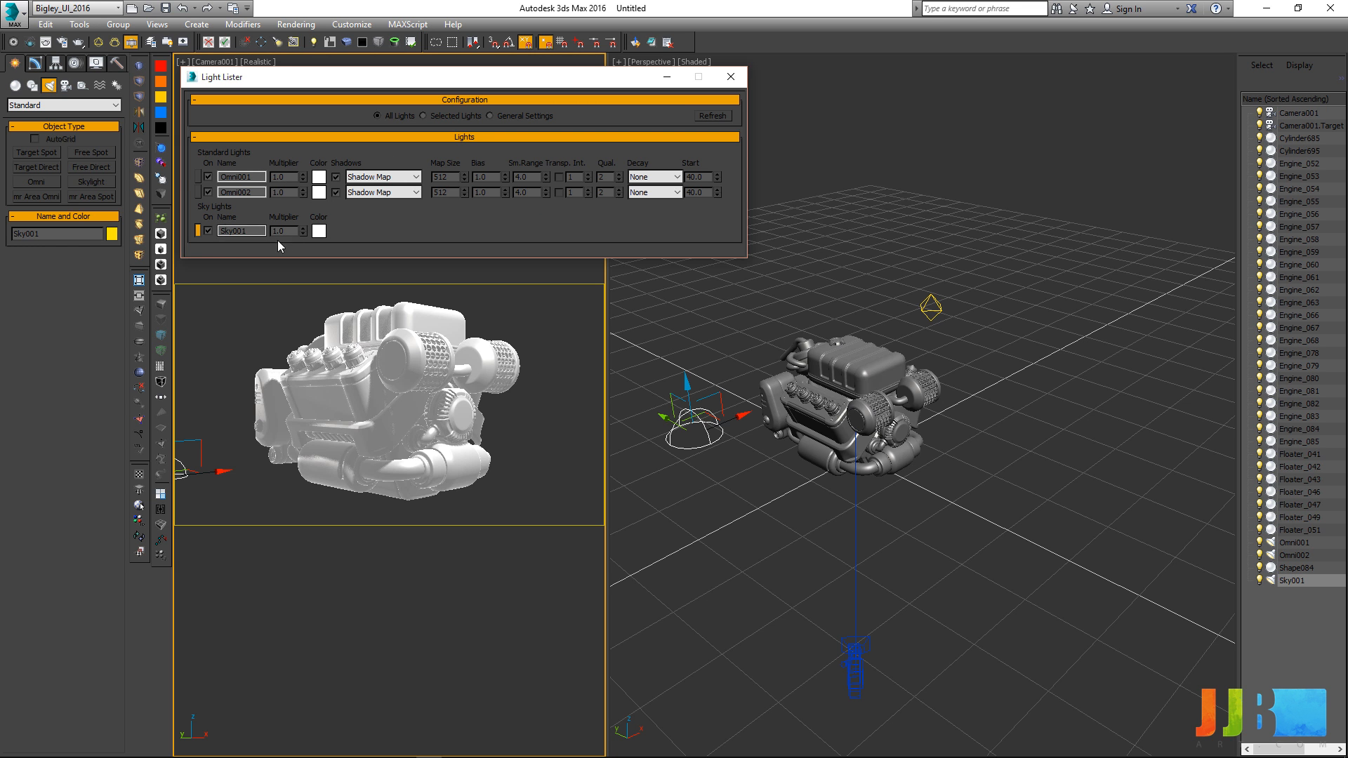
pyautogui.moveTo(293, 232); pyautogui.dragTo(235, 243)
pyautogui.write('.9')
pyautogui.press('Return')
# Step: Select the first omni light above the engine and reduce its multiplier to 0.5 and finally to 0.45
pyautogui.moveTo(292, 178); pyautogui.dragTo(193, 225)
pyautogui.click(938, 299)
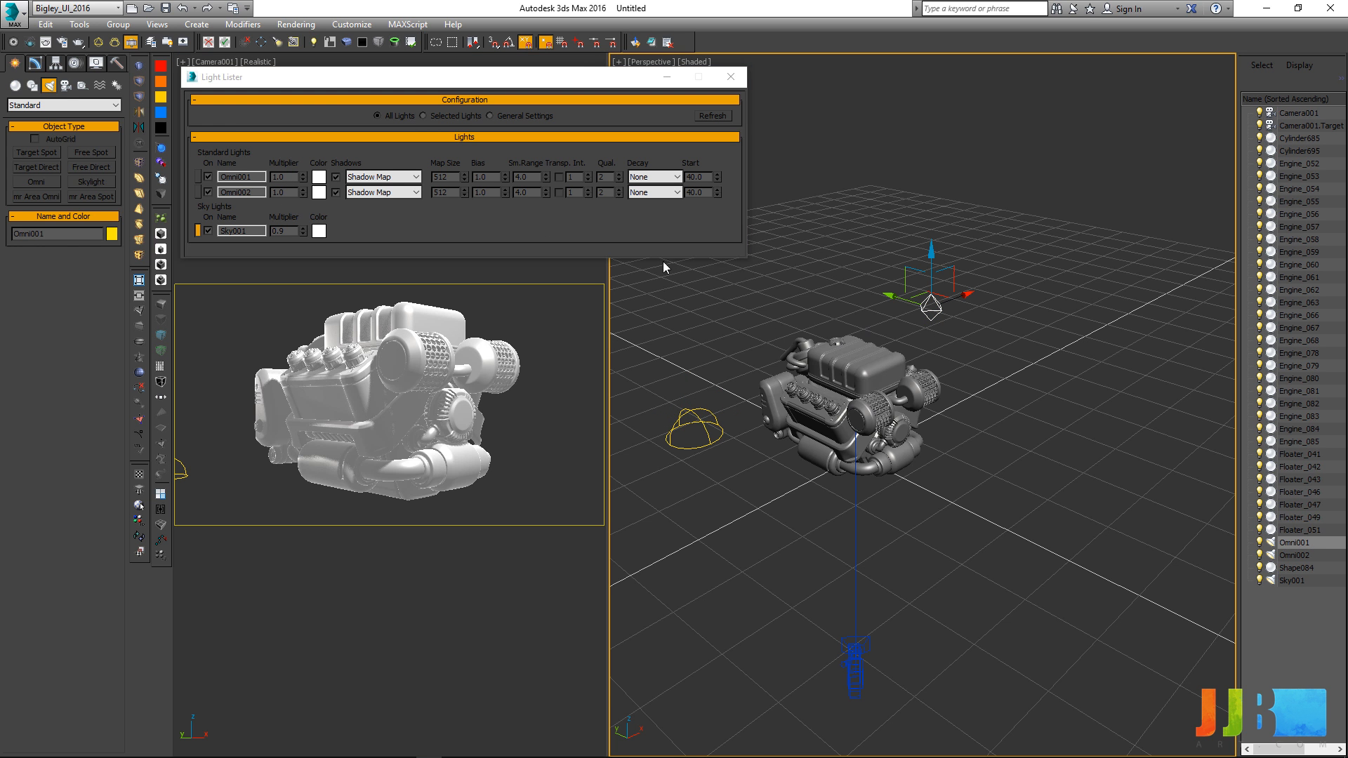
pyautogui.click(197, 177)
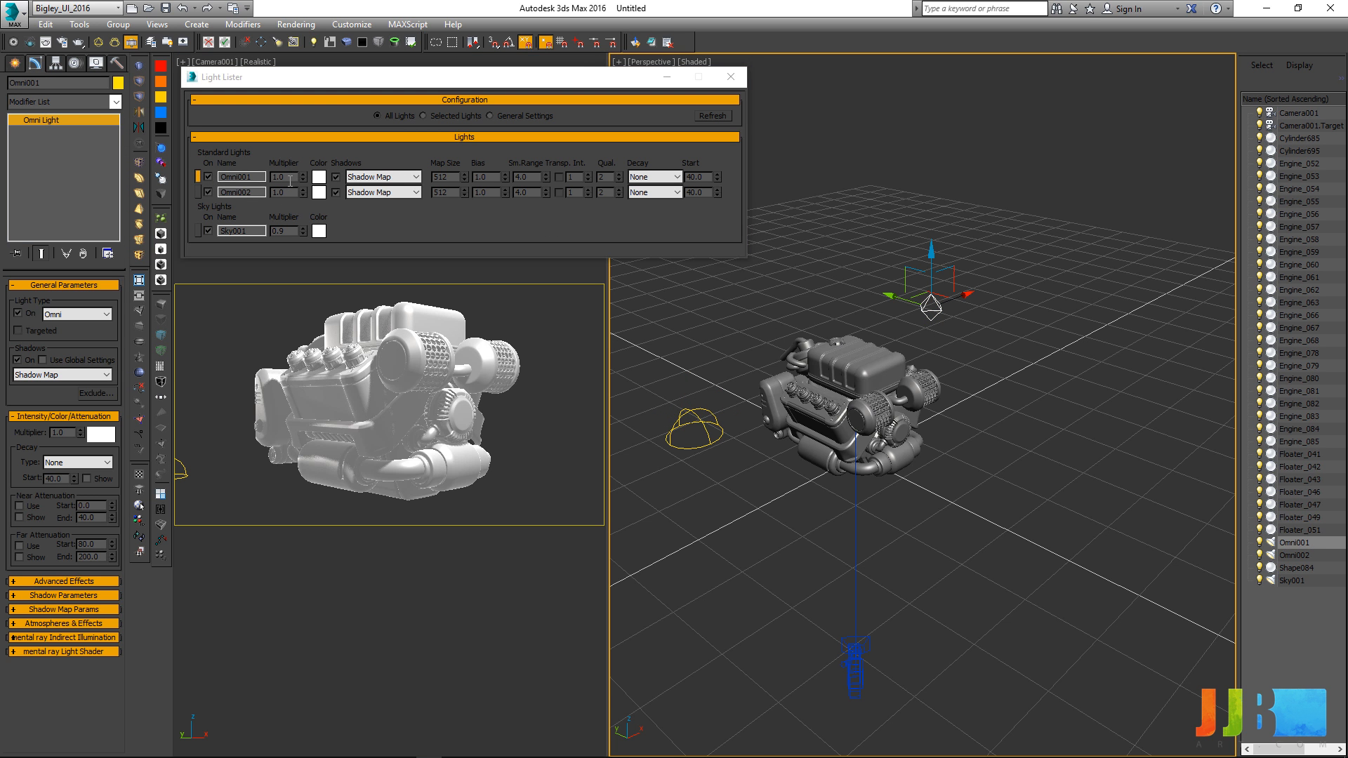
pyautogui.write('.5')
pyautogui.press('Return')
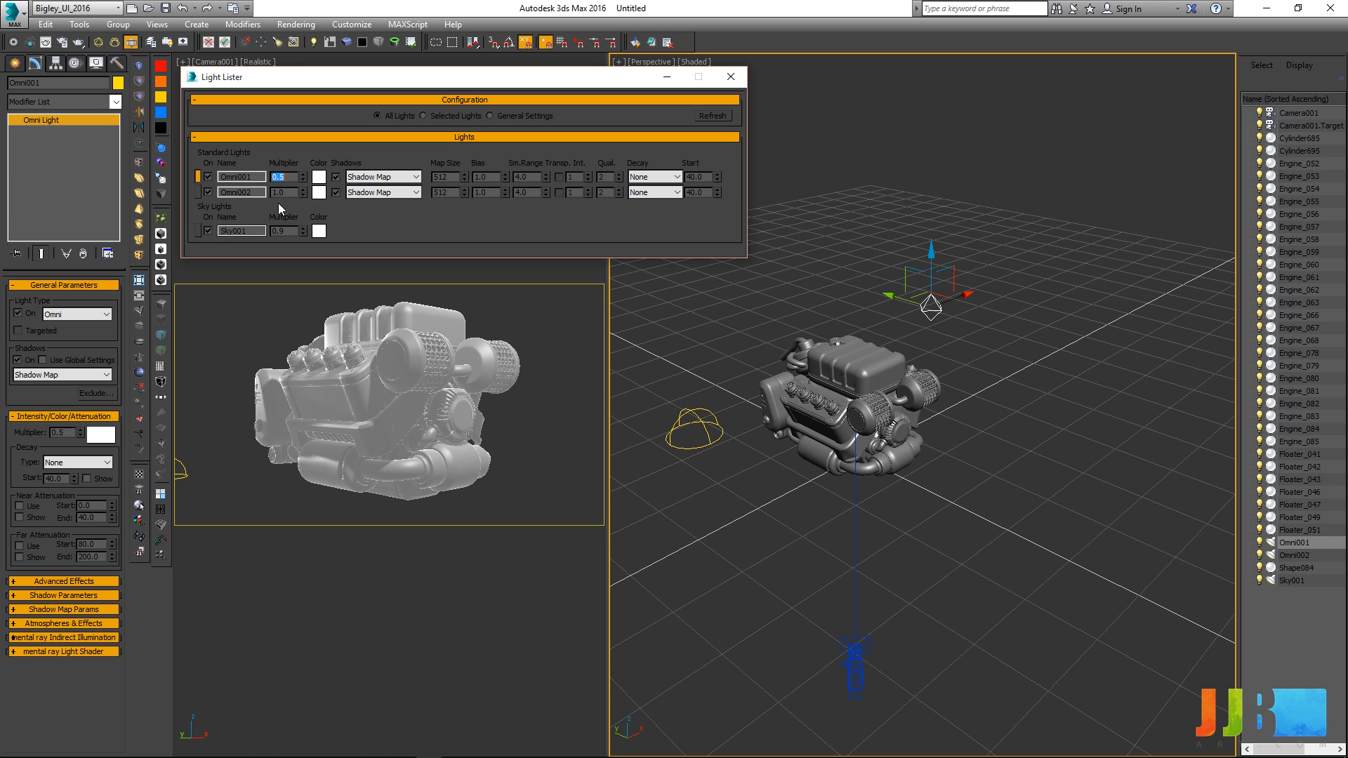
pyautogui.click(296, 191)
pyautogui.click(266, 177)
pyautogui.write('5')
pyautogui.press('Return')
# Step: Set the second omni light's multiplier to 0.6 and close the Light Lister
pyautogui.moveTo(301, 196); pyautogui.dragTo(301, 188)
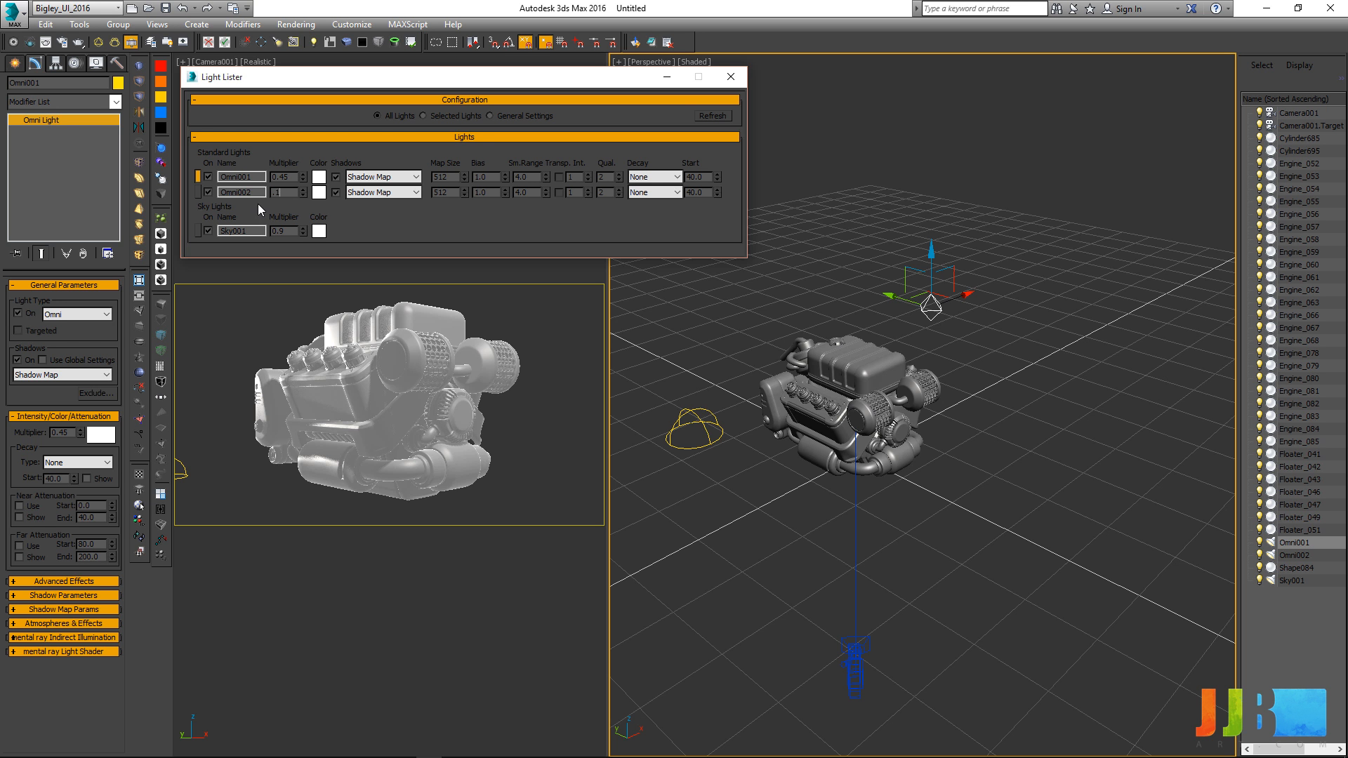
pyautogui.write('.6')
pyautogui.press('Return')
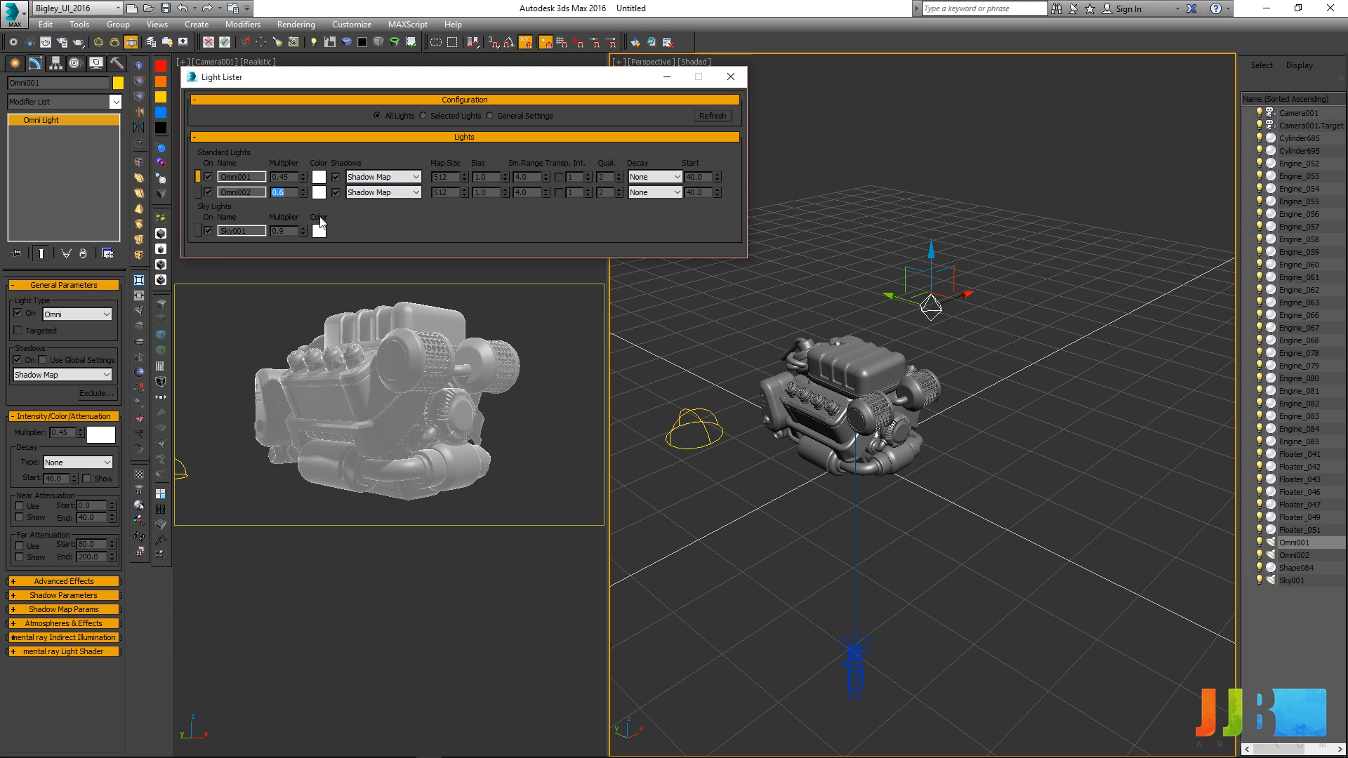
pyautogui.click(730, 78)
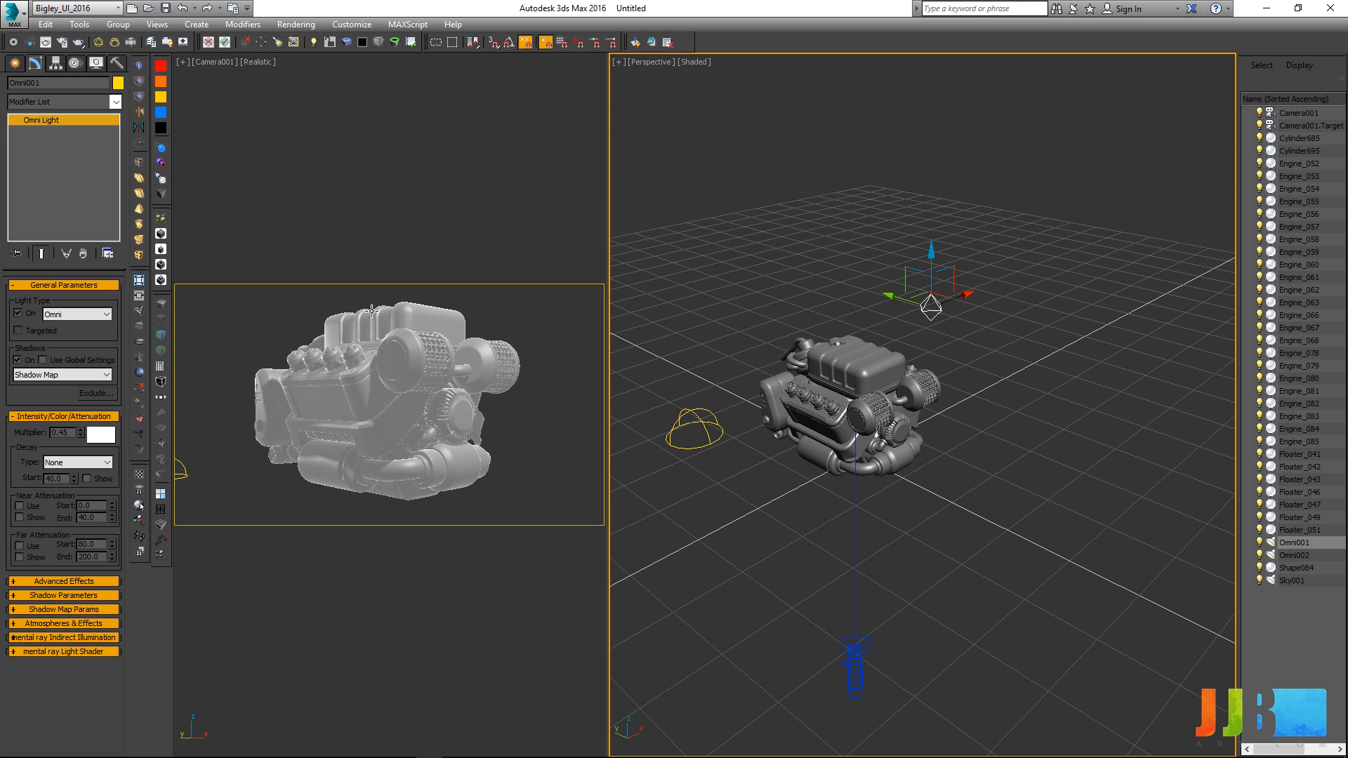
# Step: Open Render Setup for the camera view and choose Light Tracer as the advanced lighting plug-in
pyautogui.rightClick(394, 146)
pyautogui.press('F10')
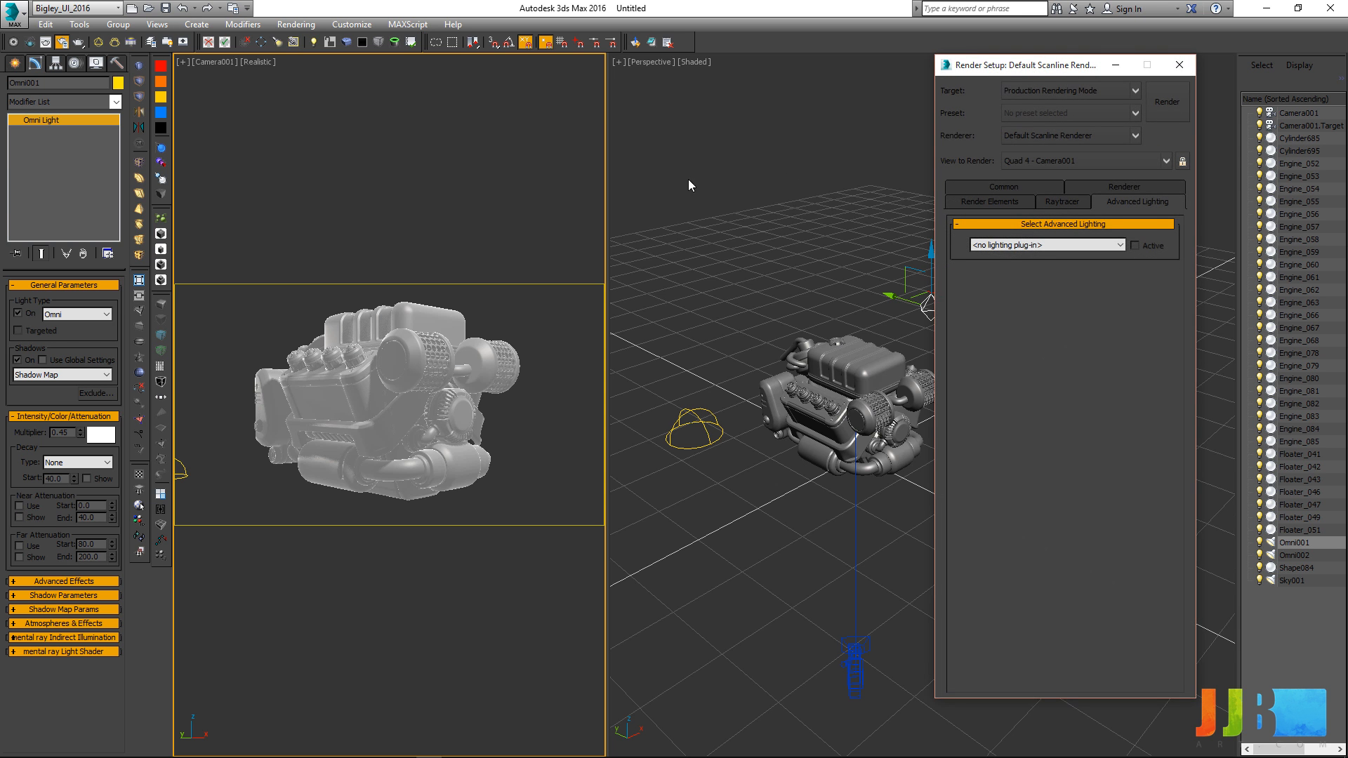
pyautogui.moveTo(1020, 73); pyautogui.dragTo(429, 196)
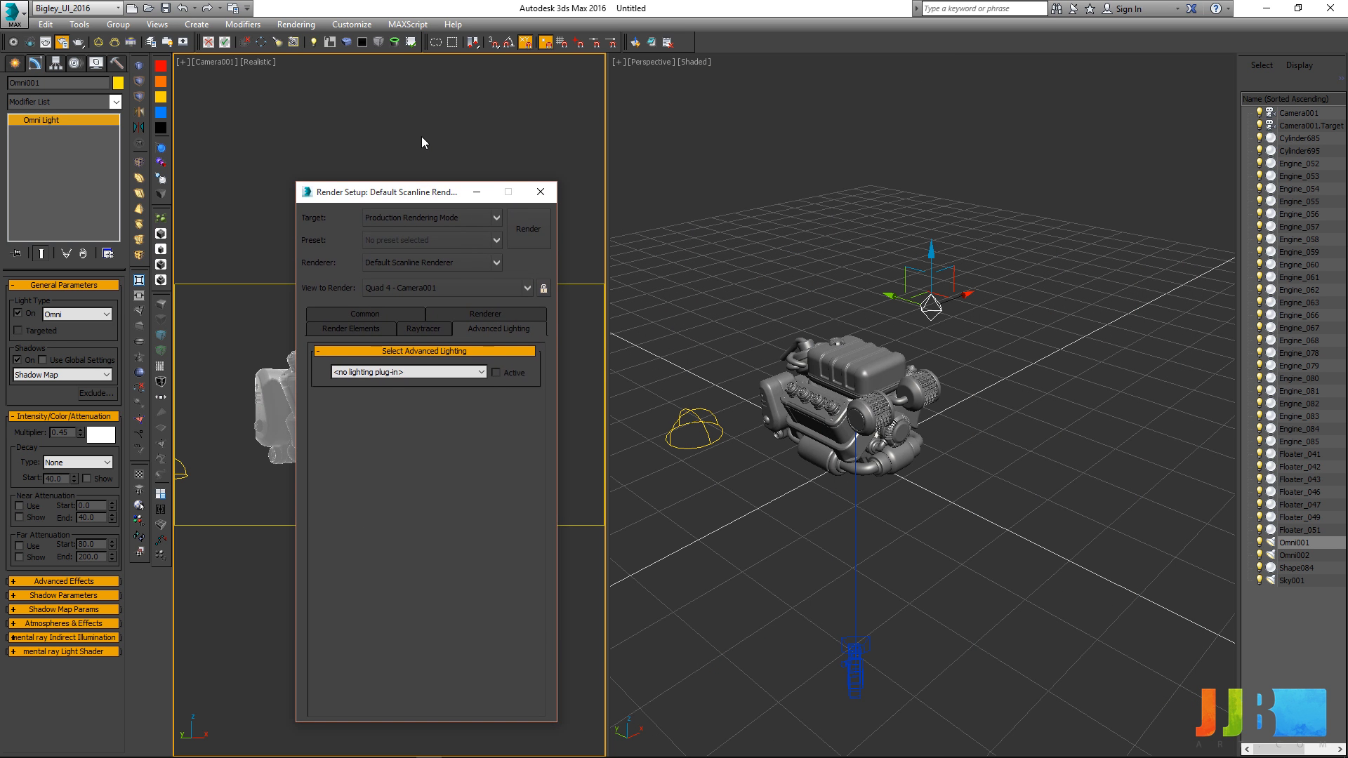
pyautogui.click(439, 372)
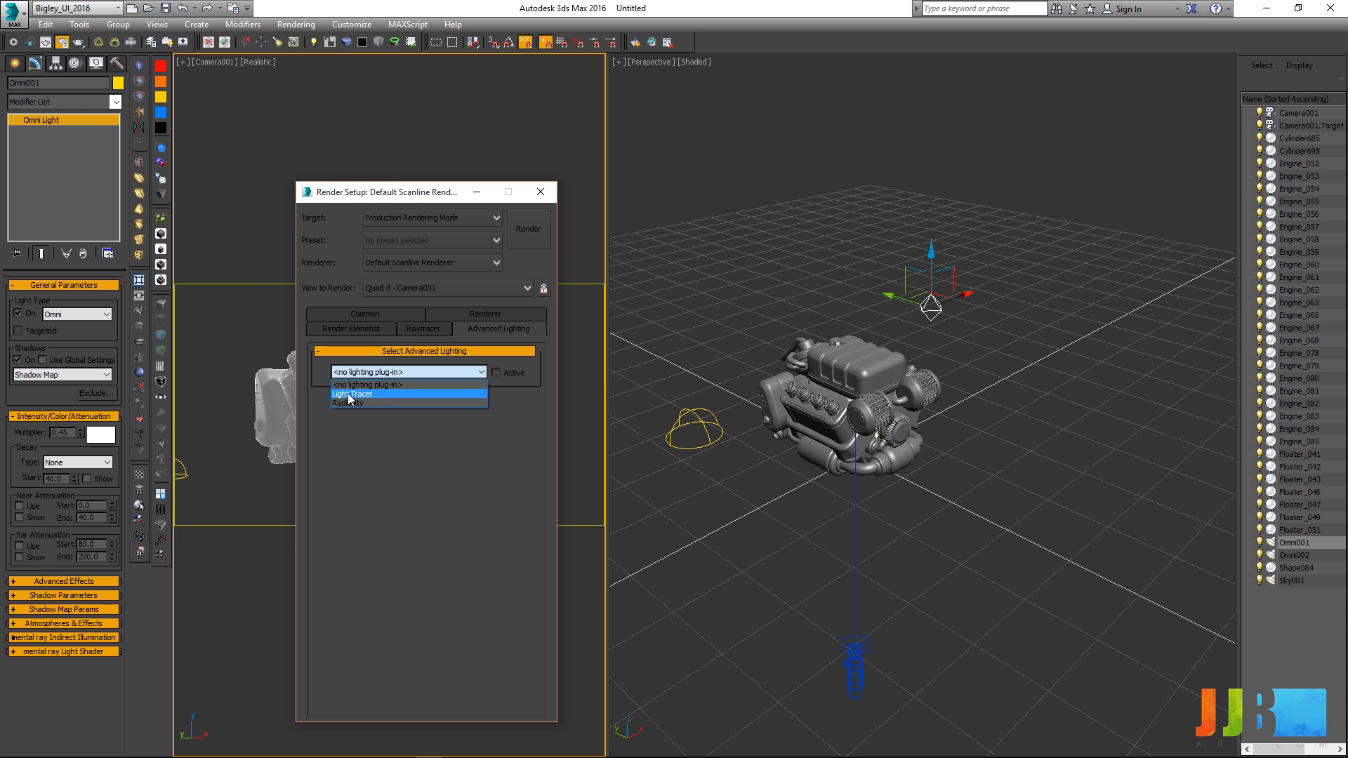
pyautogui.click(348, 395)
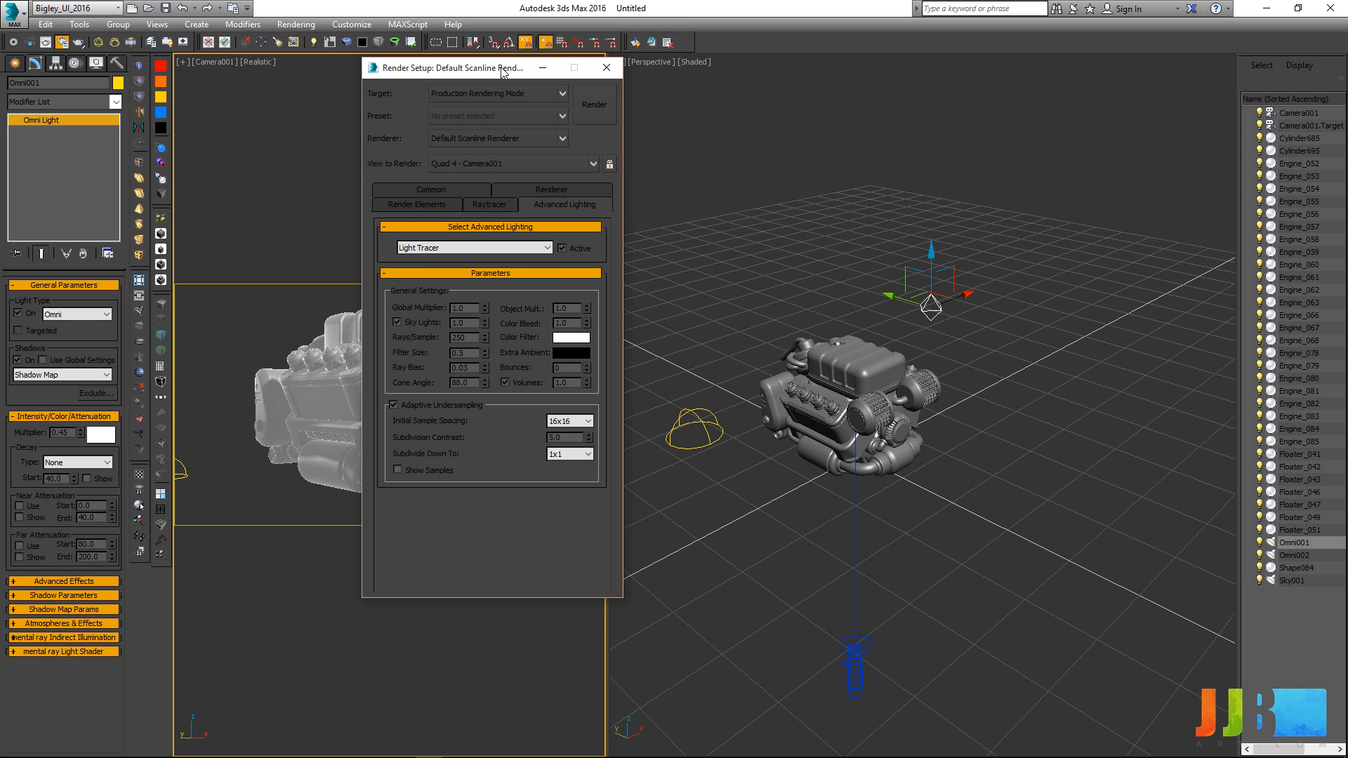
pyautogui.moveTo(507, 56); pyautogui.dragTo(586, 70)
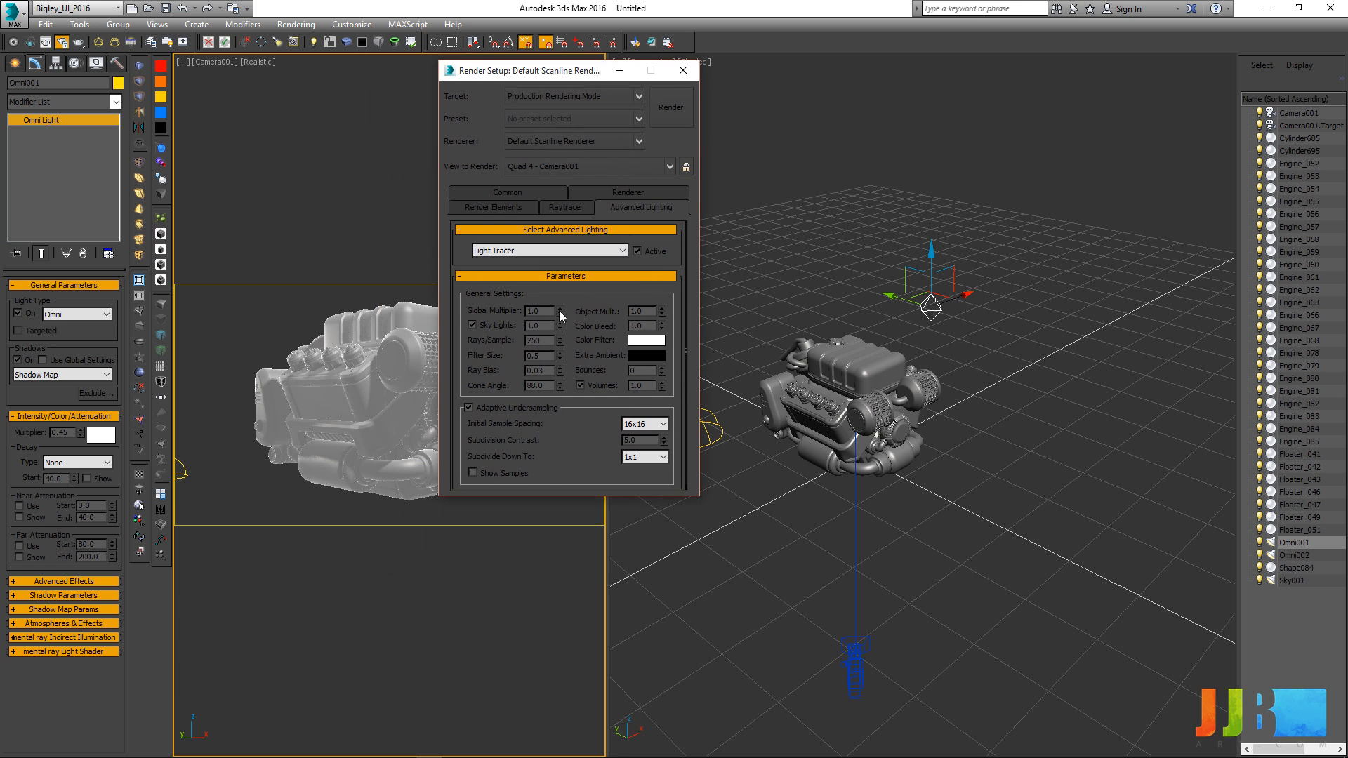
# Step: Set the Light Tracer's rays per sample to 75 and render the camera view
pyautogui.doubleClick(537, 344)
pyautogui.write('75')
pyautogui.press('Return')
pyautogui.click(77, 44)
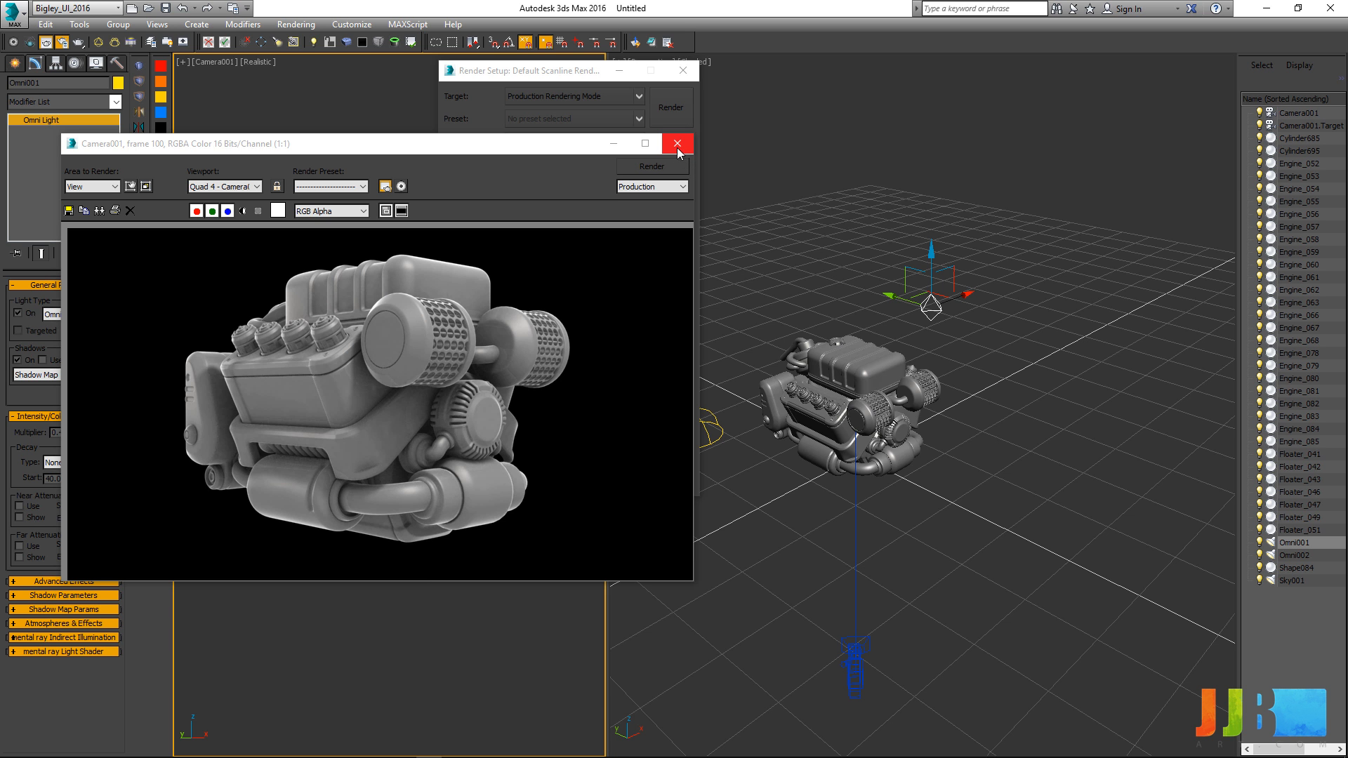
# Step: Set the environment background color to dark gray with RGB values of 34, and close the render and environment windows
pyautogui.moveTo(557, 143); pyautogui.dragTo(564, 260)
pyautogui.click(336, 217)
pyautogui.press('8')
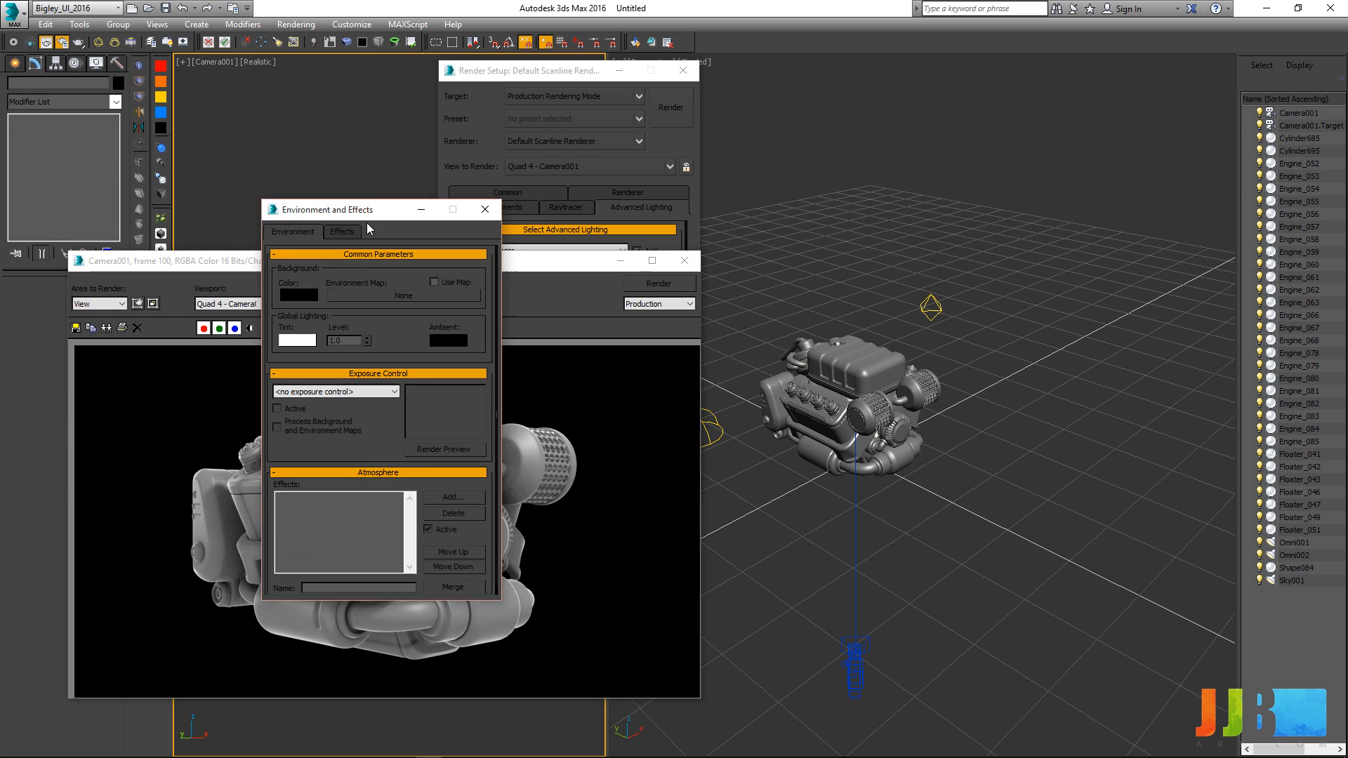
pyautogui.moveTo(376, 209); pyautogui.dragTo(547, 172)
pyautogui.click(467, 257)
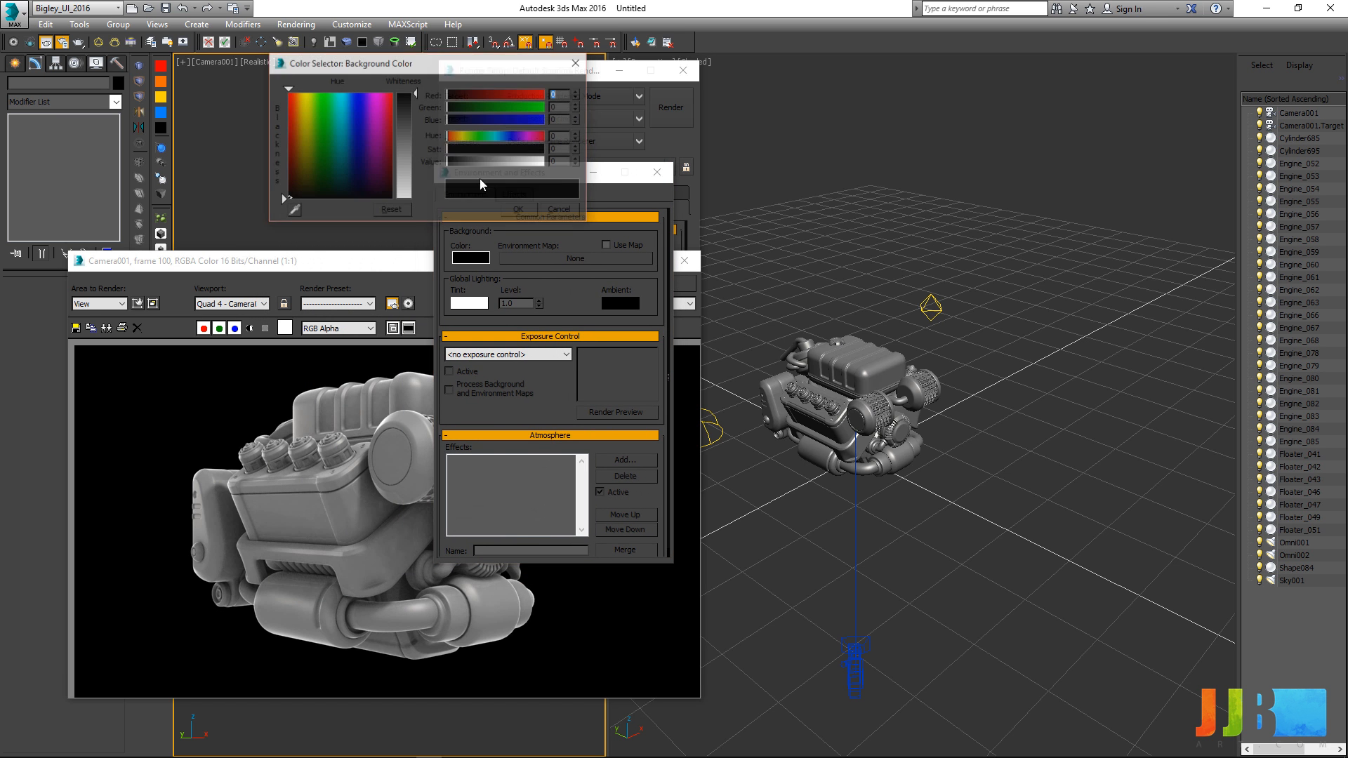
pyautogui.moveTo(416, 94); pyautogui.dragTo(416, 113)
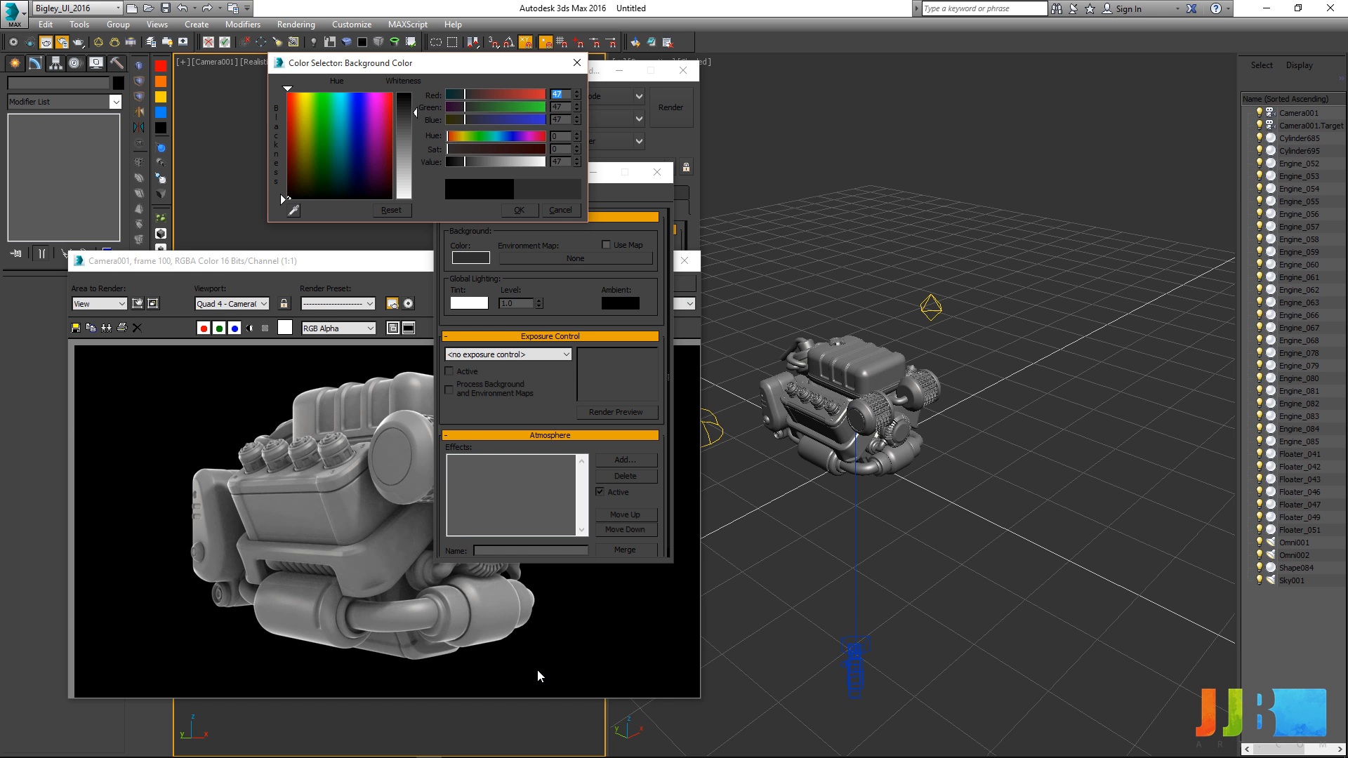
pyautogui.write('44')
pyautogui.press('Return')
pyautogui.moveTo(415, 111); pyautogui.dragTo(415, 106)
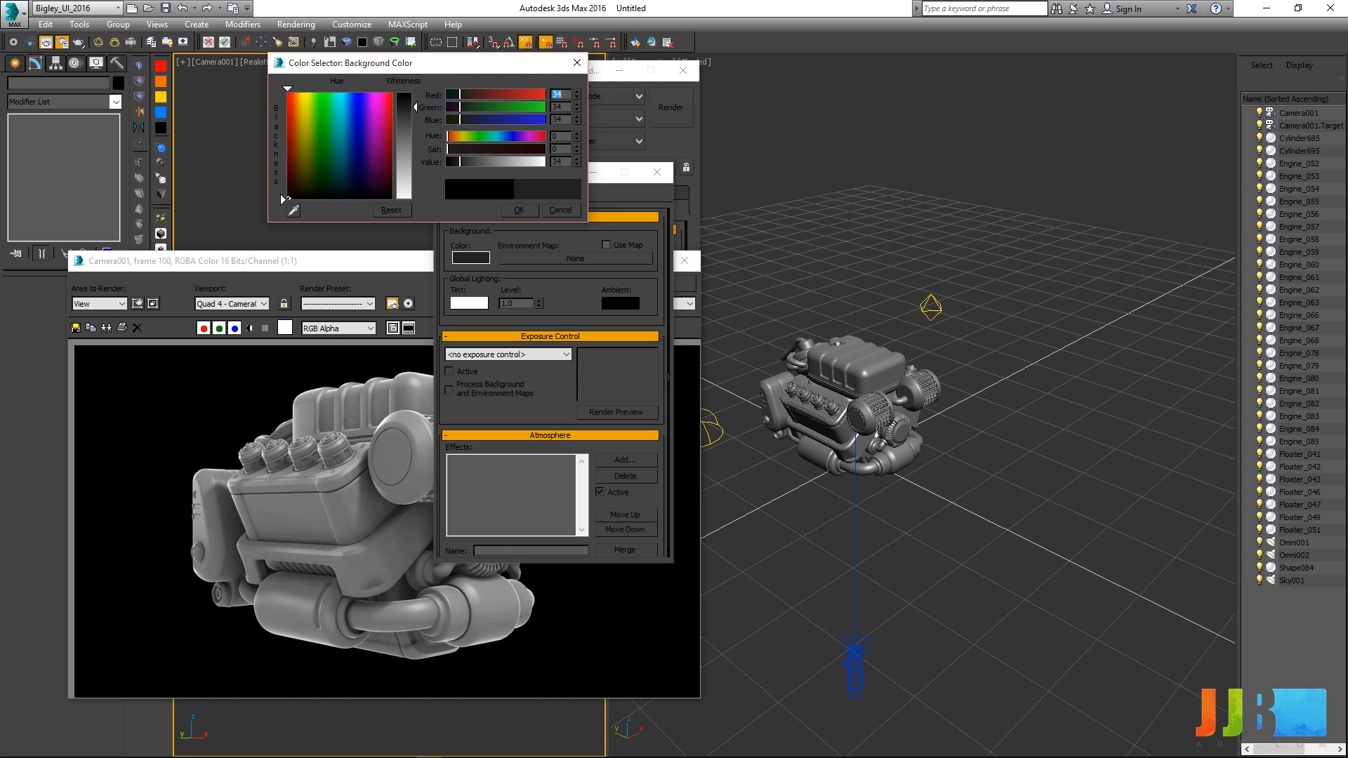
pyautogui.click(518, 210)
pyautogui.moveTo(372, 261); pyautogui.dragTo(336, 233)
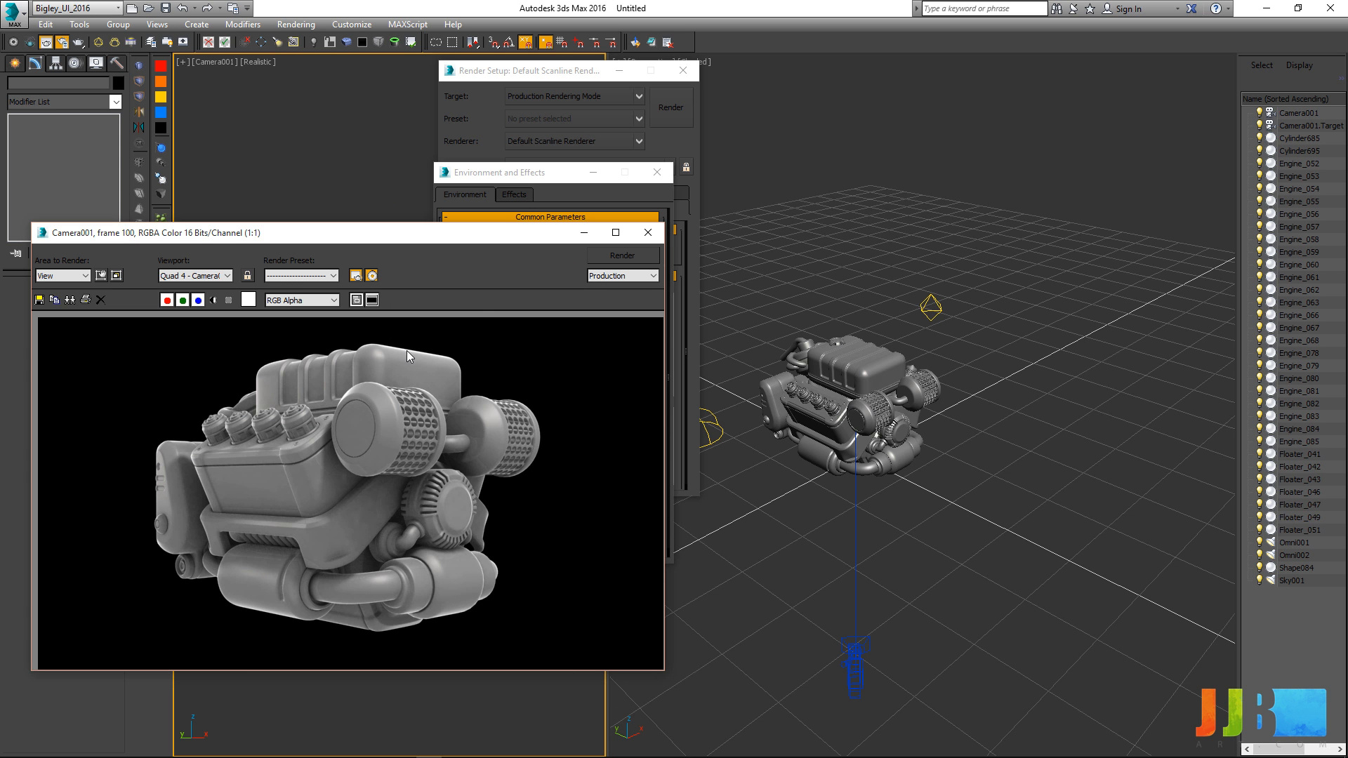
pyautogui.click(647, 232)
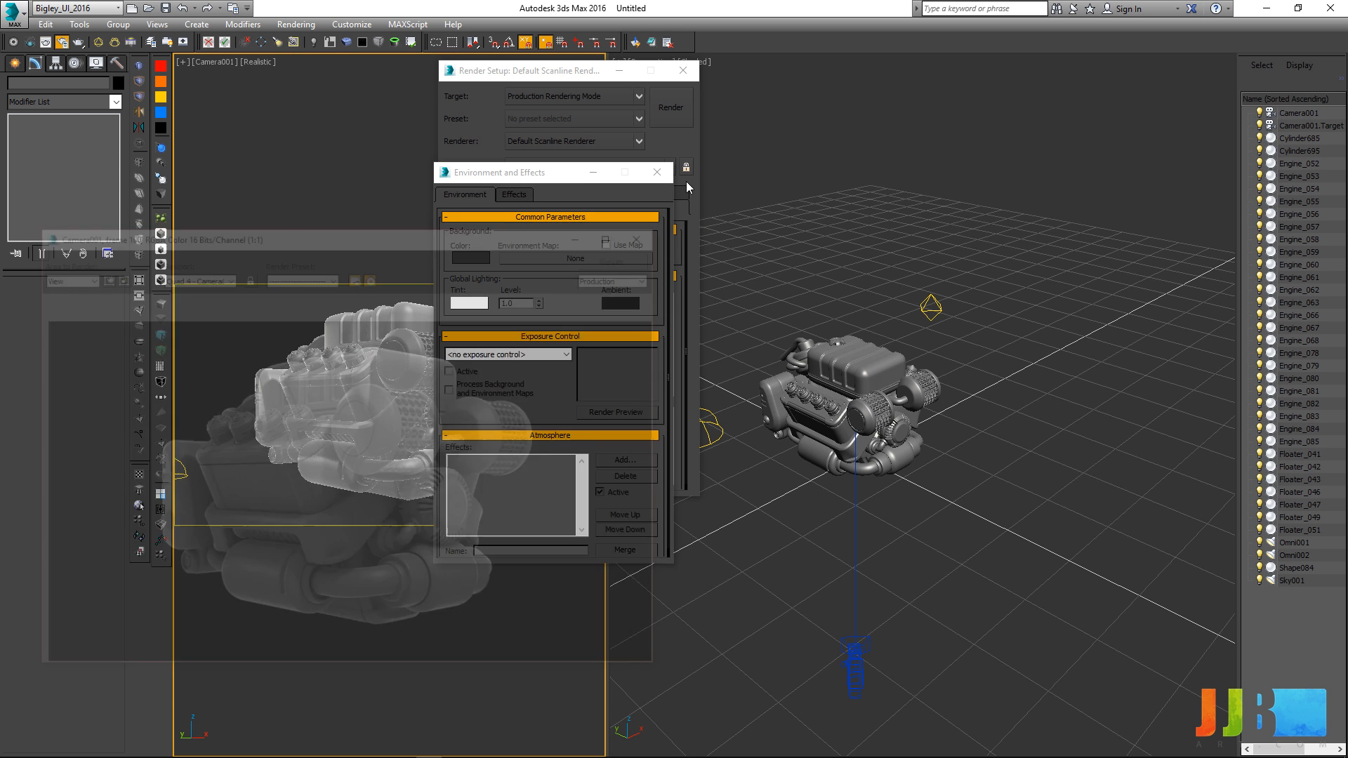
pyautogui.click(657, 173)
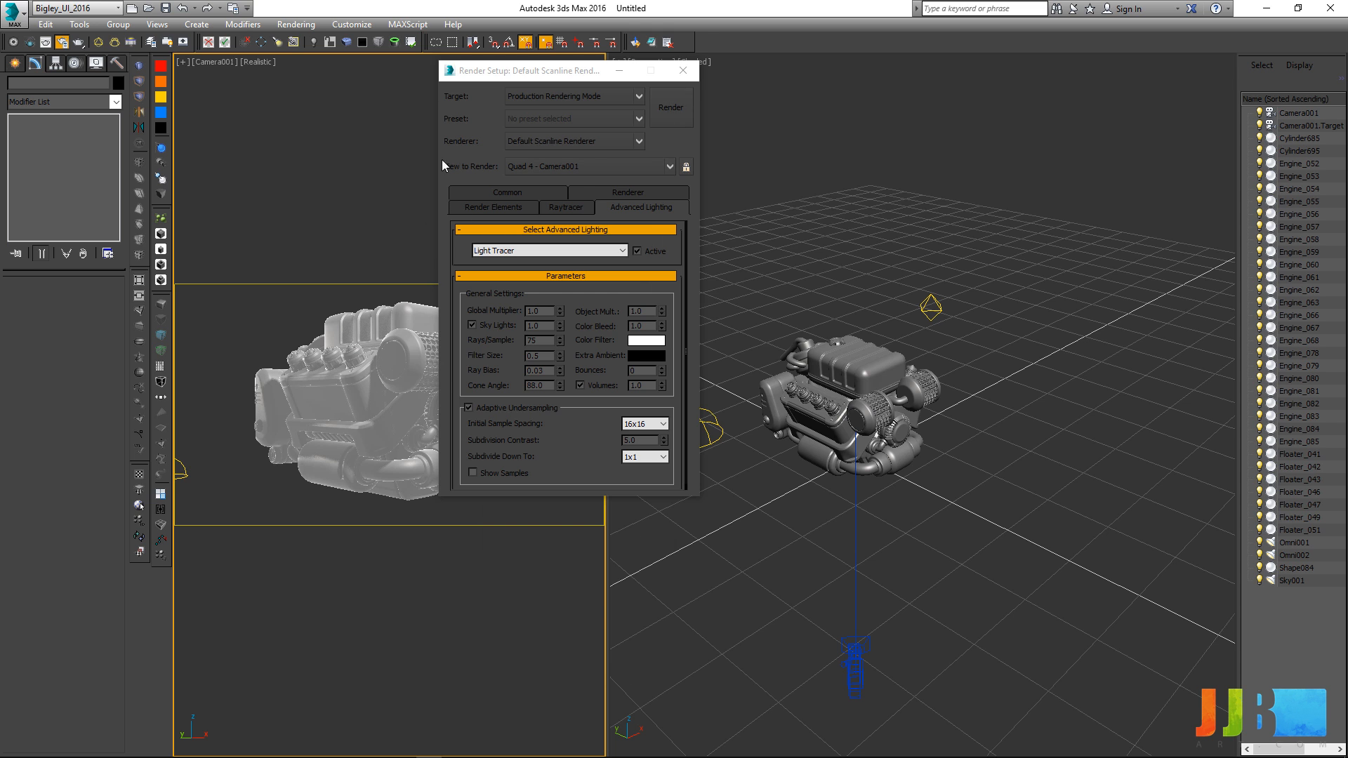
# Step: Set the Light Tracer's rays per sample to 250 and close Render Setup
pyautogui.click(546, 341)
pyautogui.write('250')
pyautogui.press('Return')
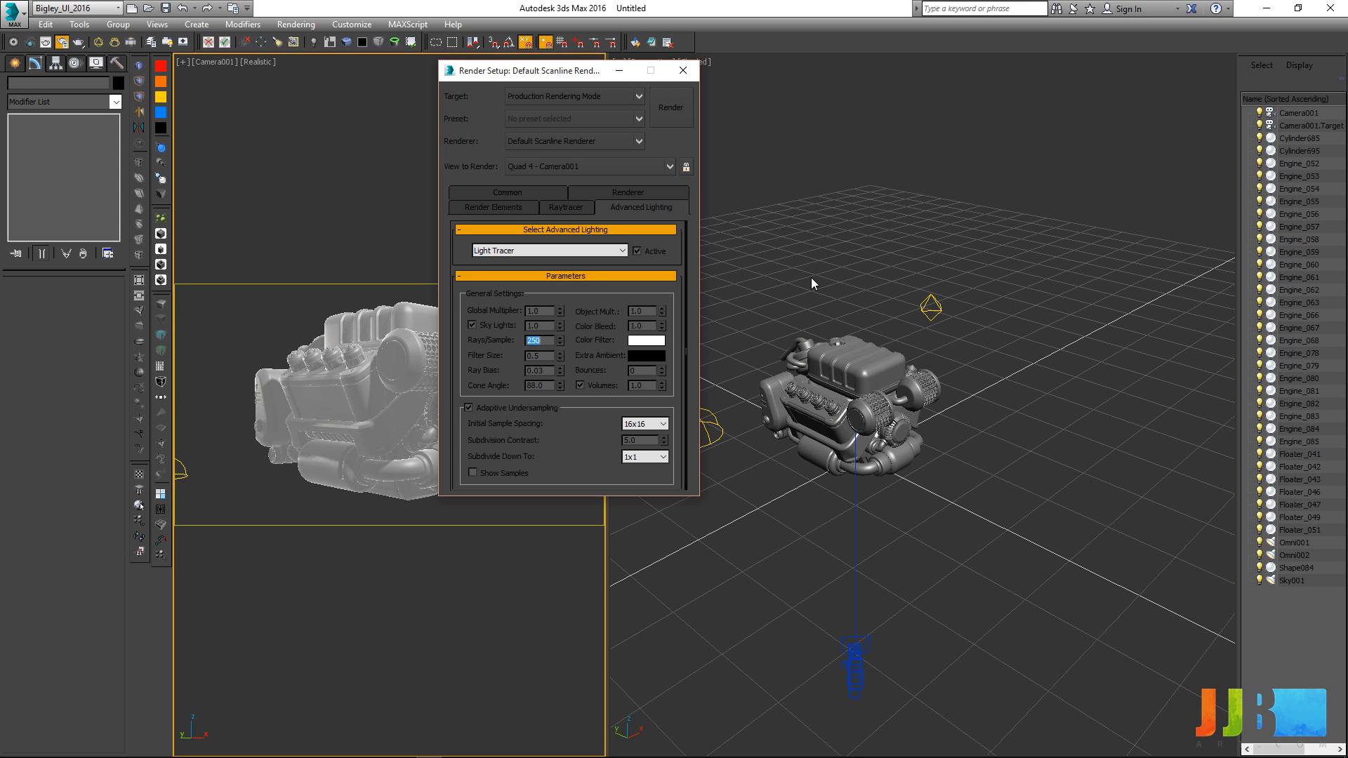
pyautogui.click(682, 71)
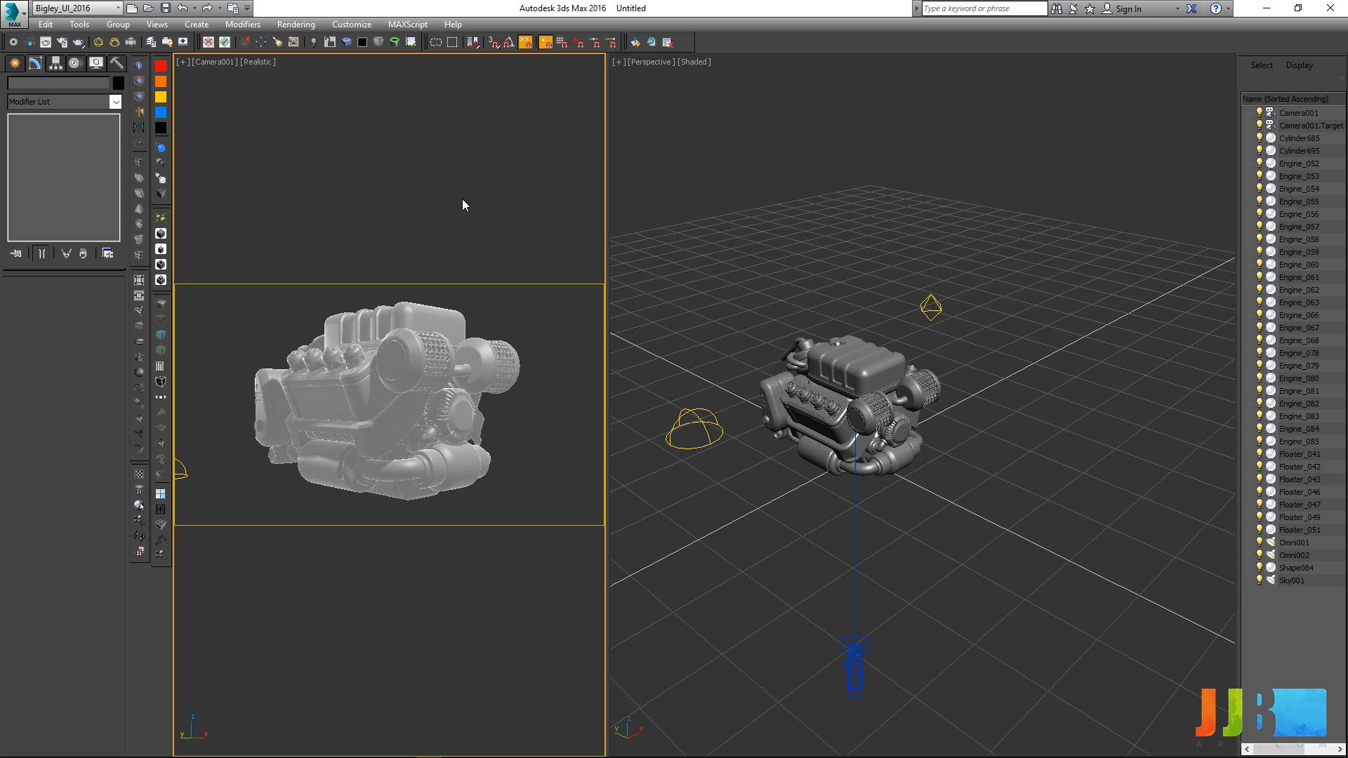
# Step: Reopen Render Setup and set the Light Tracer's rays per sample to 450 and its bounces to 1
pyautogui.press('F10')
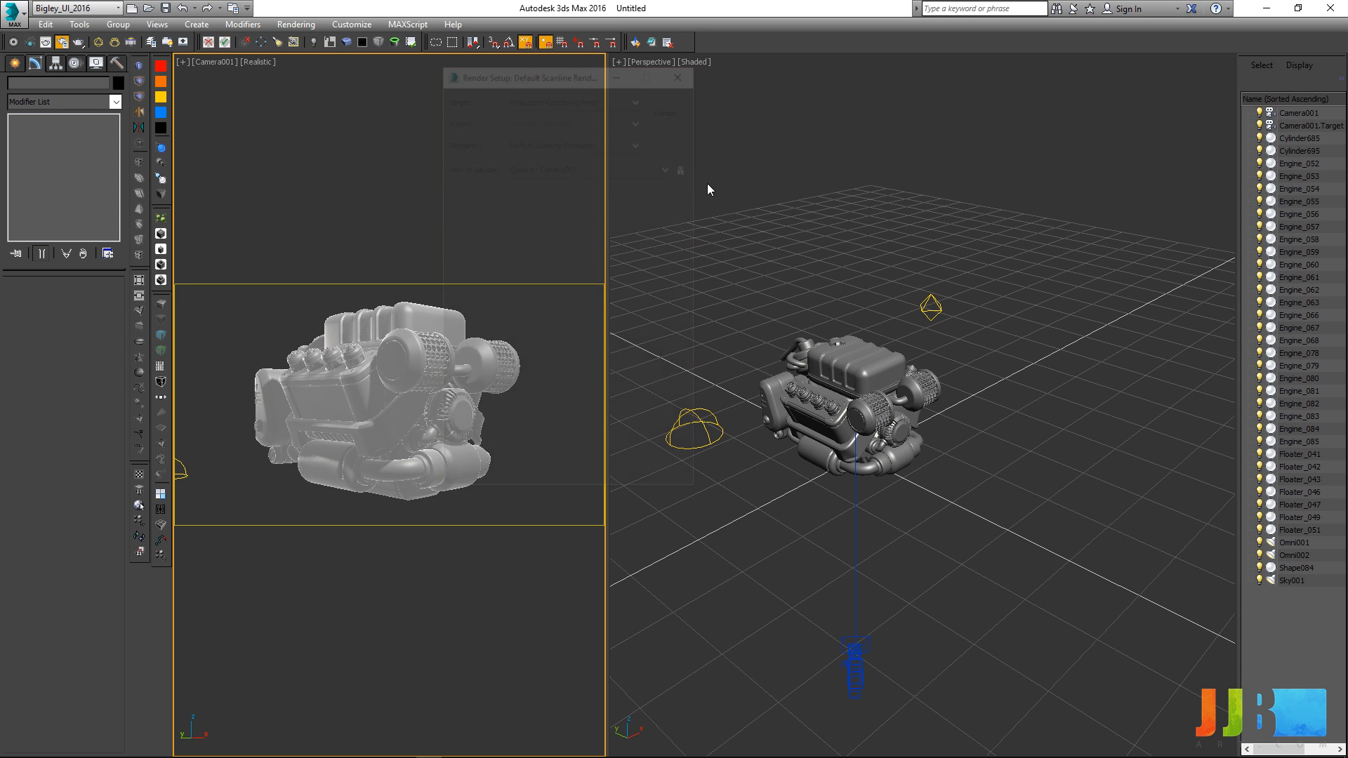
pyautogui.write('450')
pyautogui.press('Return')
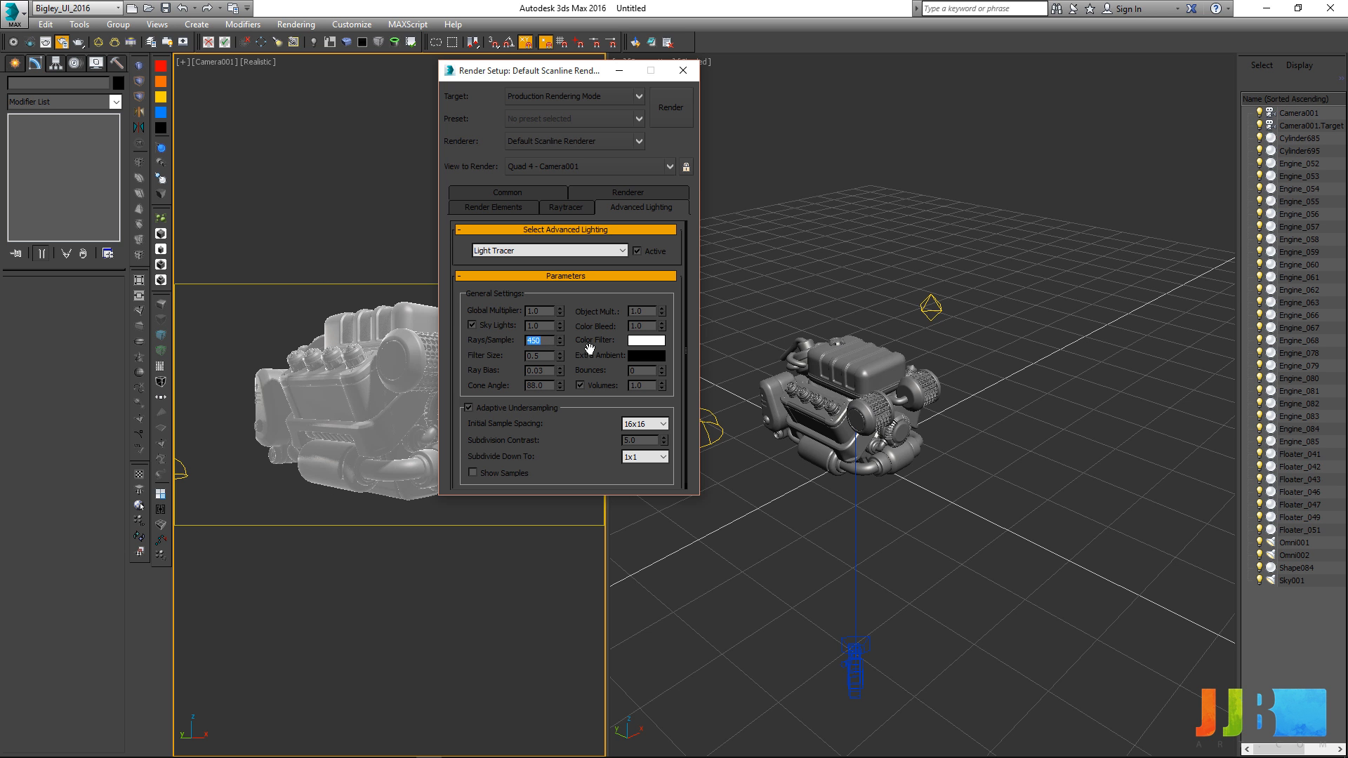
pyautogui.doubleClick(641, 370)
pyautogui.write('1')
pyautogui.press('Return')
# Step: Set the adaptive undersampling's initial sample spacing to 8x8 and close Render Setup
pyautogui.click(652, 424)
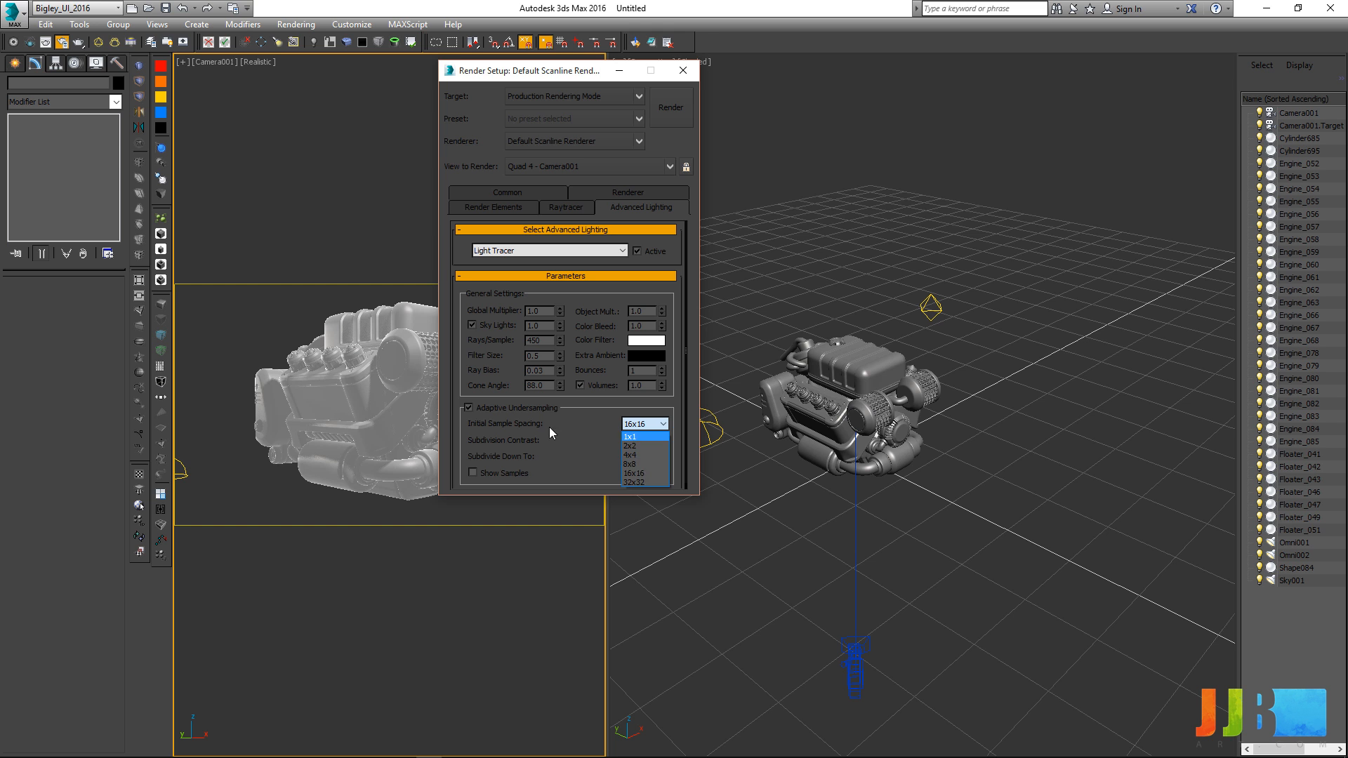
pyautogui.click(635, 464)
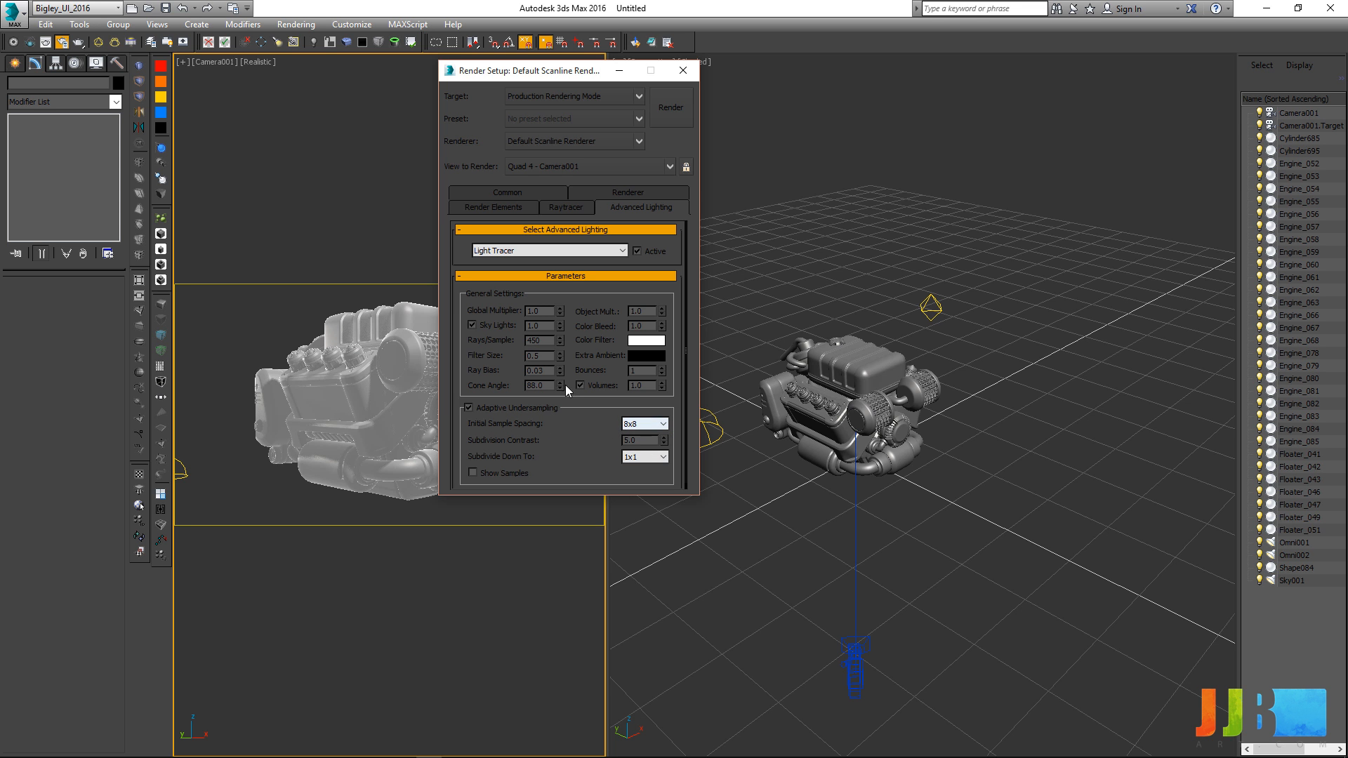
pyautogui.click(525, 205)
pyautogui.click(682, 71)
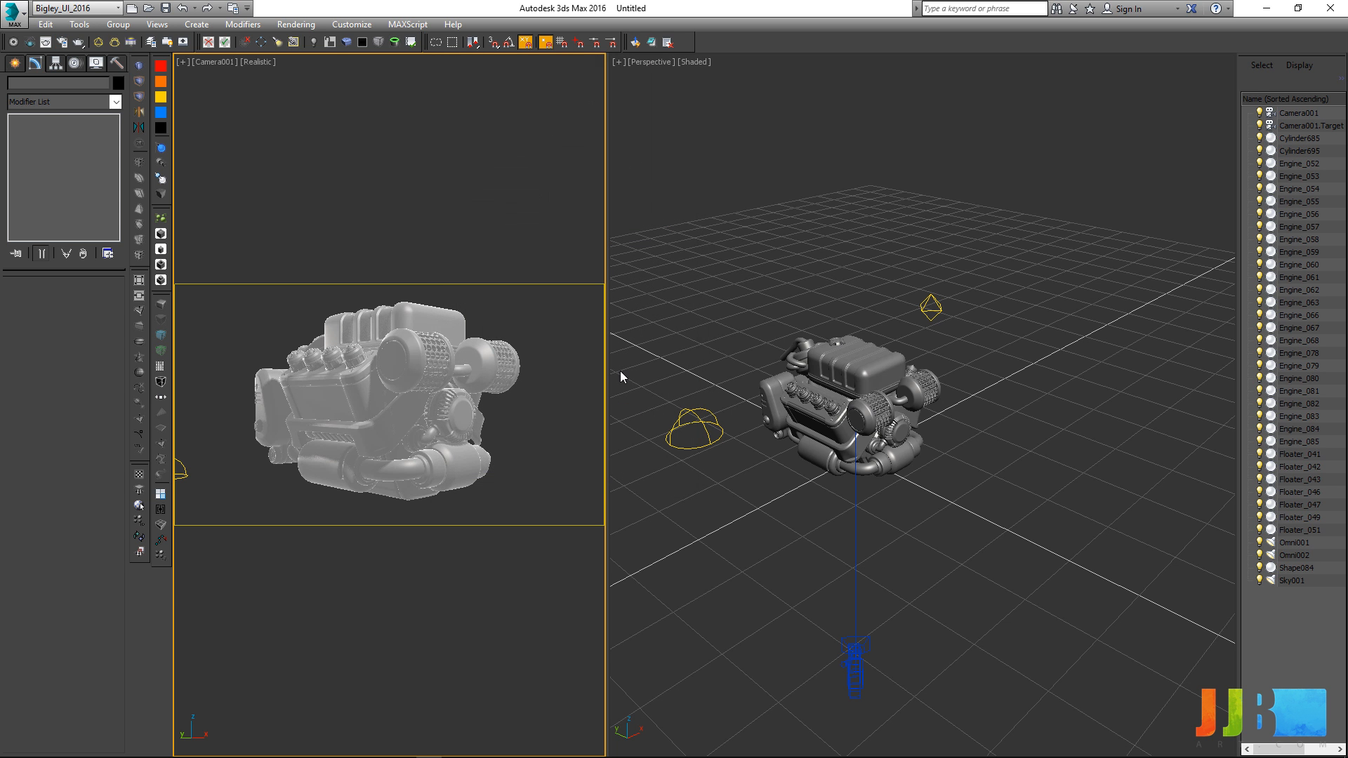
# Step: Open the engine's material in the Material Editor and darken its ambient color to gray with RGB values of 86
pyautogui.click(45, 42)
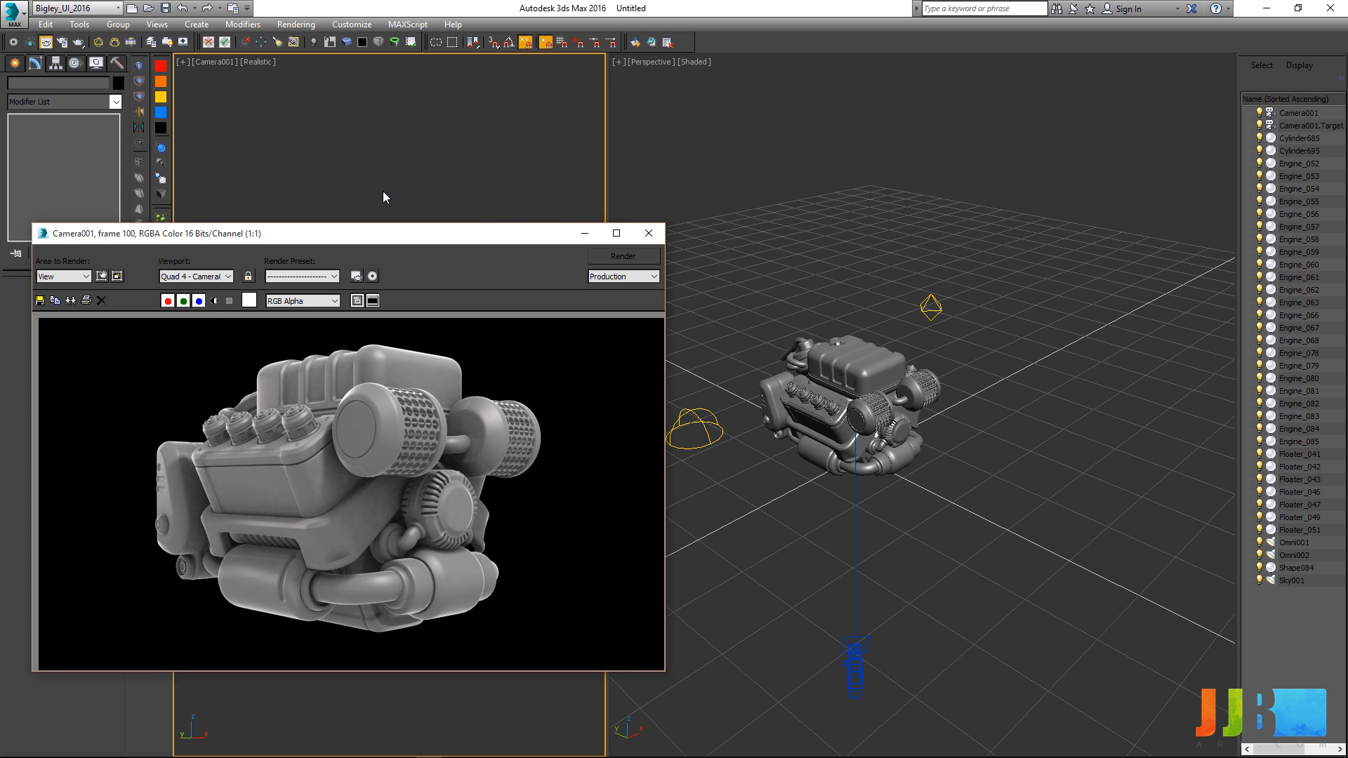
pyautogui.click(573, 242)
pyautogui.press('m')
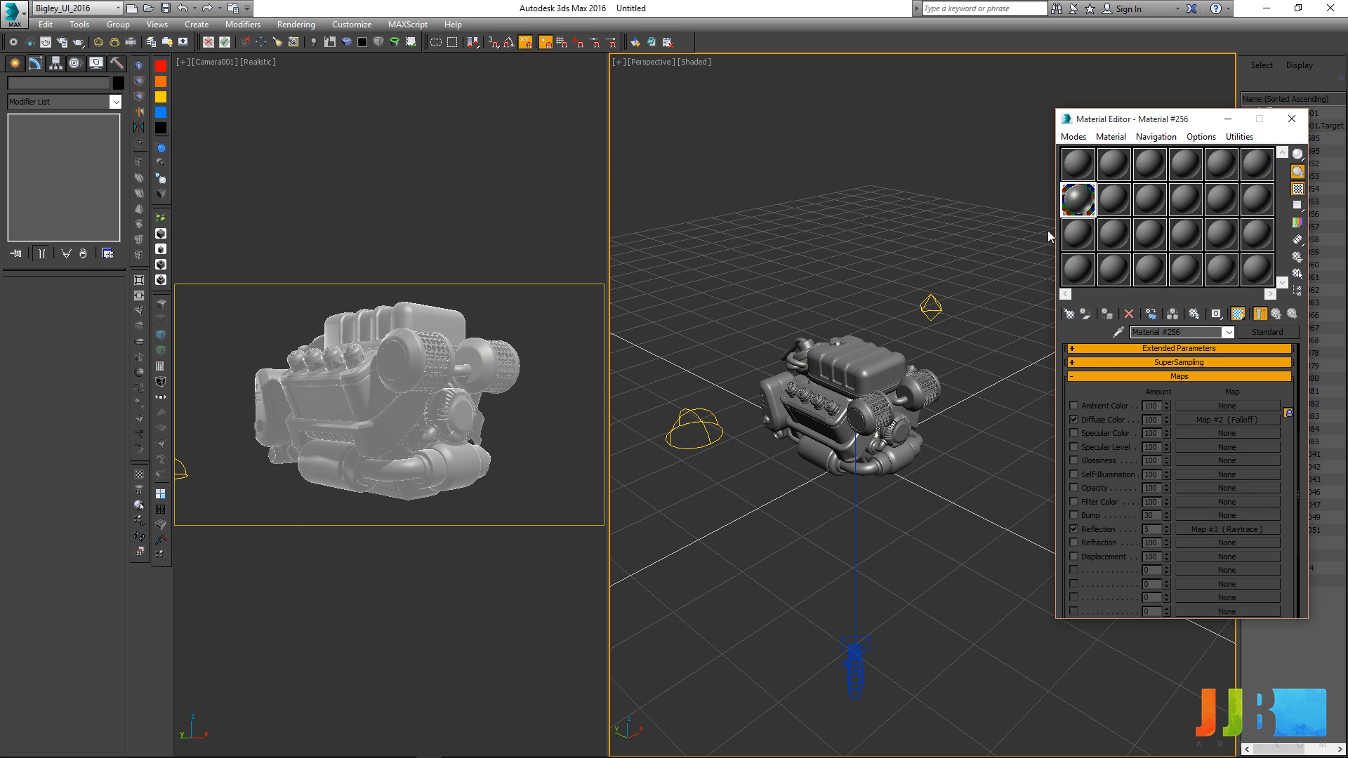
pyautogui.scroll(5, 1141, 424)
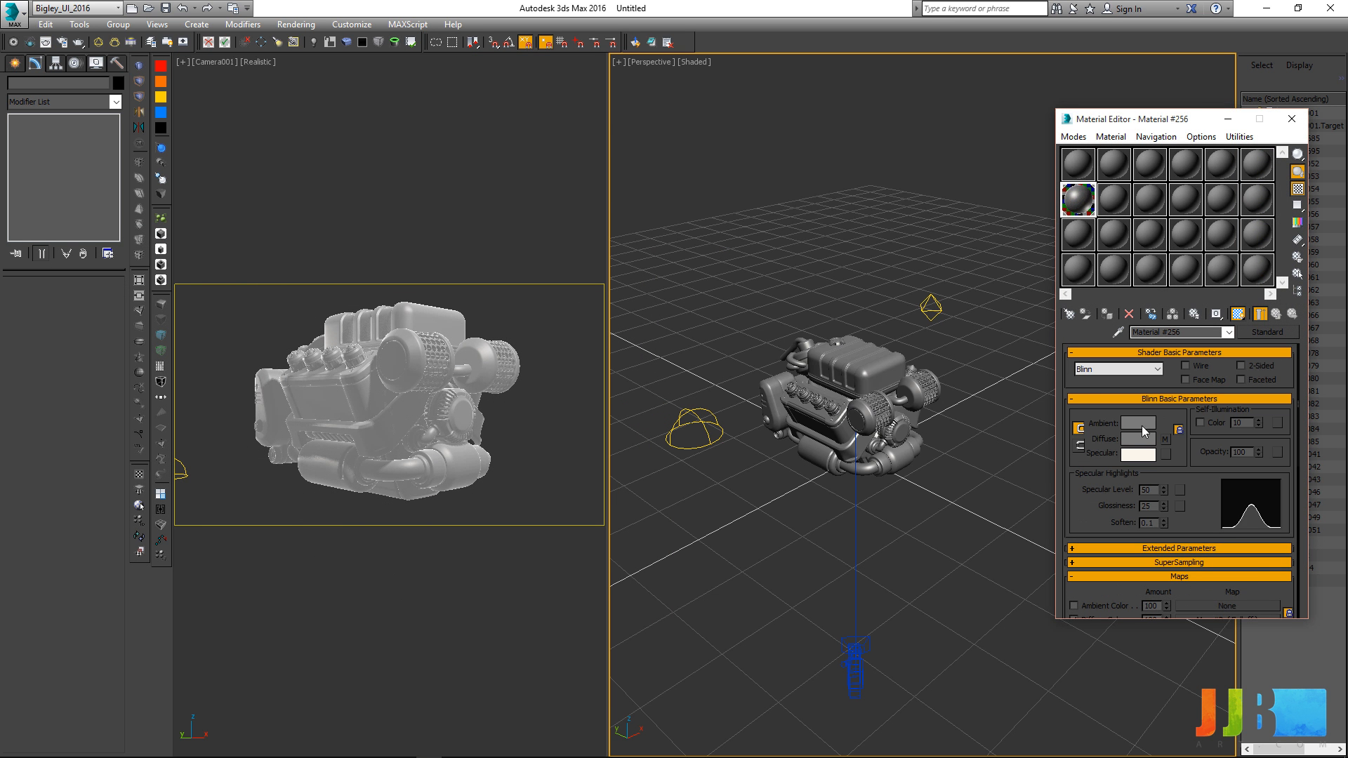
pyautogui.click(1141, 425)
pyautogui.moveTo(415, 139); pyautogui.dragTo(416, 128)
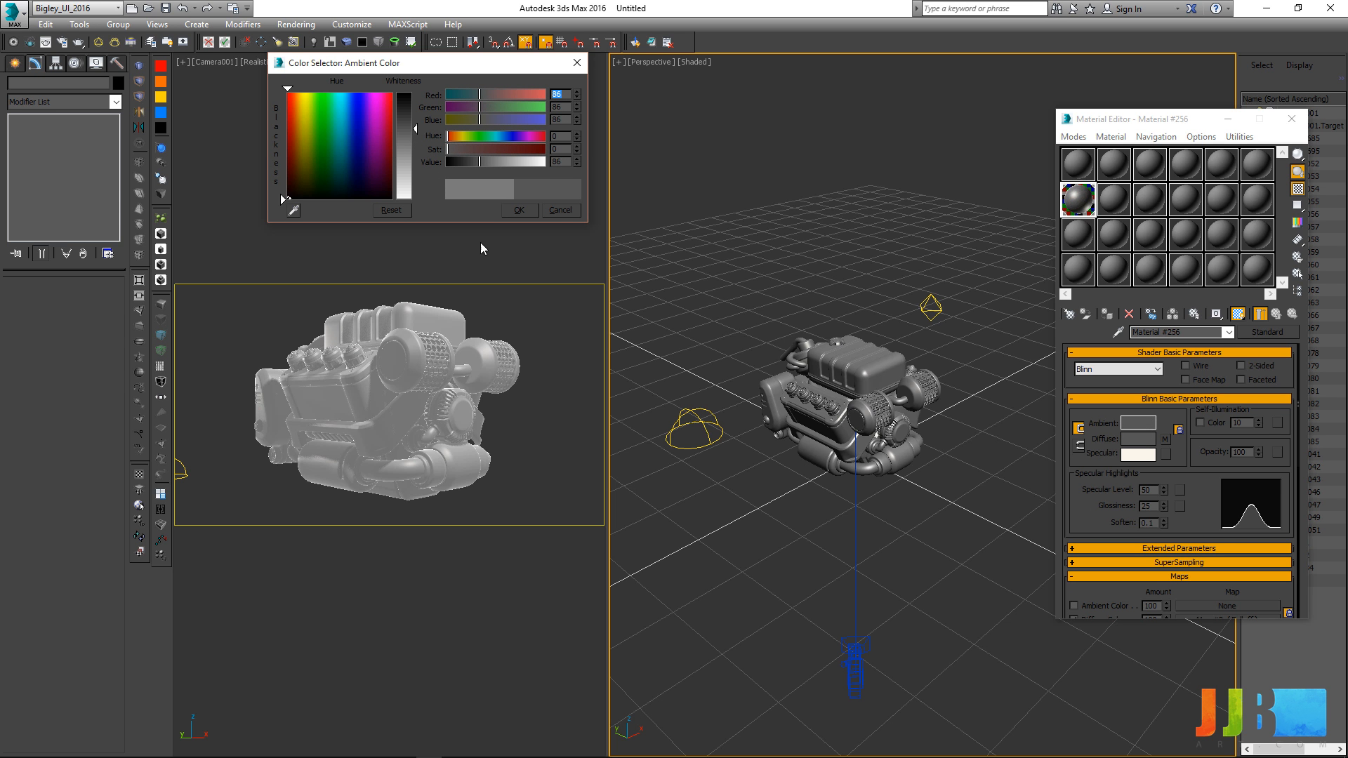
pyautogui.click(517, 211)
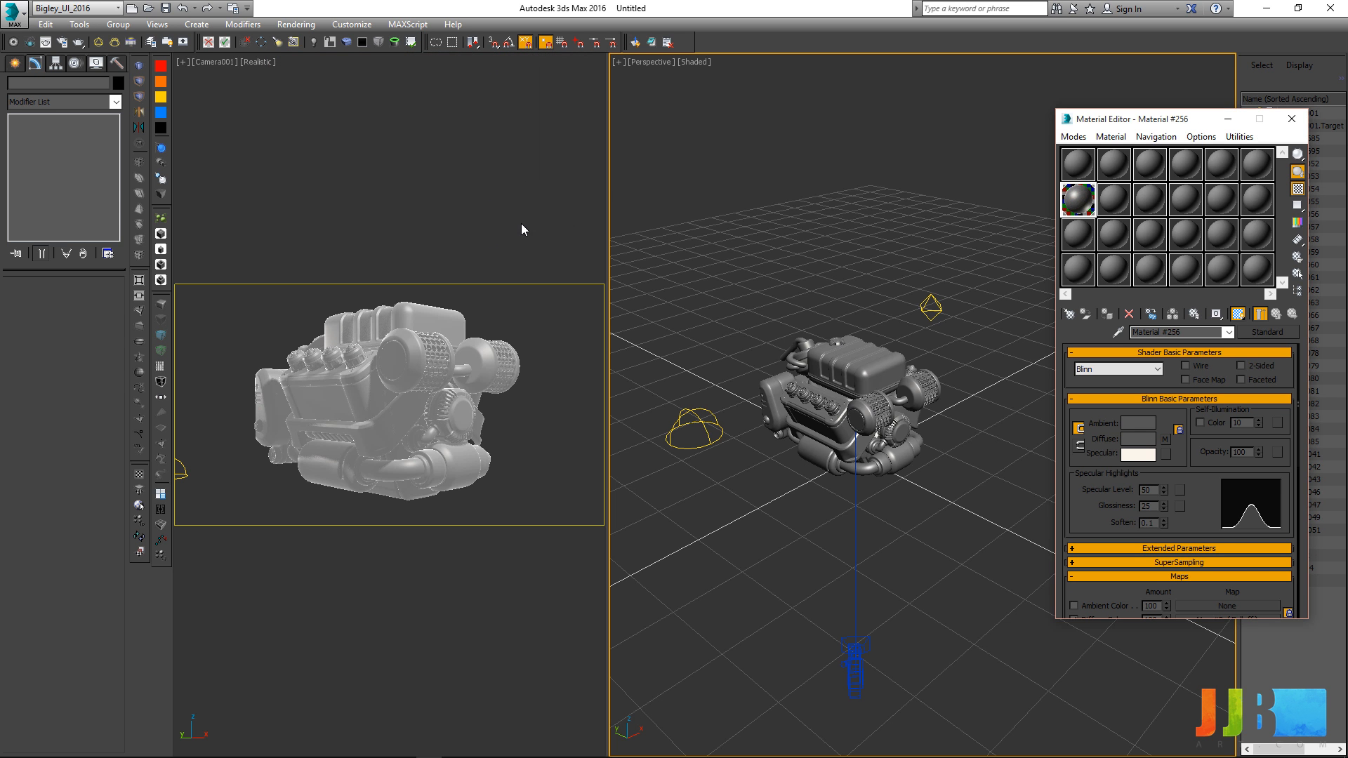
pyautogui.click(79, 43)
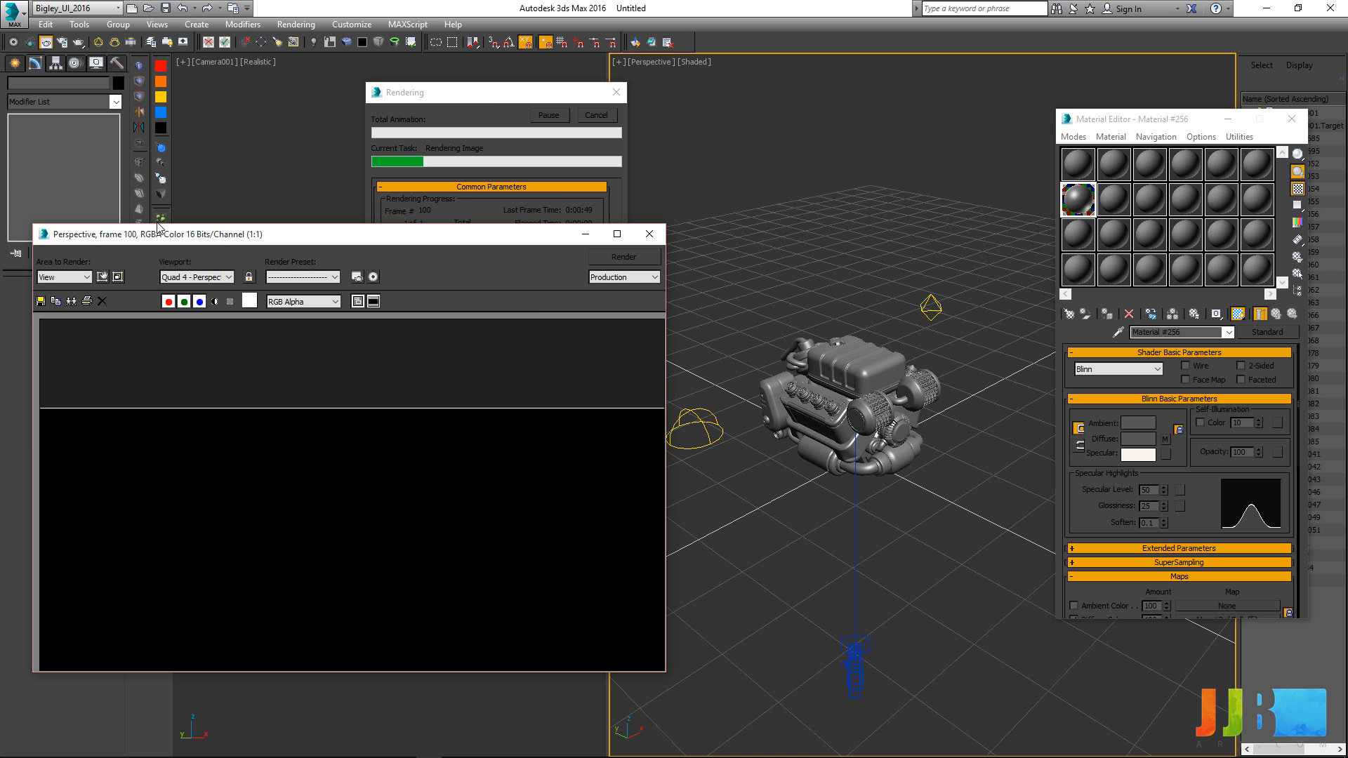
pyautogui.click(651, 236)
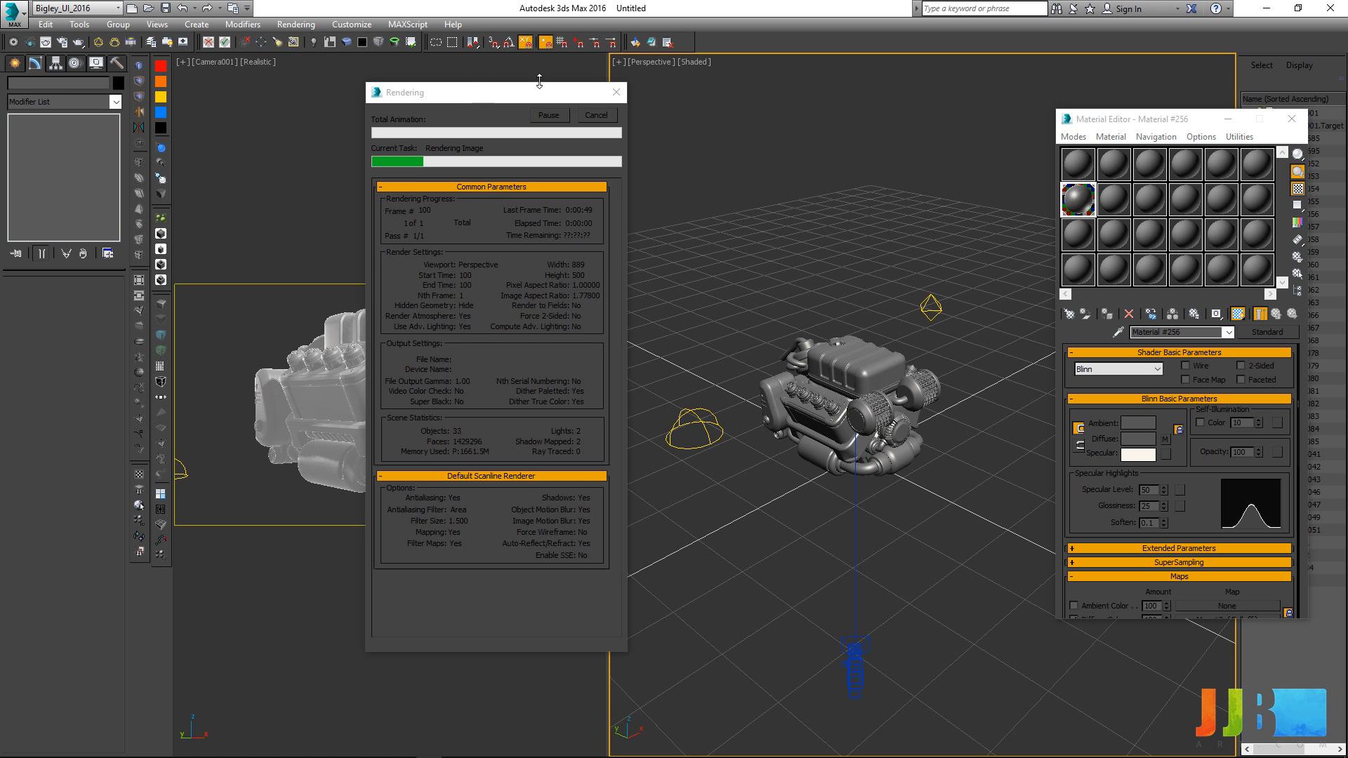
pyautogui.click(598, 116)
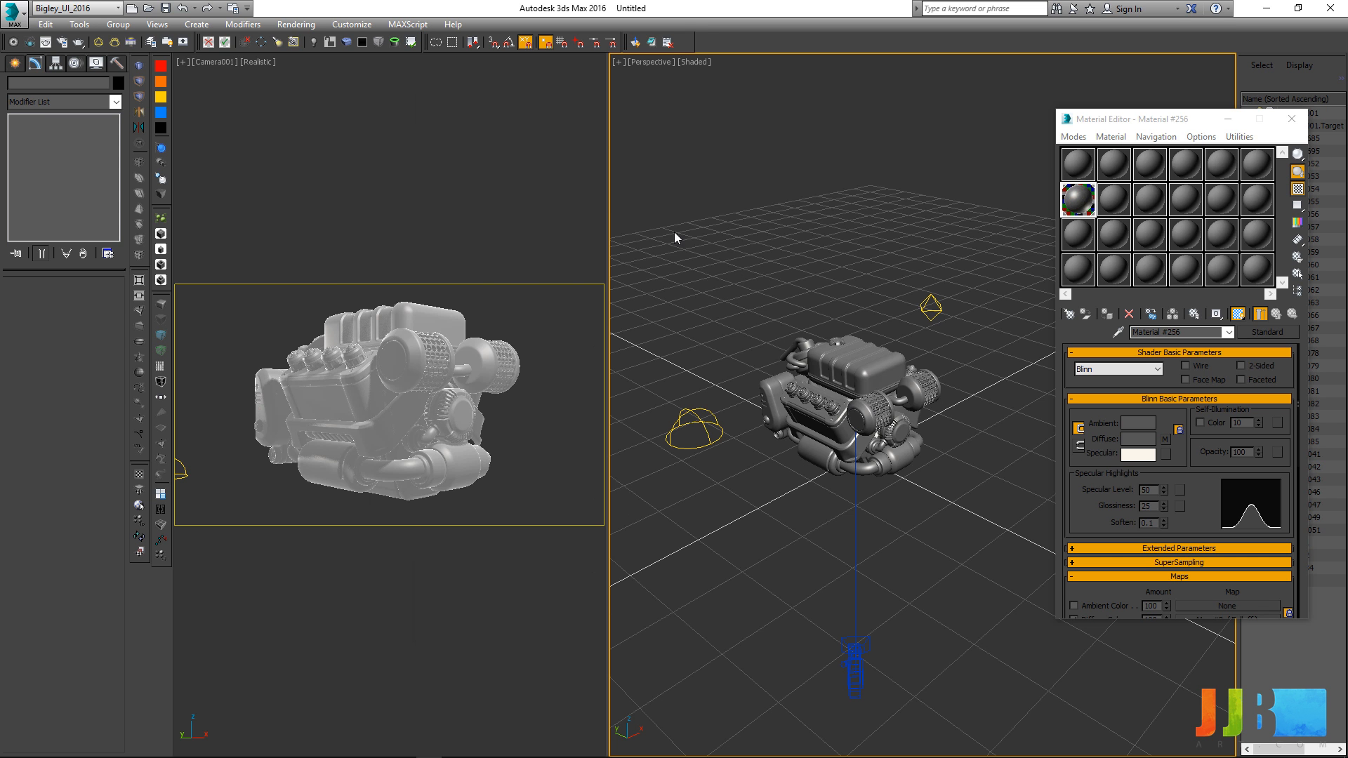
# Step: Lock rendering to the Quad 4 Camera001 view in the rendered frame window and render it
pyautogui.click(366, 222)
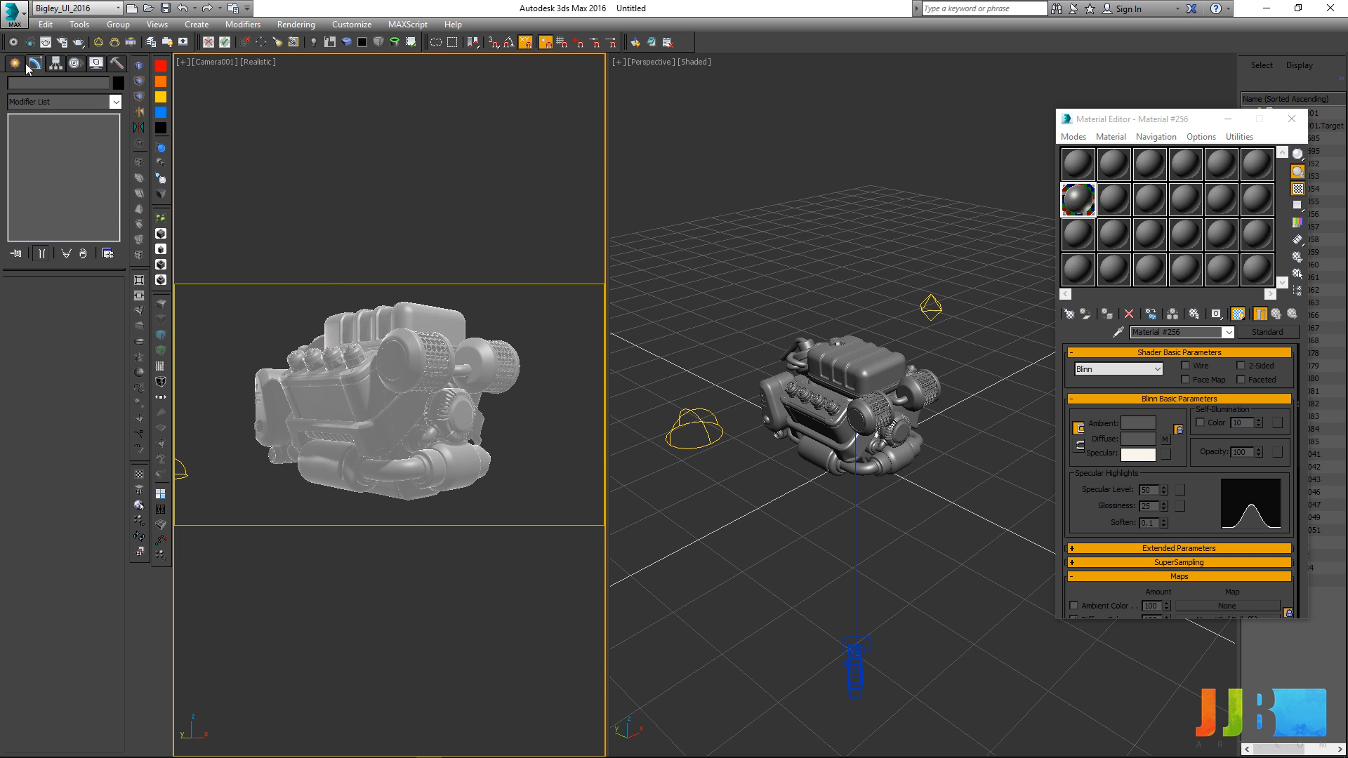
pyautogui.click(45, 41)
pyautogui.moveTo(355, 239); pyautogui.dragTo(495, 153)
pyautogui.click(336, 192)
pyautogui.click(343, 204)
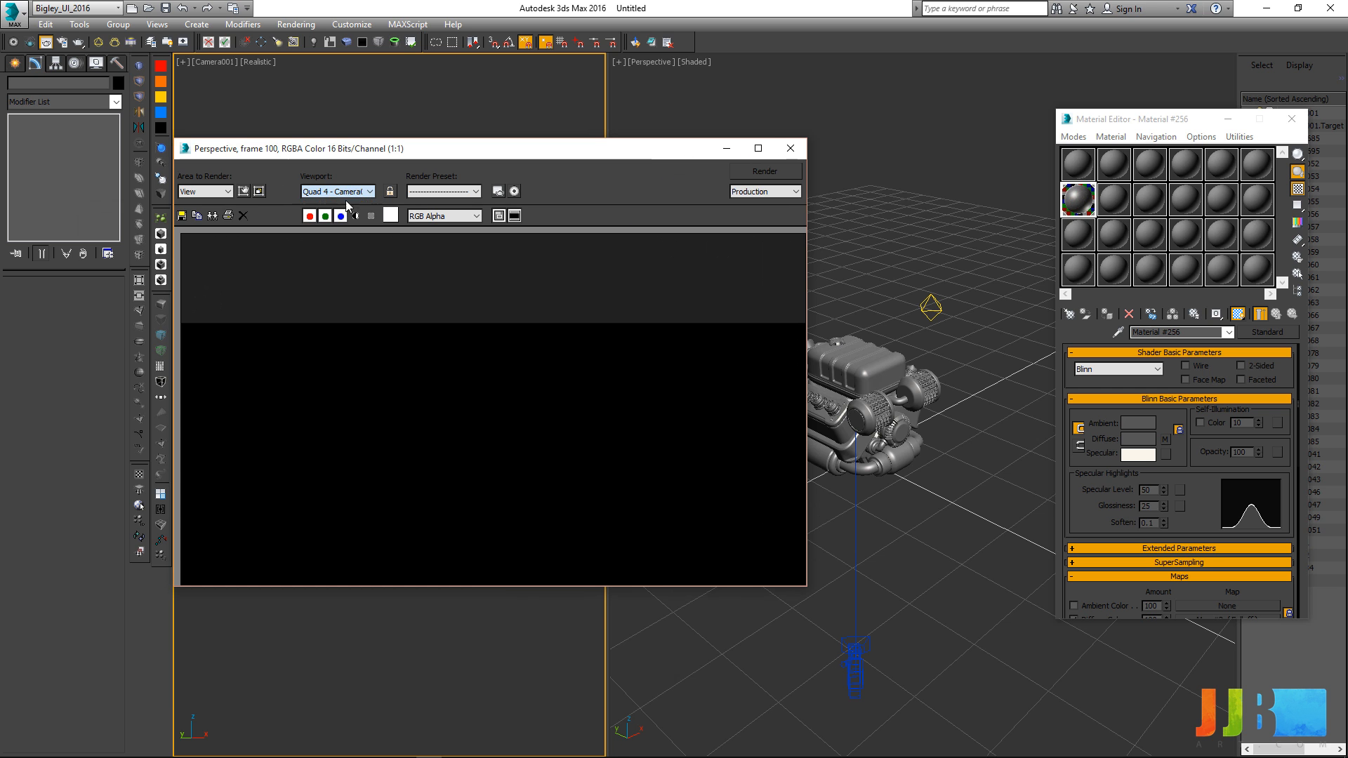
pyautogui.click(388, 192)
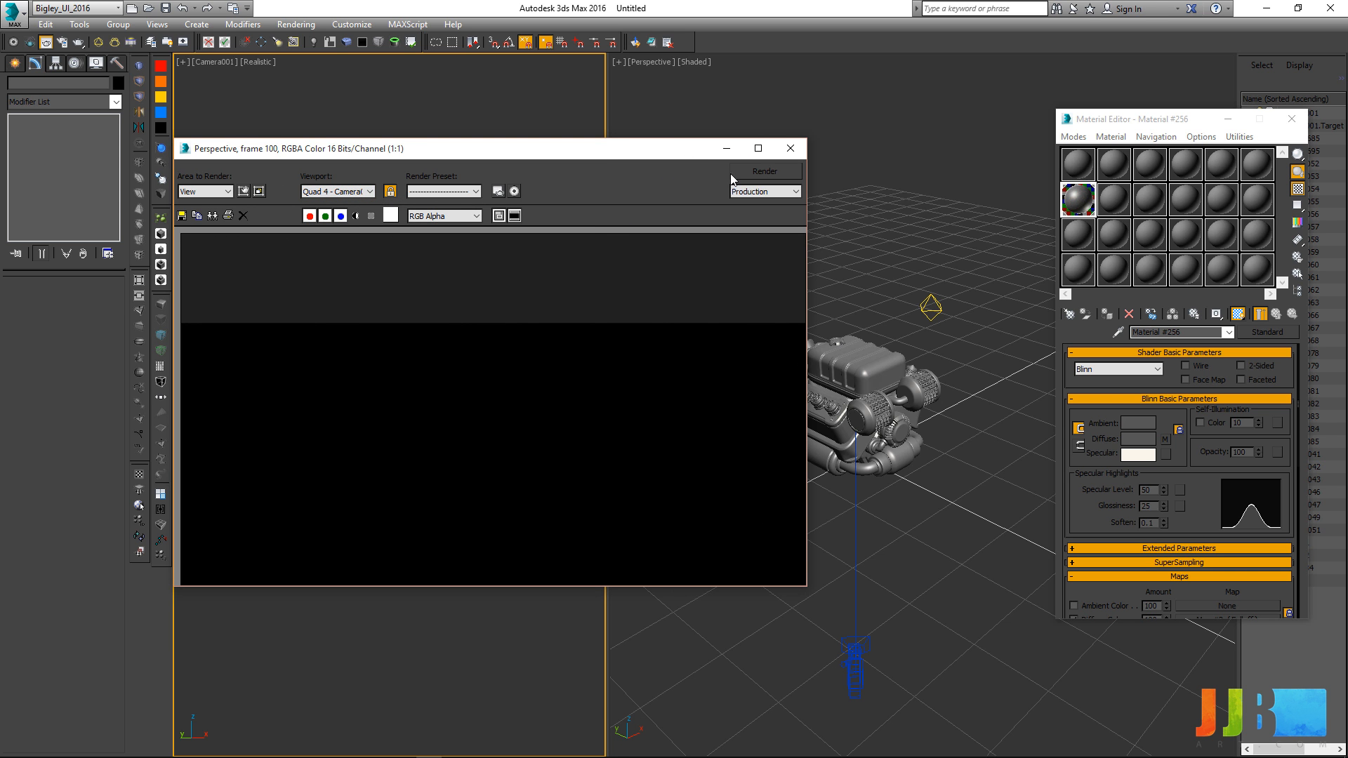
pyautogui.click(762, 171)
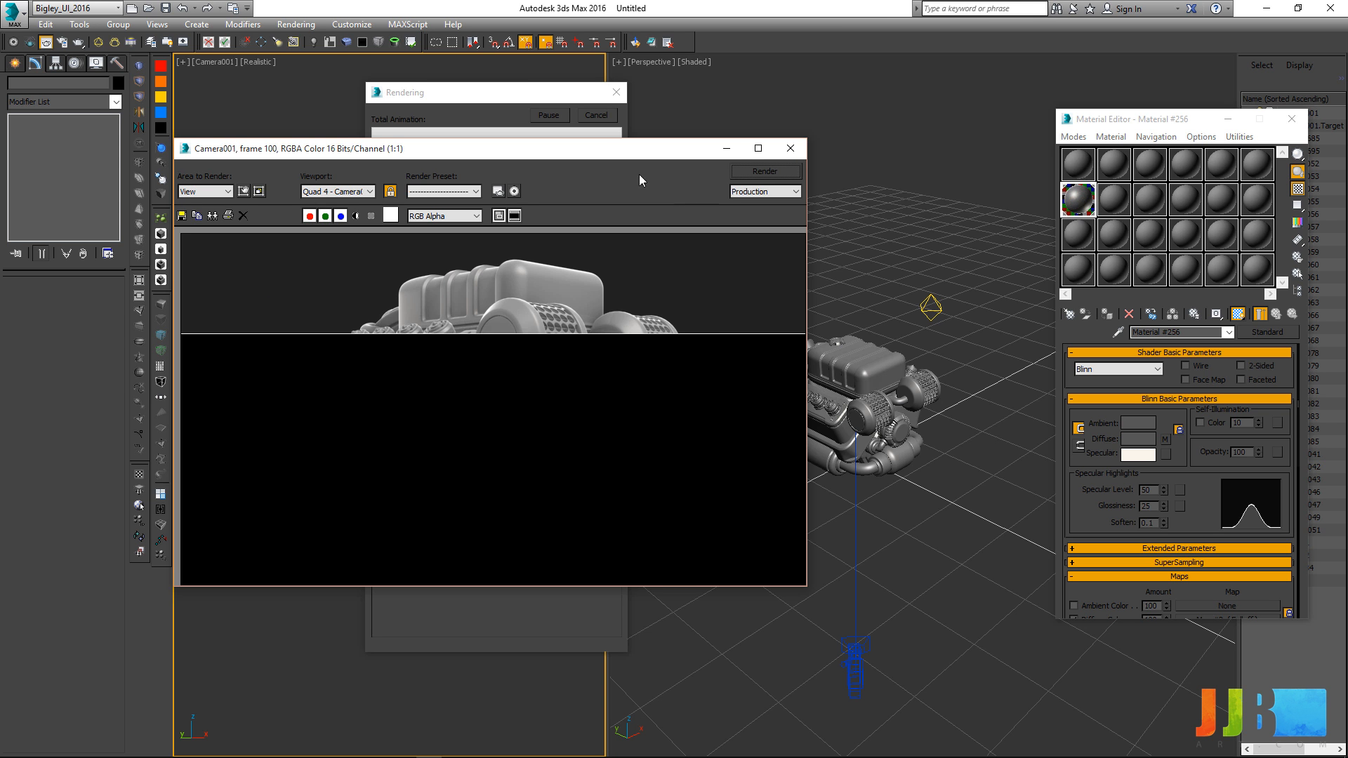
pyautogui.moveTo(578, 149); pyautogui.dragTo(646, 69)
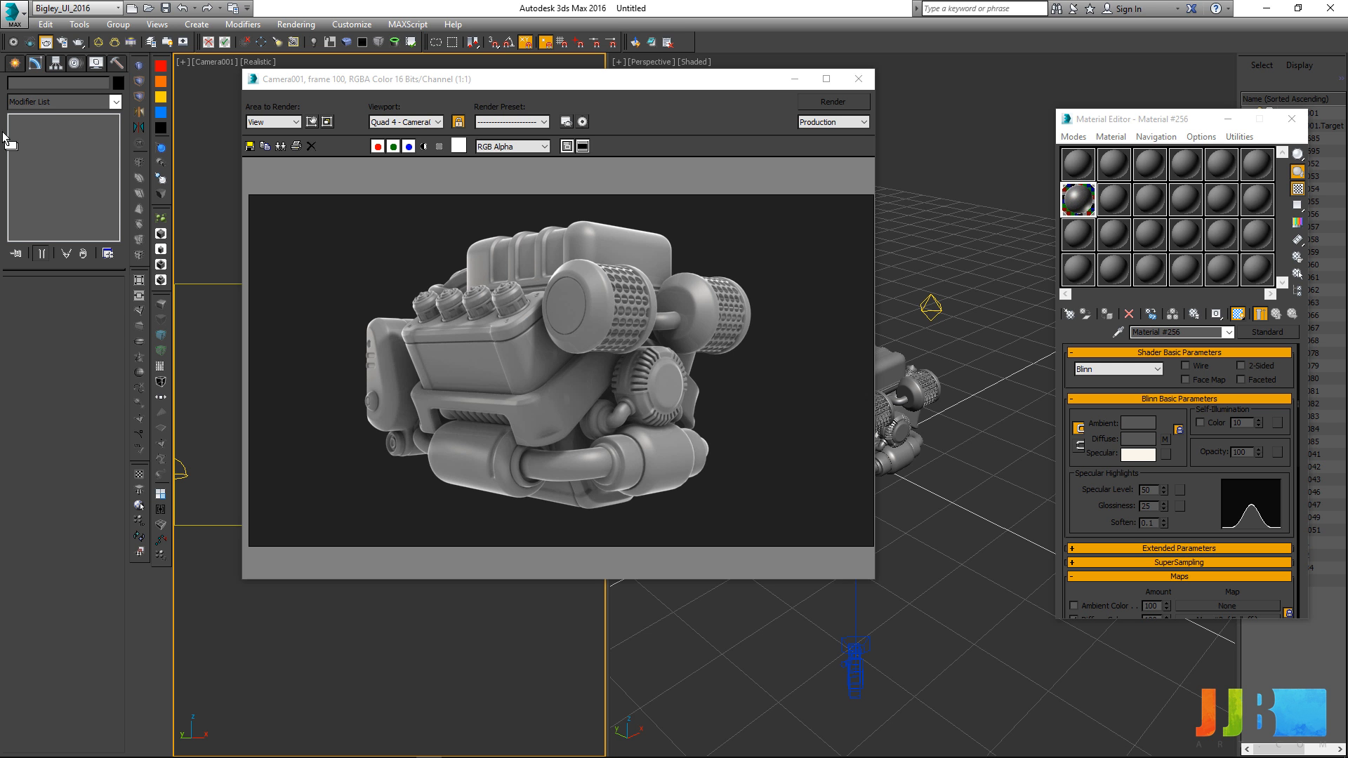
# Step: Change the shadow type of both omni lights to Raytrace Shadow in the Light Lister and close it
pyautogui.click(135, 44)
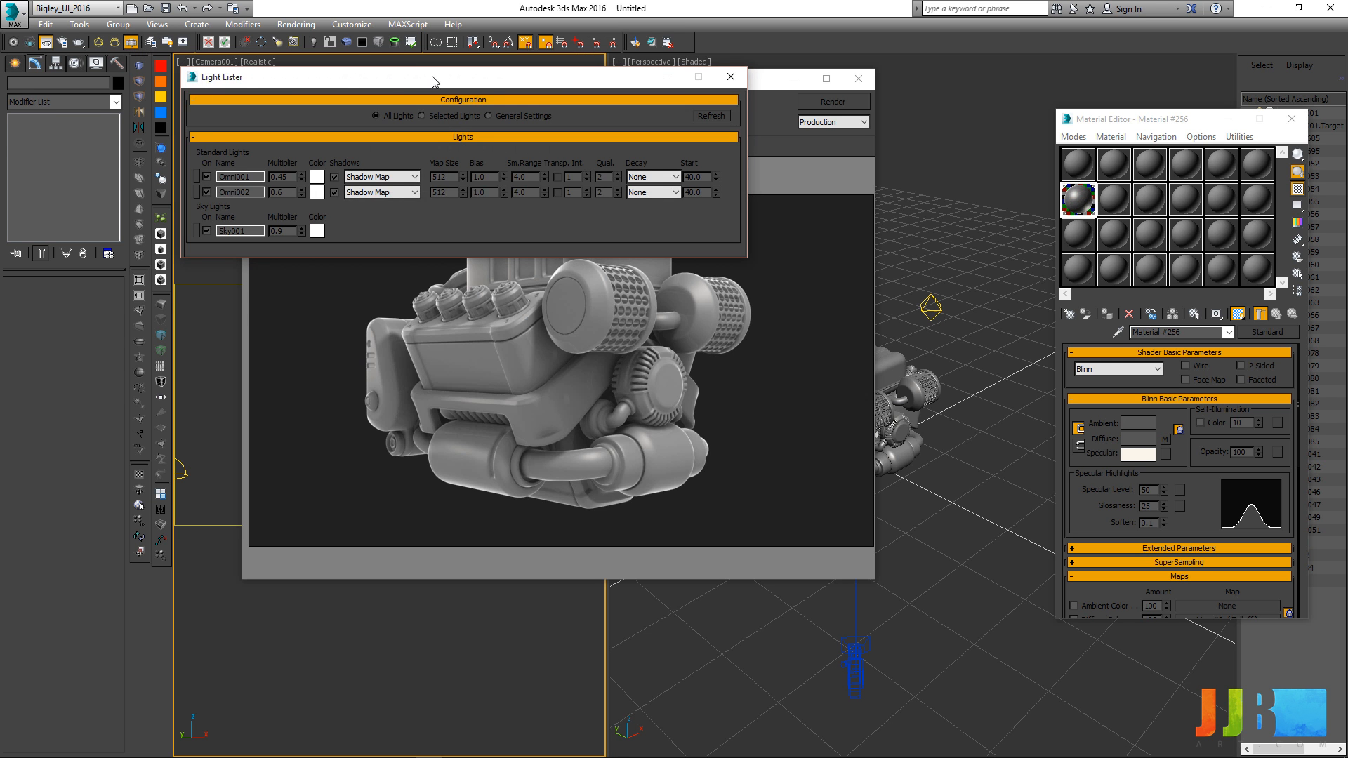
pyautogui.moveTo(407, 81); pyautogui.dragTo(367, 116)
pyautogui.click(342, 212)
pyautogui.click(319, 214)
pyautogui.click(329, 214)
pyautogui.click(415, 242)
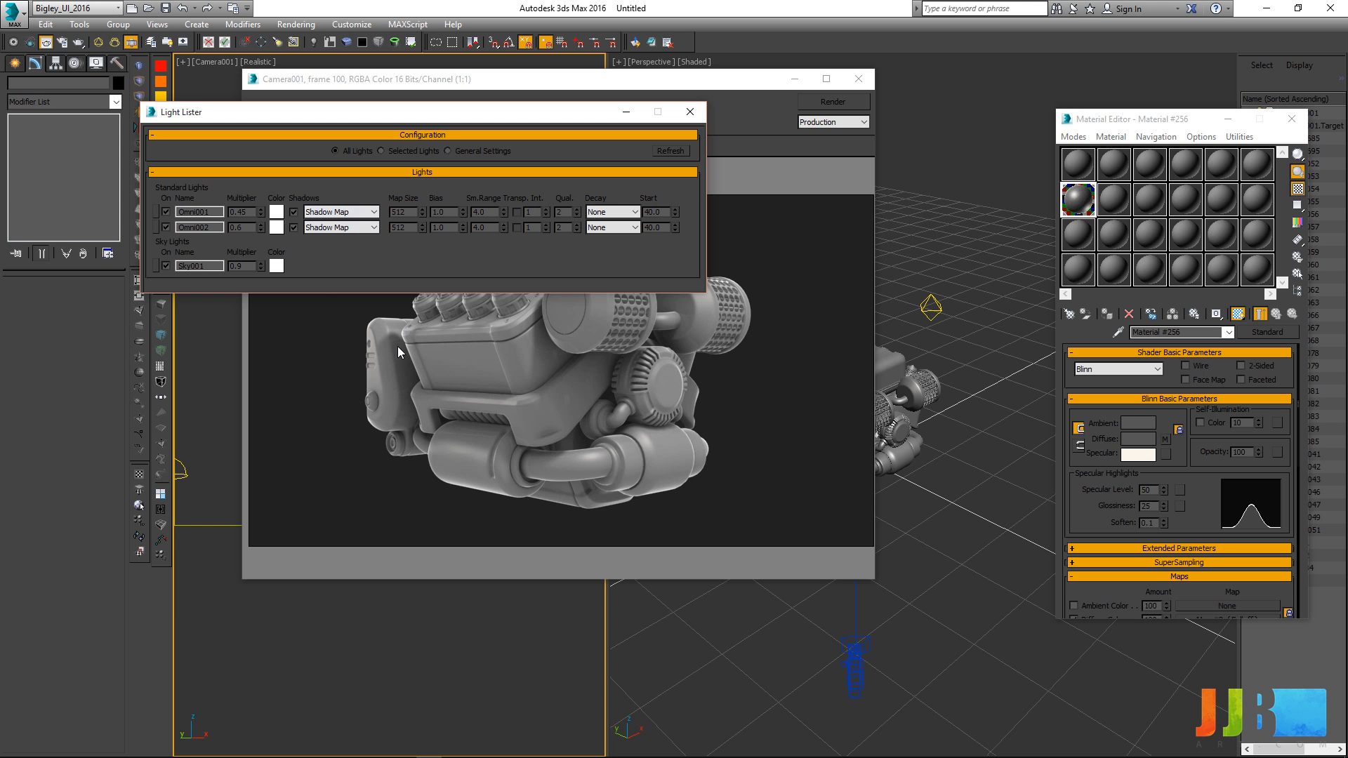
pyautogui.click(361, 212)
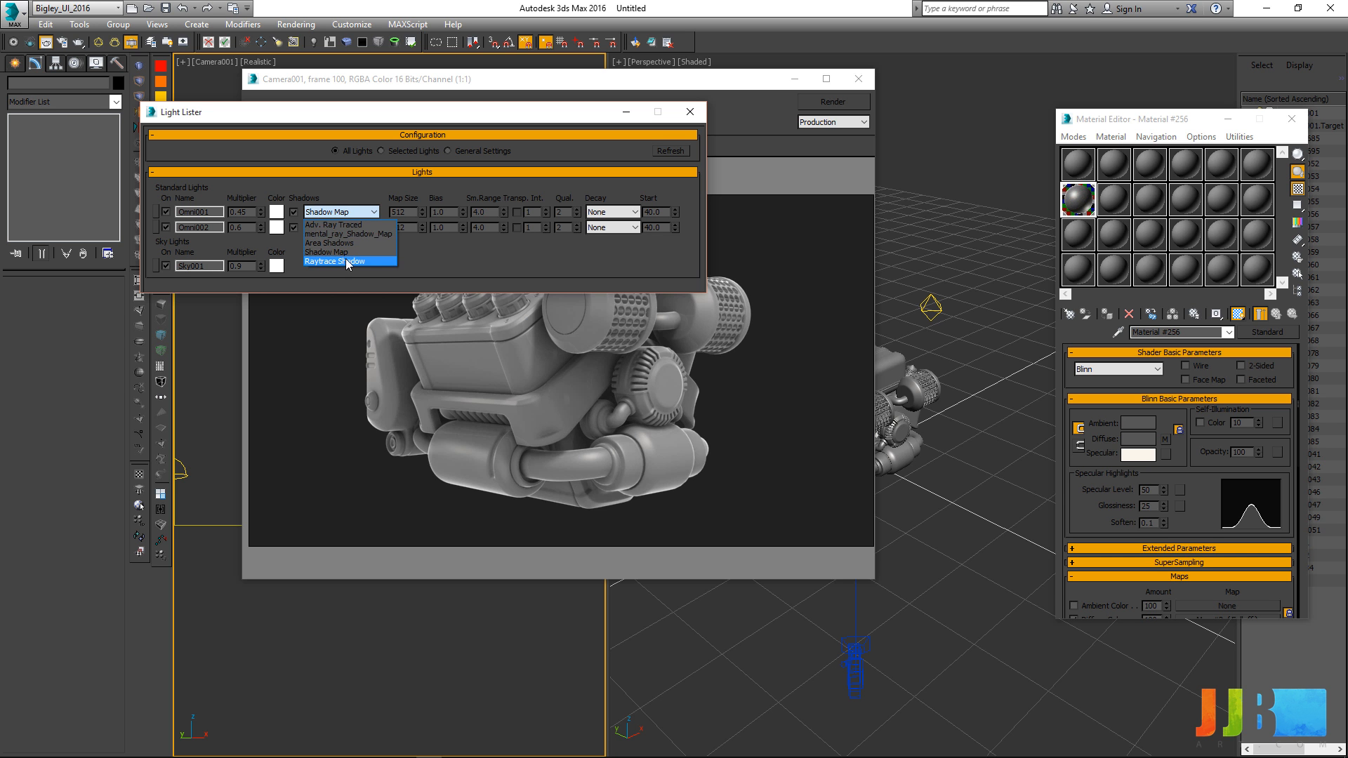
pyautogui.click(339, 261)
pyautogui.click(340, 228)
pyautogui.click(338, 277)
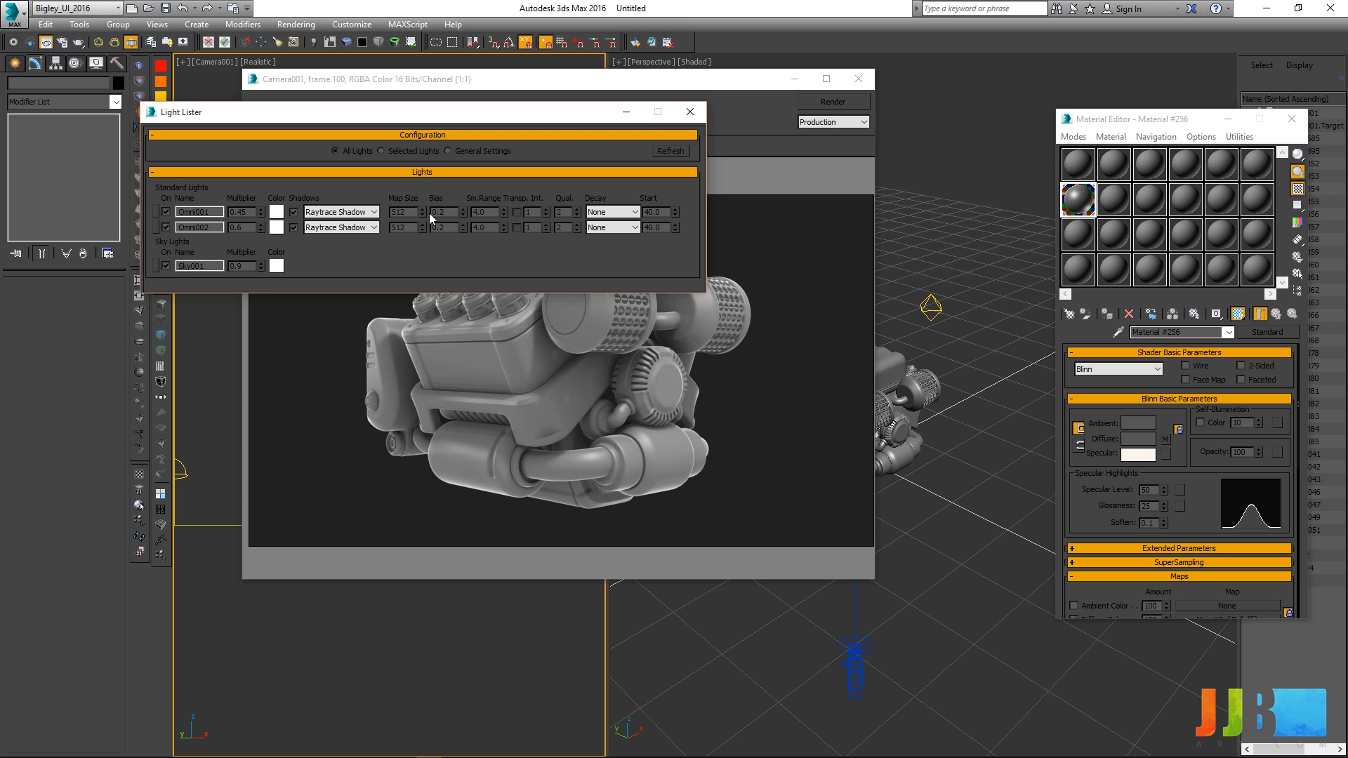
pyautogui.click(699, 115)
# Step: Open the material's diffuse Falloff map and reshape its mix curve into a more gradual slope by stretching the start point's handle
pyautogui.moveTo(1114, 120); pyautogui.dragTo(1011, 94)
pyautogui.scroll(-2, 1074, 435)
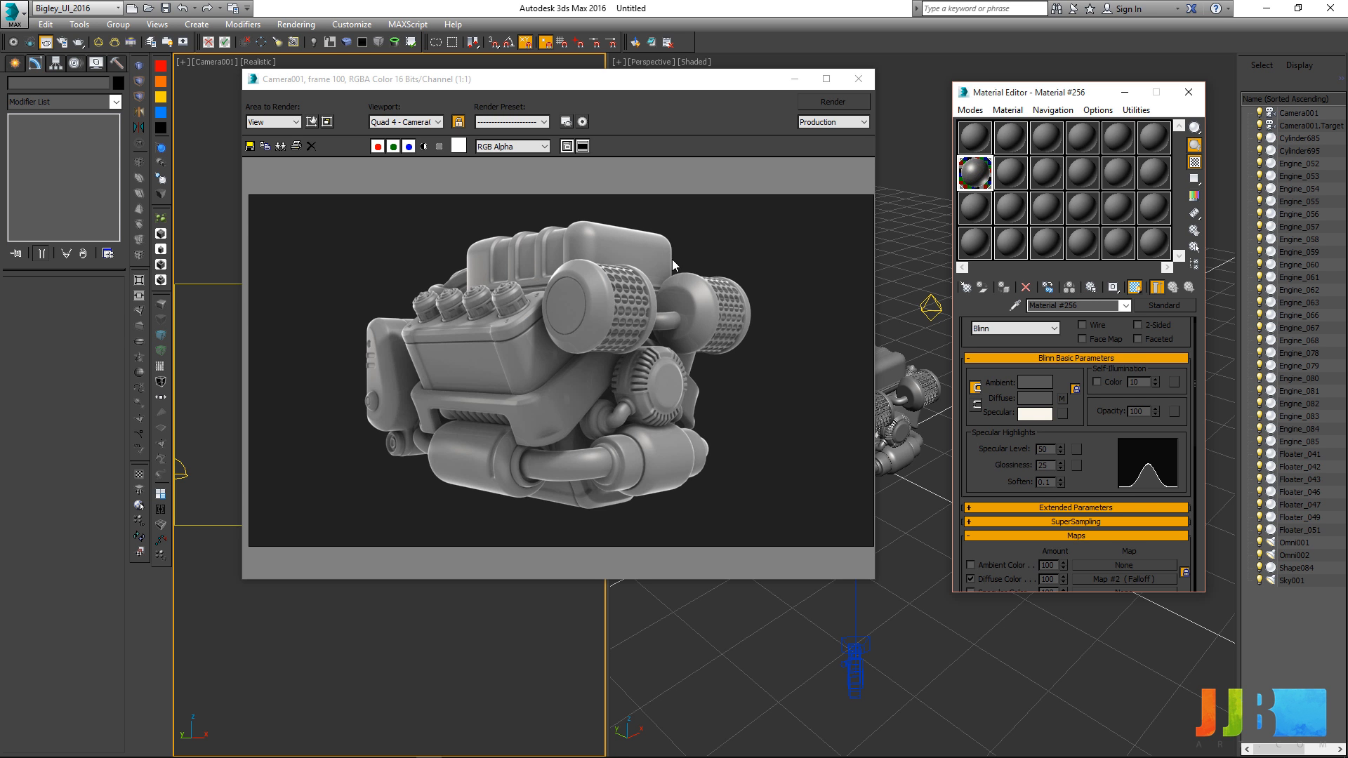
pyautogui.scroll(-5, 1101, 396)
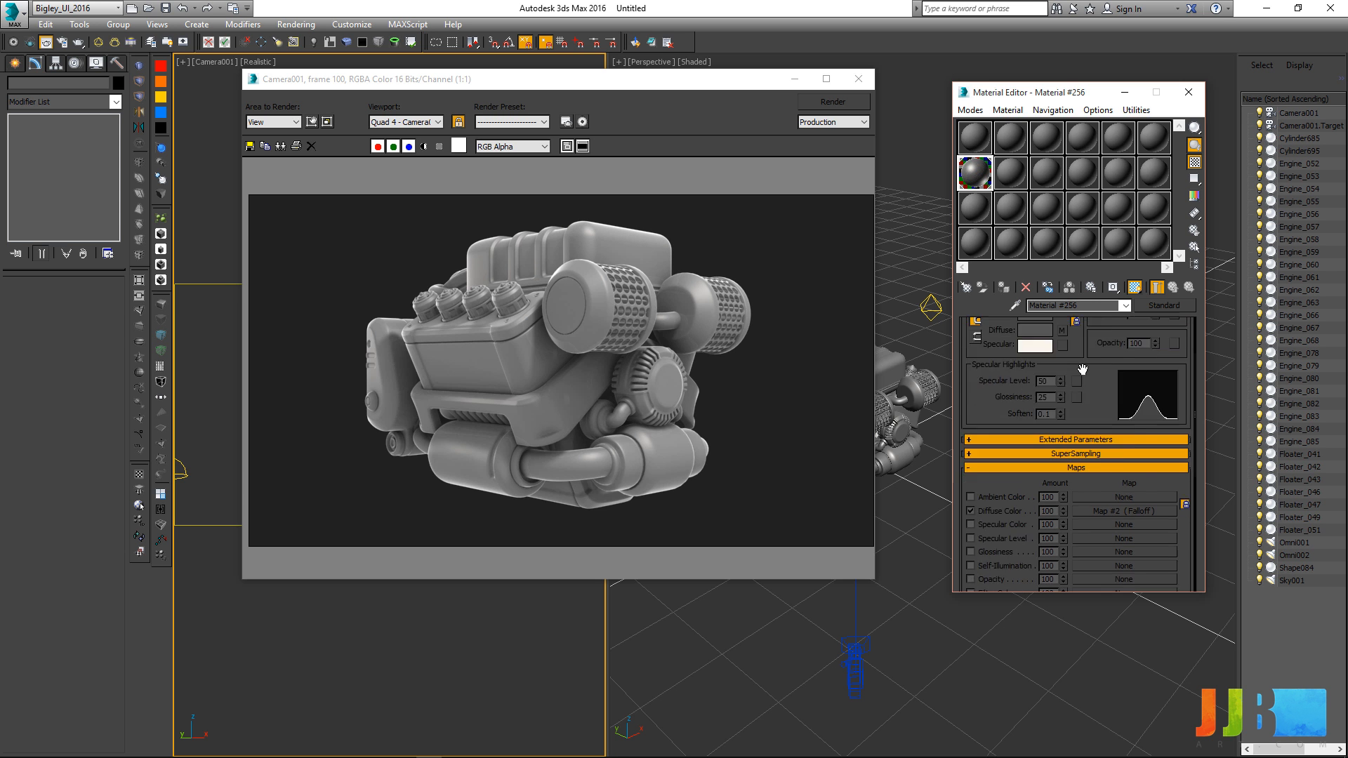
pyautogui.click(1123, 444)
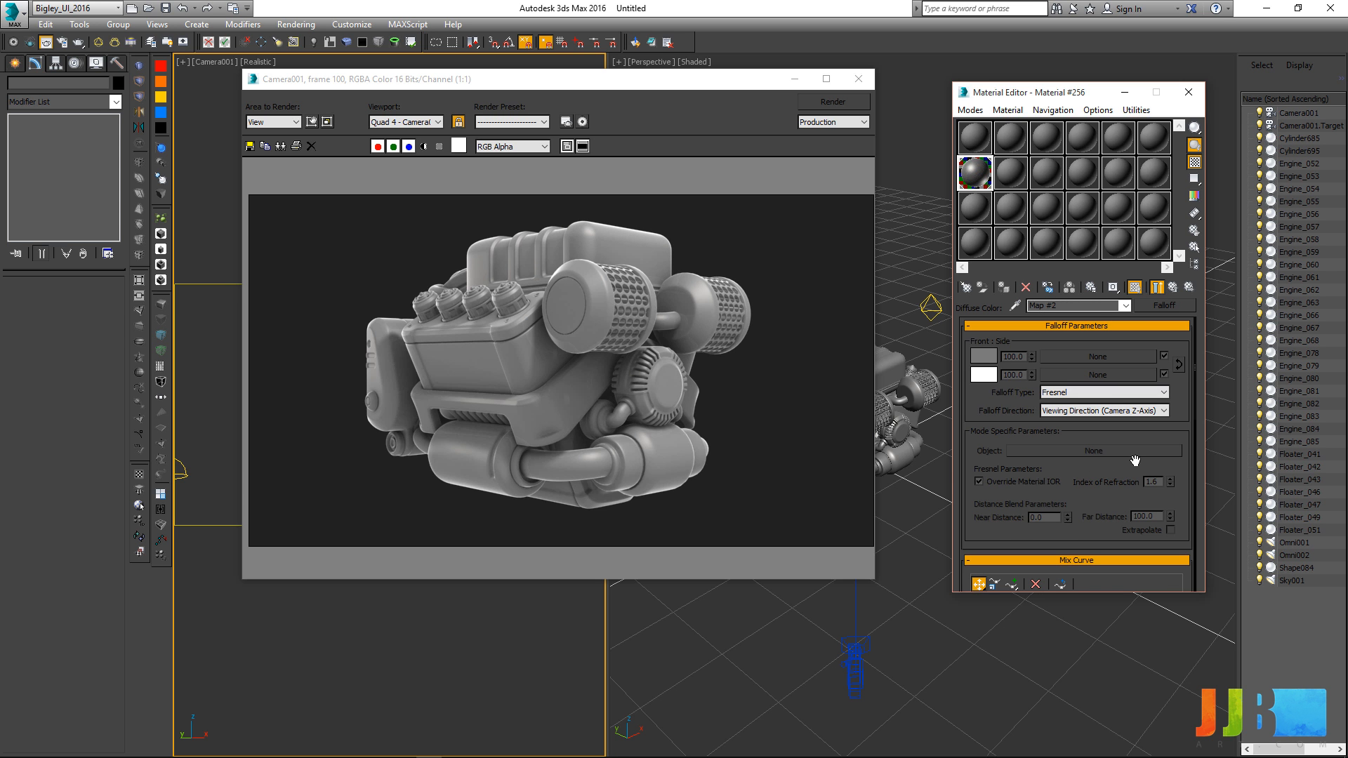
pyautogui.scroll(-8, 1166, 453)
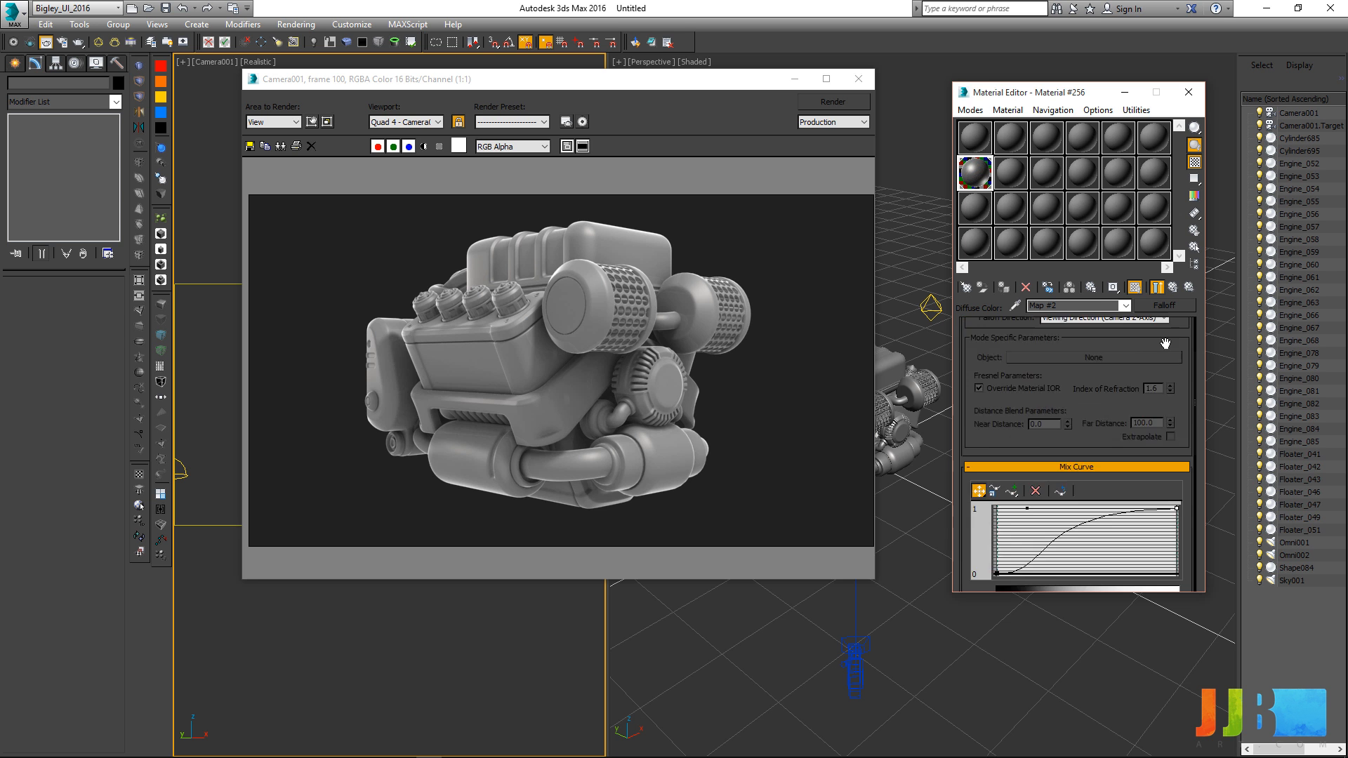
pyautogui.scroll(3, 1177, 433)
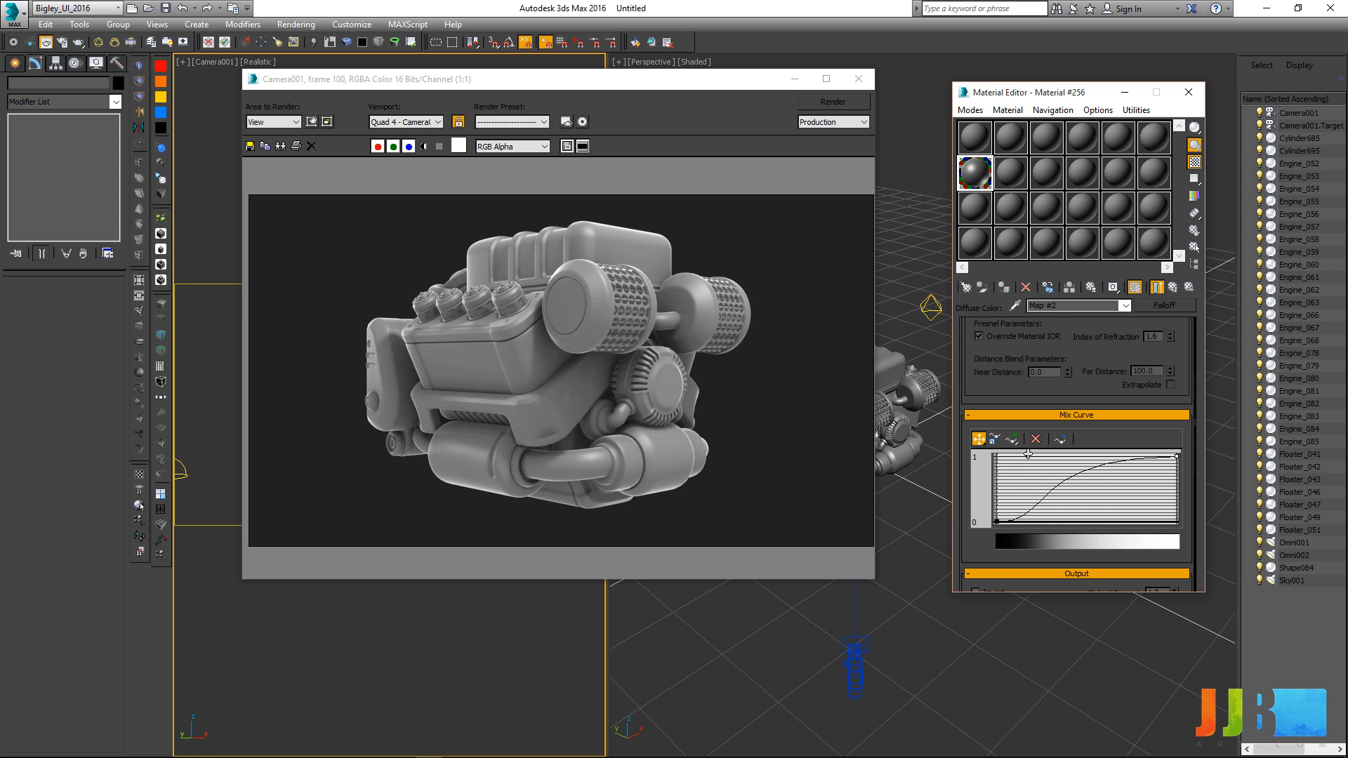
pyautogui.moveTo(1085, 455); pyautogui.dragTo(1116, 456)
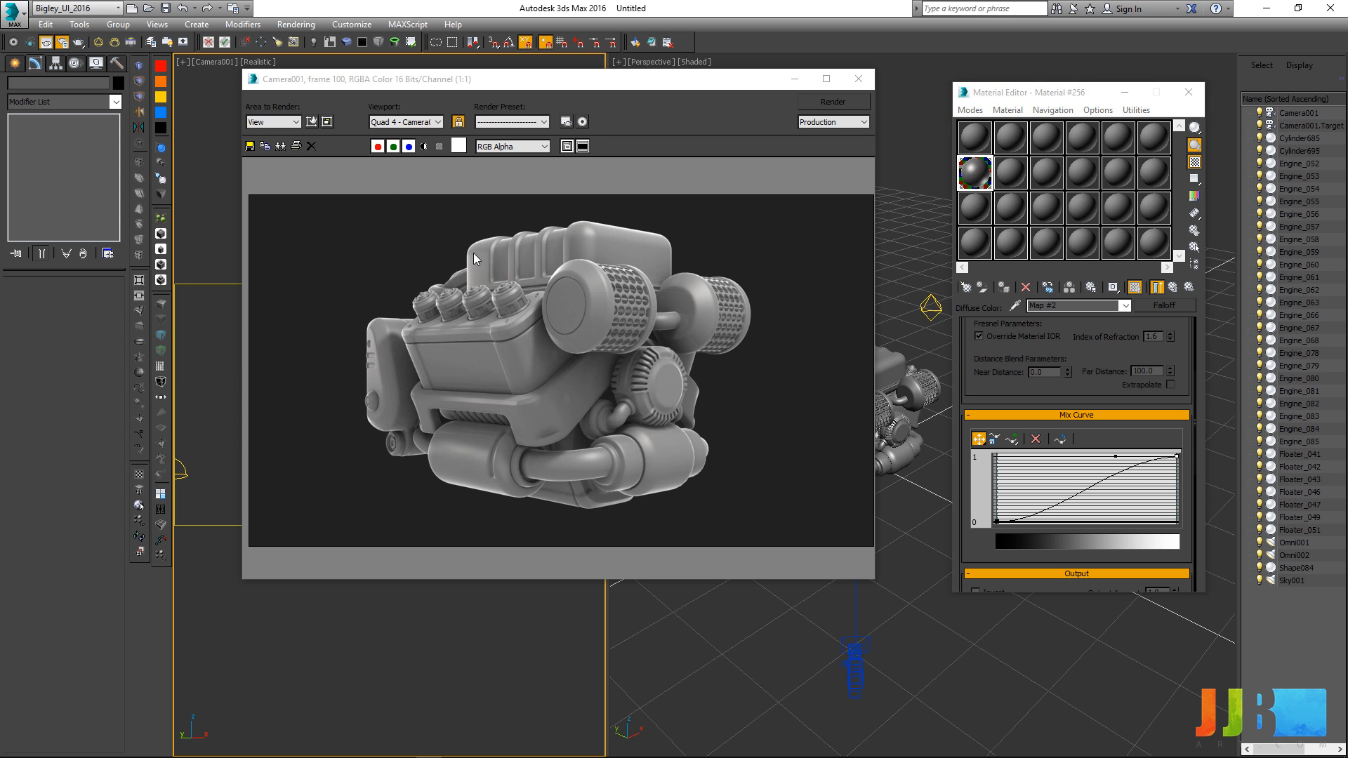
# Step: Set the render output width to 1920 pixels in Render Setup and close it
pyautogui.press('F10')
pyautogui.scroll(-2, 542, 293)
pyautogui.scroll(-2, 542, 294)
pyautogui.doubleClick(526, 304)
pyautogui.write('1920')
pyautogui.press('Return')
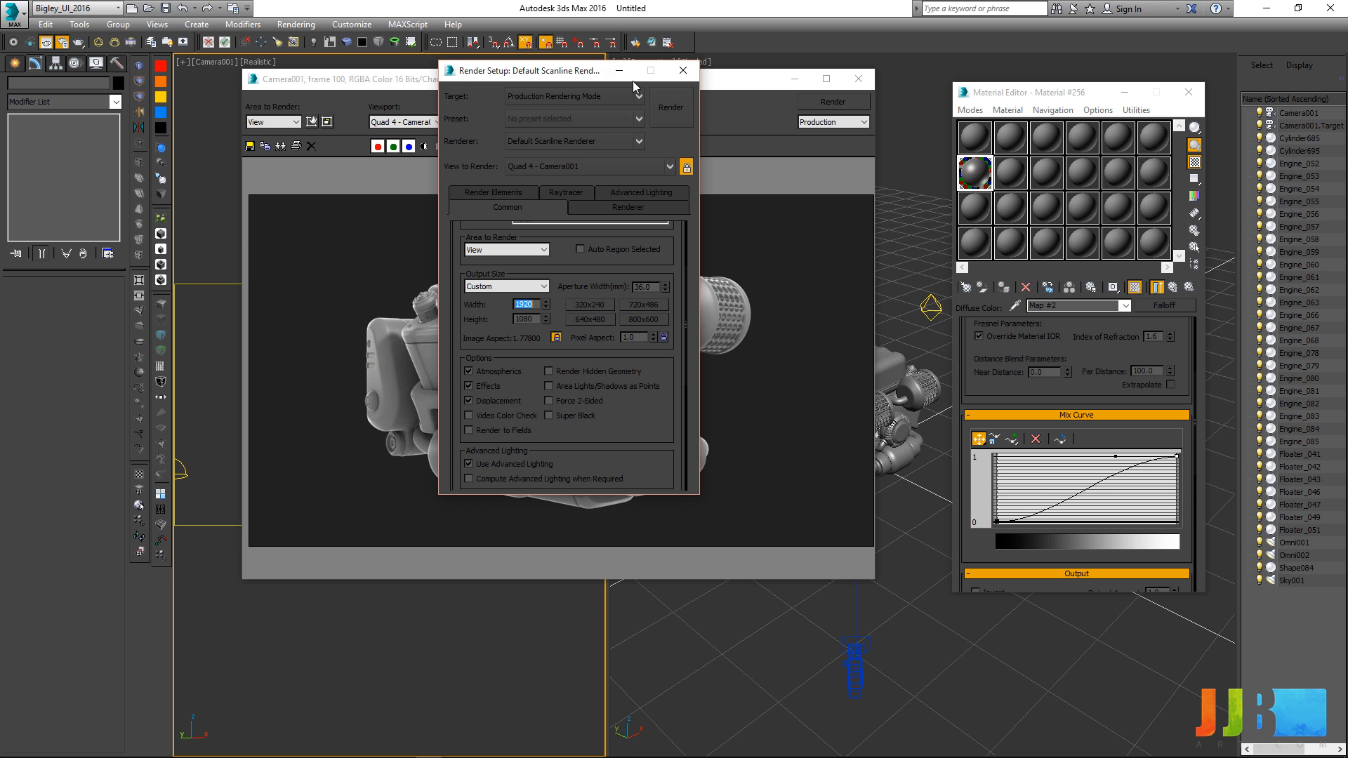
pyautogui.click(682, 71)
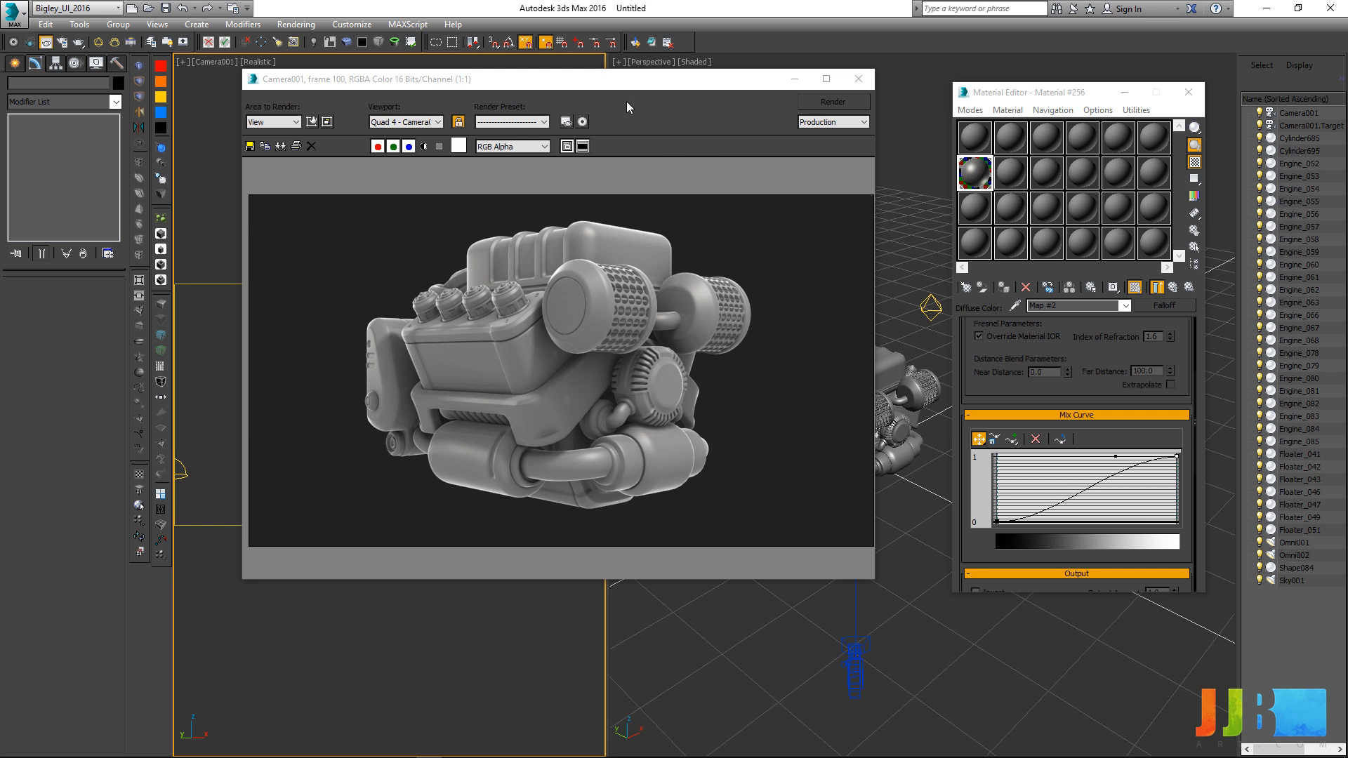
# Step: Render the Camera001 view in the rendered frame window and review the image
pyautogui.click(821, 103)
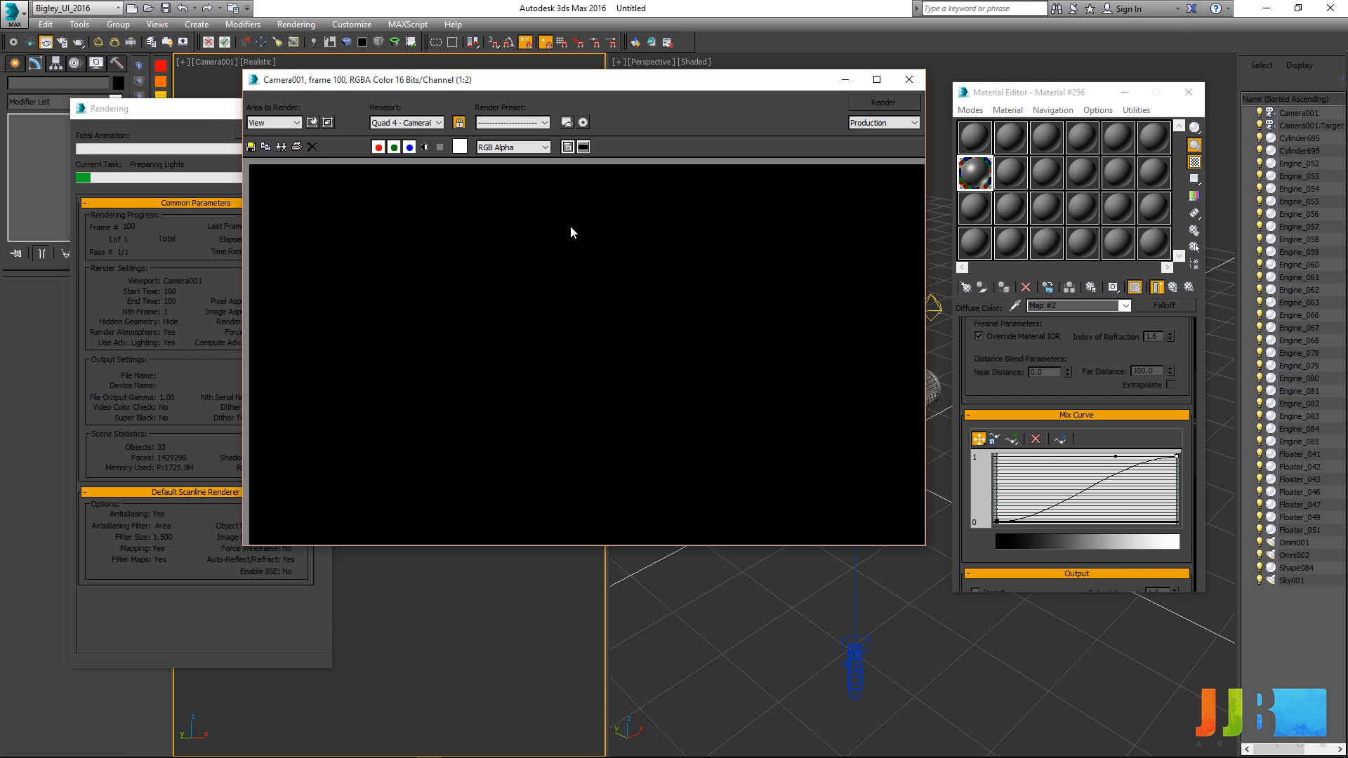
pyautogui.click(202, 107)
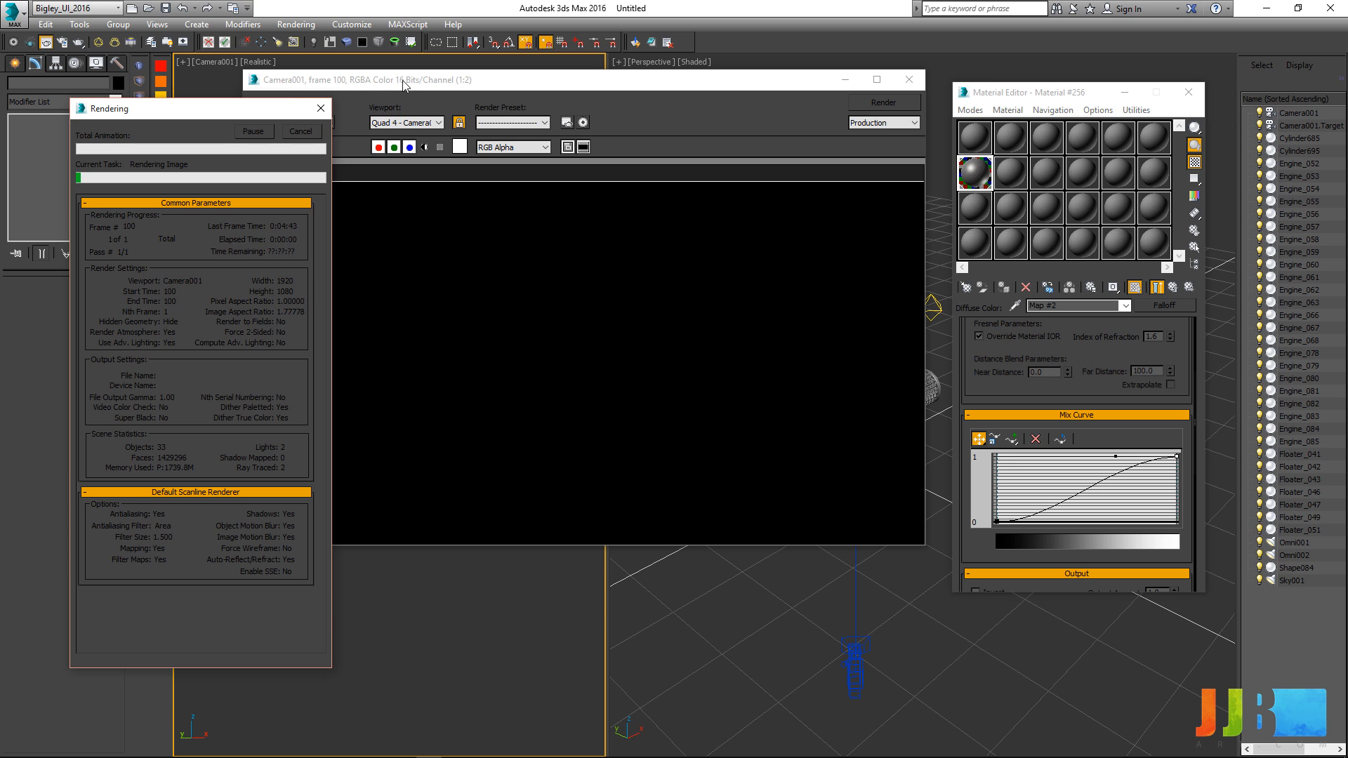
pyautogui.click(508, 183)
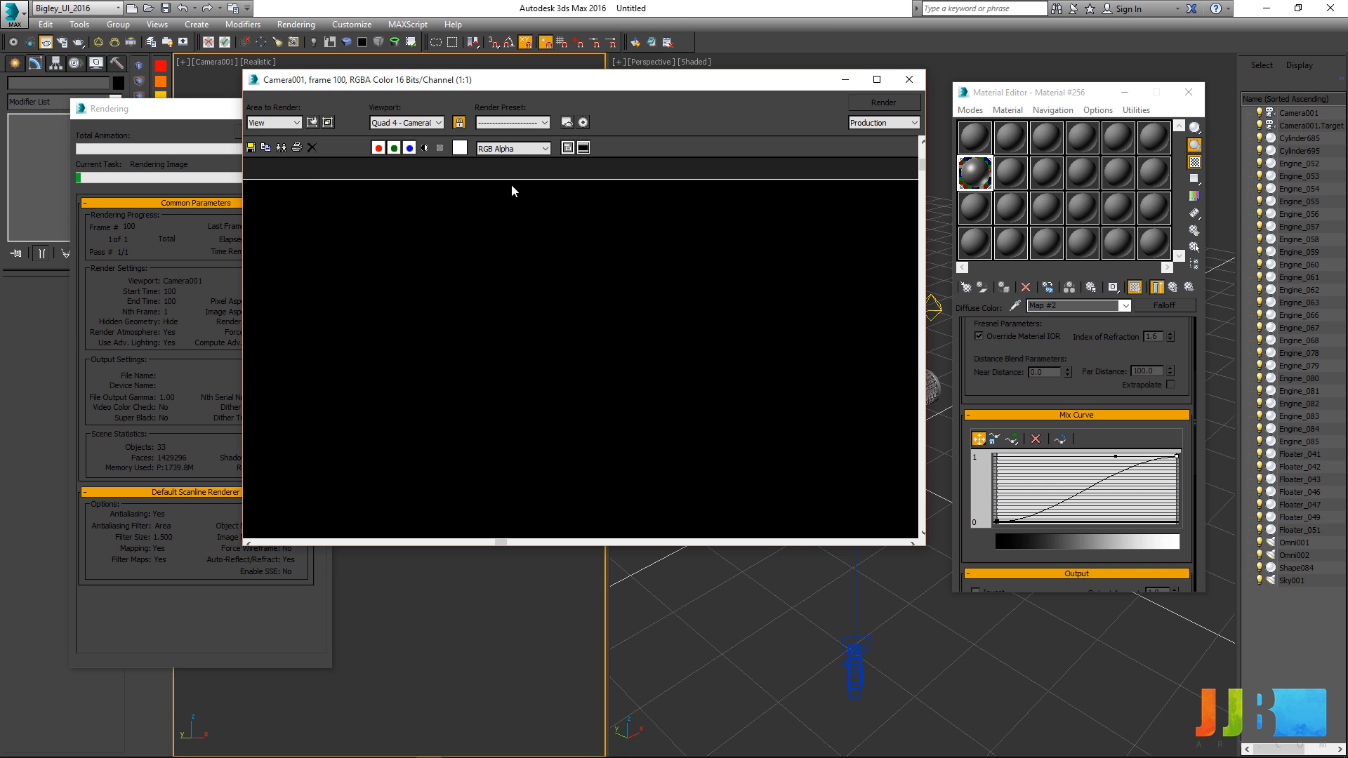
pyautogui.scroll(-1, 424, 214)
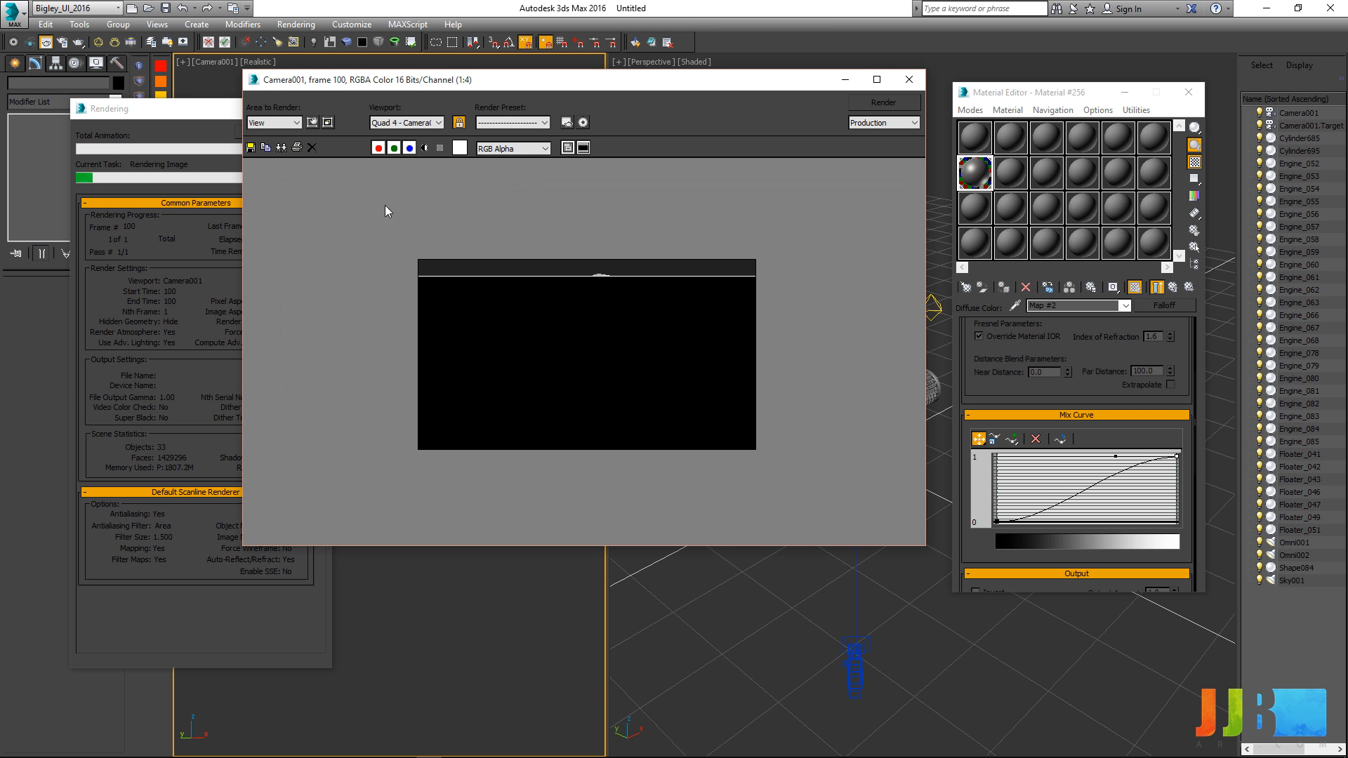
pyautogui.scroll(1, 331, 289)
pyautogui.click(215, 144)
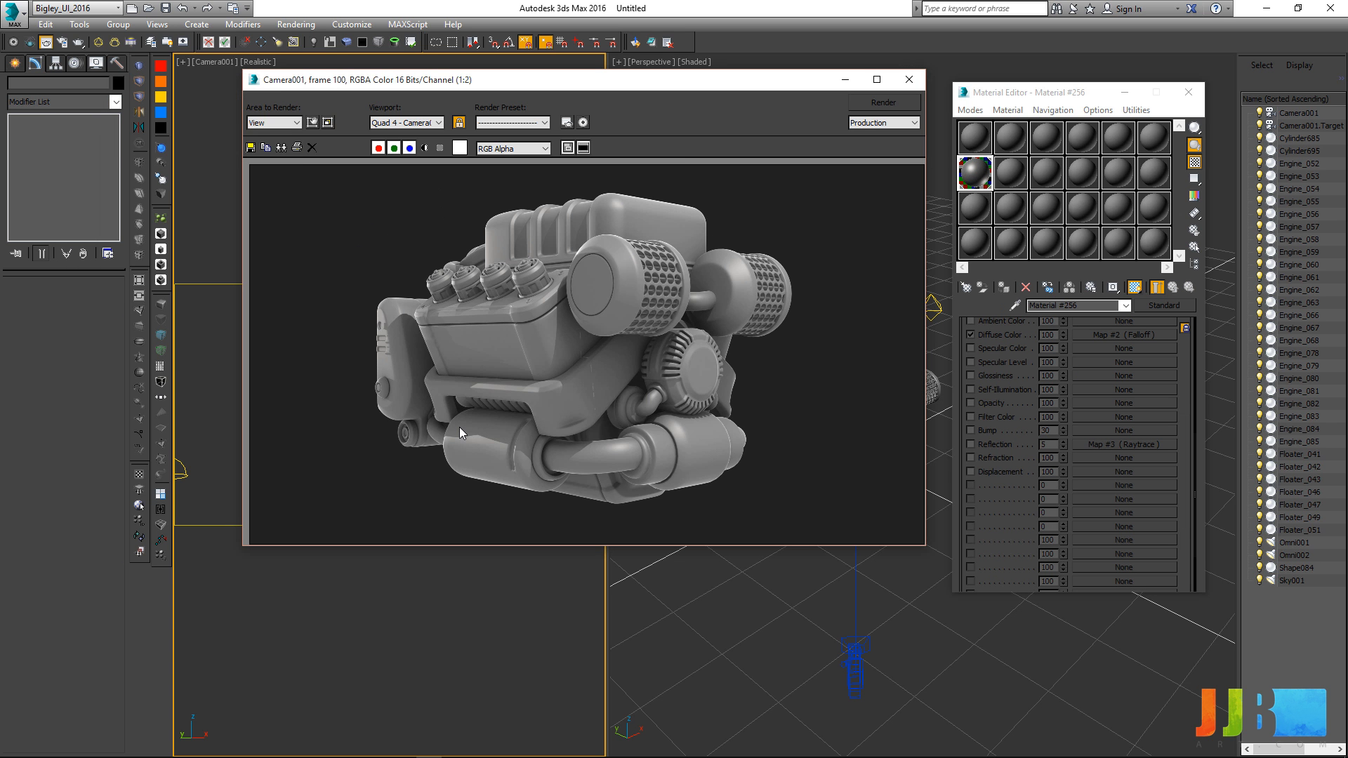
pyautogui.click(88, 391)
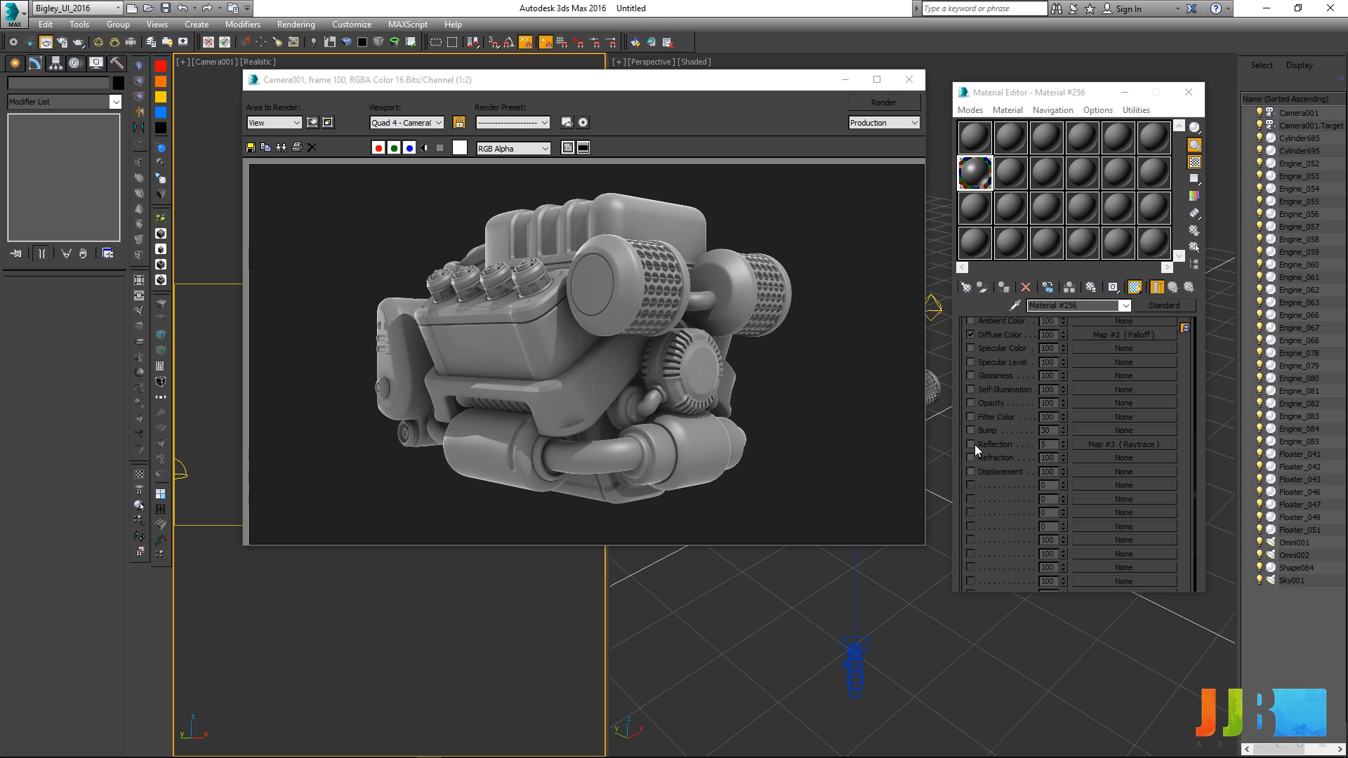
pyautogui.click(645, 242)
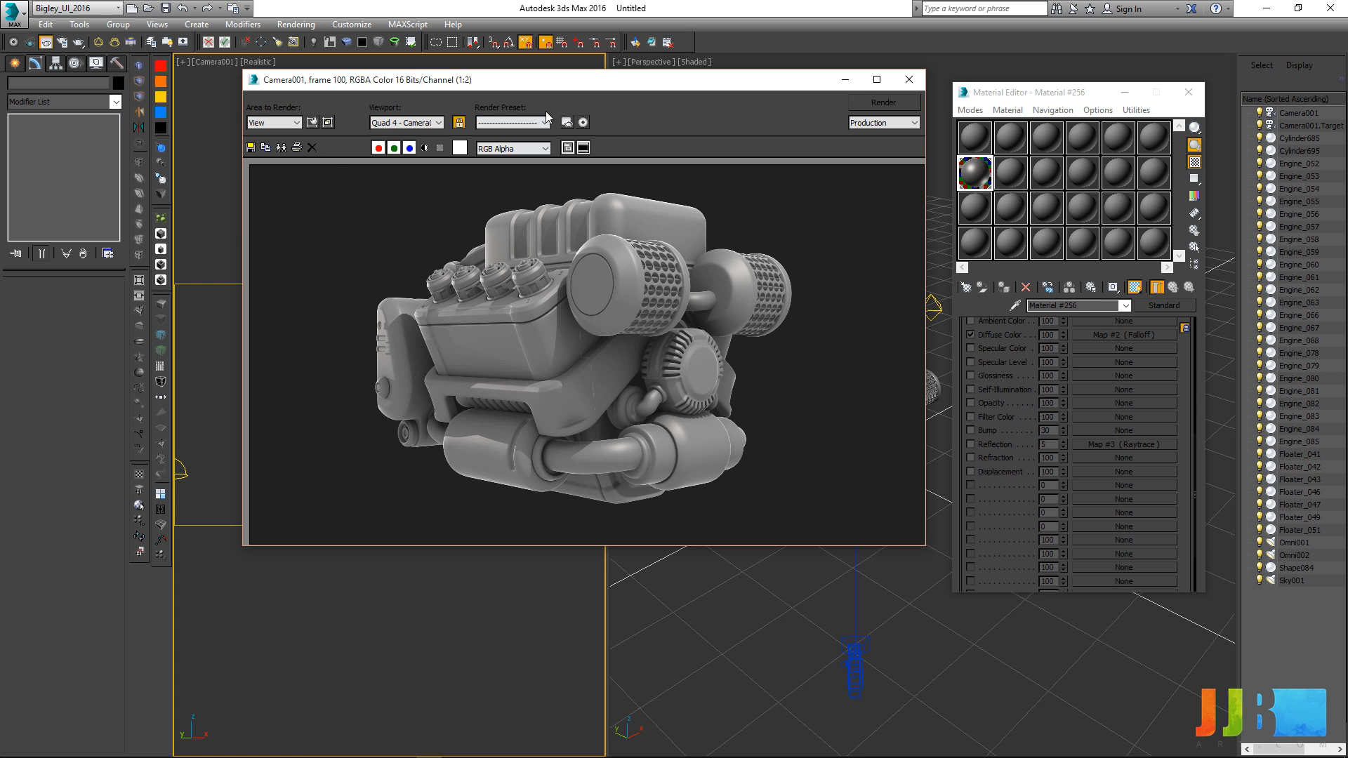
# Step: Save the rendered image as Targa file Base_Render in the Awesome folder on the desktop
pyautogui.click(251, 147)
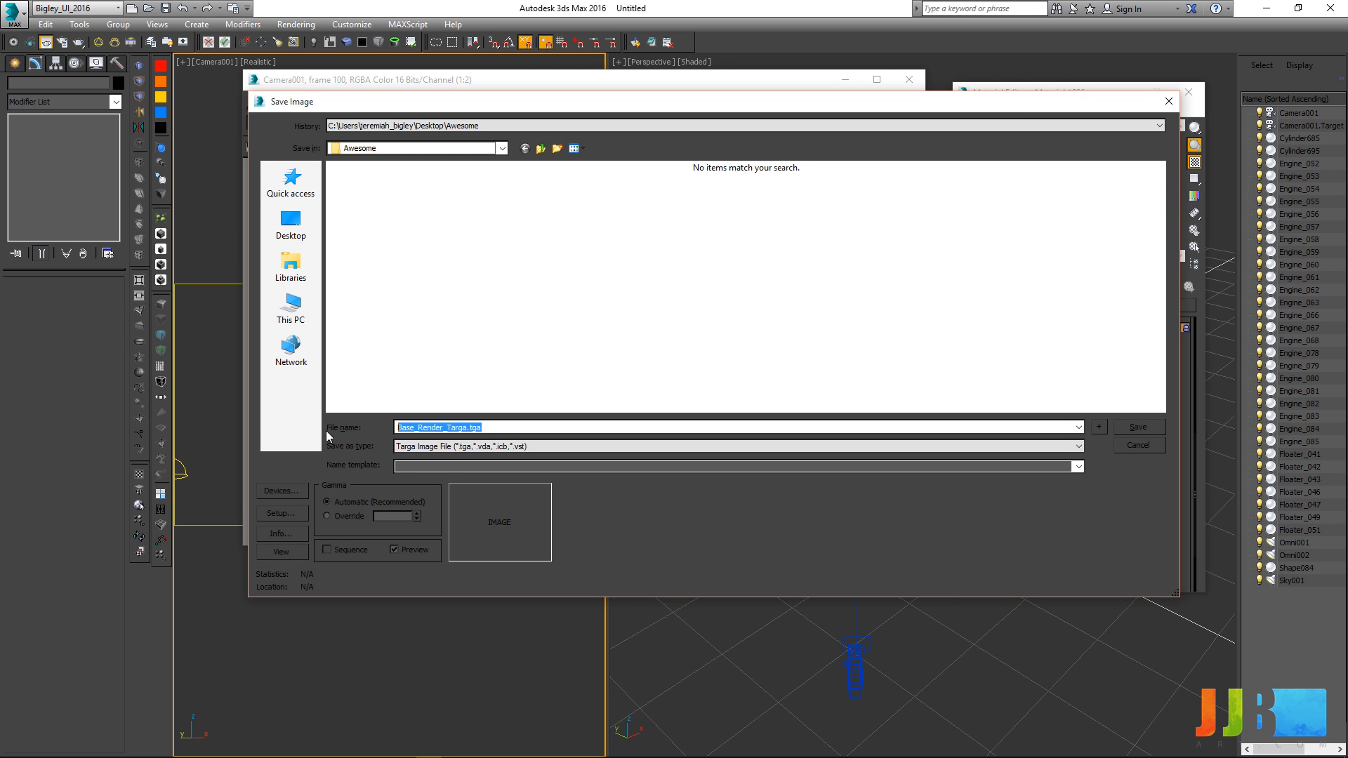
pyautogui.write('Base_Rende')
pyautogui.press('Return')
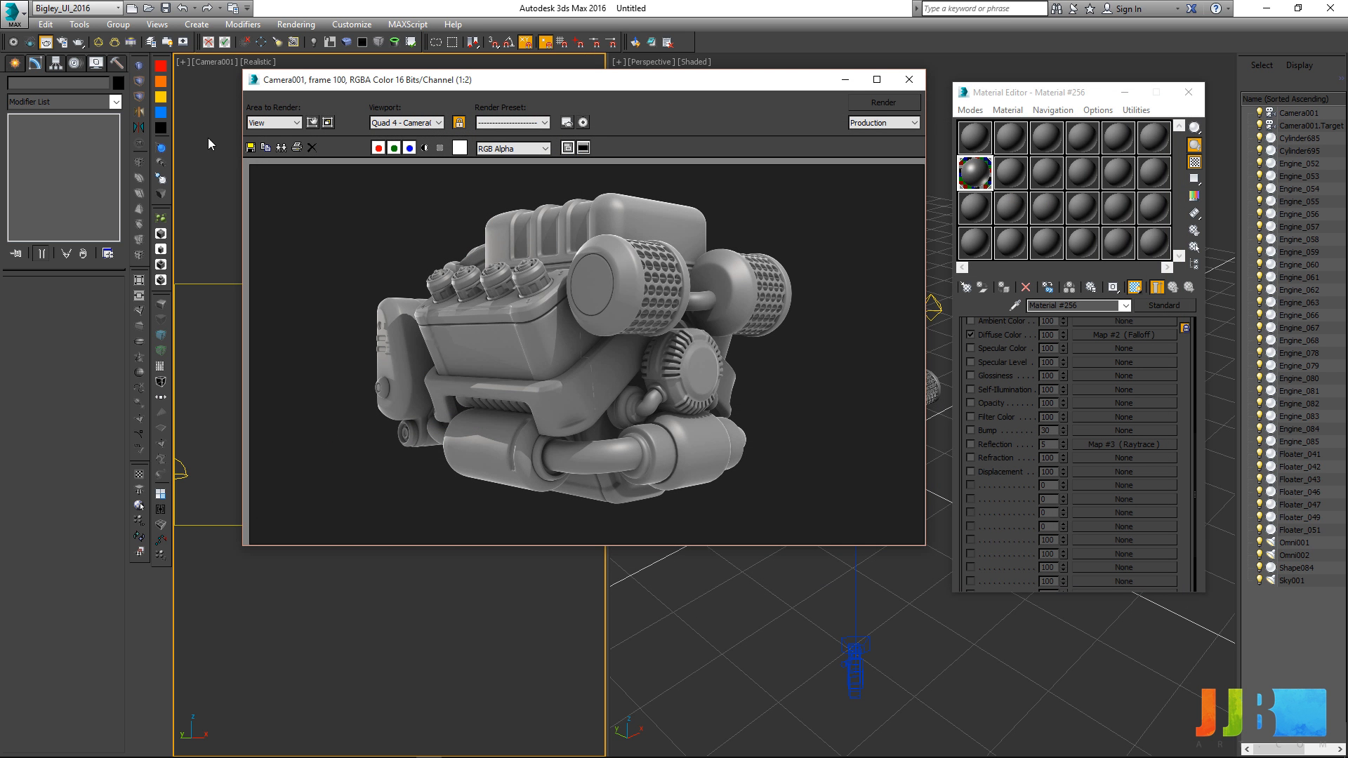
# Step: Start saving the render again with the type set to All Formats and the .tga extension removed from the file name Base_Render
pyautogui.click(250, 148)
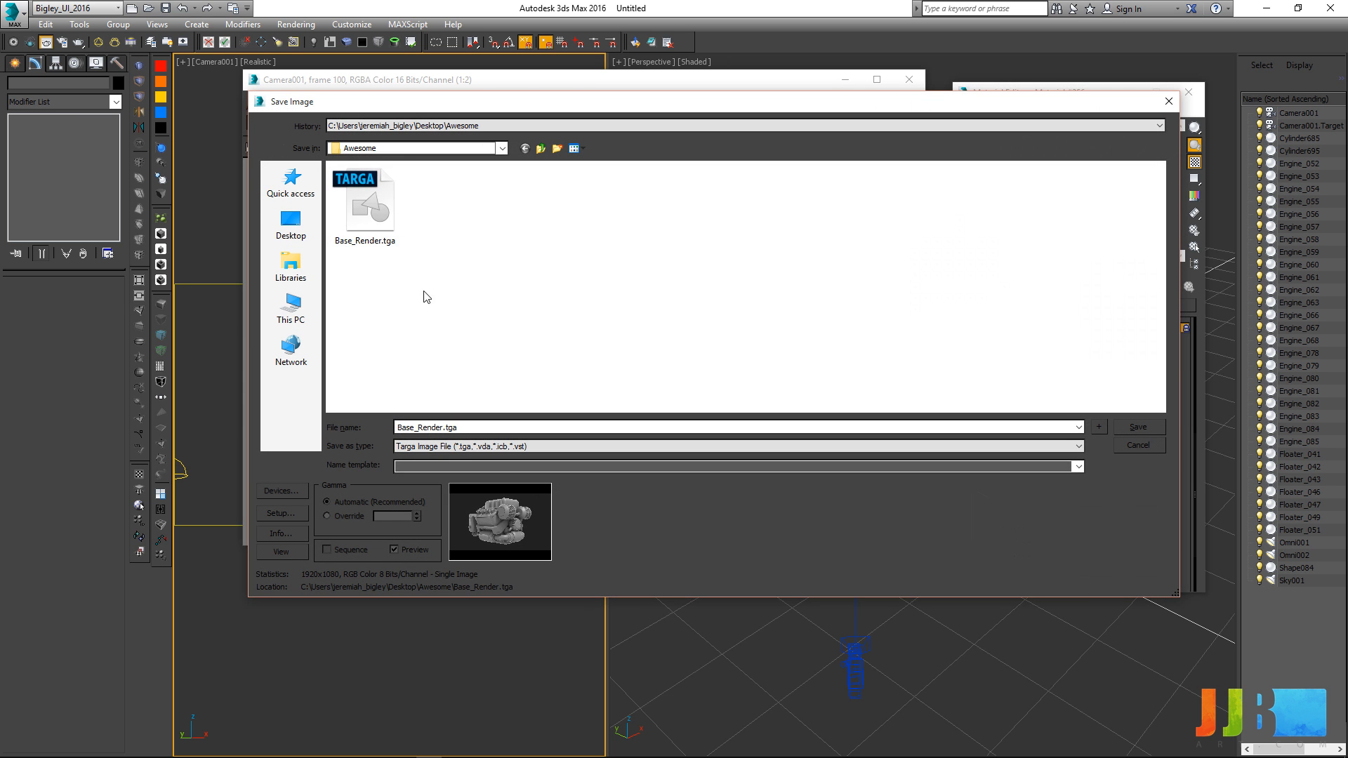
pyautogui.click(365, 207)
pyautogui.click(443, 446)
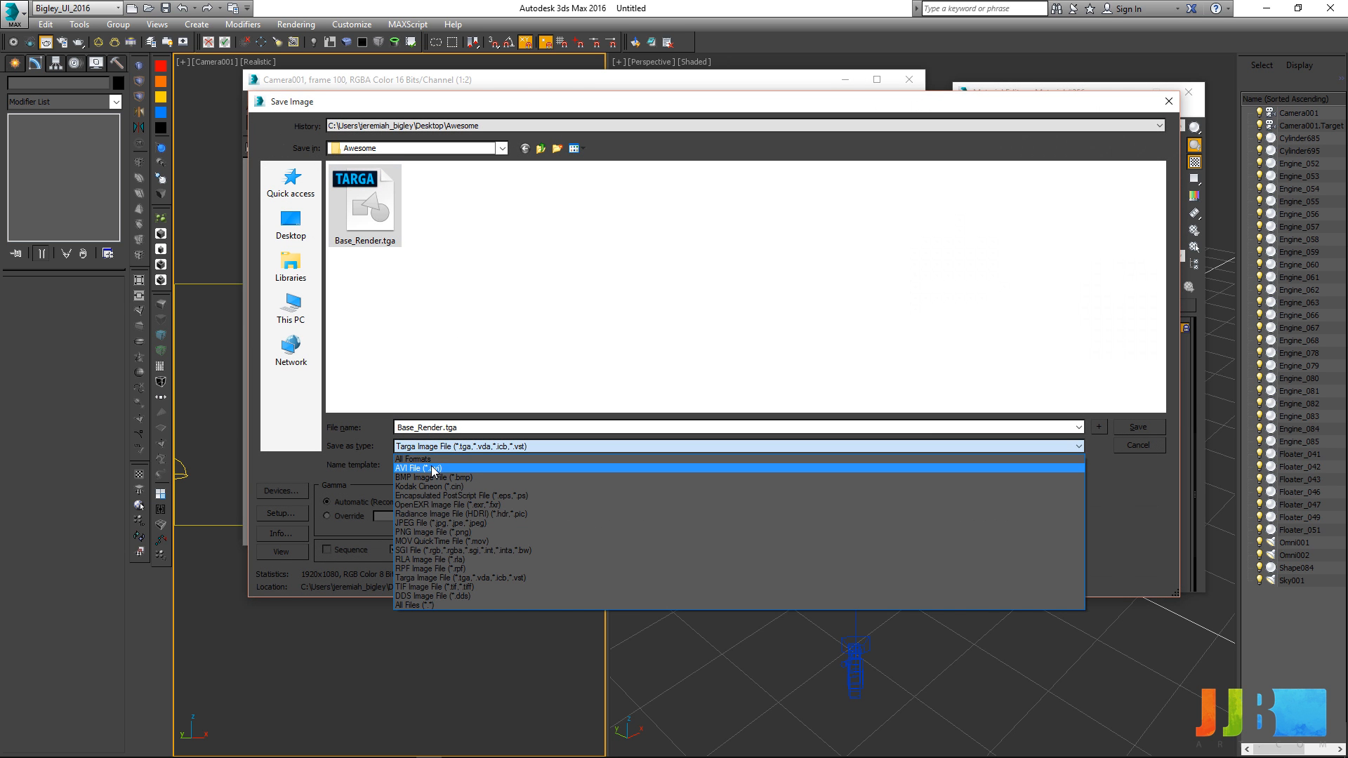
pyautogui.click(434, 459)
pyautogui.doubleClick(455, 430)
pyautogui.click(445, 429)
pyautogui.moveTo(443, 428); pyautogui.dragTo(487, 420)
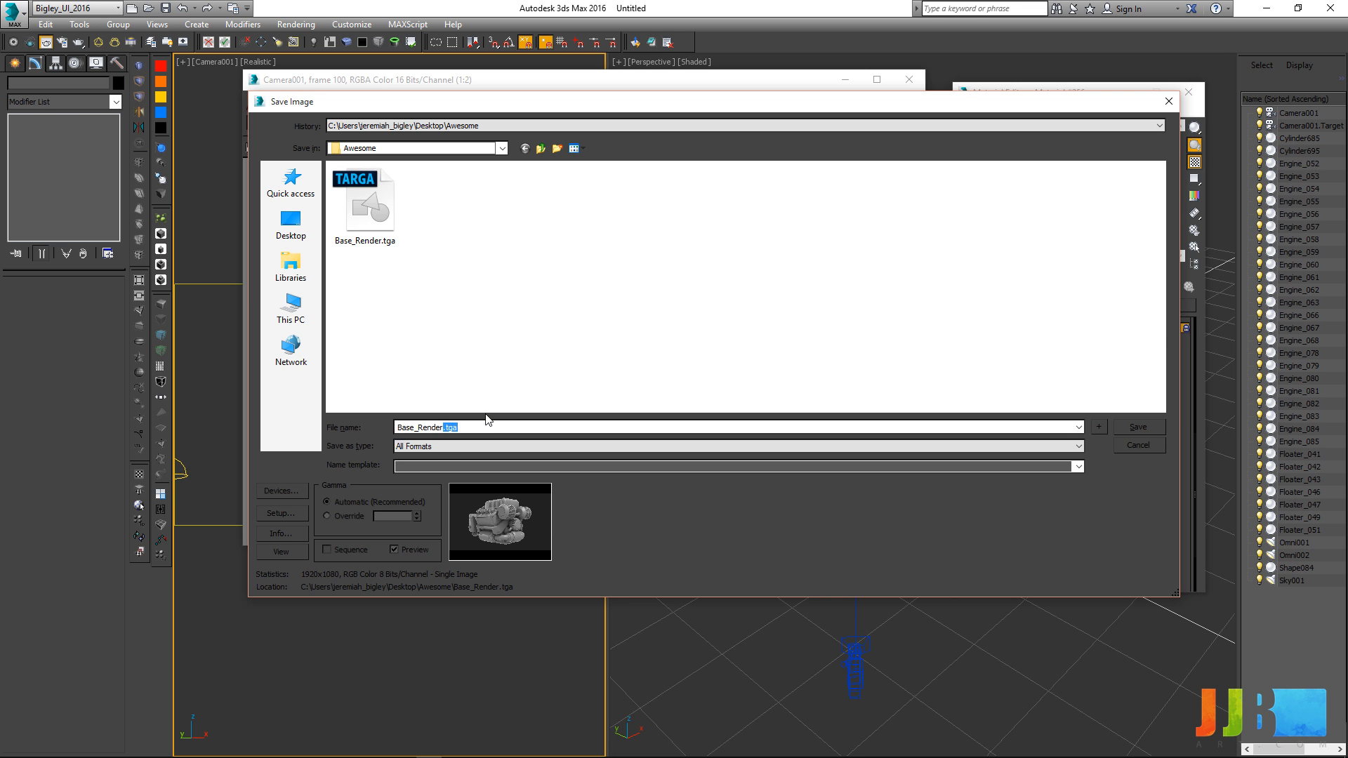
pyautogui.press('BackSpace')
pyautogui.press('Return')
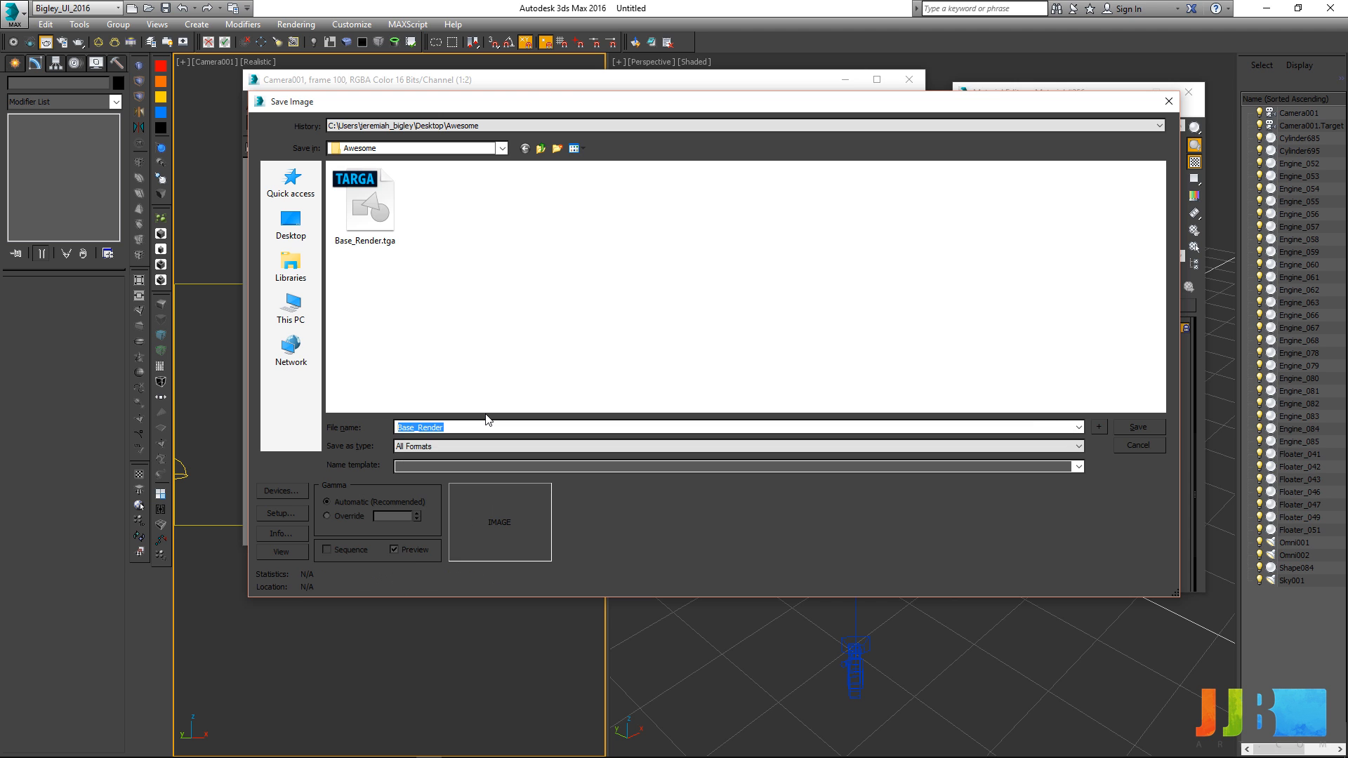
# Step: Set the save type to Targa Image File and overwrite Base_Render.tga with 32 bits per pixel, compression and pre-multiplied alpha
pyautogui.press('Tab')
pyautogui.click(524, 448)
pyautogui.press('t')
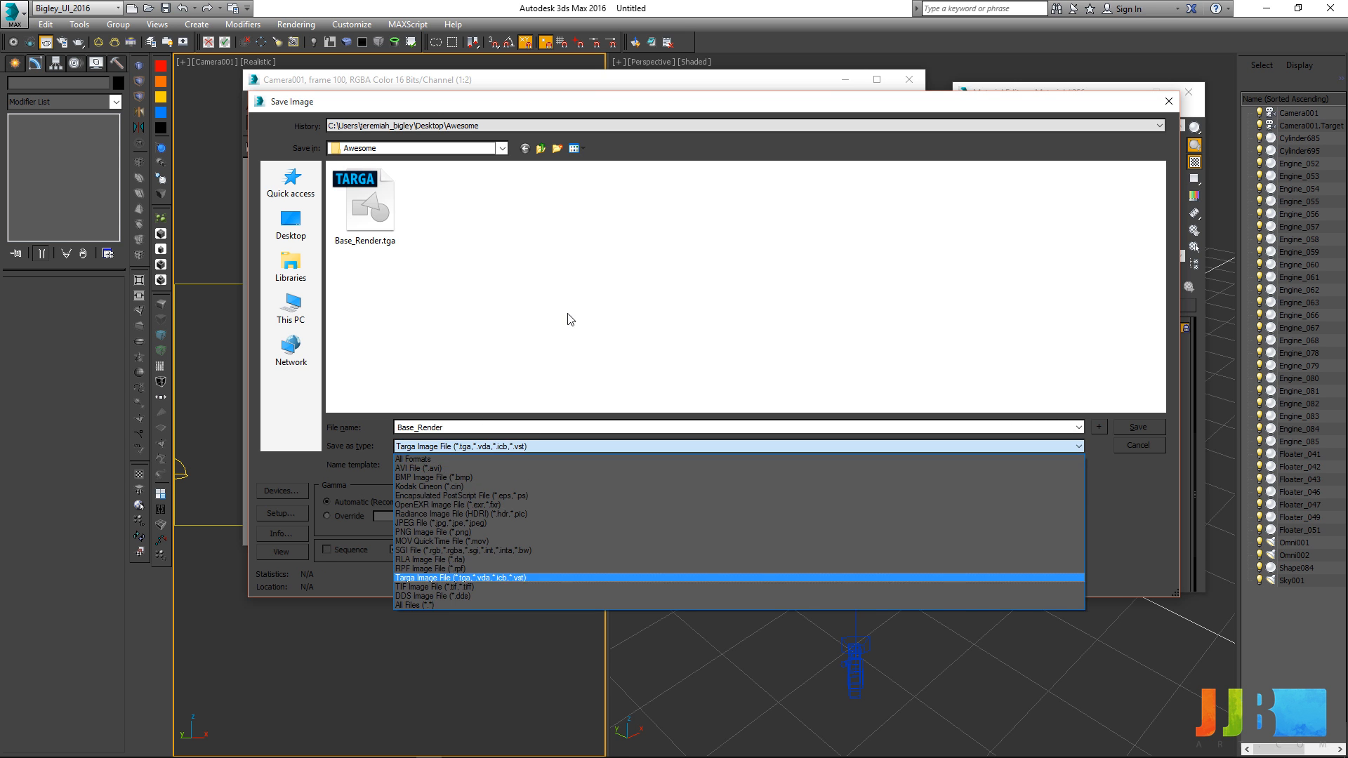
pyautogui.press('Return')
pyautogui.click(1127, 427)
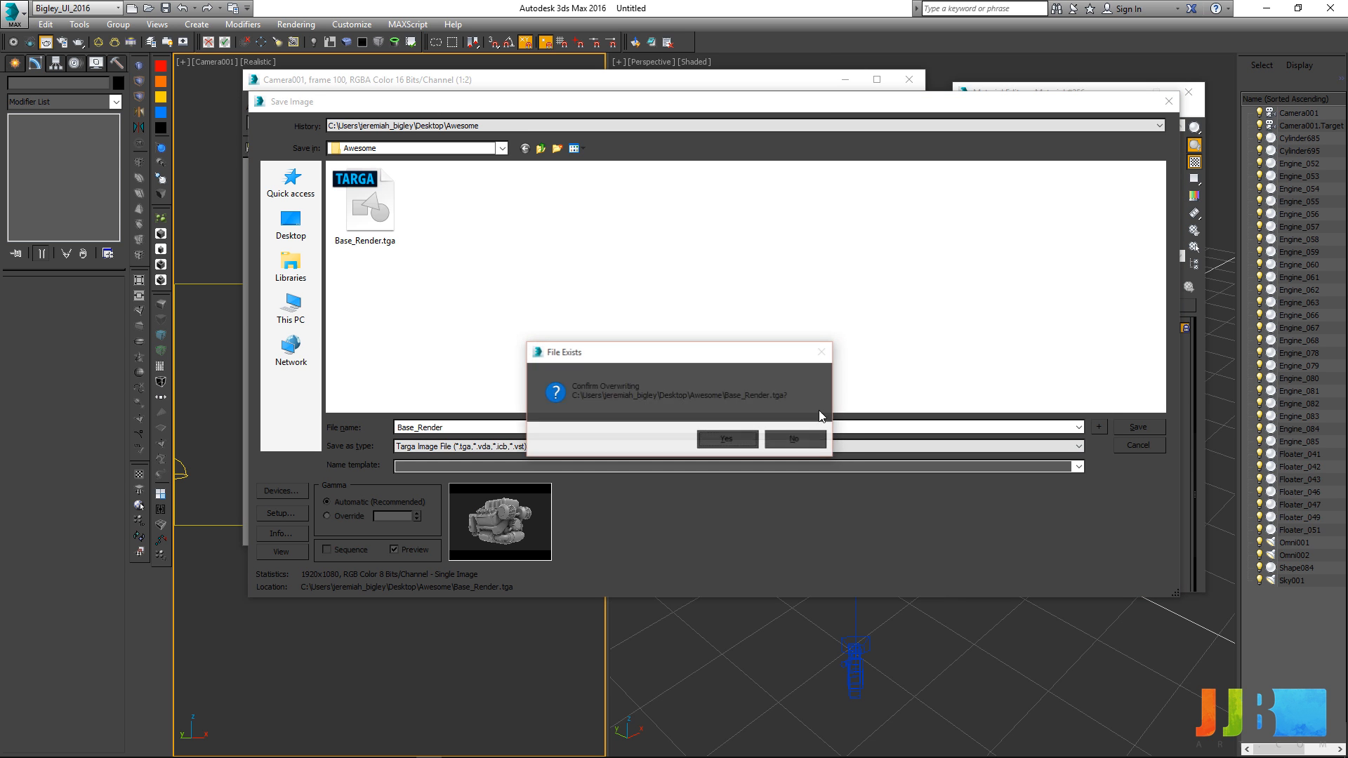
pyautogui.click(728, 442)
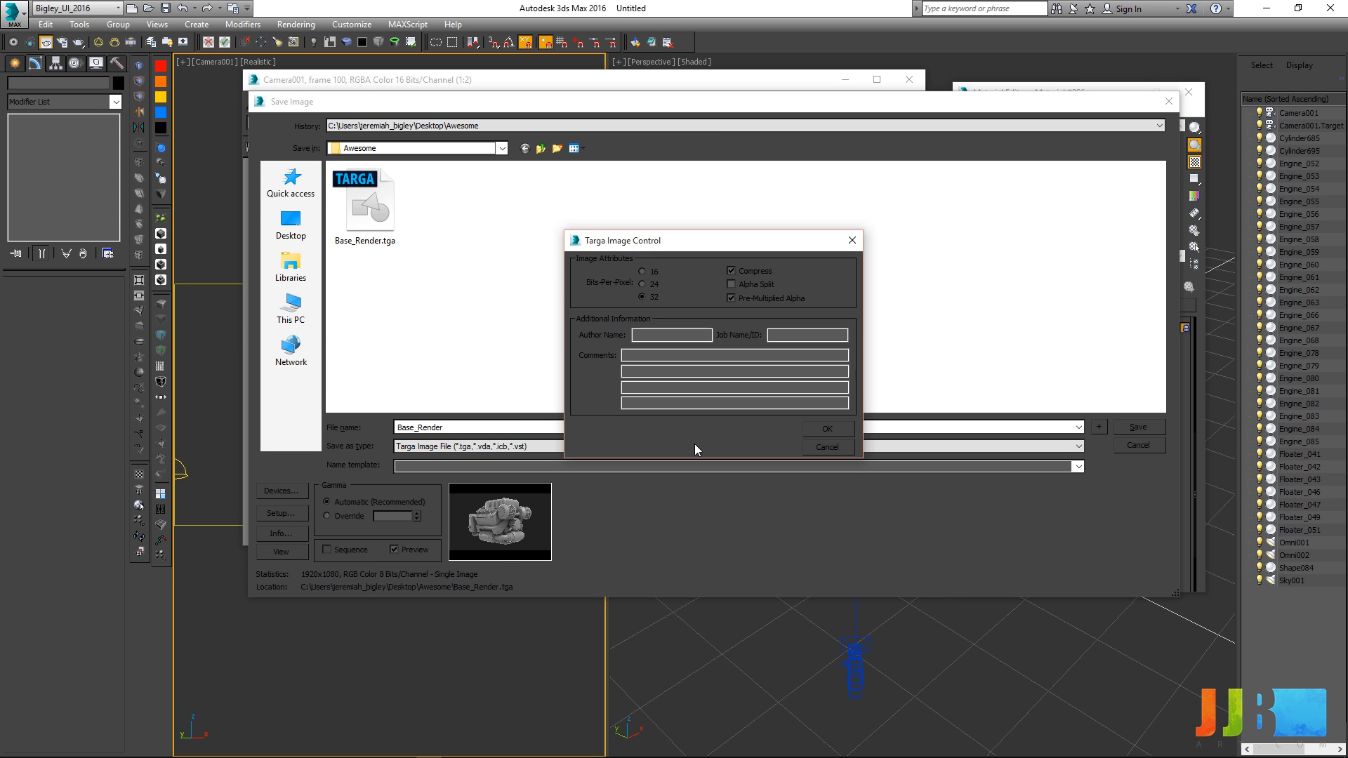
pyautogui.click(822, 429)
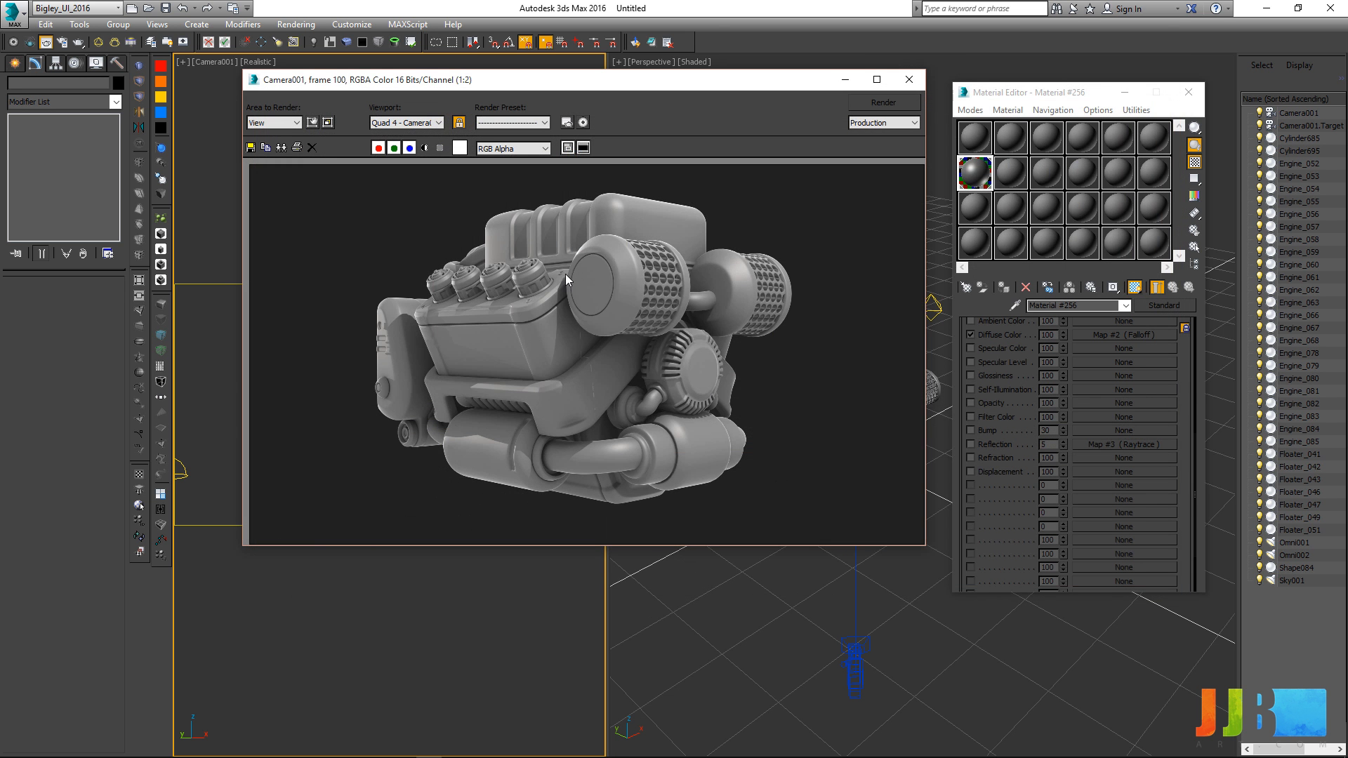
# Step: Check the alpha channel of the render in the rendered frame window and return to the color image
pyautogui.click(424, 148)
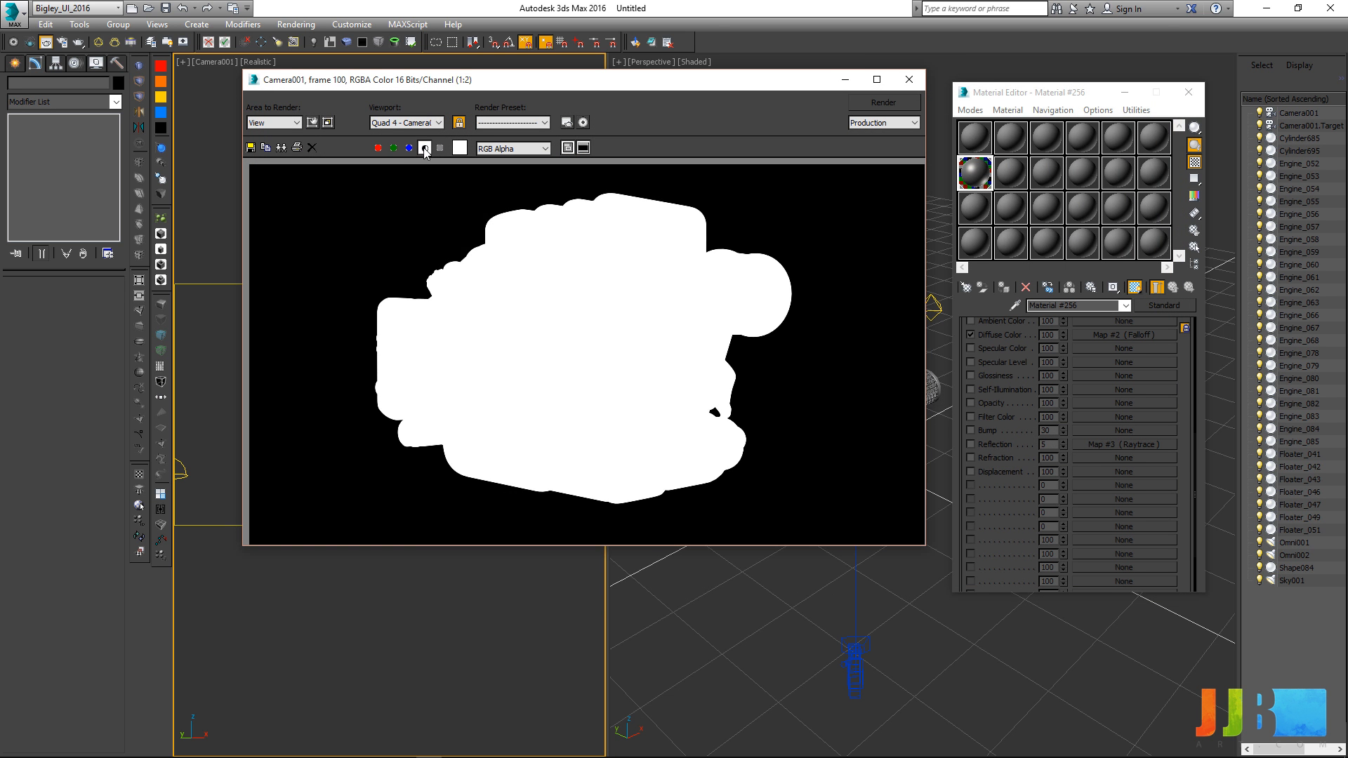
pyautogui.click(424, 149)
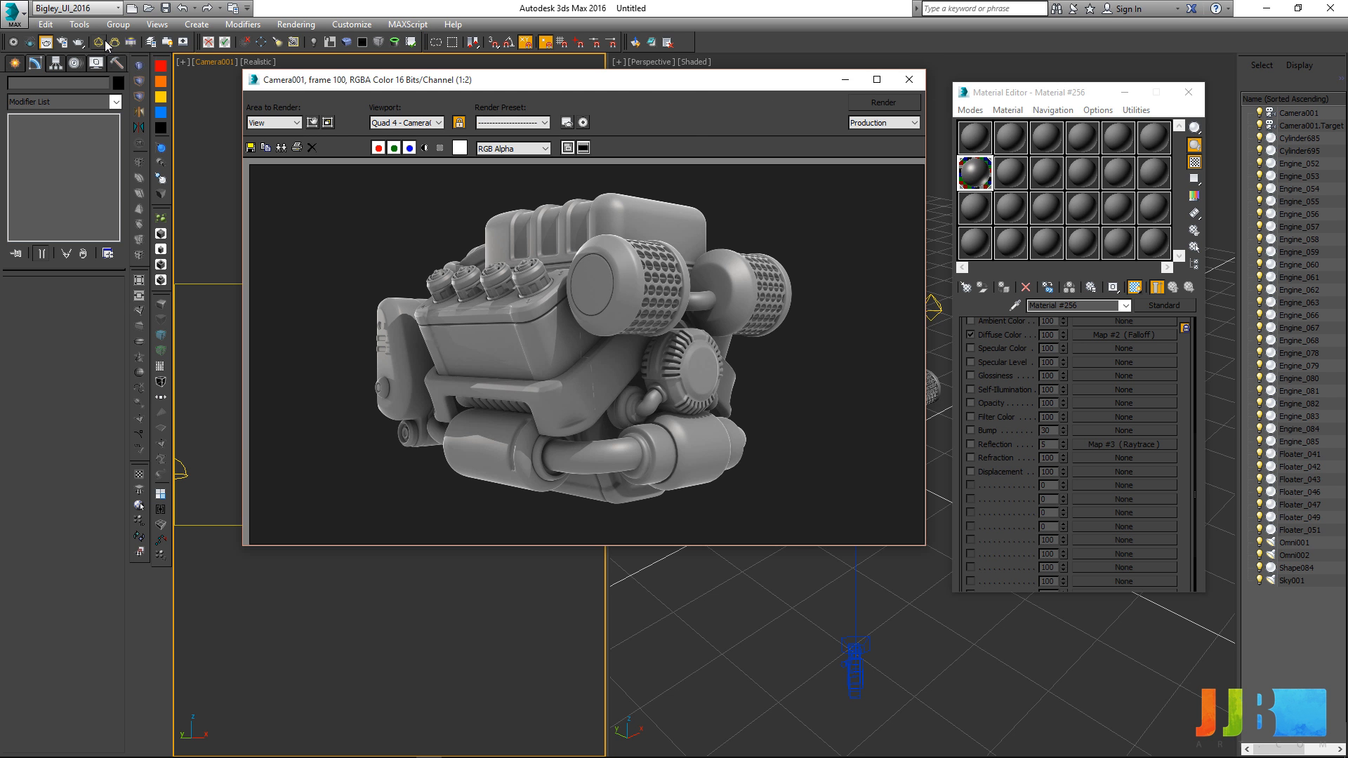
pyautogui.click(62, 42)
pyautogui.click(78, 42)
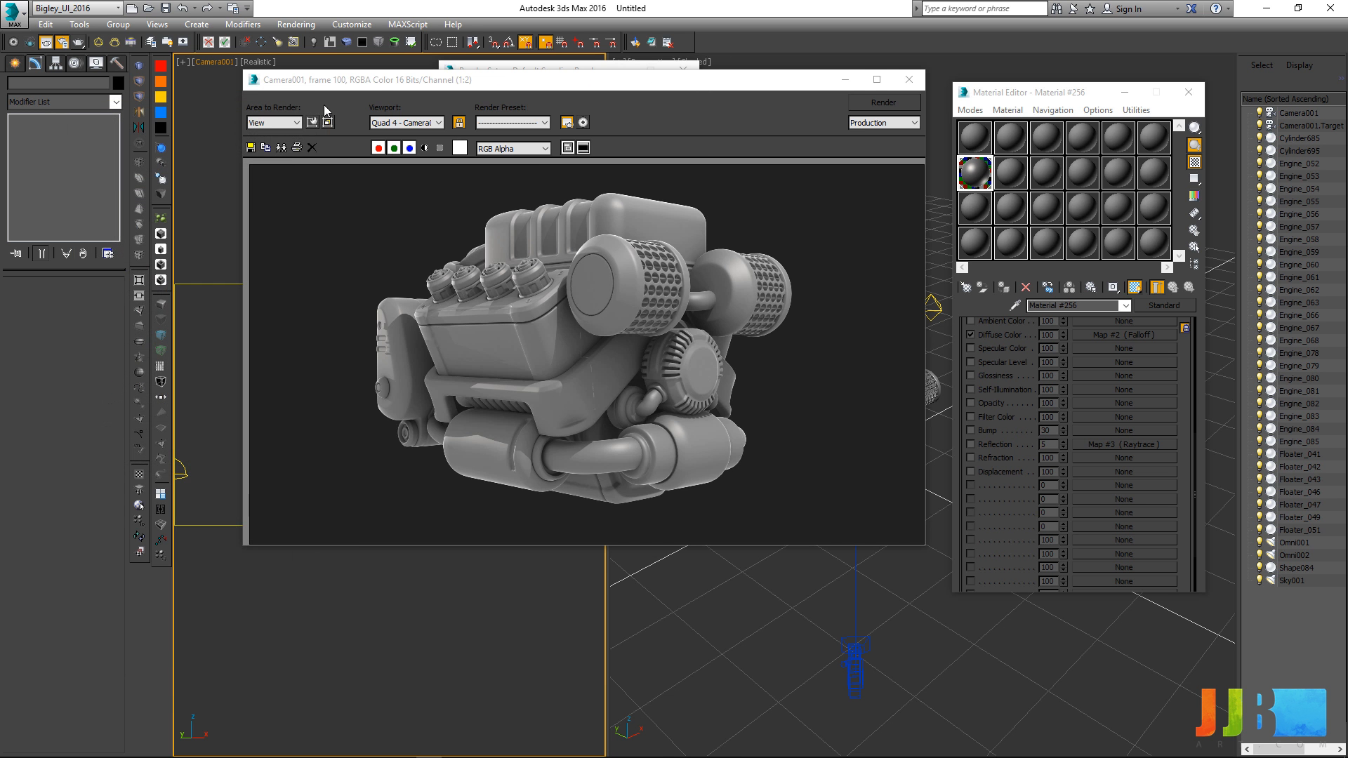
# Step: Switch to Photoshop and leave full-screen mode, bringing back the panels and keeping the brush settings closed
pyautogui.hotkey('alt', 'Tab')
pyautogui.click(419, 454)
pyautogui.press('super')
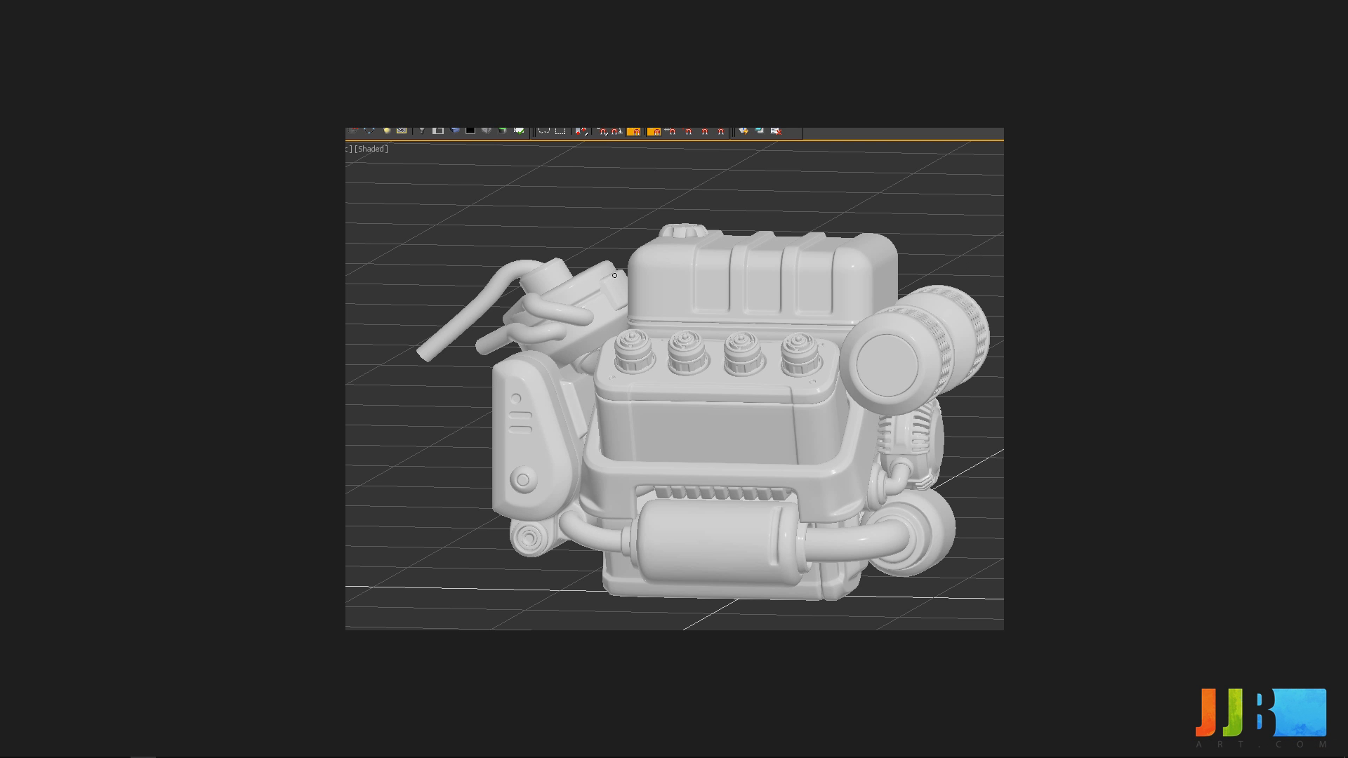
pyautogui.press('f')
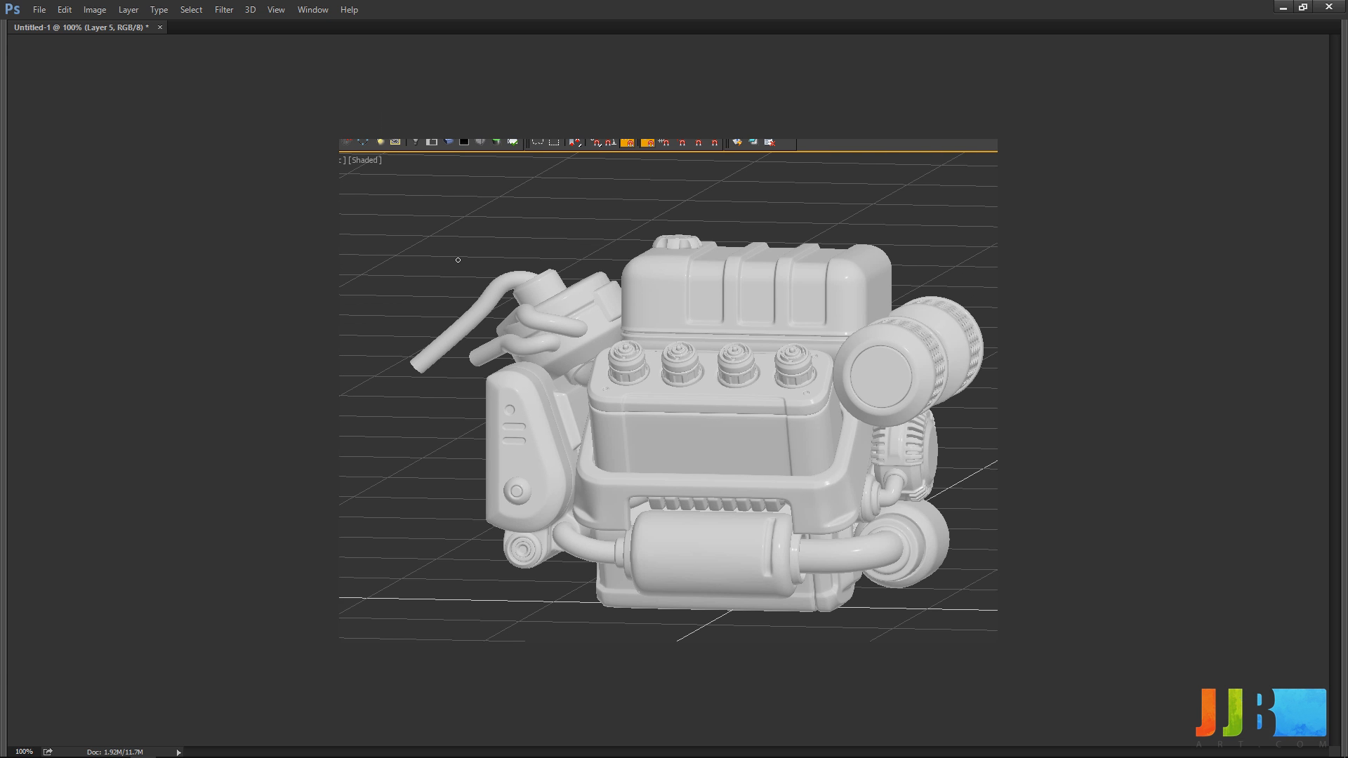
pyautogui.press('Tab')
pyautogui.press('F5')
pyautogui.hotkey('ctrl', '-')
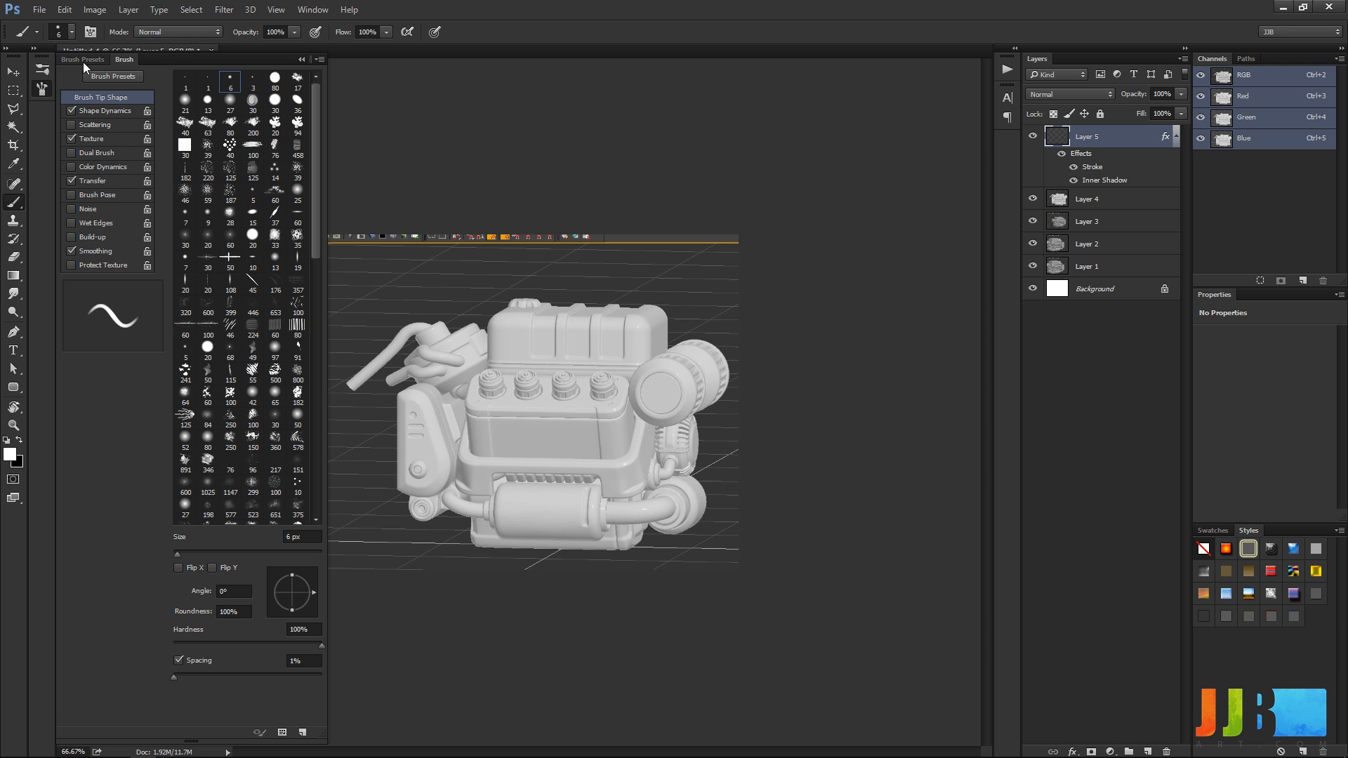
pyautogui.press('F5')
# Step: Open Base_Render.tga from the Awesome folder on the desktop
pyautogui.hotkey('ctrl', 'o')
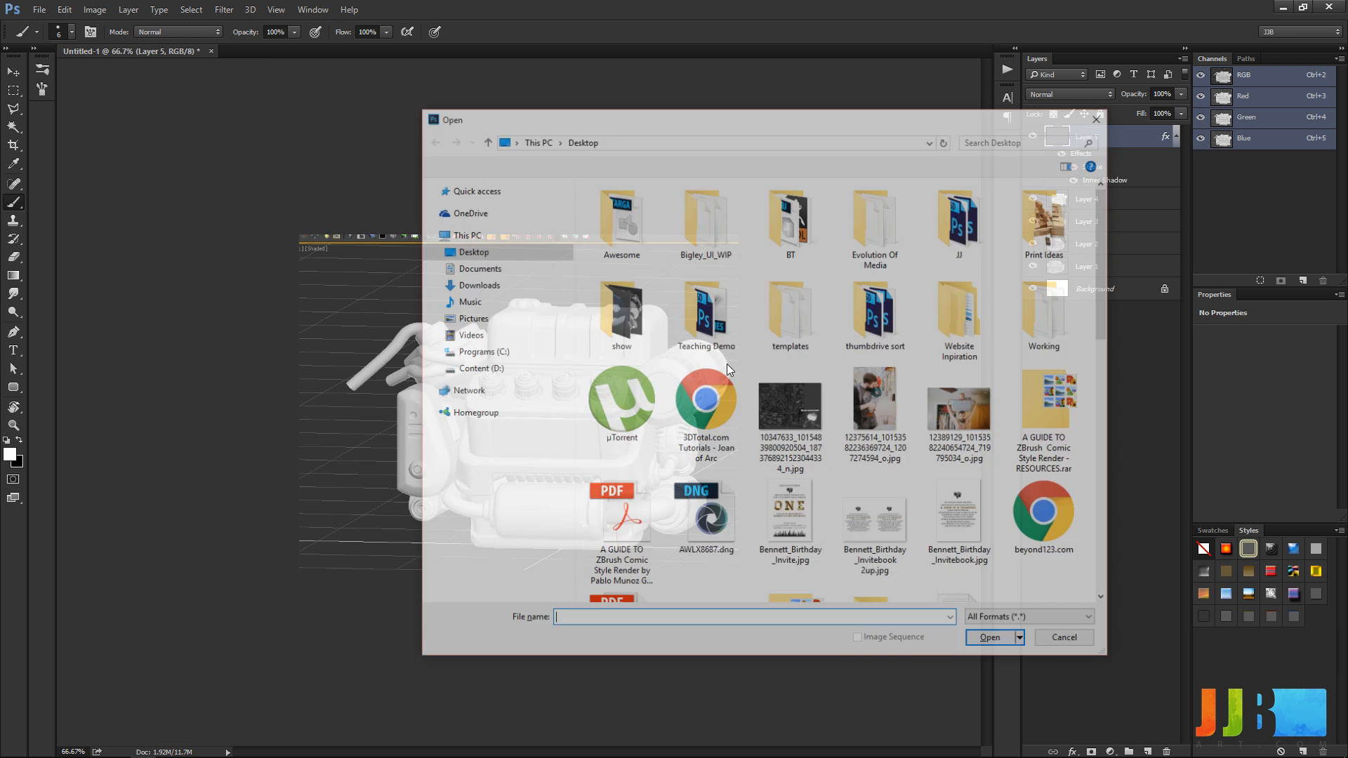
pyautogui.doubleClick(620, 219)
pyautogui.click(627, 212)
pyautogui.doubleClick(625, 213)
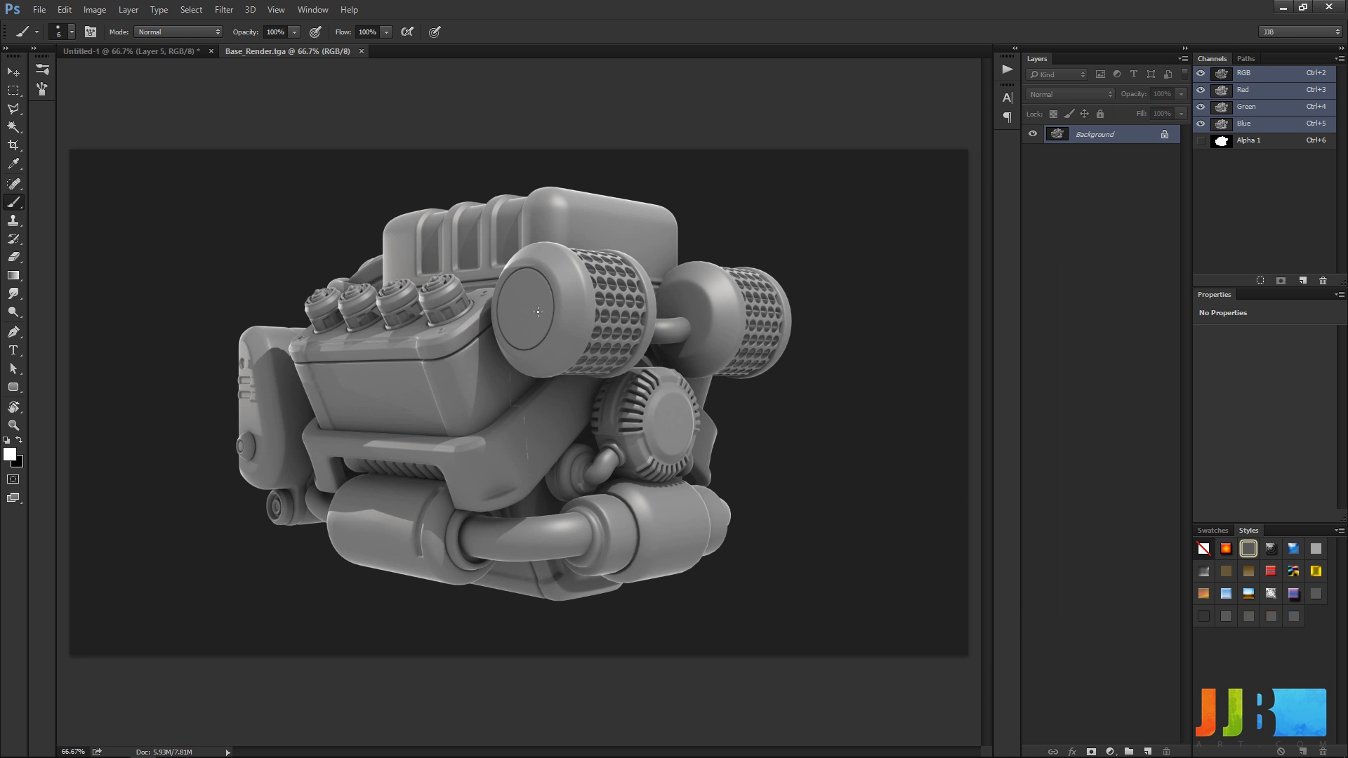
# Step: Convert the locked Background of Base_Render.tga into a regular layer
pyautogui.hotkey('ctrl', '-')
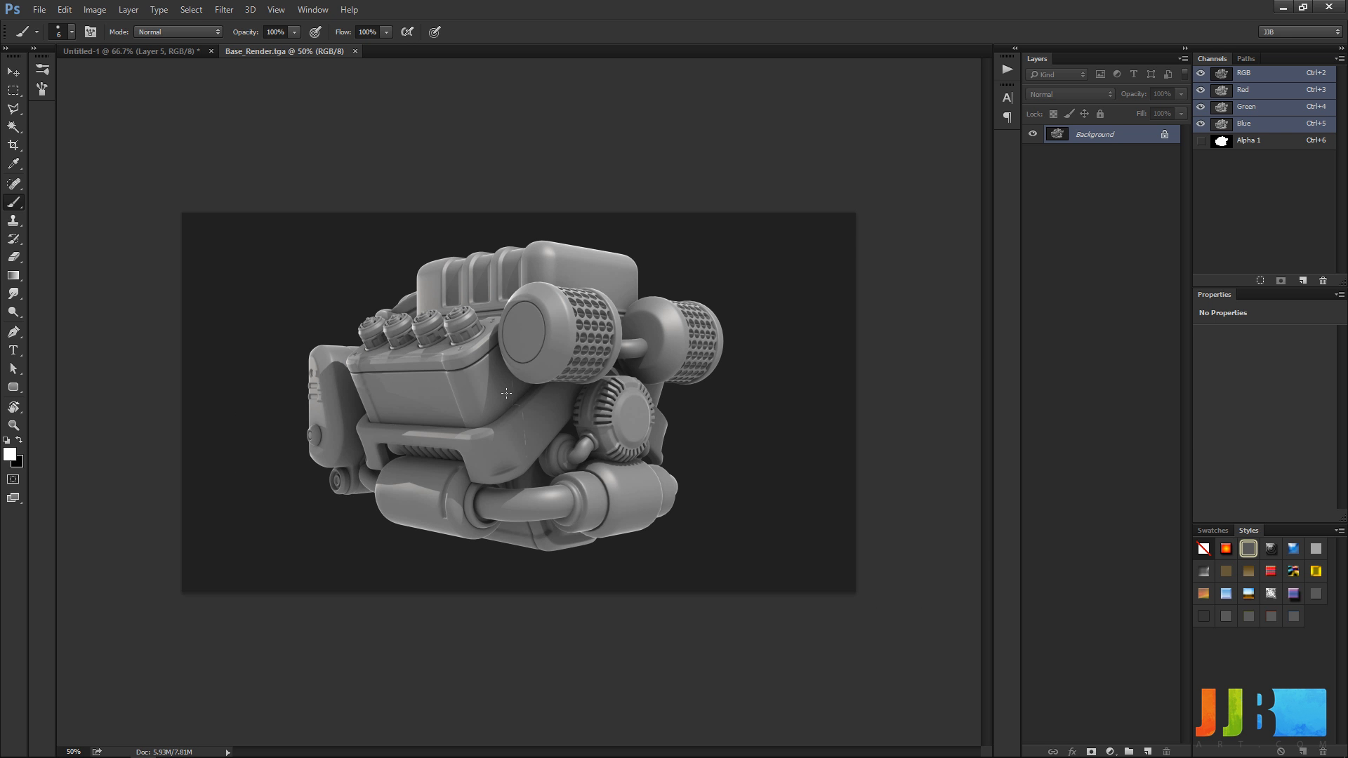
pyautogui.keyDown('alt'); pyautogui.doubleClick(1098, 132); pyautogui.keyUp('alt')
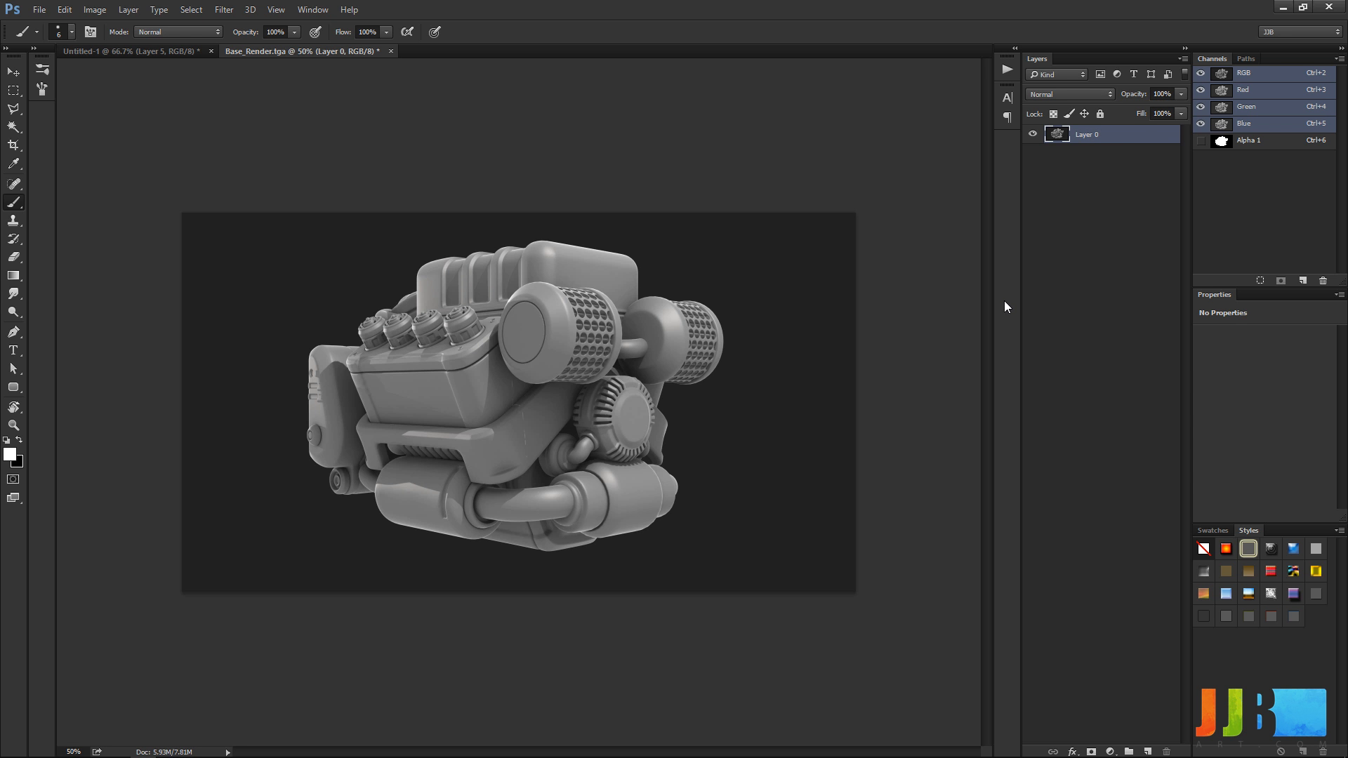
# Step: Try a Levels adjustment on the render with input black at 9 and input white at 239
pyautogui.hotkey('ctrl', 'l')
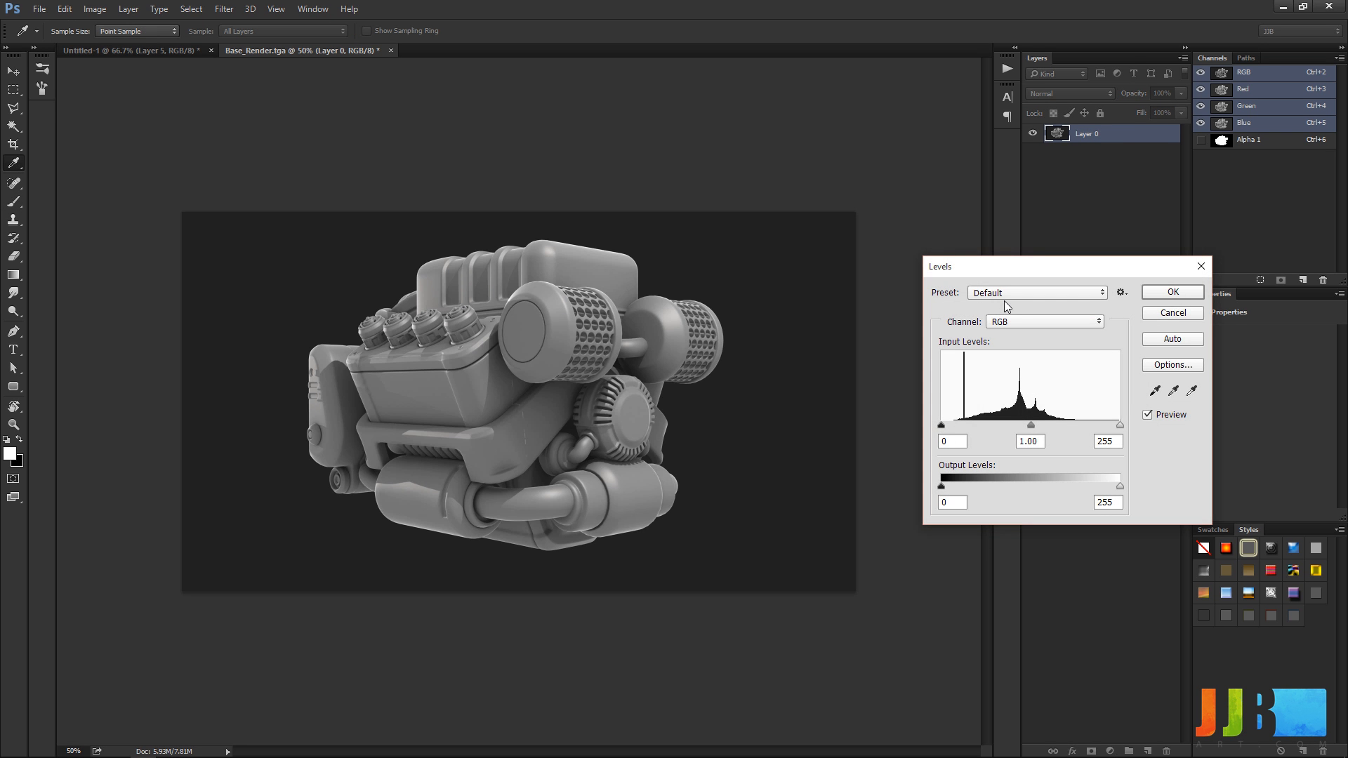
pyautogui.moveTo(1122, 427); pyautogui.dragTo(1108, 426)
pyautogui.moveTo(942, 426); pyautogui.dragTo(947, 430)
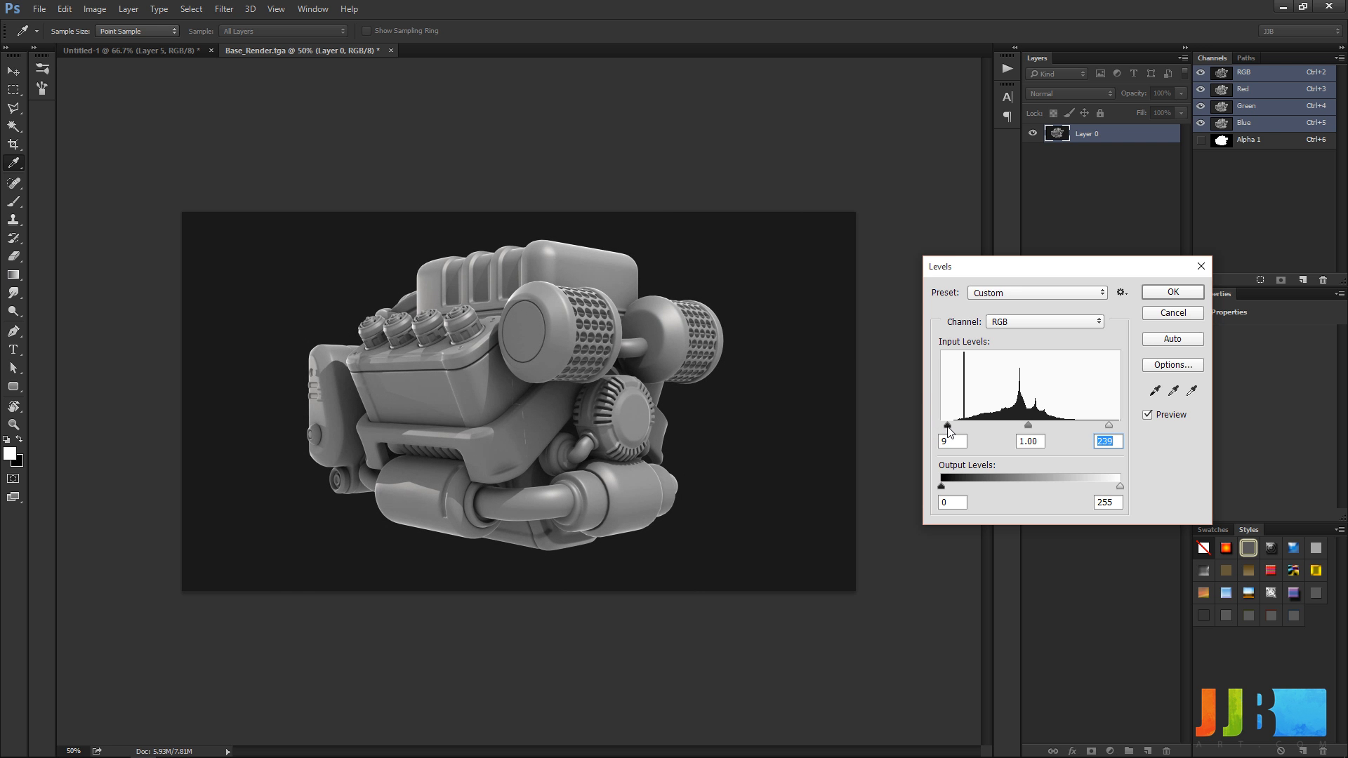
pyautogui.click(1173, 291)
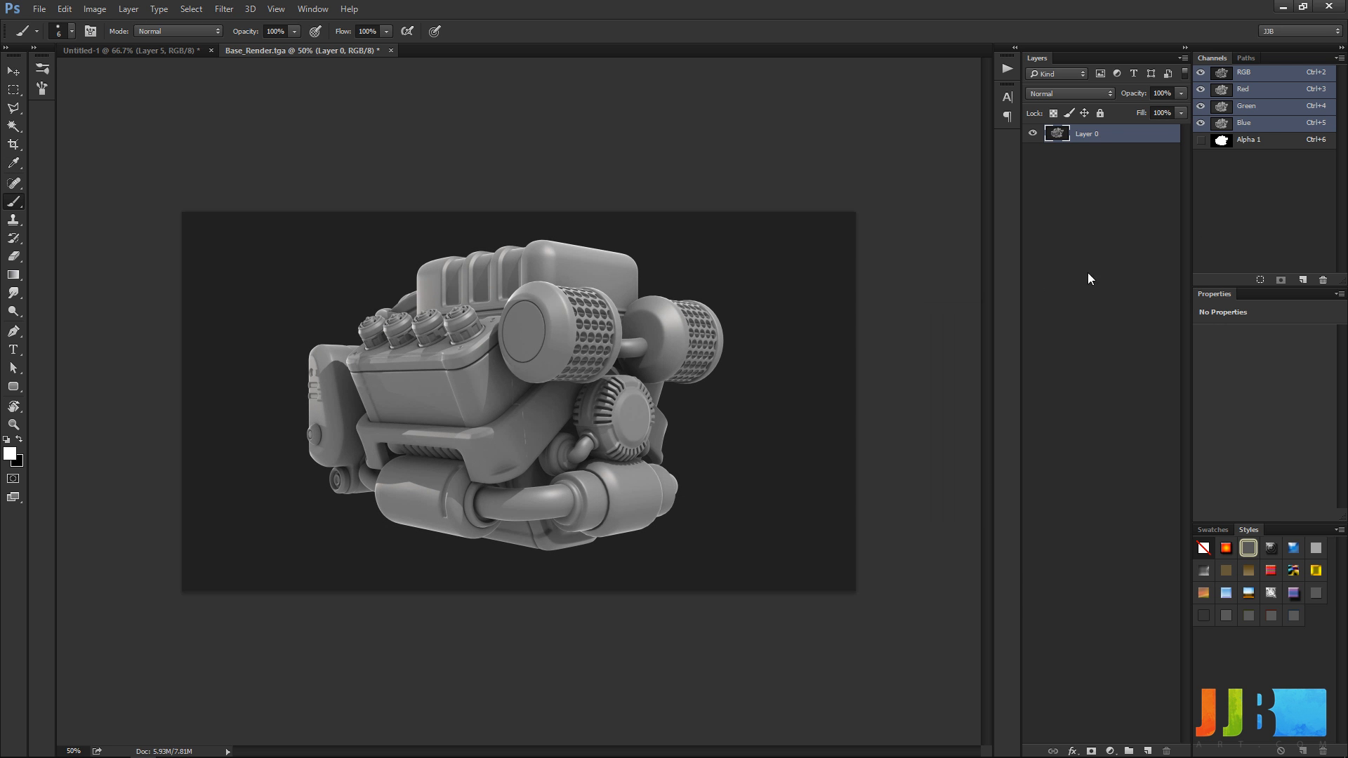
# Step: Load the Alpha 1 channel as a selection and apply it to Layer 0 as a layer mask
pyautogui.click(1230, 143)
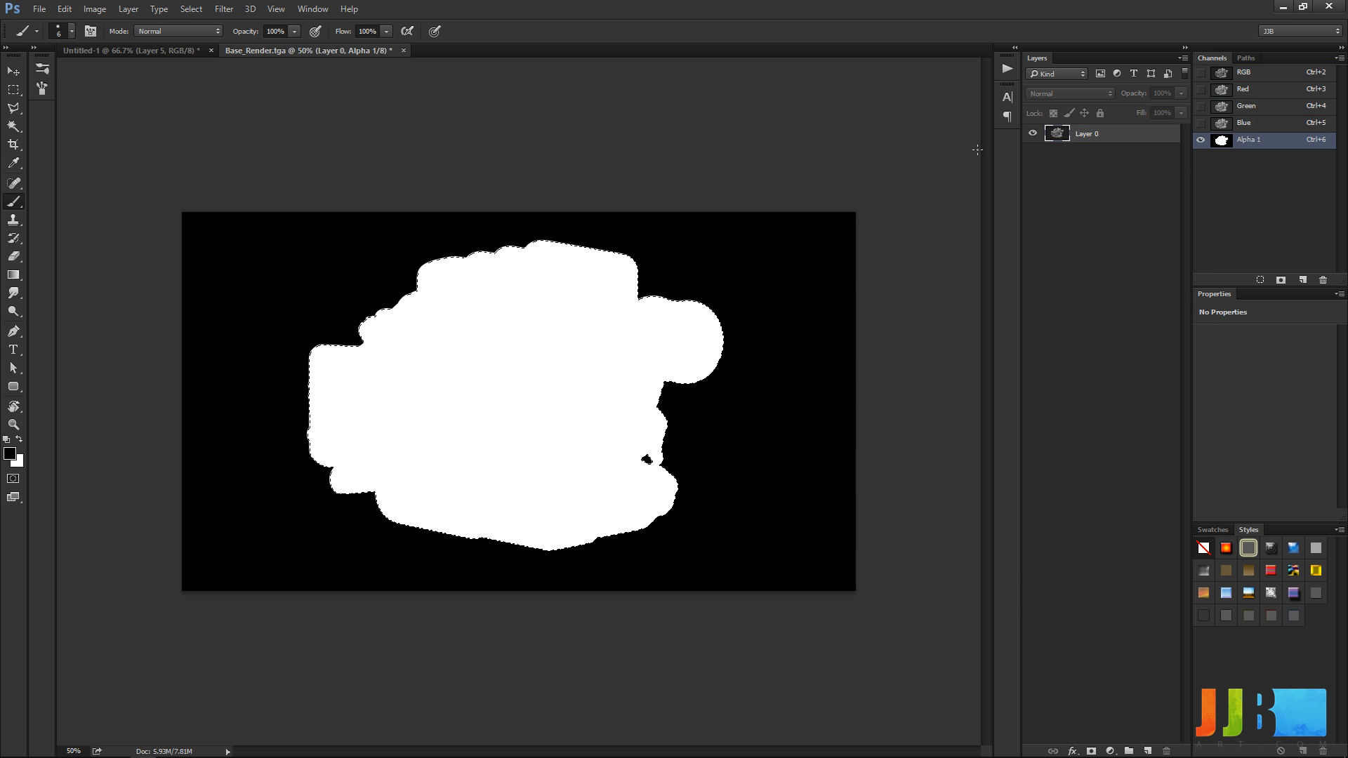
pyautogui.click(1060, 137)
pyautogui.click(1091, 751)
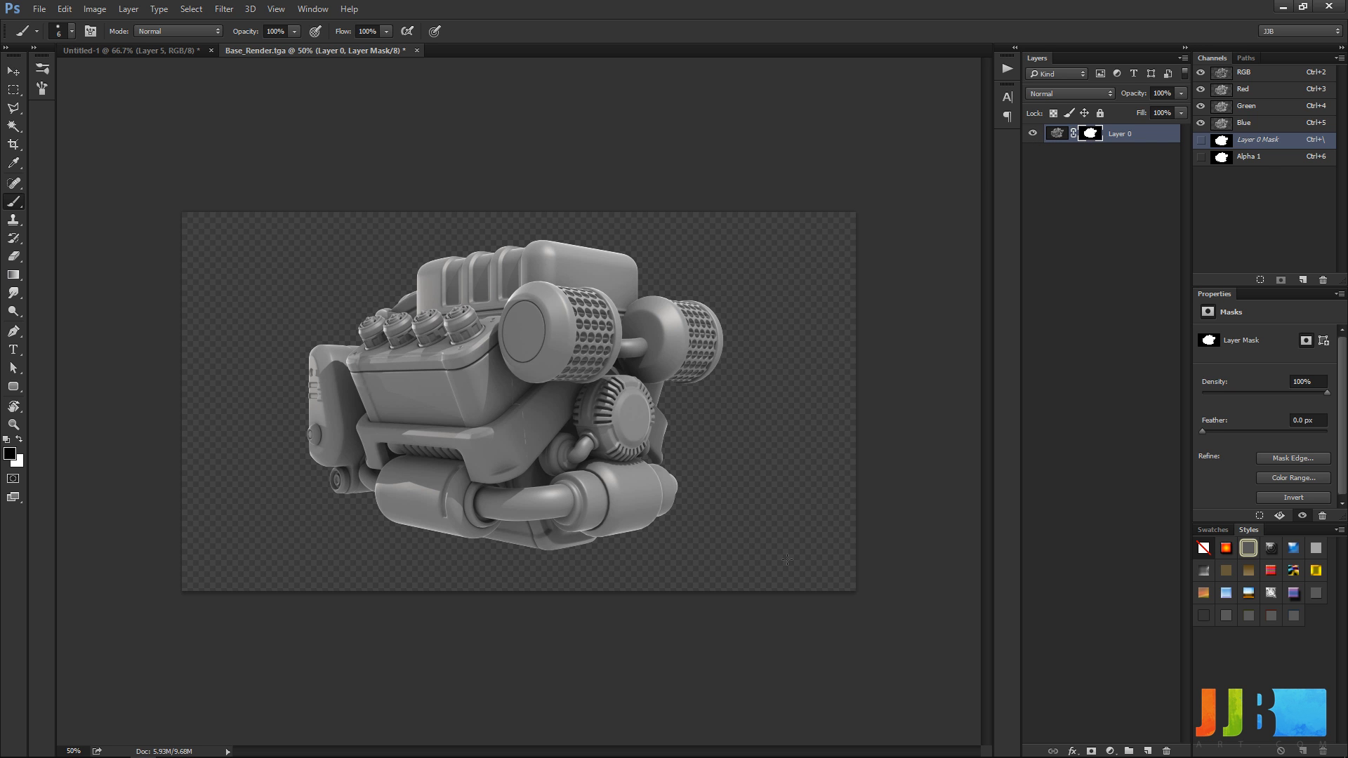
# Step: Create a new layer beneath the masked engine layer and fill it with dark grey #2b2b2b
pyautogui.click(1069, 219)
pyautogui.press('x')
pyautogui.hotkey('ctrl', 'shift', 'alt', 'n')
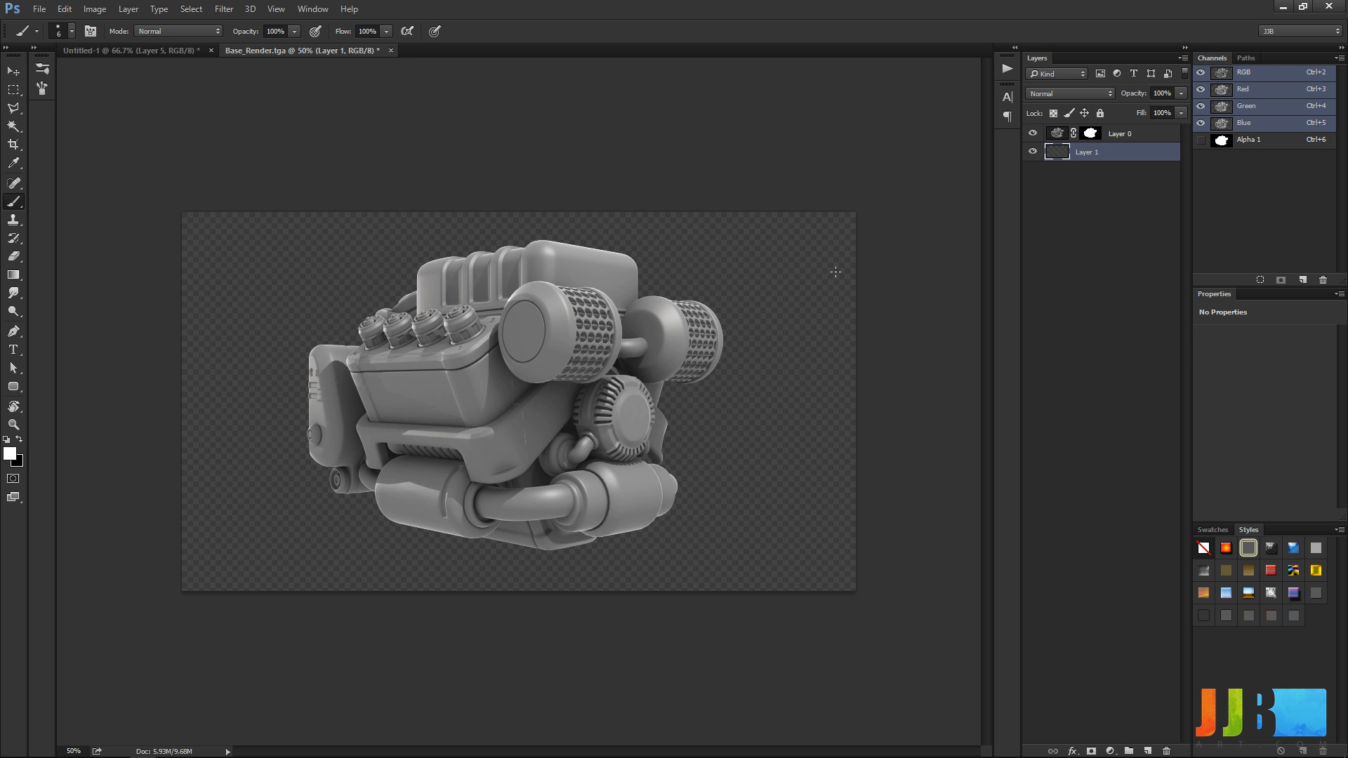
pyautogui.press('x')
pyautogui.click(12, 454)
pyautogui.click(788, 369)
pyautogui.click(1123, 218)
pyautogui.press('b')
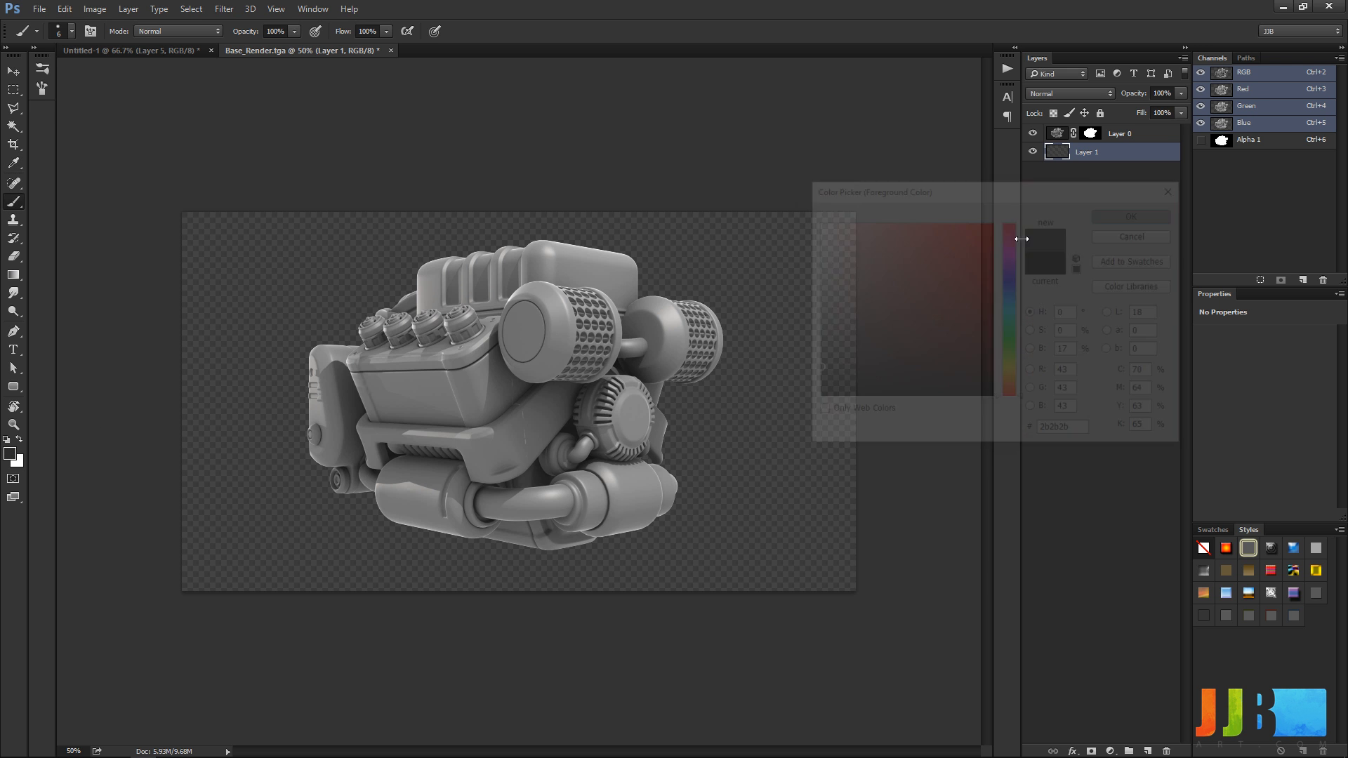
pyautogui.press('g')
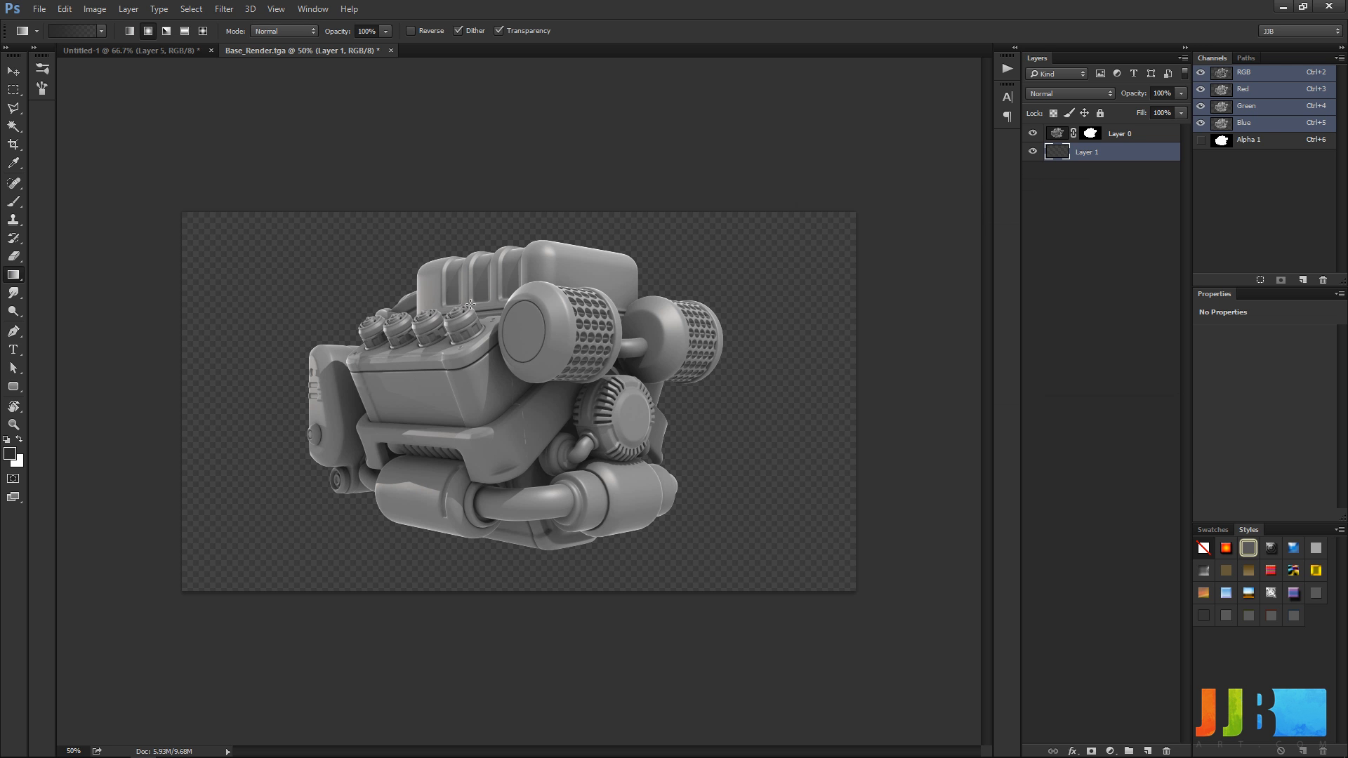
pyautogui.hotkey('alt', 'BackSpace')
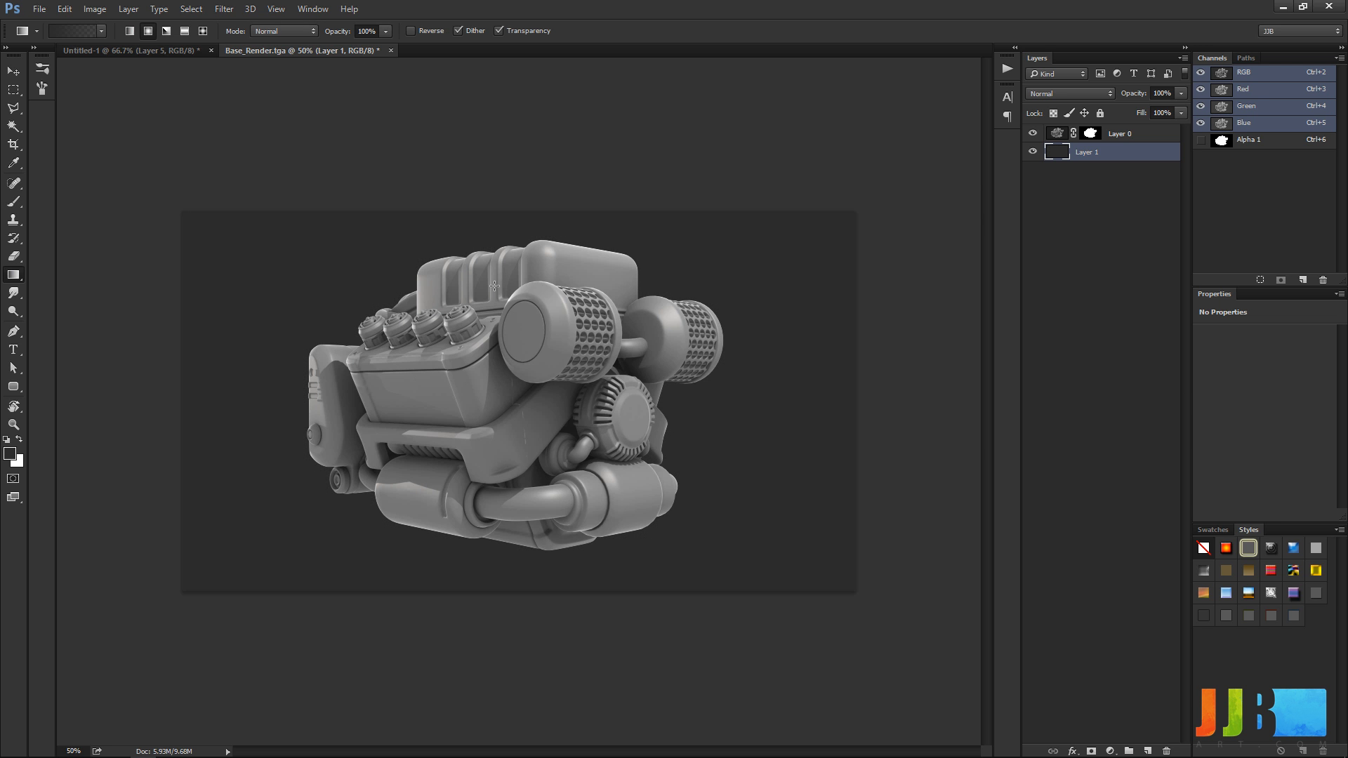
# Step: Set the foreground color to the darker grey #1b1b1b
pyautogui.click(10, 454)
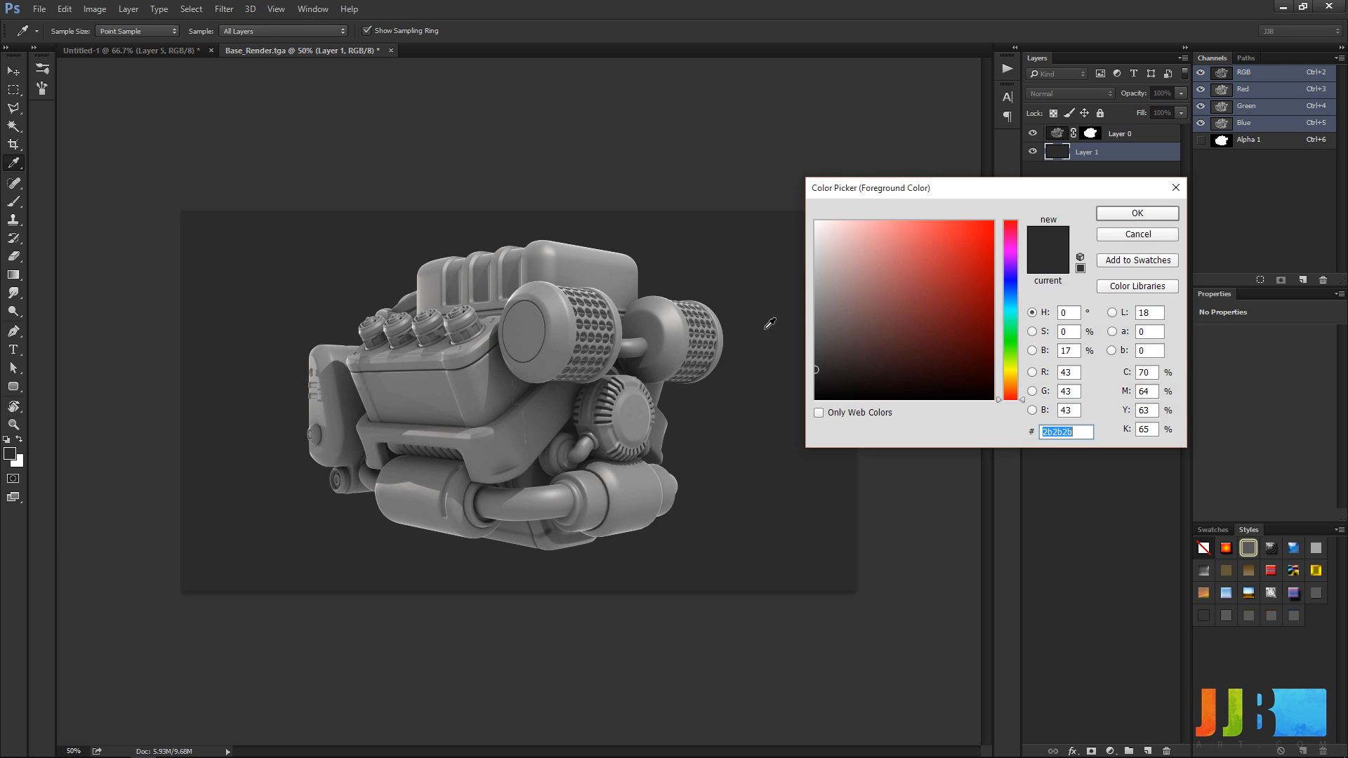
pyautogui.click(816, 381)
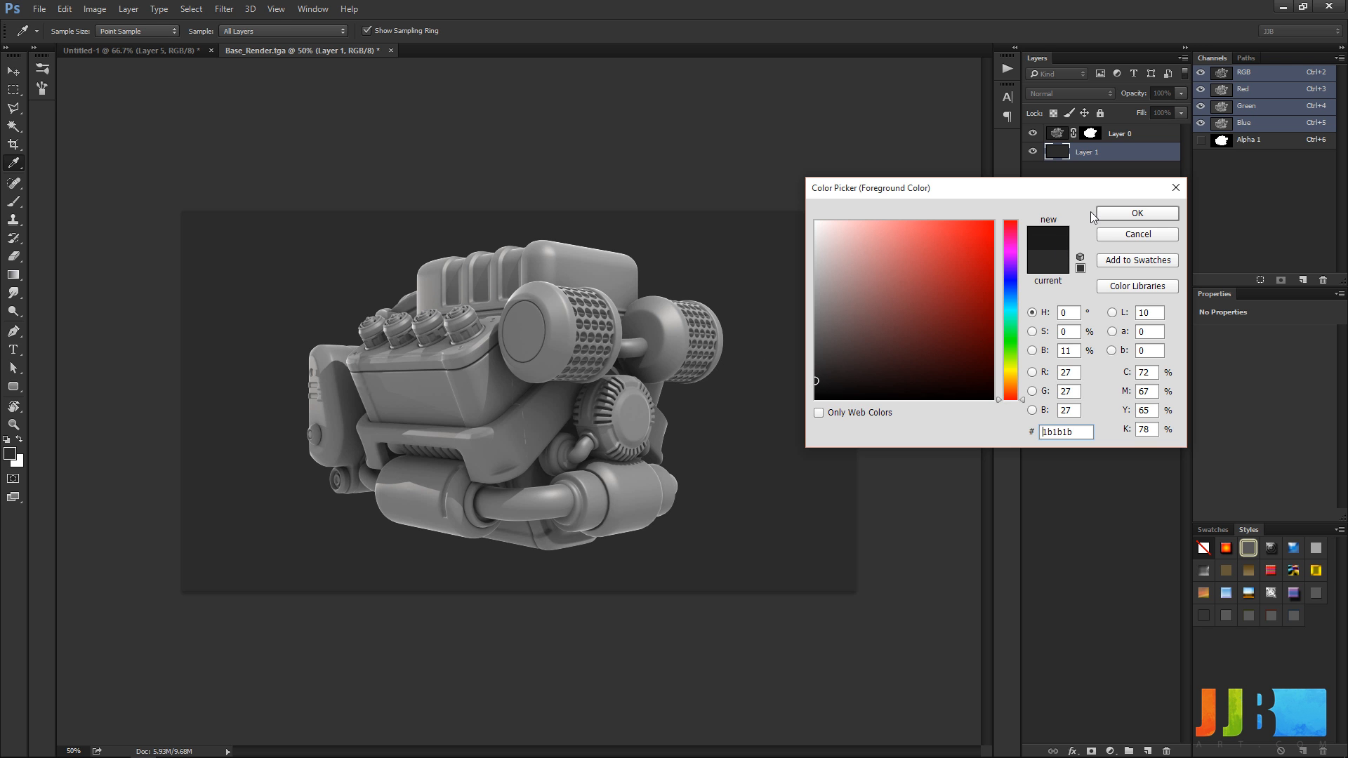
pyautogui.click(1121, 215)
# Step: Try several vertical gradients in the darker grey on the background layer, including a linear one, and undo them
pyautogui.press('g')
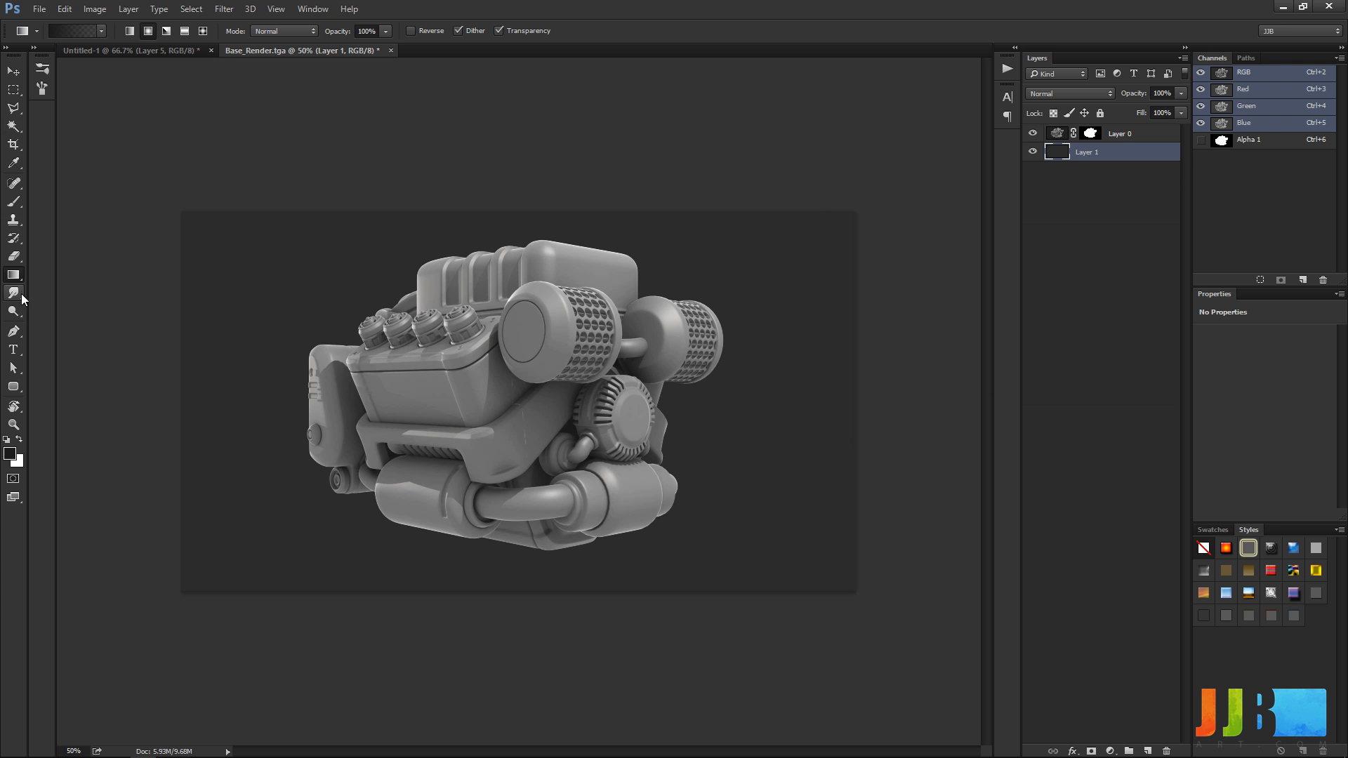
pyautogui.moveTo(499, 179); pyautogui.dragTo(472, 581)
pyautogui.hotkey('ctrl', 'z')
pyautogui.moveTo(506, 185); pyautogui.dragTo(507, 520)
pyautogui.hotkey('ctrl', 'z')
pyautogui.moveTo(504, 95); pyautogui.dragTo(484, 577)
pyautogui.hotkey('ctrl', 'z')
pyautogui.moveTo(504, 51); pyautogui.dragTo(510, 607)
pyautogui.moveTo(537, 561); pyautogui.dragTo(605, 51)
pyautogui.moveTo(534, 198); pyautogui.dragTo(509, 689)
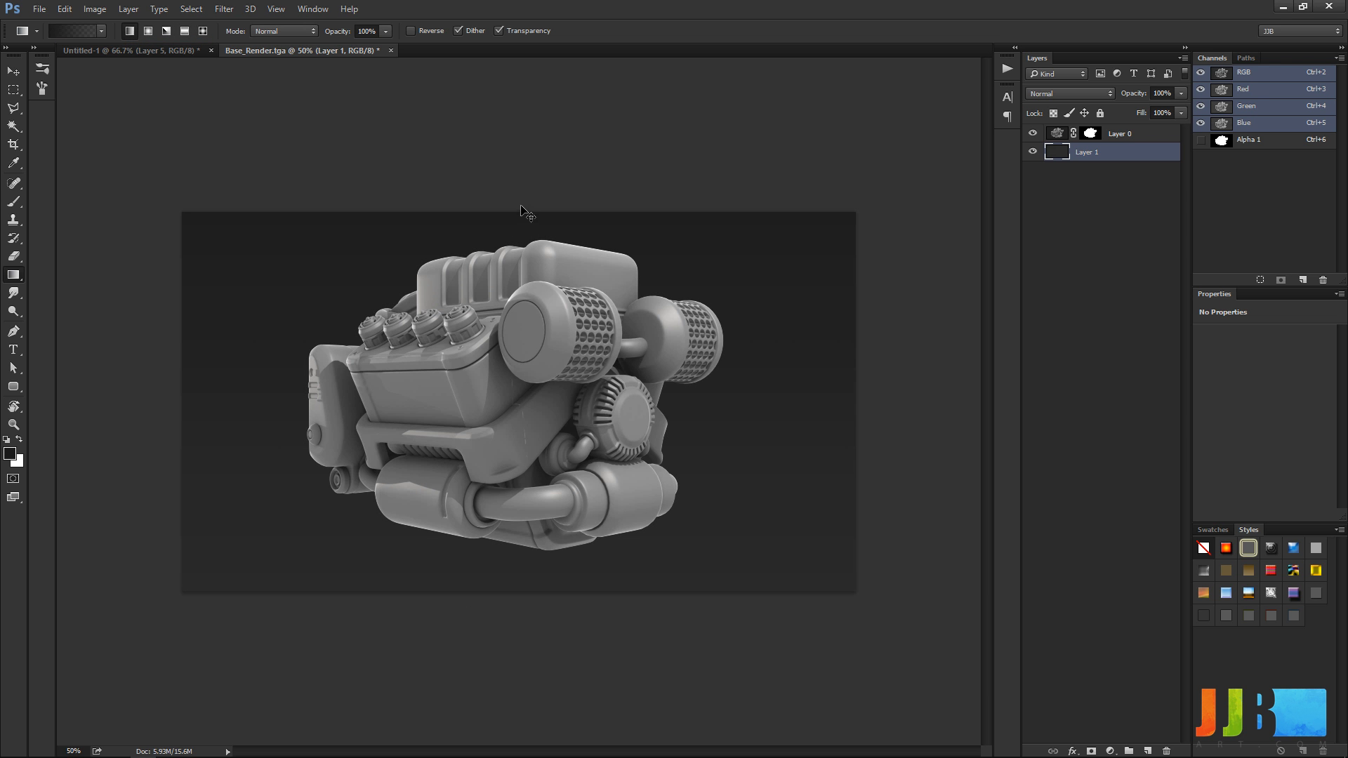
pyautogui.hotkey('ctrl', 'z')
# Step: Try the gradient on an extra new layer, undo it, and redraw a short vertical gradient over the upper background
pyautogui.hotkey('ctrl', 'shift', 'alt', 'n')
pyautogui.moveTo(488, 163); pyautogui.dragTo(537, 520)
pyautogui.hotkey('ctrl', 'z')
pyautogui.hotkey('ctrl', 'alt', 'z')
pyautogui.moveTo(502, 195); pyautogui.dragTo(502, 324)
# Step: Try low monochromatic Gaussian noise on the gradient background with Add Noise, and cancel the filter
pyautogui.click(226, 10)
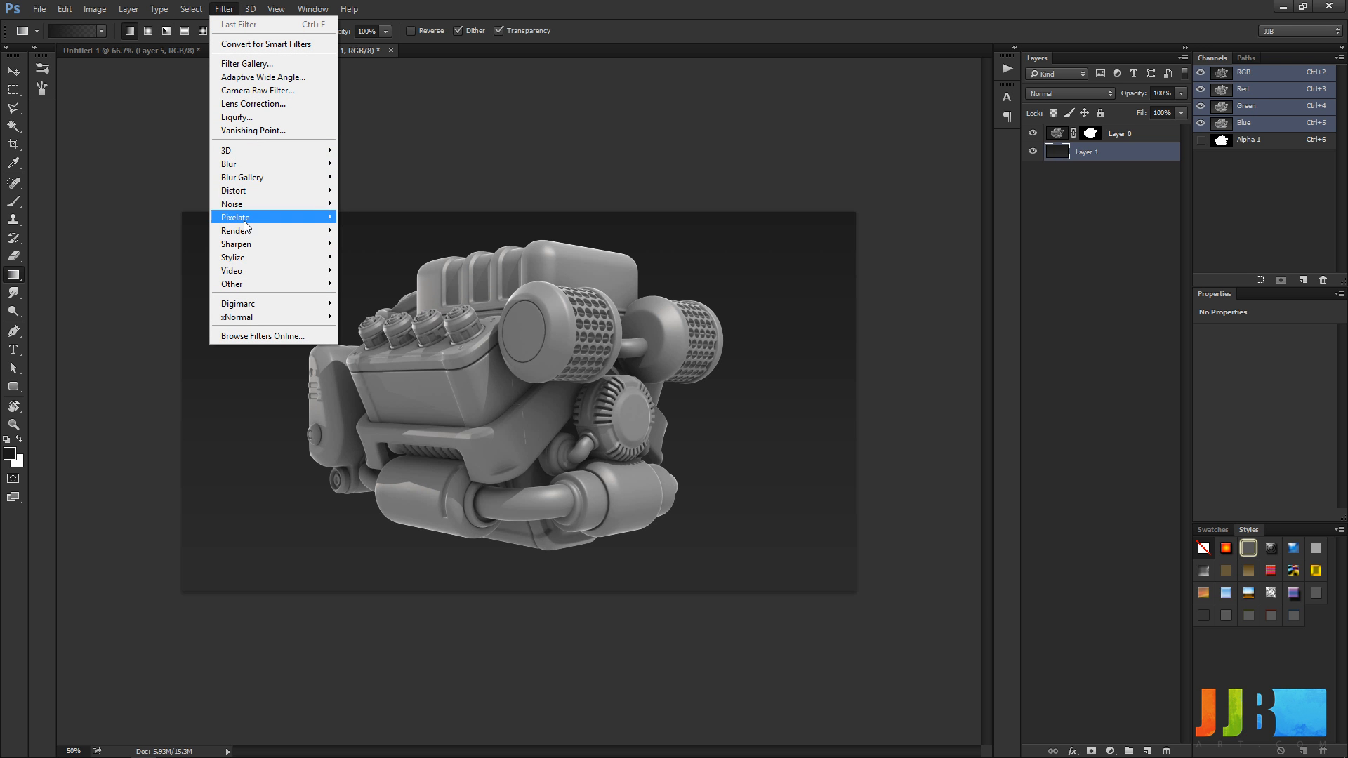
pyautogui.moveTo(241, 205)
pyautogui.click(153, 204)
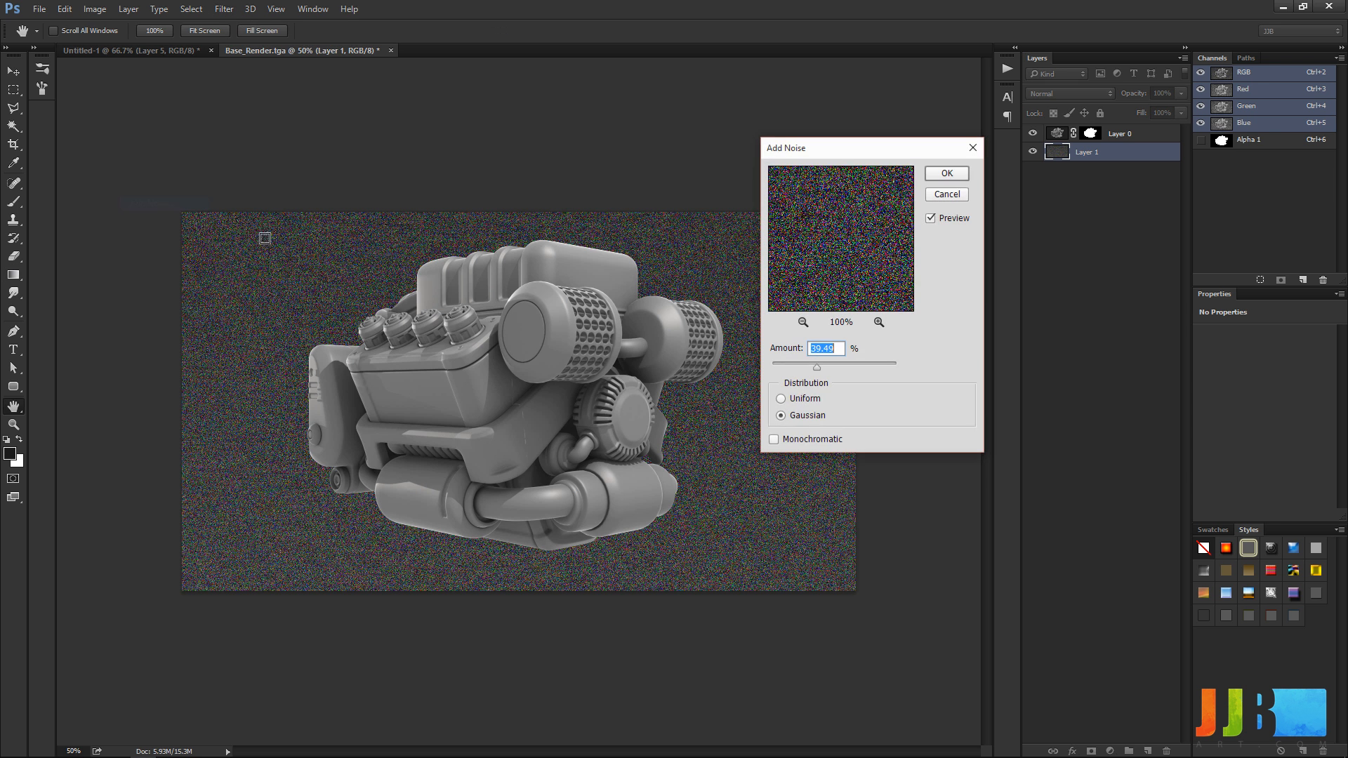
pyautogui.click(774, 440)
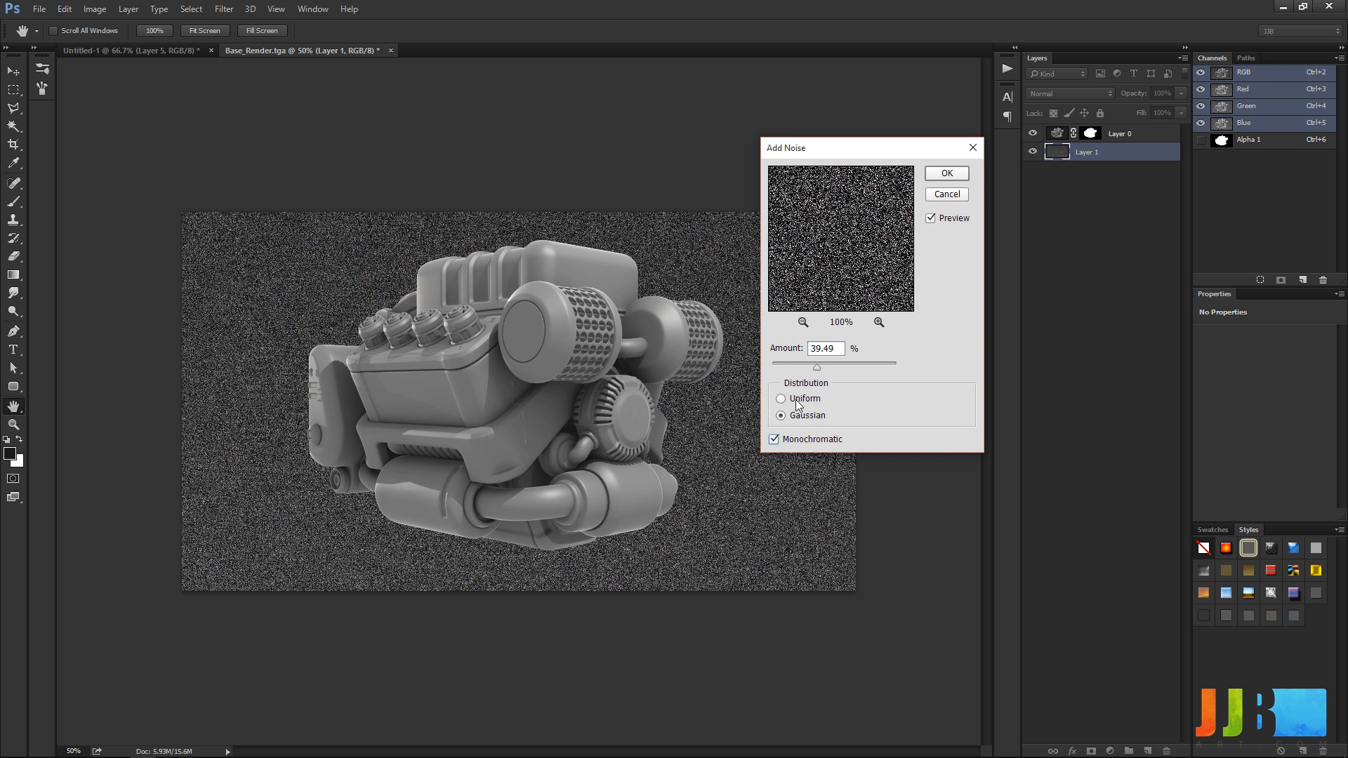
pyautogui.moveTo(816, 367); pyautogui.dragTo(782, 363)
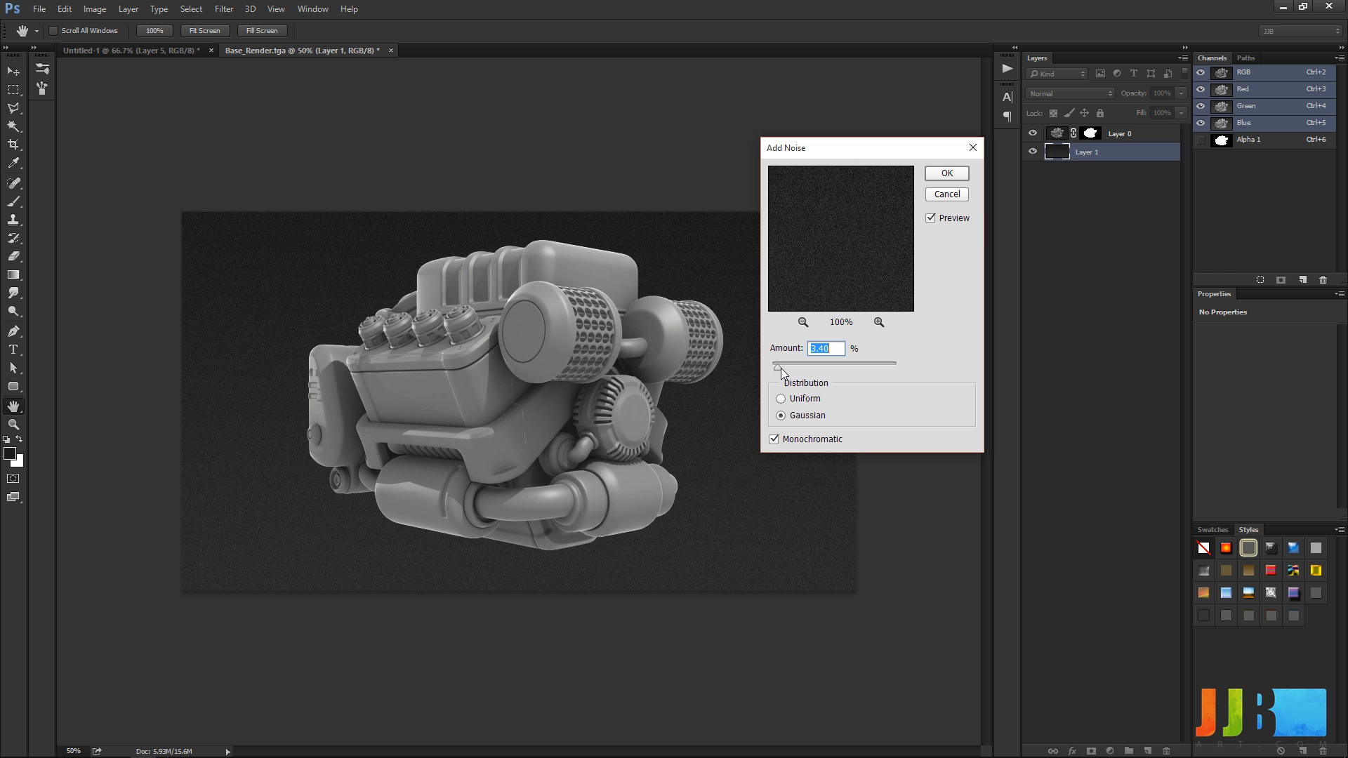
pyautogui.scroll(-1, 835, 349)
pyautogui.scroll(-1, 843, 347)
pyautogui.moveTo(774, 368); pyautogui.dragTo(774, 368)
pyautogui.click(941, 195)
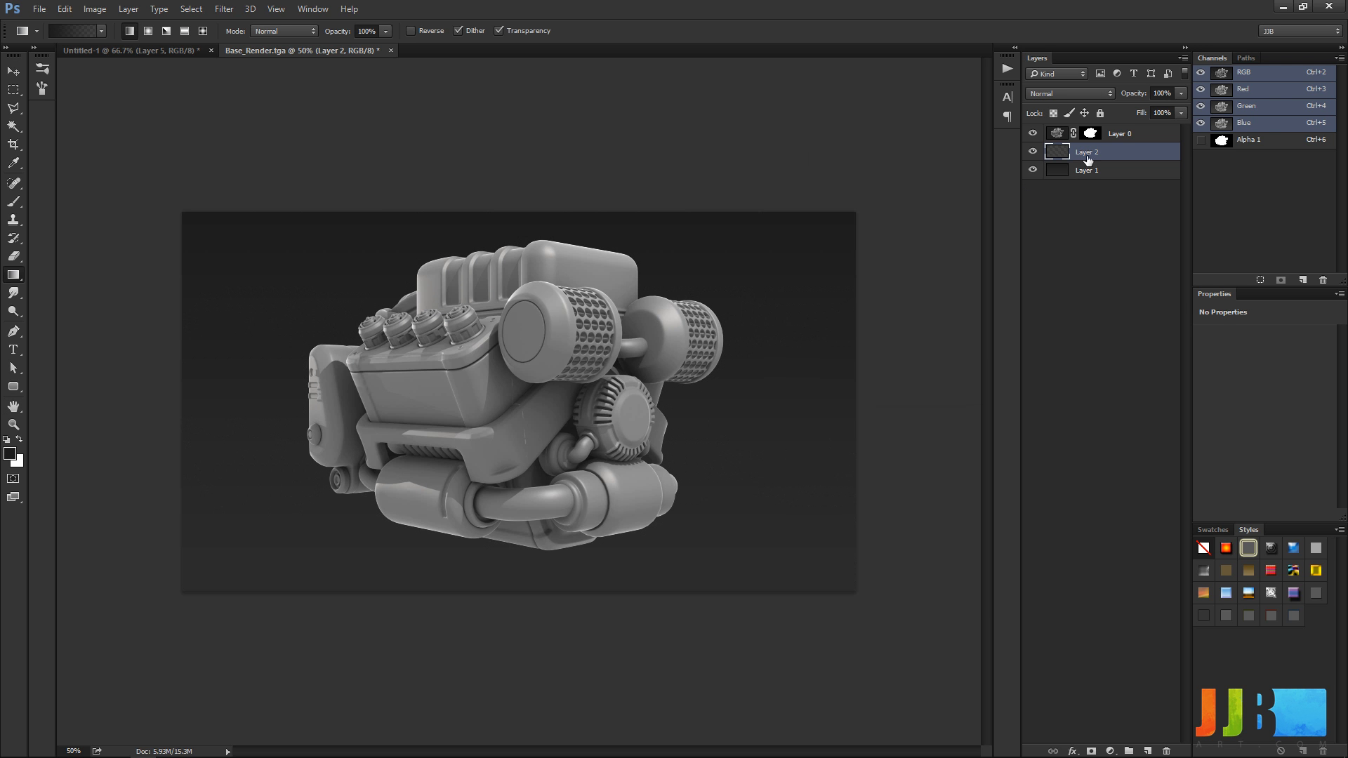
# Step: Delete Layer 2 and draw a vertical linear gradient in the darker grey on a fresh layer above Layer 1
pyautogui.press('Delete')
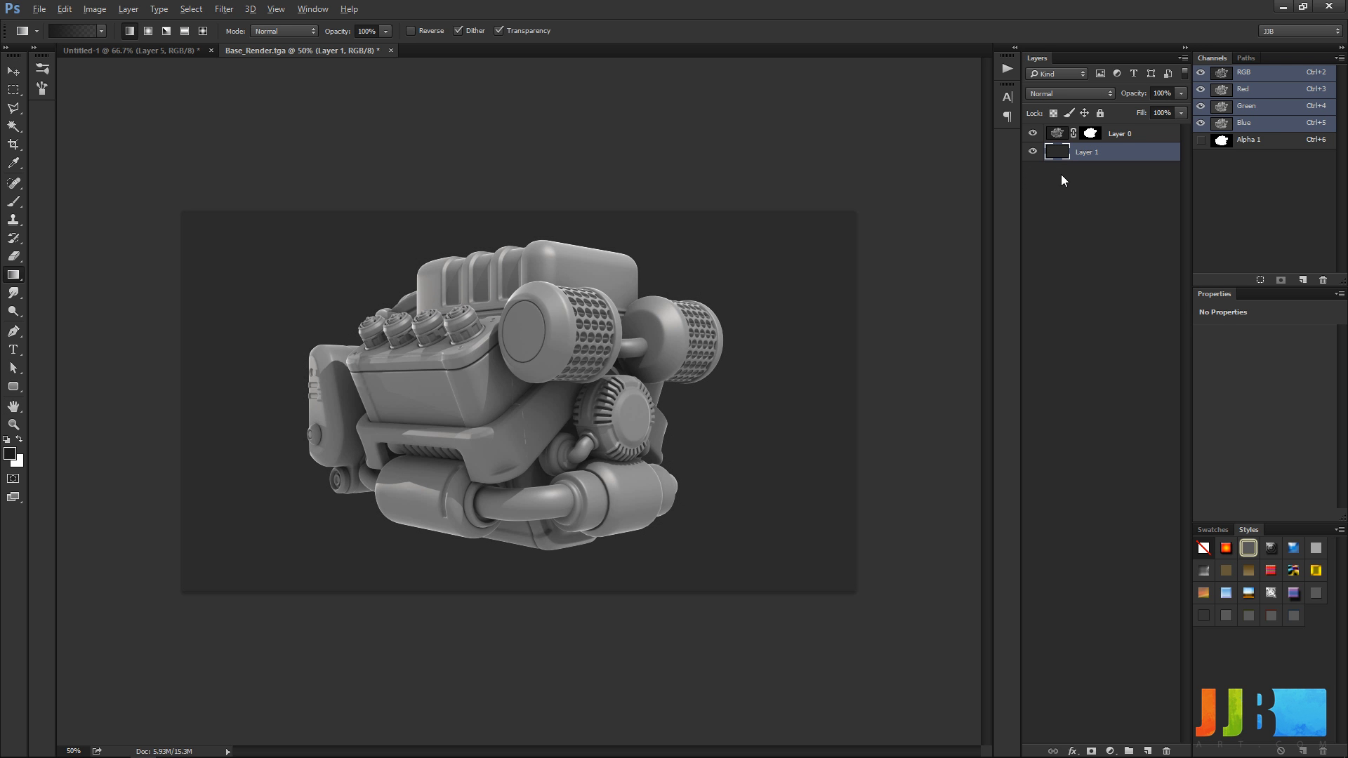
pyautogui.hotkey('ctrl', 'shift', 'alt', 'n')
pyautogui.moveTo(507, 184); pyautogui.dragTo(469, 579)
# Step: Add monochromatic Gaussian noise of 0.75% to the gradient layer and lower that layer's opacity slightly
pyautogui.click(224, 9)
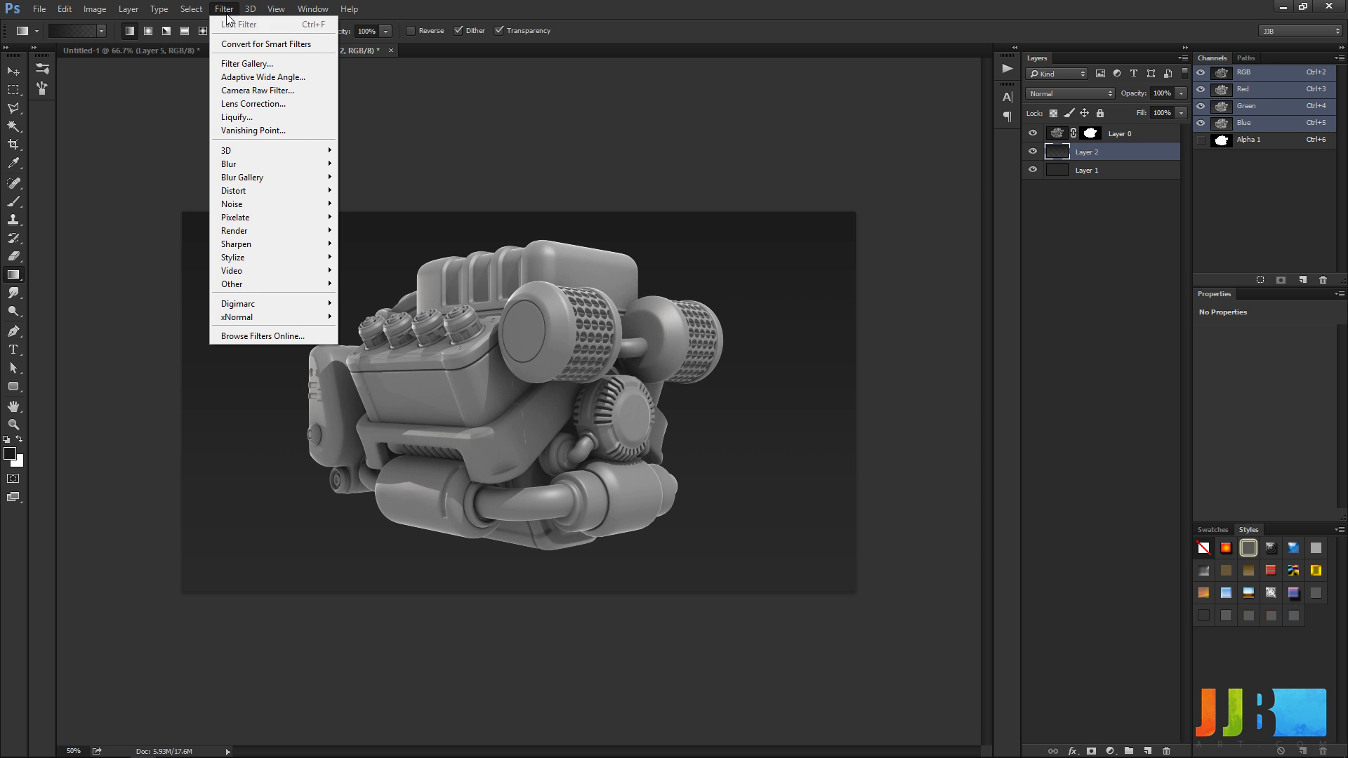
pyautogui.moveTo(238, 204)
pyautogui.click(148, 204)
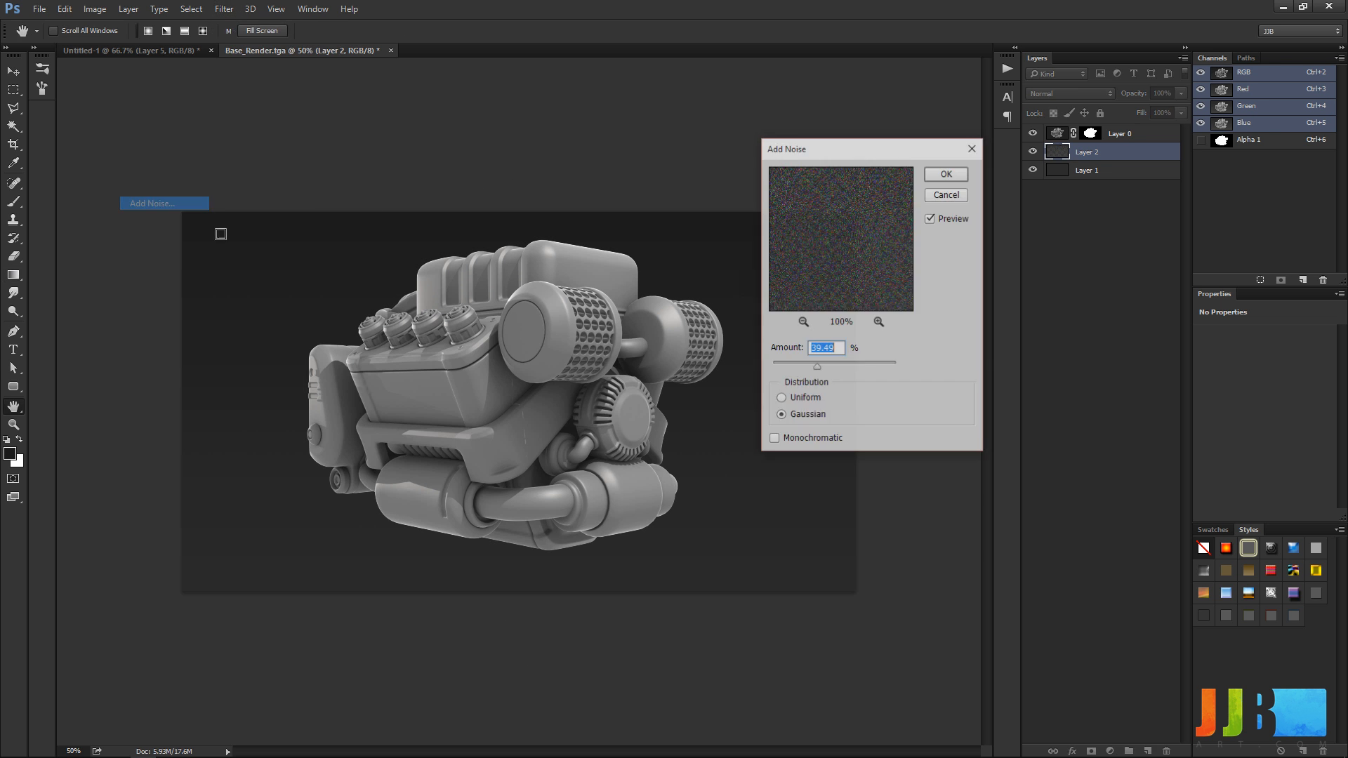
pyautogui.click(774, 439)
pyautogui.moveTo(817, 367); pyautogui.dragTo(785, 370)
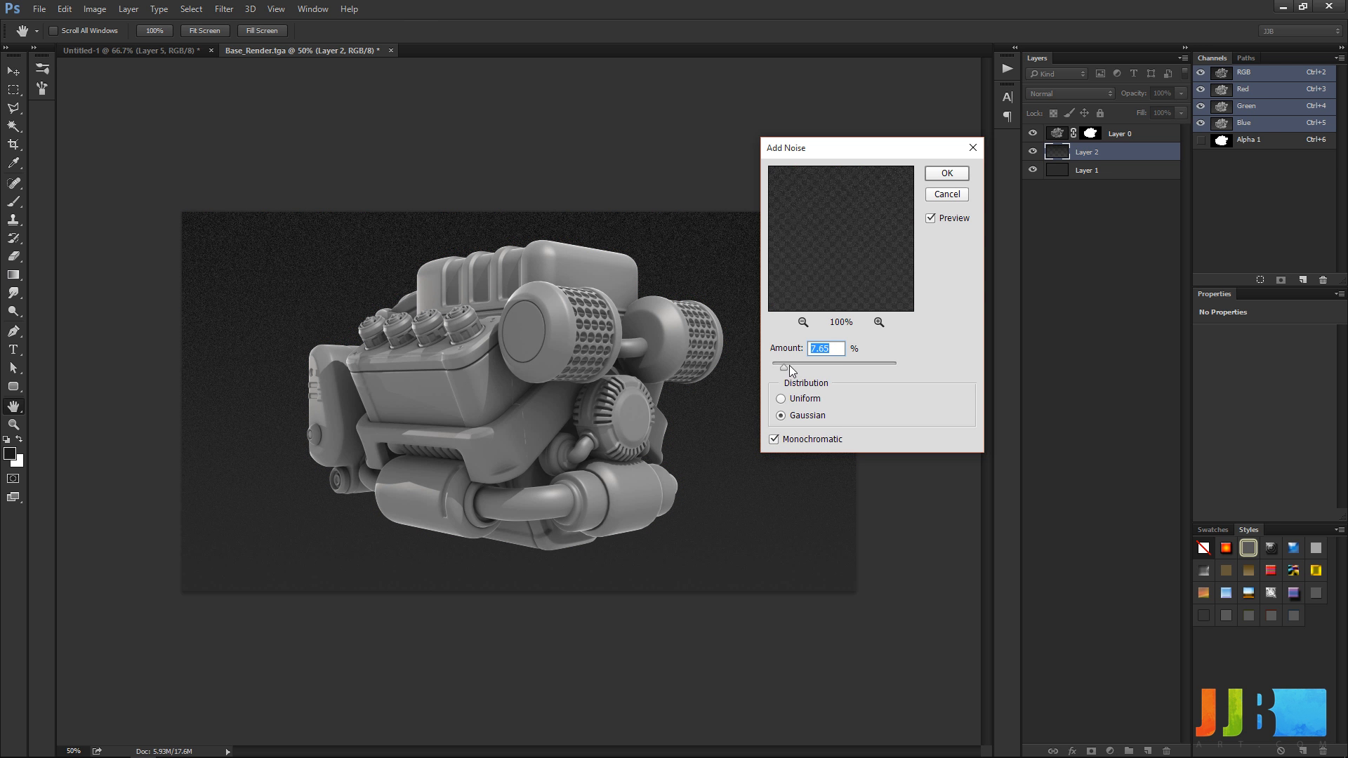
pyautogui.moveTo(779, 365); pyautogui.dragTo(780, 365)
pyautogui.doubleClick(832, 351)
pyautogui.press('Down')
pyautogui.press('Down')
pyautogui.press('Down')
pyautogui.press('Down')
pyautogui.press('Down')
pyautogui.press('Down')
pyautogui.press('Down')
pyautogui.press('Down')
pyautogui.press('Down')
pyautogui.press('Down')
pyautogui.press('Down')
pyautogui.press('Down')
pyautogui.press('Down')
pyautogui.press('Down')
pyautogui.press('Down')
pyautogui.press('Down')
pyautogui.press('Down')
pyautogui.press('Down')
pyautogui.press('Down')
pyautogui.press('Down')
pyautogui.press('Down')
pyautogui.press('Down')
pyautogui.press('Down')
pyautogui.press('Down')
pyautogui.press('Down')
pyautogui.press('Down')
pyautogui.press('Down')
pyautogui.press('Down')
pyautogui.press('Down')
pyautogui.press('Down')
pyautogui.press('Down')
pyautogui.press('Down')
pyautogui.press('Down')
pyautogui.press('Down')
pyautogui.press('Down')
pyautogui.press('Down')
pyautogui.press('Down')
pyautogui.press('Down')
pyautogui.click(773, 369)
pyautogui.press('Down')
pyautogui.press('Down')
pyautogui.press('Down')
pyautogui.press('Down')
pyautogui.press('Down')
pyautogui.press('Down')
pyautogui.press('Down')
pyautogui.press('Down')
pyautogui.press('Down')
pyautogui.press('Down')
pyautogui.press('Down')
pyautogui.press('Down')
pyautogui.press('Down')
pyautogui.press('Down')
pyautogui.press('Down')
pyautogui.press('Down')
pyautogui.press('Down')
pyautogui.press('Down')
pyautogui.press('Down')
pyautogui.press('Down')
pyautogui.write('.75')
pyautogui.press('Return')
pyautogui.press('g')
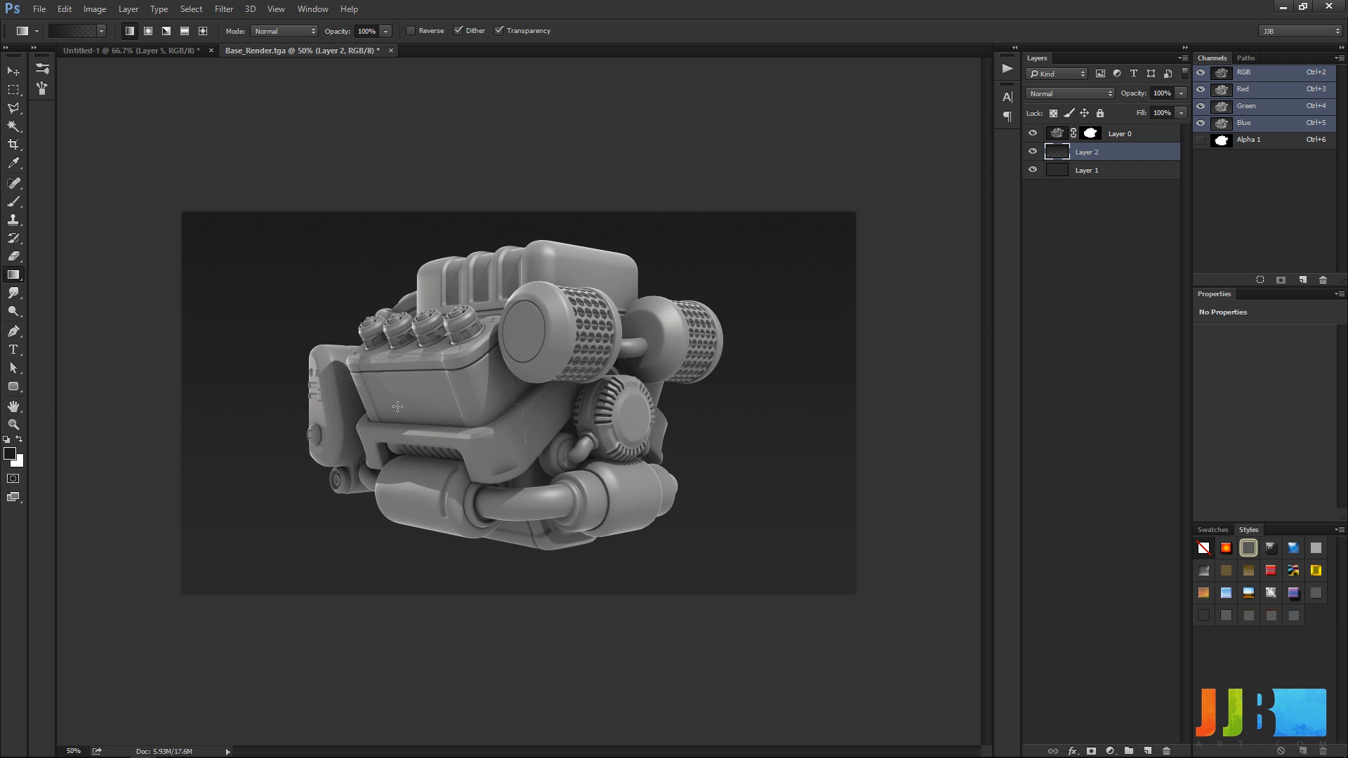
pyautogui.moveTo(1138, 94); pyautogui.dragTo(1134, 98)
# Step: Add a 2 px black outside Stroke effect with reduced opacity to the engine on Layer 0
pyautogui.click(1092, 133)
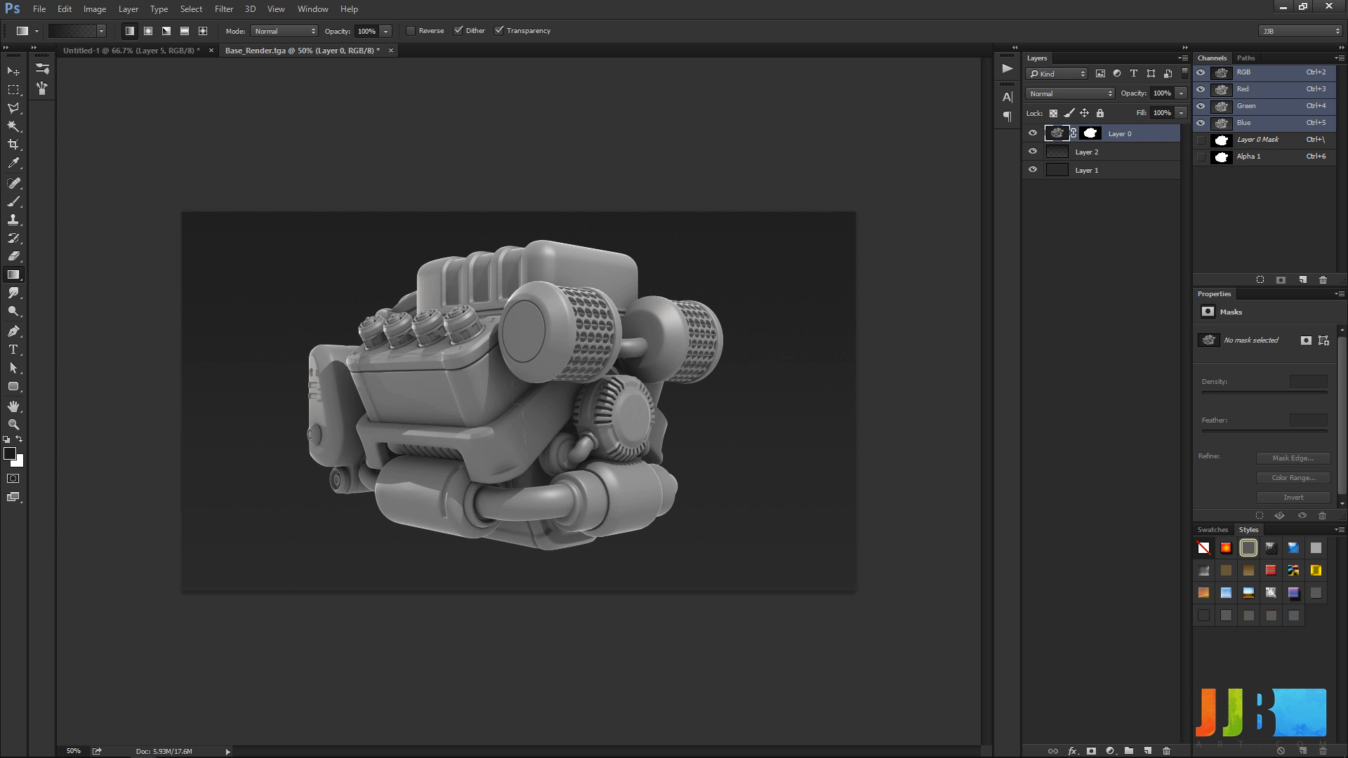
pyautogui.click(1071, 752)
pyautogui.click(1095, 650)
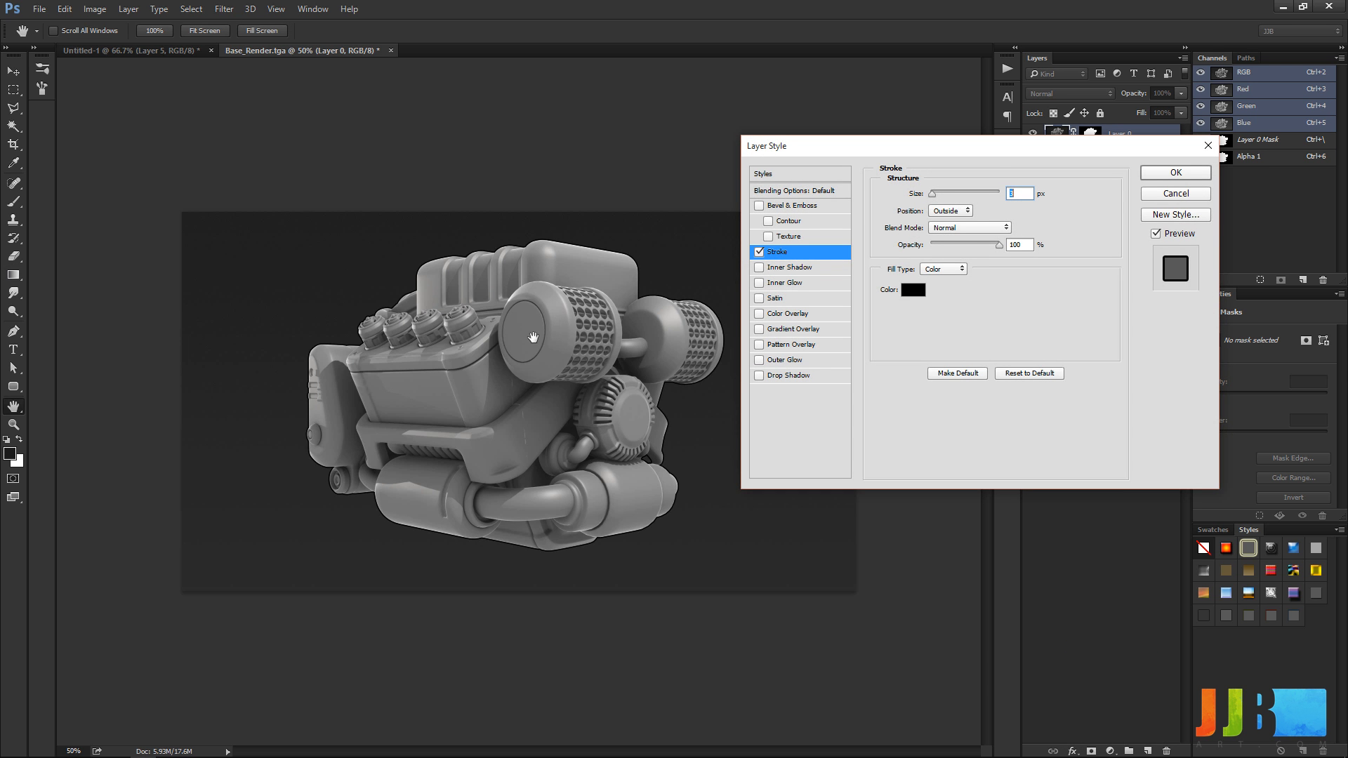
pyautogui.hotkey('ctrl', '+')
pyautogui.moveTo(1008, 149); pyautogui.dragTo(1053, 265)
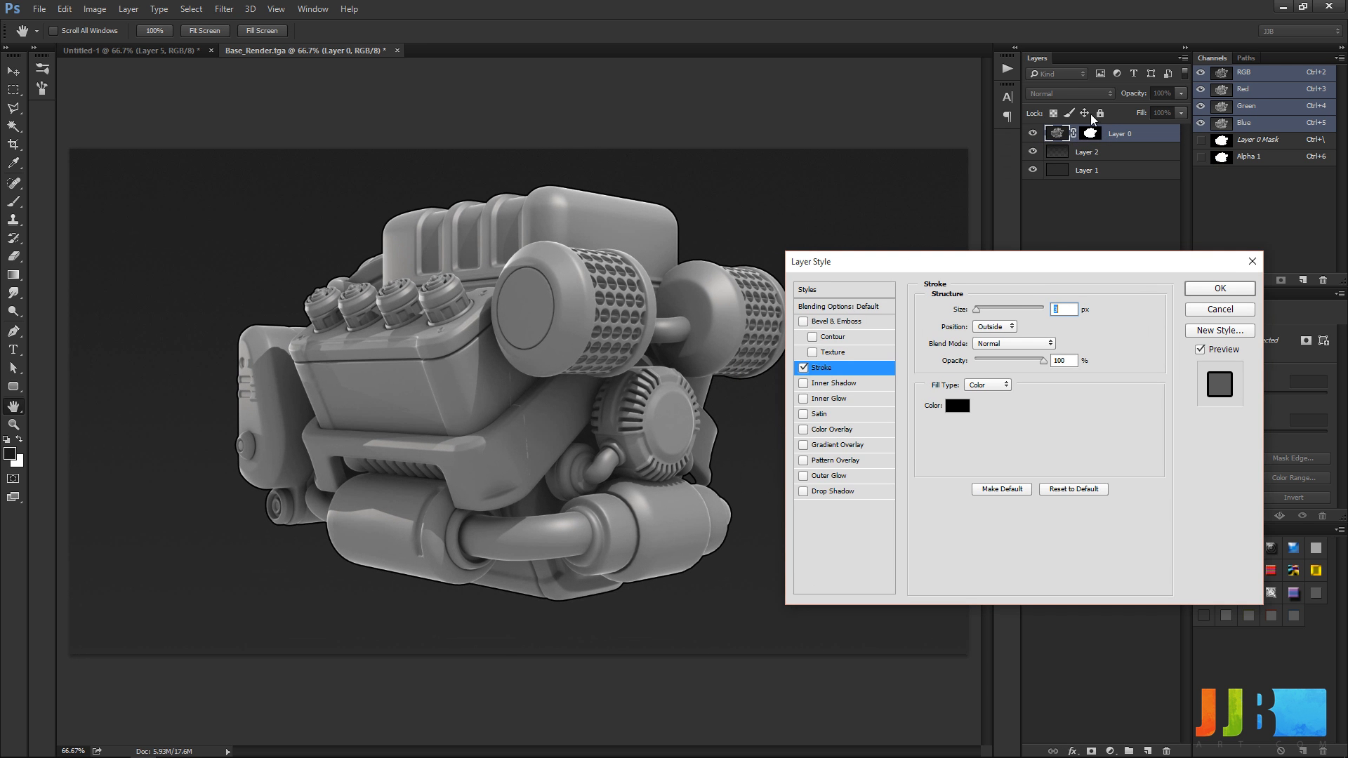
pyautogui.click(1071, 310)
pyautogui.press('Down')
pyautogui.press('Down')
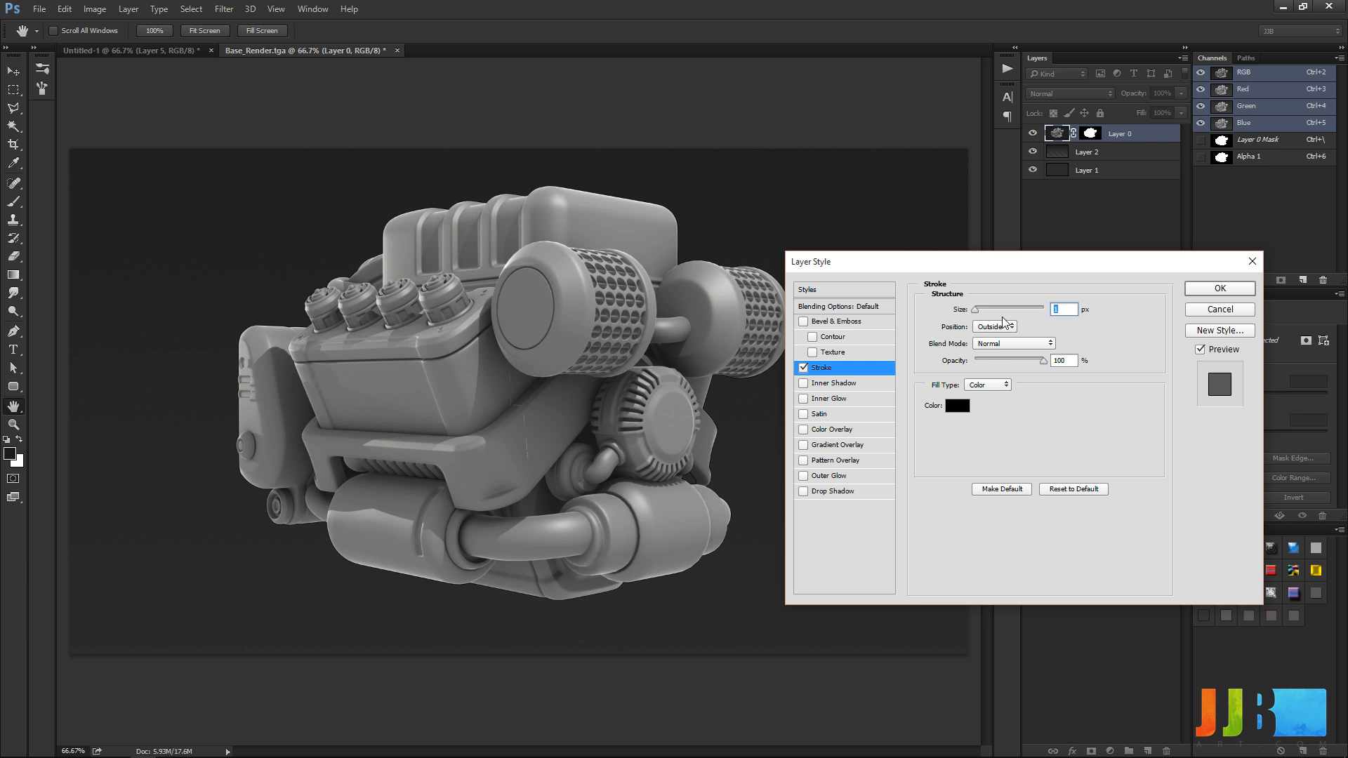
pyautogui.write('2')
pyautogui.moveTo(1043, 361); pyautogui.dragTo(989, 364)
pyautogui.press('Return')
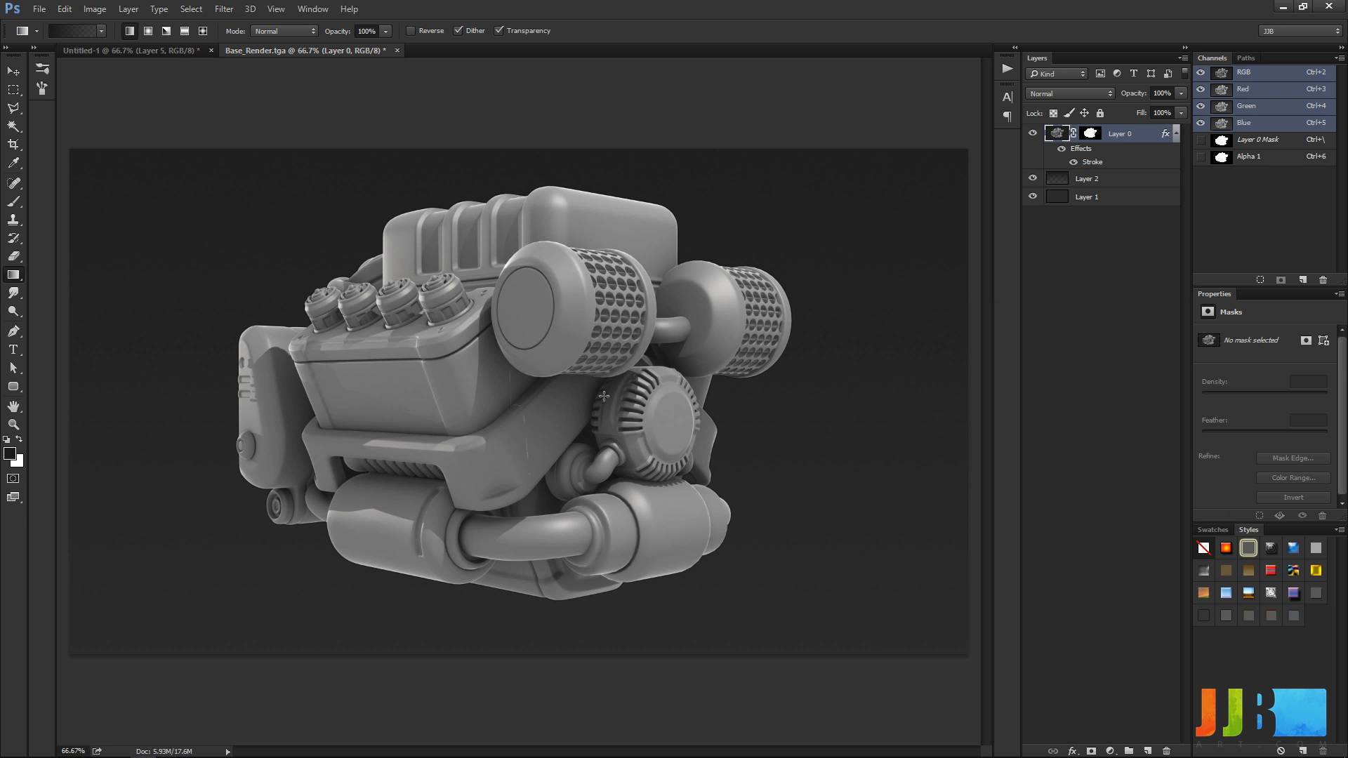
# Step: Copy the whole merged image and paste it as a new layer on top of the stack
pyautogui.hotkey('ctrl', 'a')
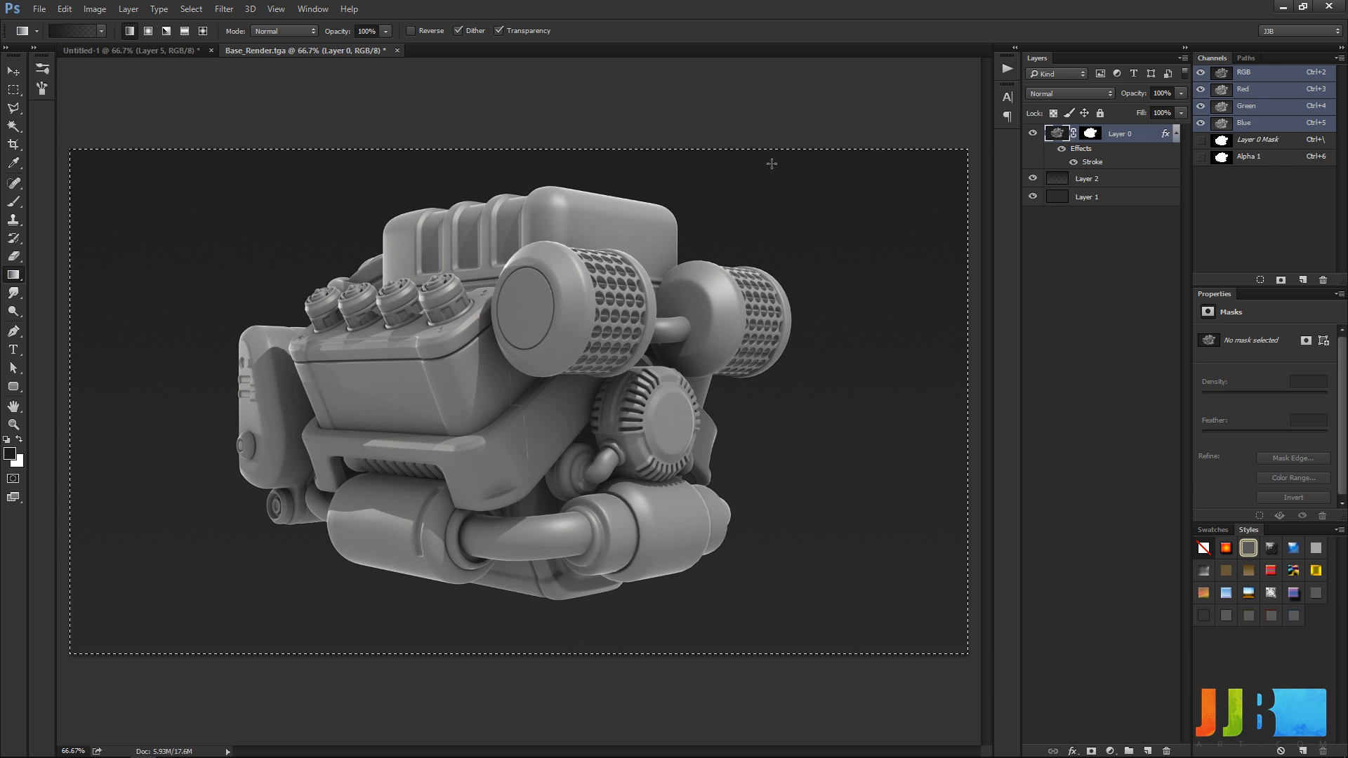
pyautogui.hotkey('ctrl', 'shift', 'c')
pyautogui.hotkey('ctrl', 'v')
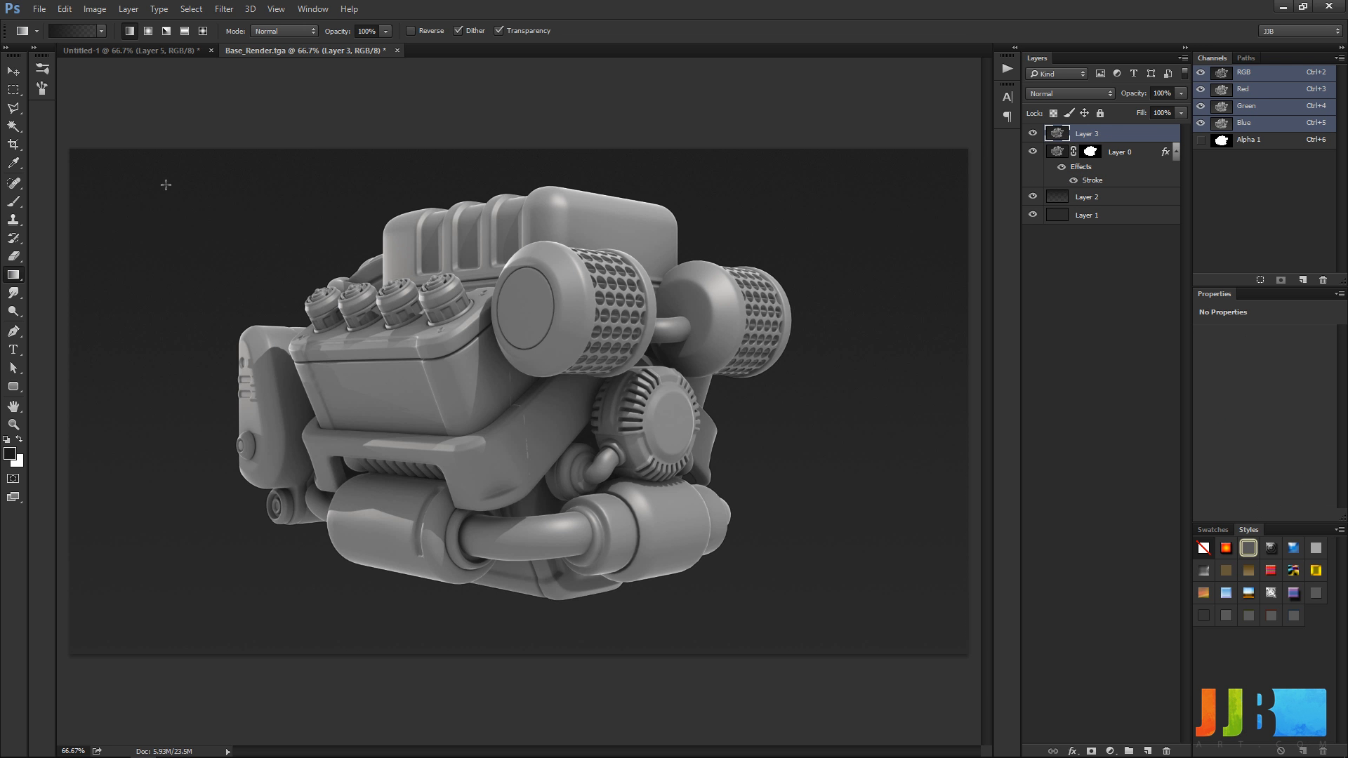
pyautogui.click(191, 10)
pyautogui.moveTo(224, 9)
pyautogui.moveTo(274, 283)
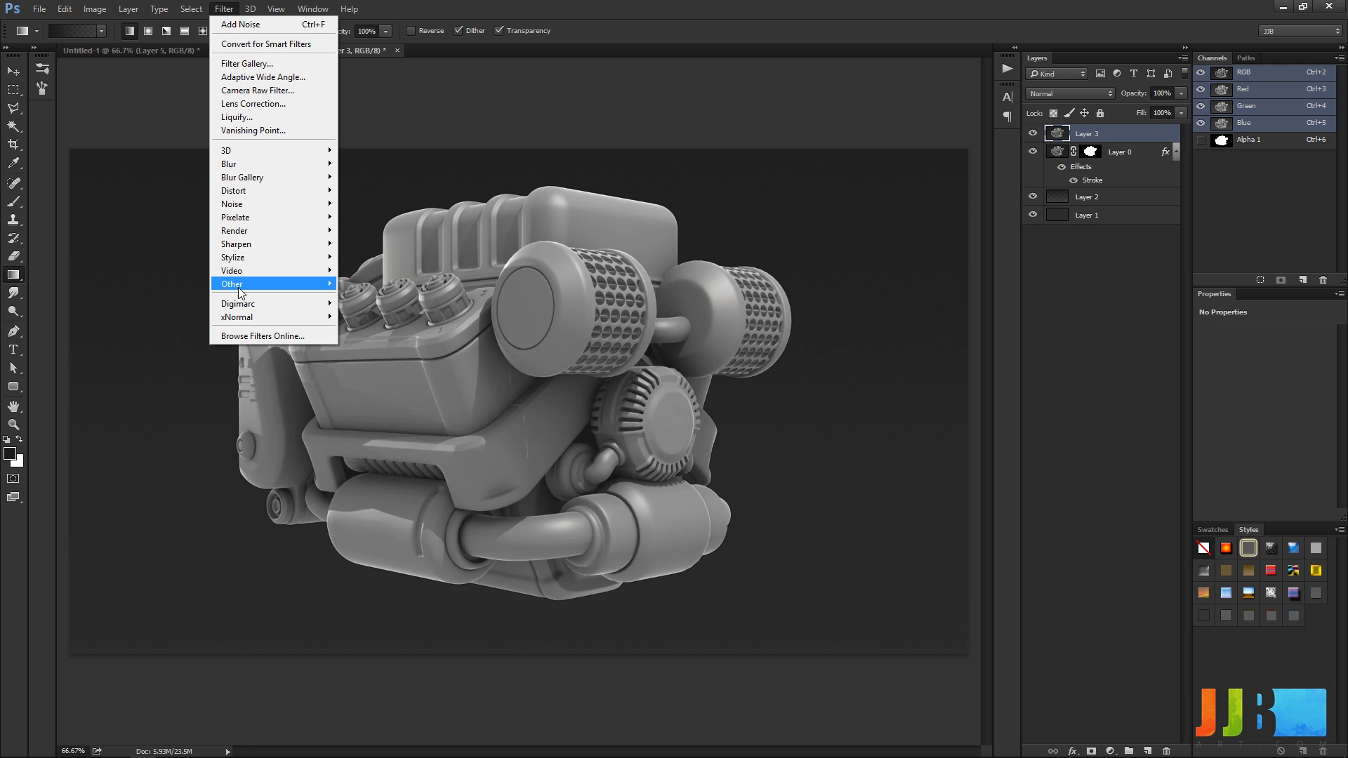
pyautogui.click(179, 337)
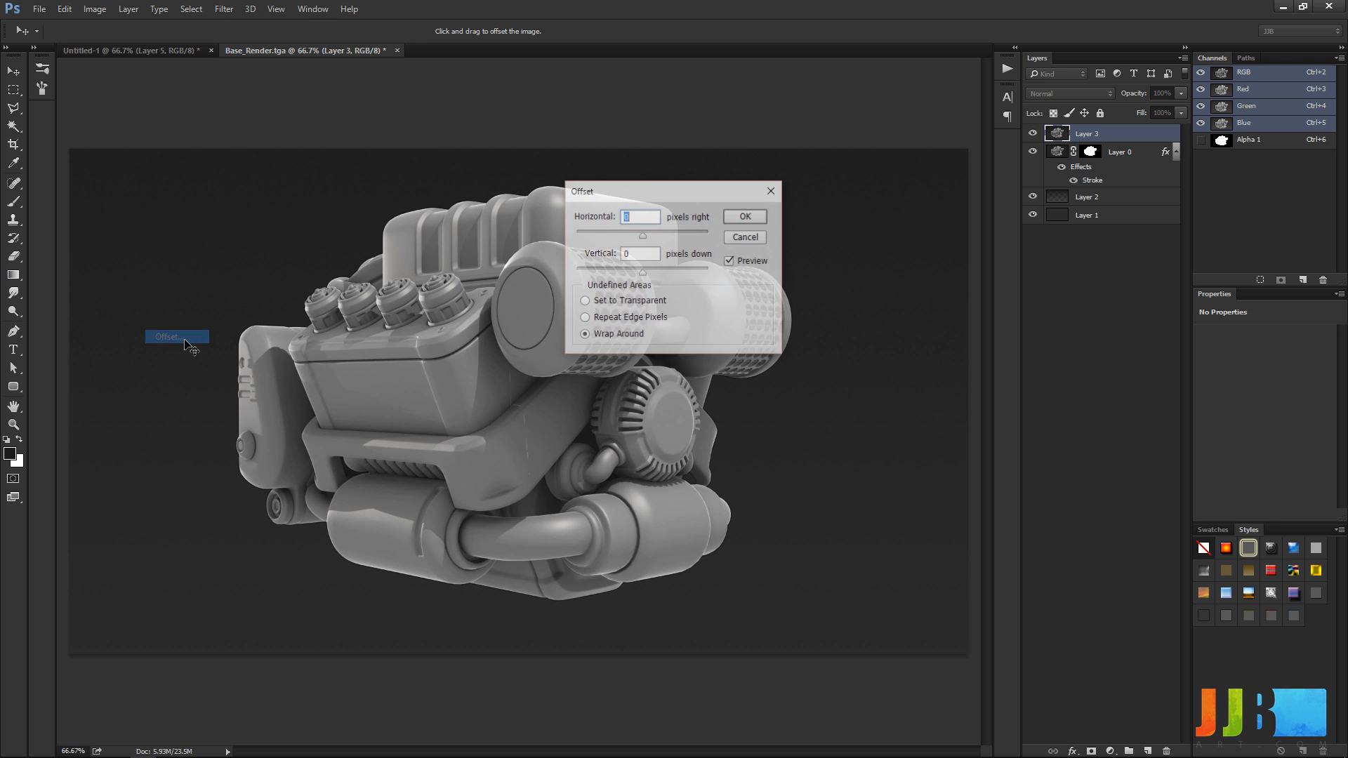
pyautogui.click(749, 239)
# Step: Apply a High Pass filter with a 1.0 pixel radius to the pasted merged layer
pyautogui.click(219, 10)
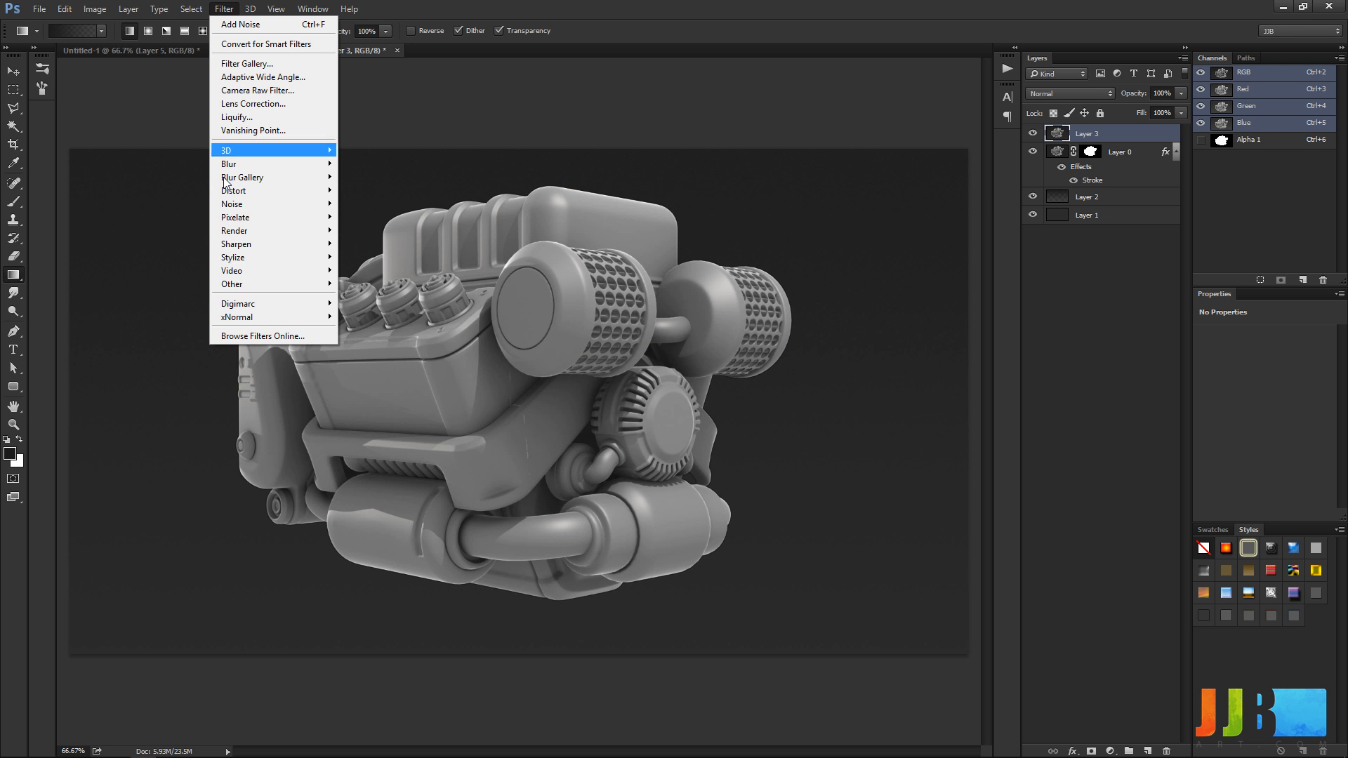
pyautogui.moveTo(241, 284)
pyautogui.click(192, 300)
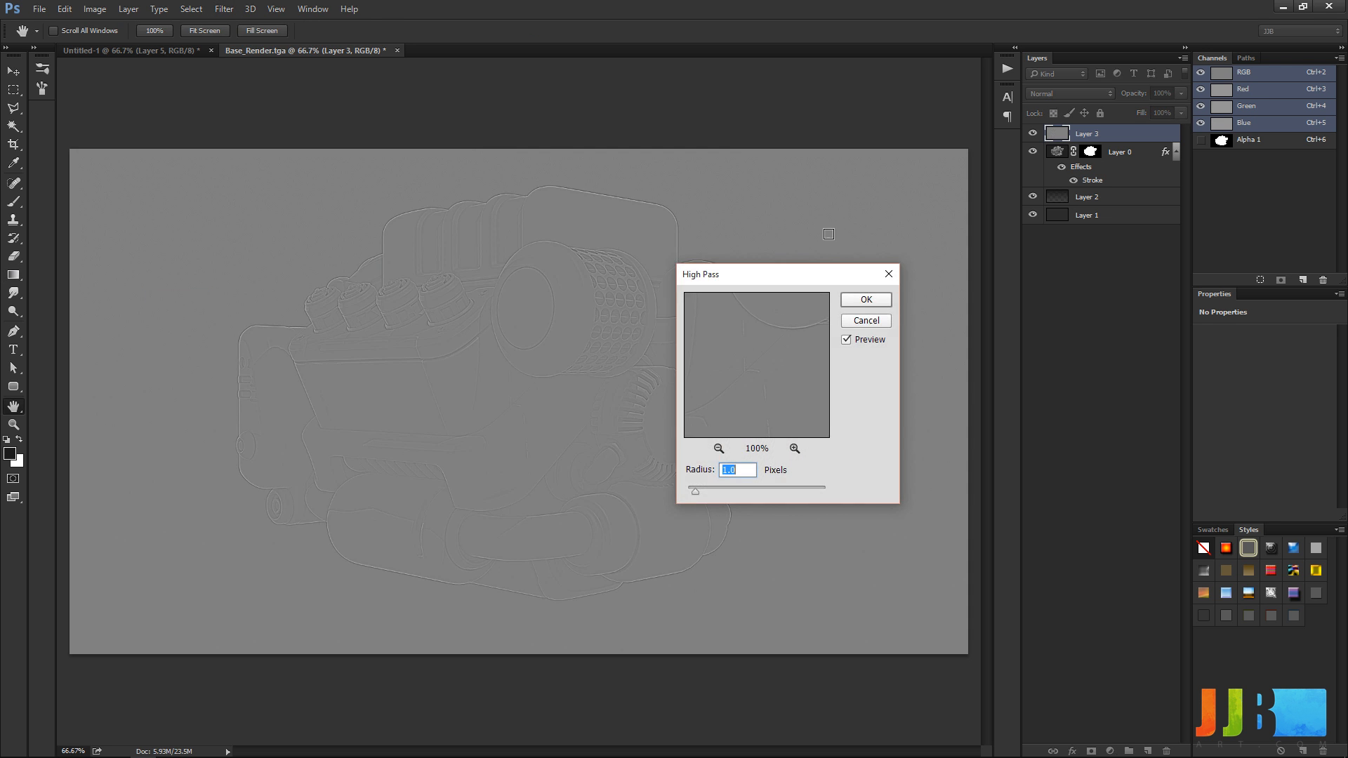
pyautogui.click(865, 299)
pyautogui.press('g')
pyautogui.press('v')
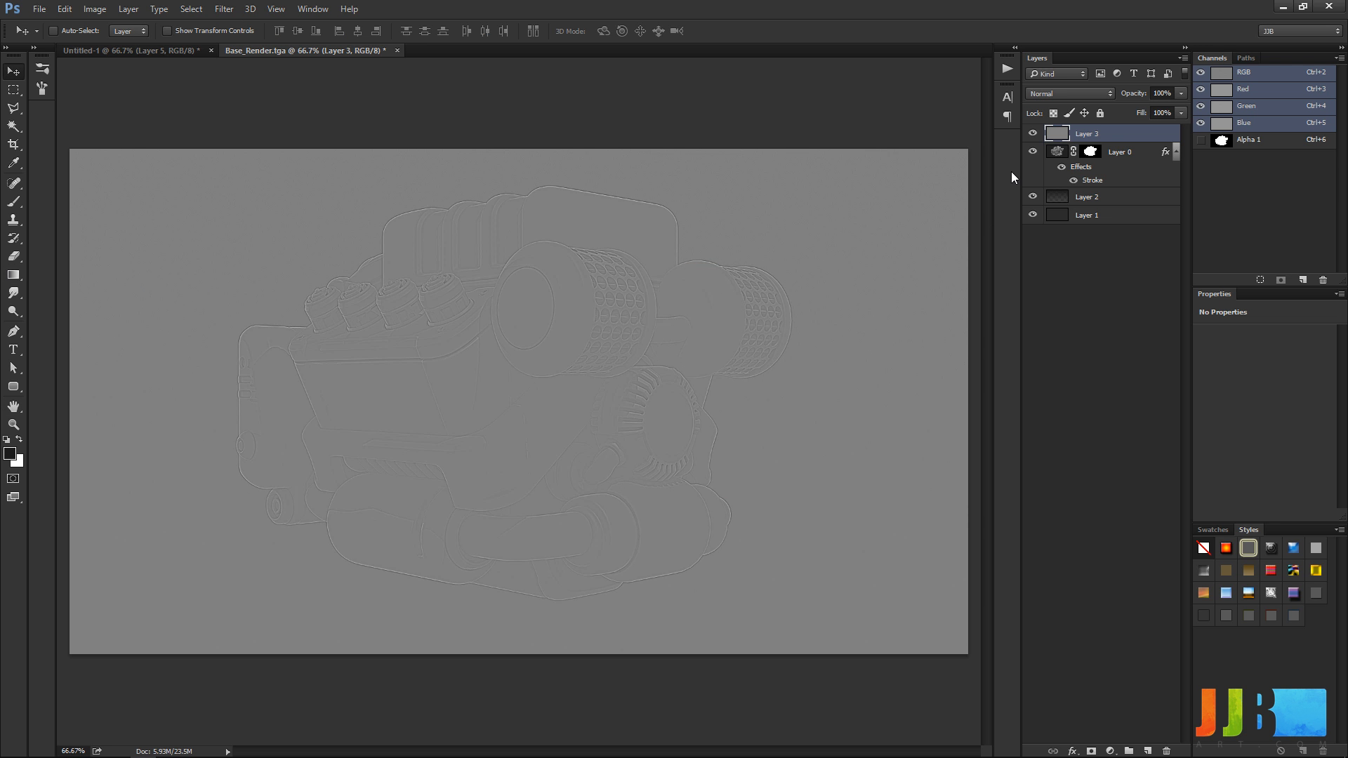
# Step: Set the high-pass layer's blend mode to Overlay and duplicate it, keeping only one copy to strengthen the sharpening
pyautogui.hotkey('shift', 'alt', 'o')
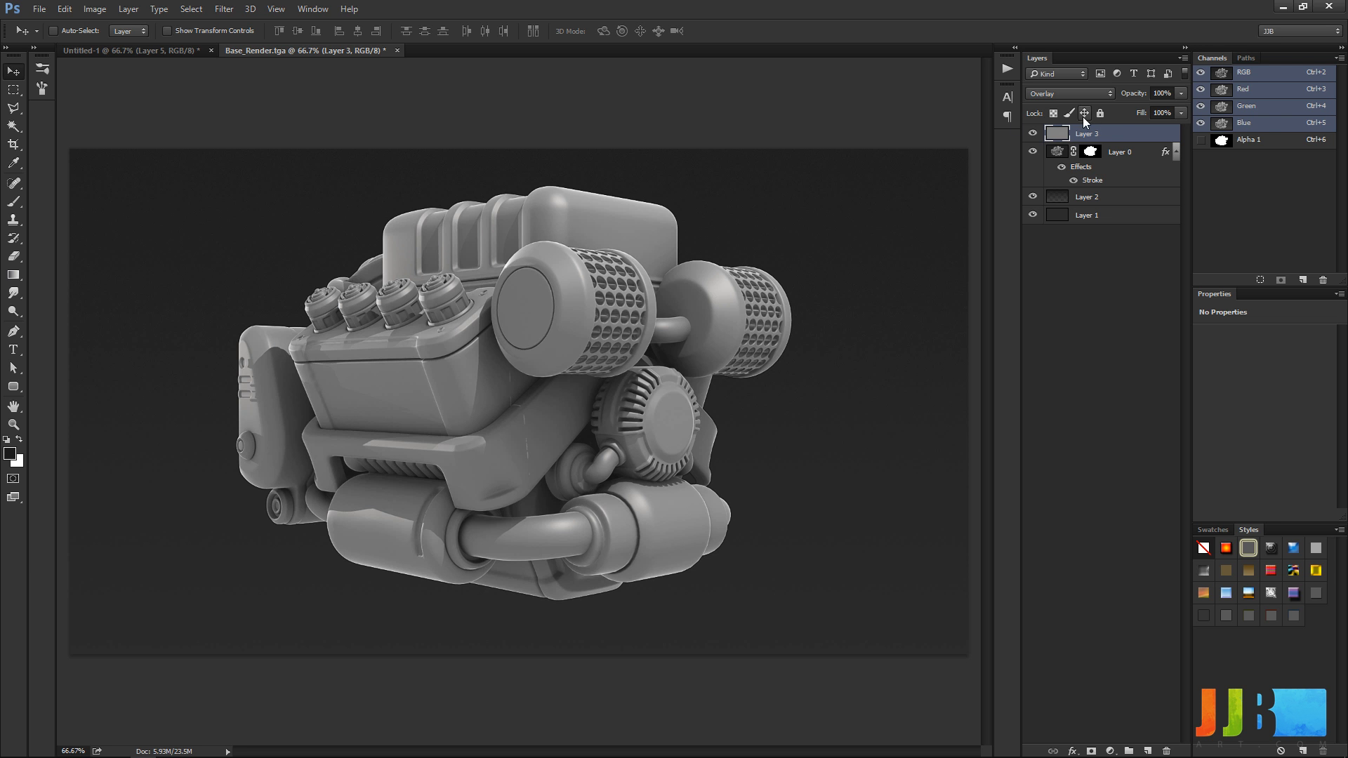
pyautogui.hotkey('ctrl', 'j')
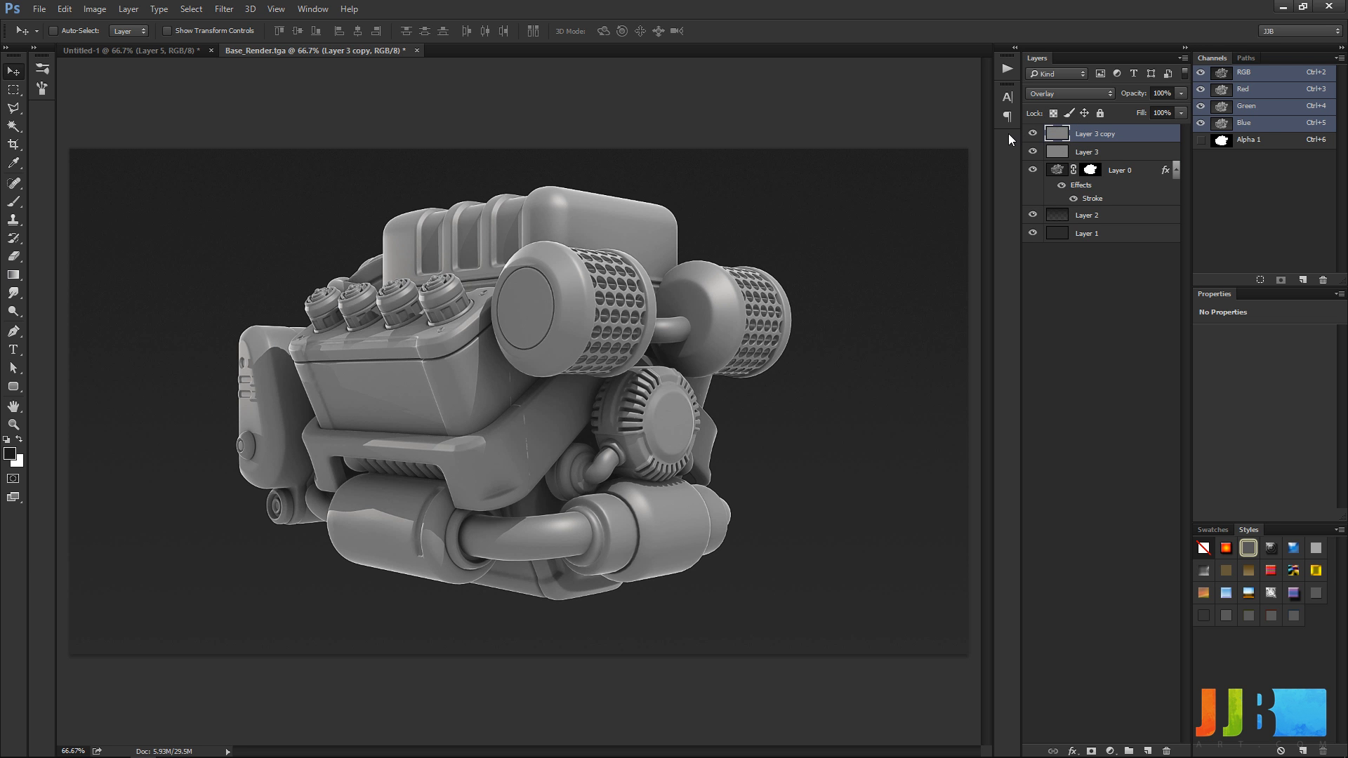
pyautogui.hotkey('ctrl', 'j')
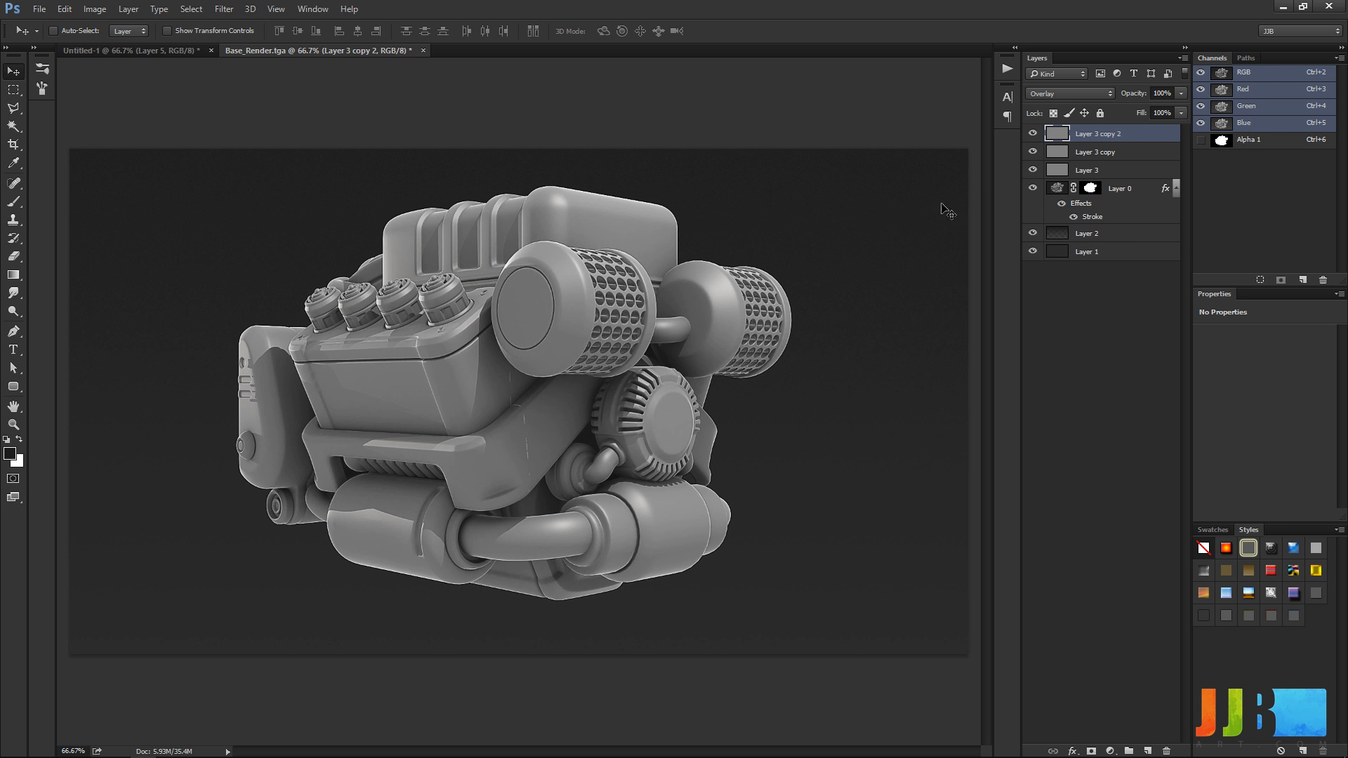
pyautogui.keyDown('ctrl'); pyautogui.click(582, 333); pyautogui.keyUp('ctrl')
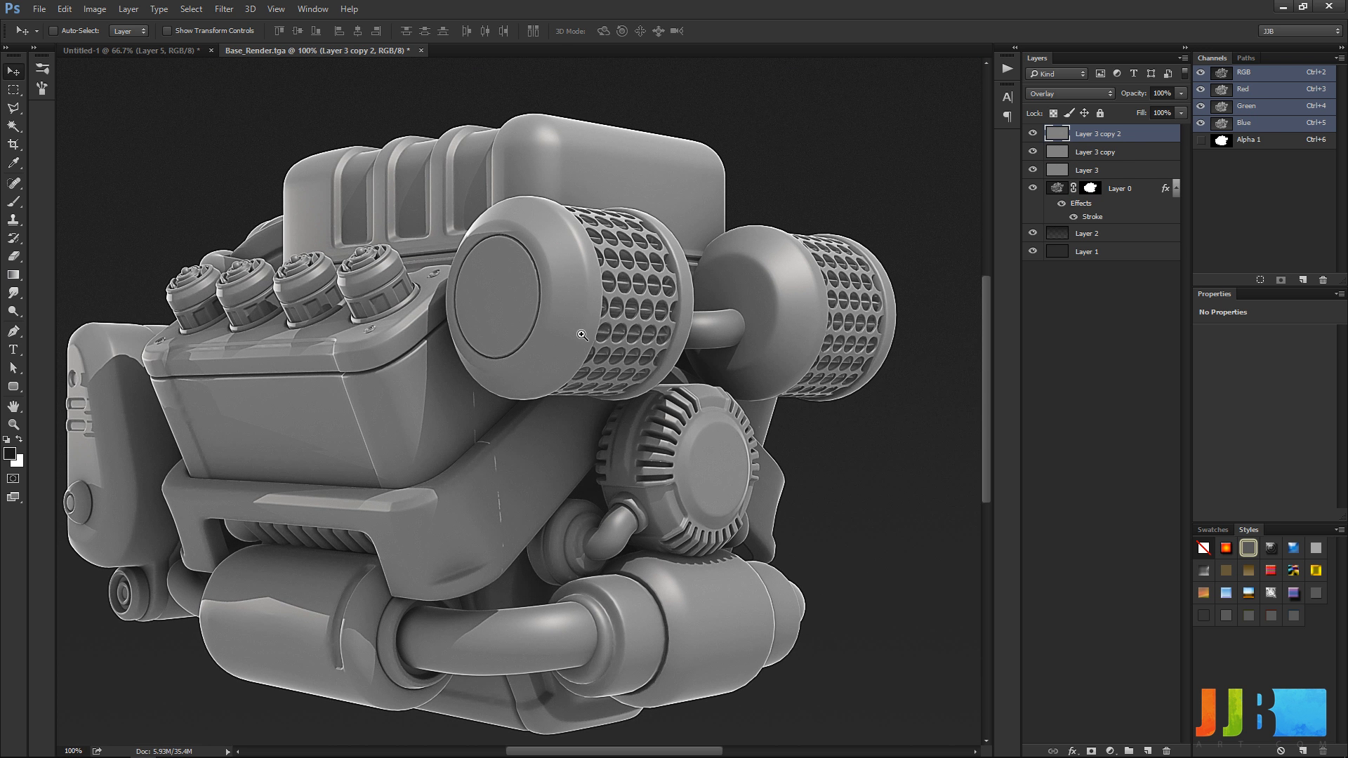
pyautogui.press('Delete')
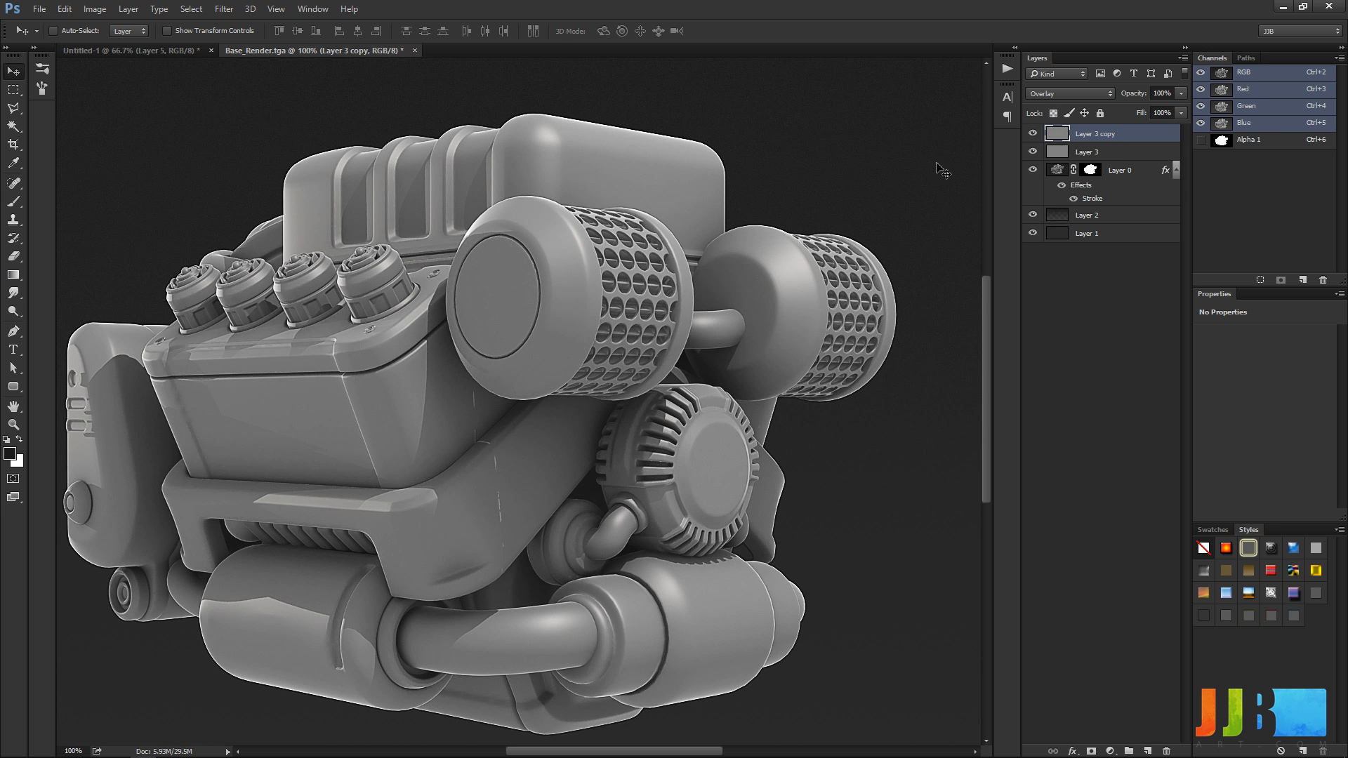
pyautogui.moveTo(356, 356); pyautogui.dragTo(407, 309)
pyautogui.keyDown('ctrl'); pyautogui.moveTo(489, 317); pyautogui.dragTo(451, 331); pyautogui.keyUp('ctrl')
pyautogui.moveTo(566, 372)
pyautogui.keyDown('ctrl'); pyautogui.mouseDown()
pyautogui.moveTo(602, 361)
pyautogui.moveTo(562, 372)
pyautogui.mouseUp(); pyautogui.keyUp('ctrl')
pyautogui.hotkey('ctrl', '1')
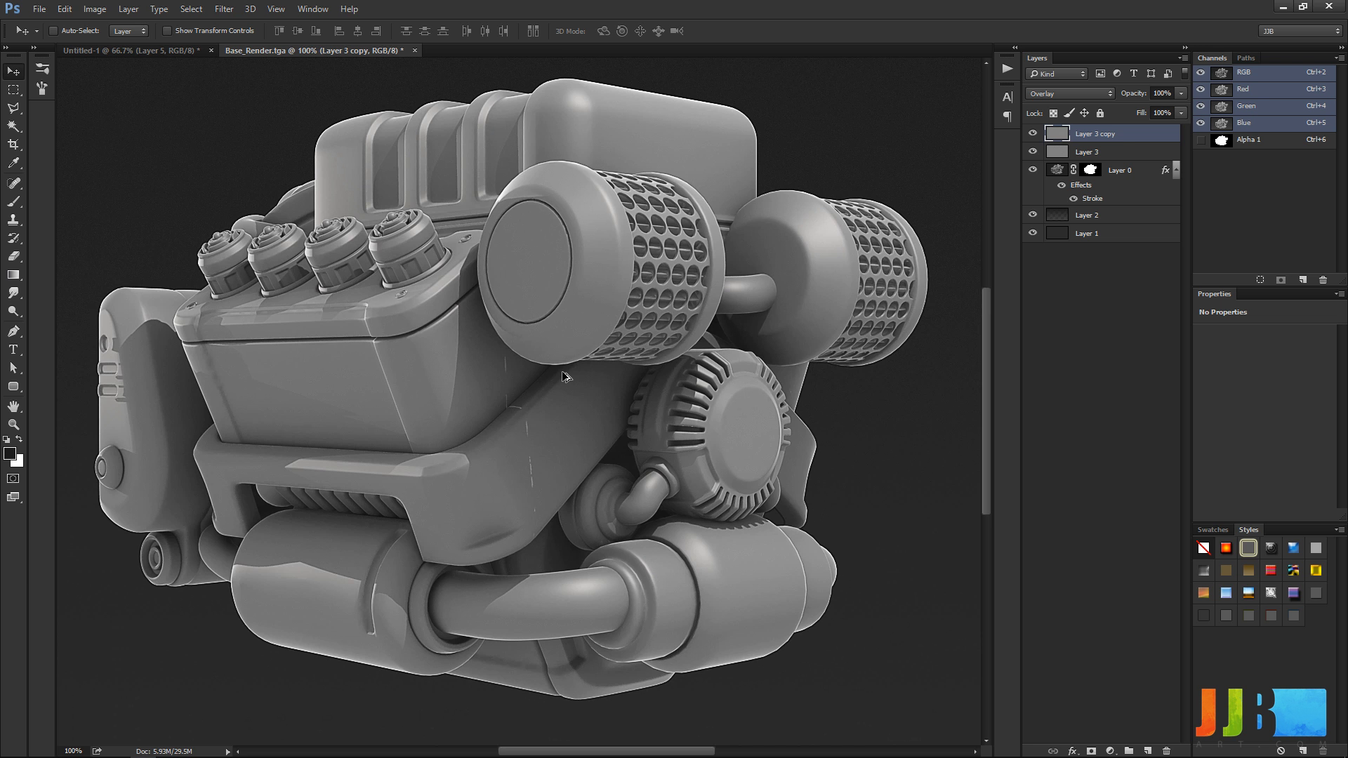
pyautogui.hotkey('ctrl', '0')
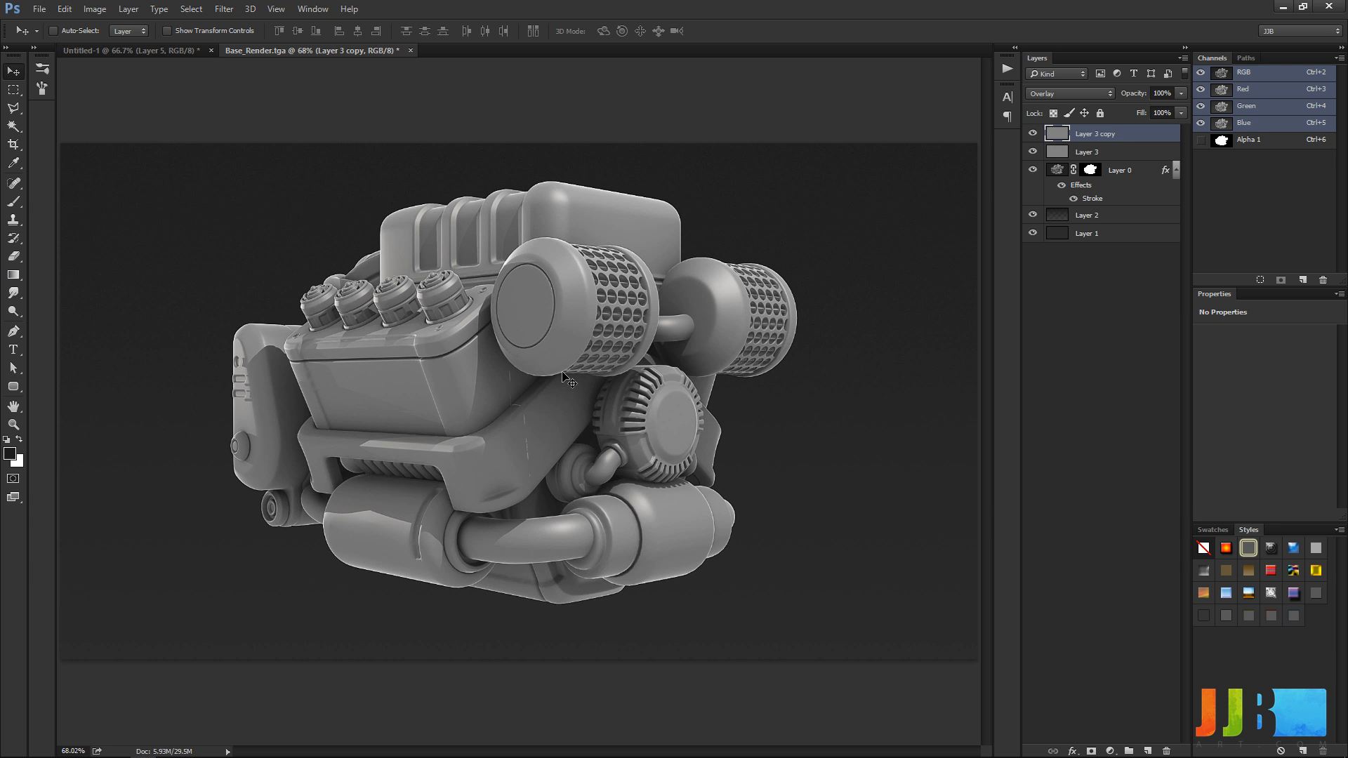
# Step: Select the entire render canvas and arrange Base_Render.tga side by side with Untitled-1, showing the render at 50% zoom
pyautogui.hotkey('ctrl', 'a')
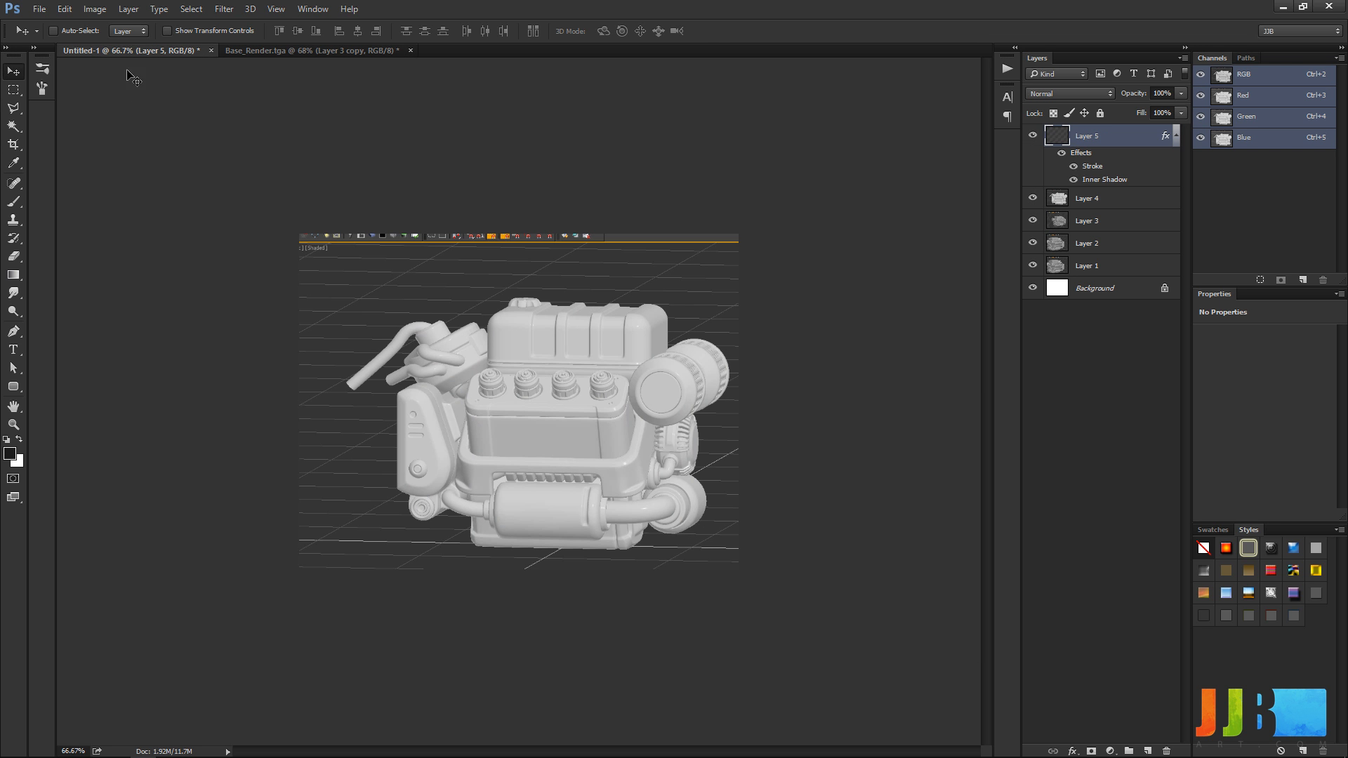
pyautogui.click(130, 50)
pyautogui.moveTo(312, 50); pyautogui.dragTo(973, 85)
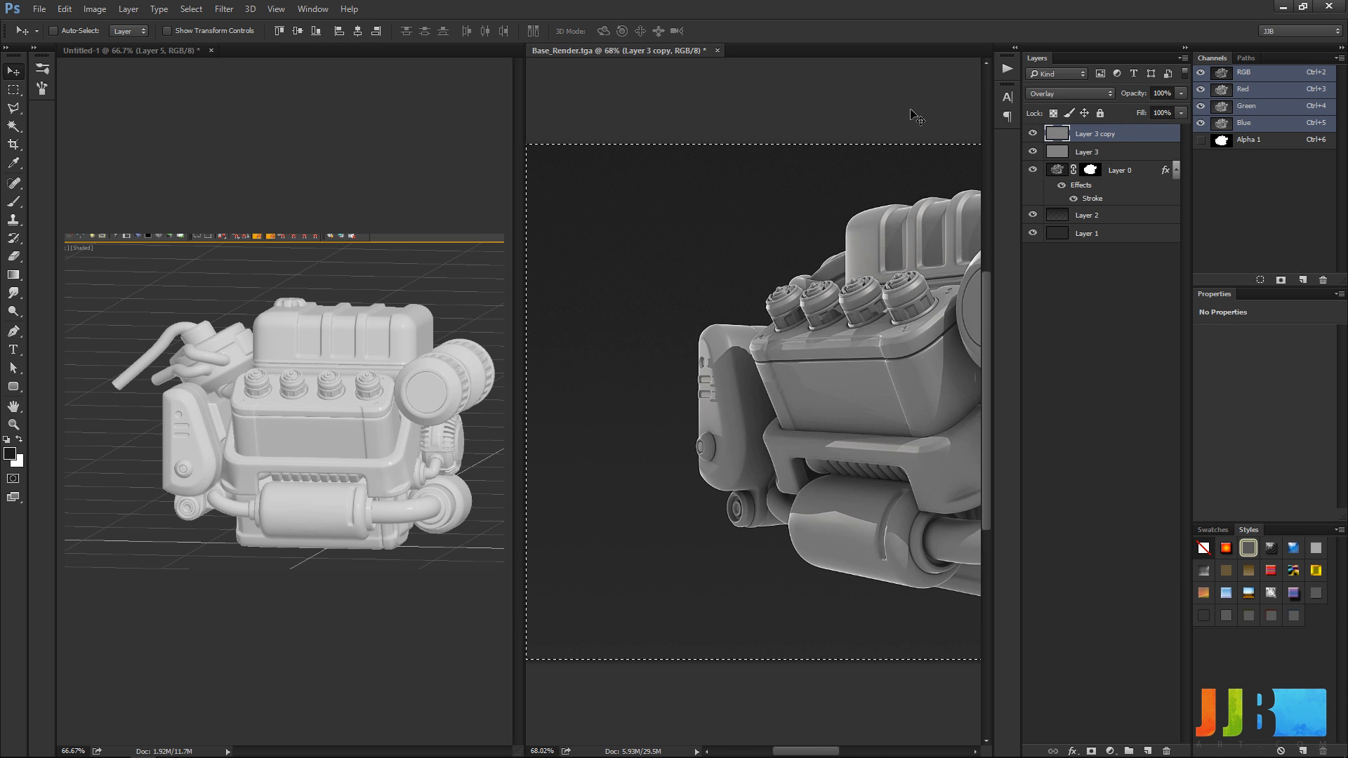
pyautogui.moveTo(784, 314); pyautogui.dragTo(594, 319)
pyautogui.keyDown('alt'); pyautogui.click(784, 352); pyautogui.keyUp('alt')
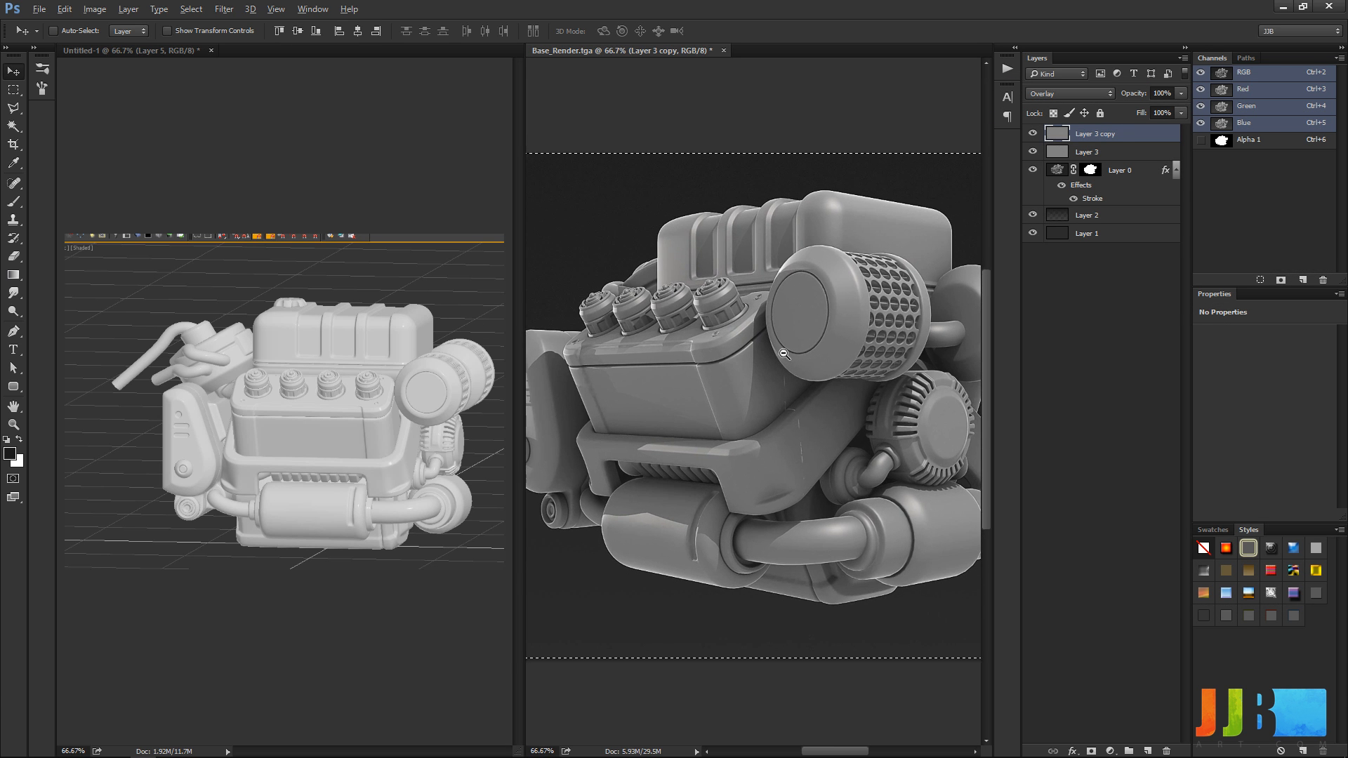
pyautogui.keyDown('alt'); pyautogui.click(784, 353); pyautogui.keyUp('alt')
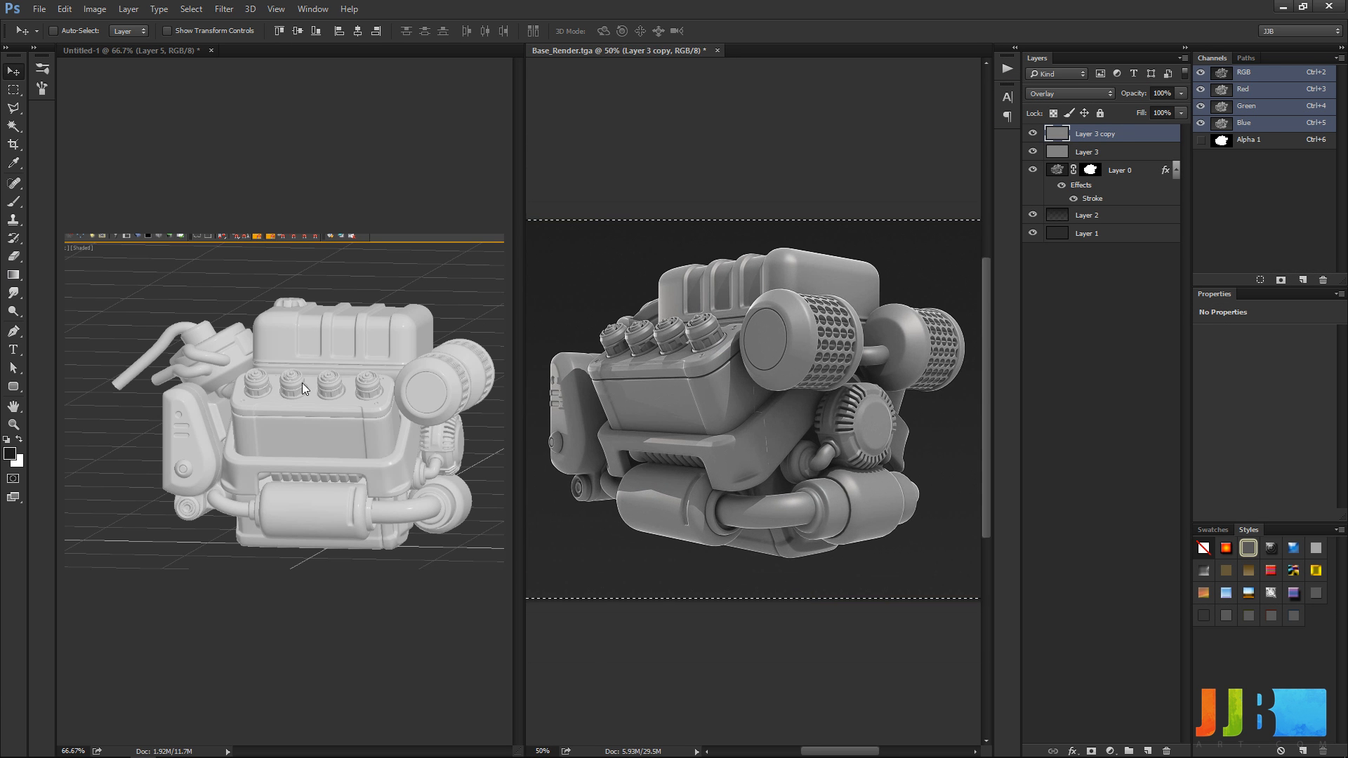